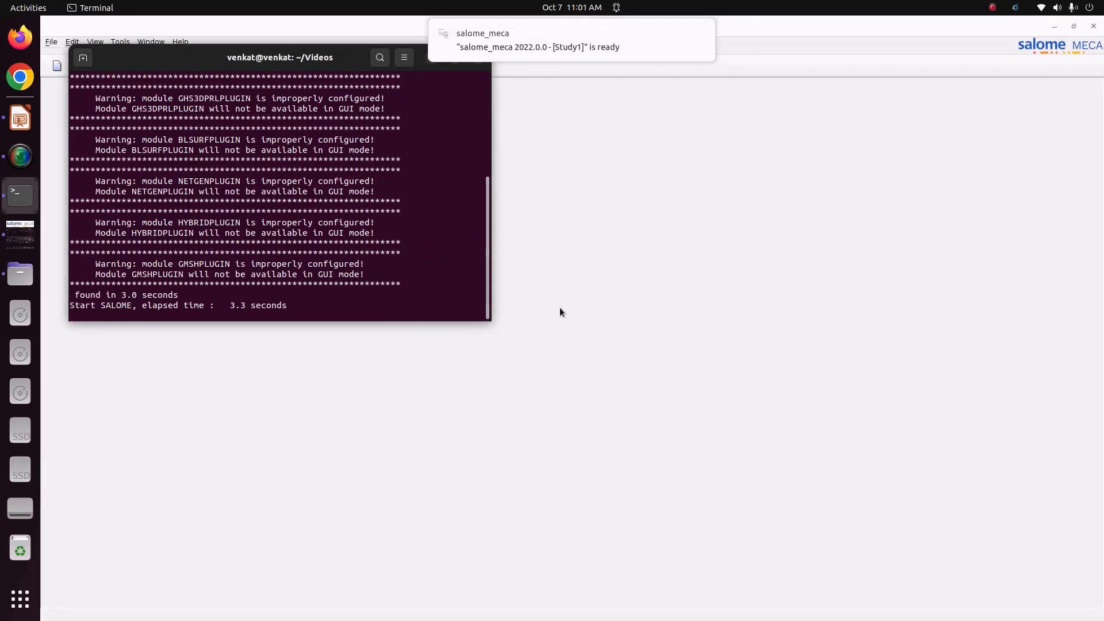
Bring the salome_meca window to the front and switch to the Geometry module
click(560, 308)
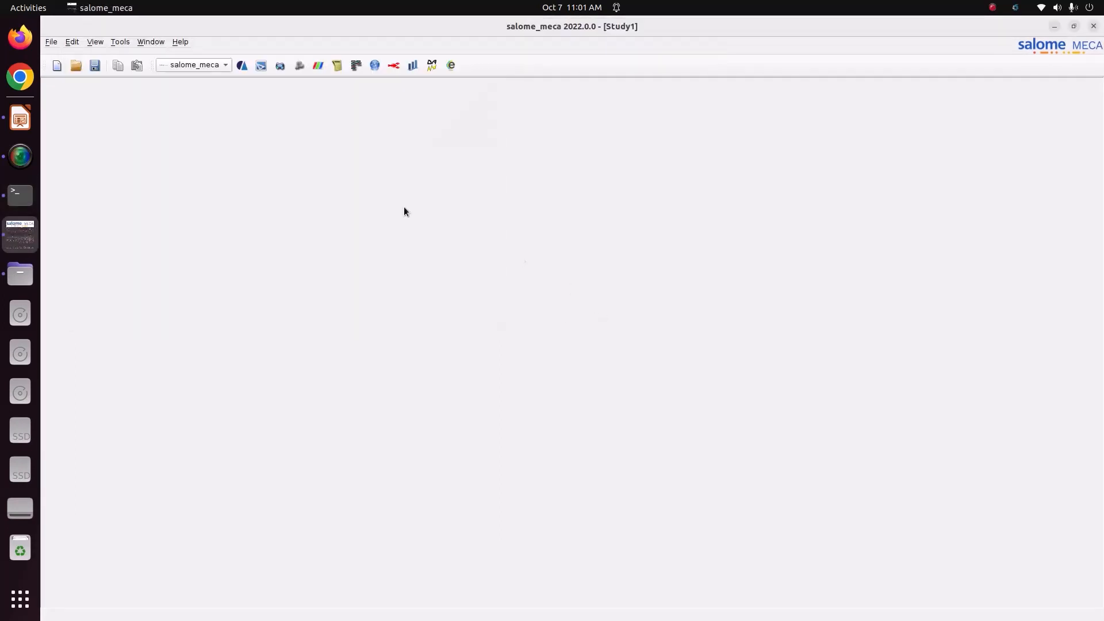
click(210, 67)
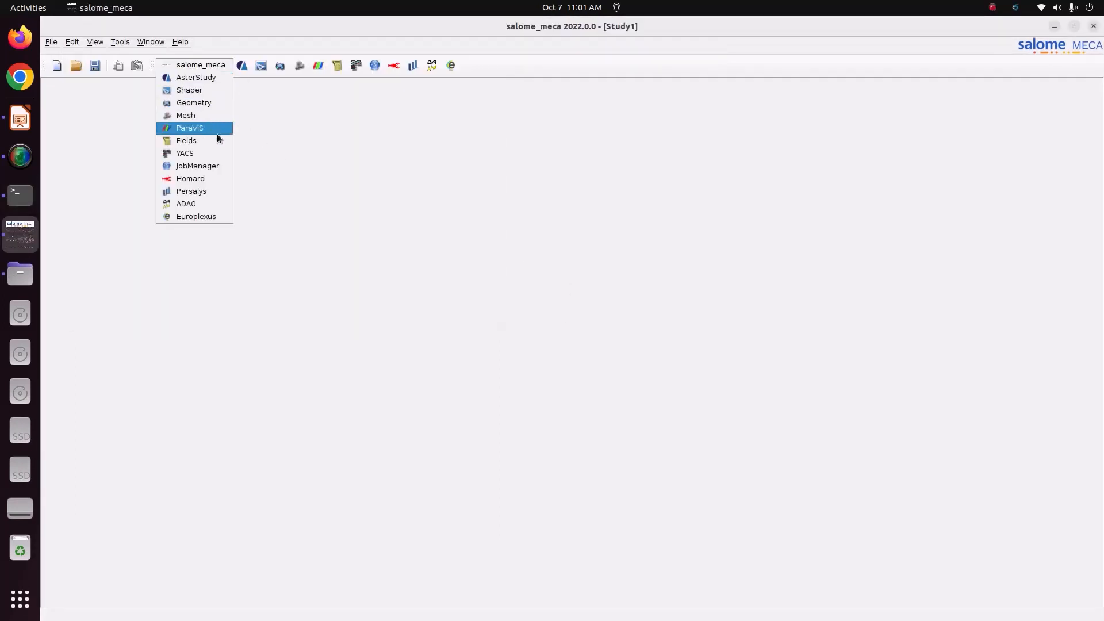
click(384, 137)
click(213, 69)
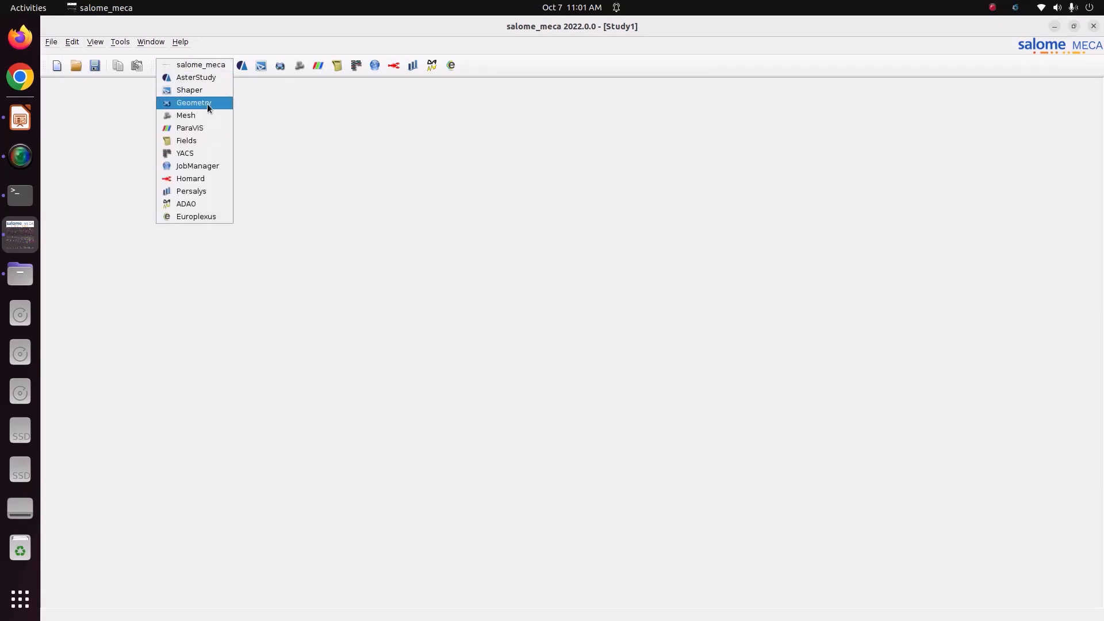
click(208, 104)
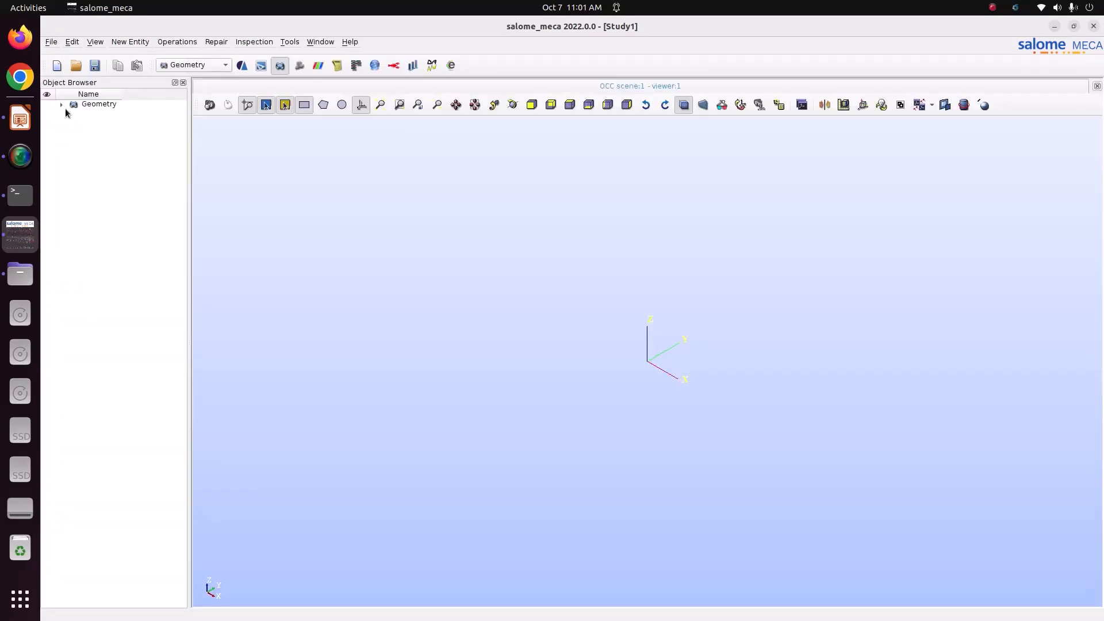
Start a cylinder primitive defined by base point O and axis vector OX
click(130, 40)
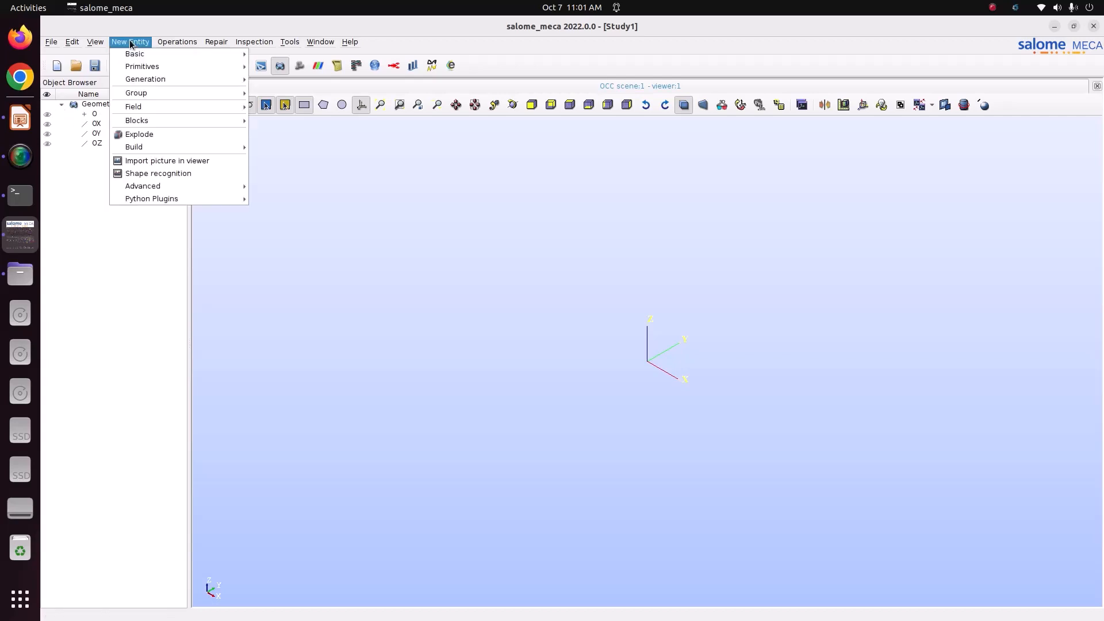
mouse_move(138, 69)
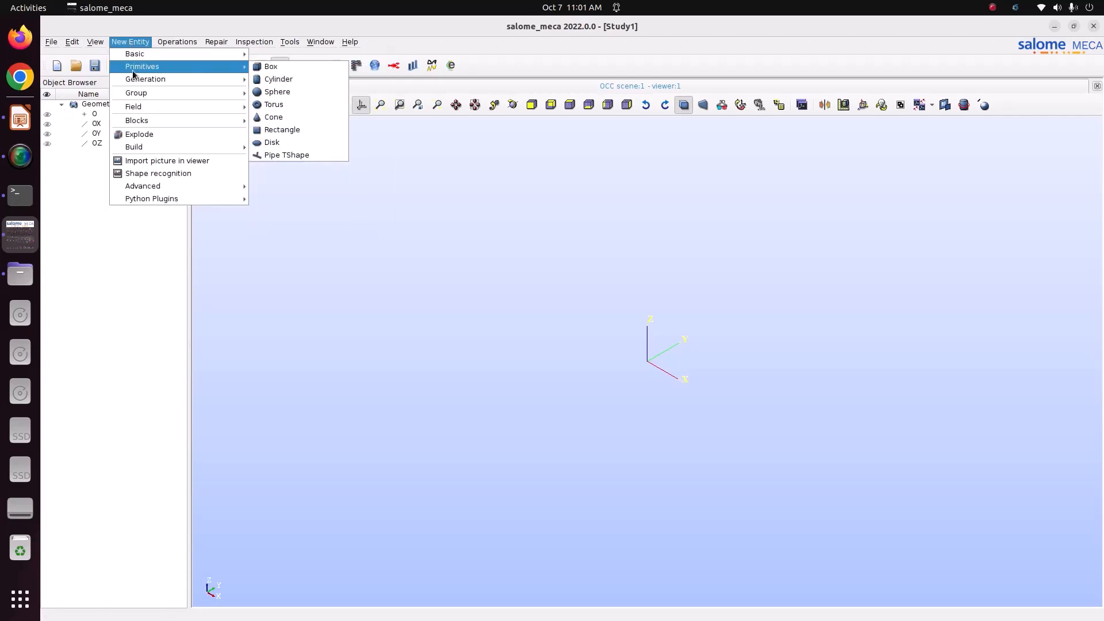
click(275, 77)
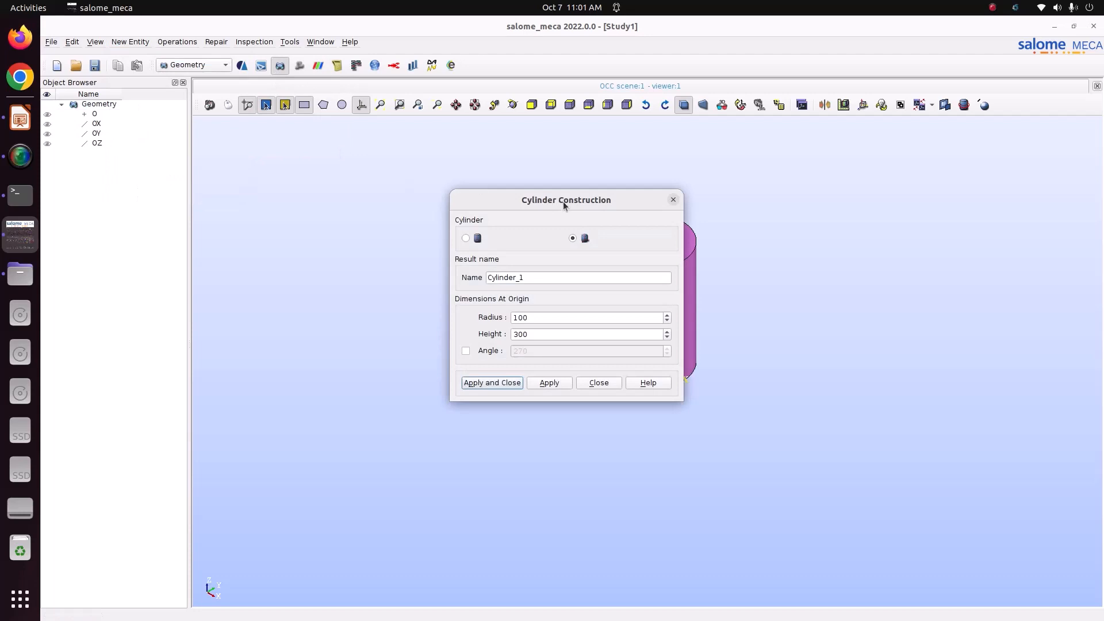
drag(564, 201, 443, 191)
click(367, 220)
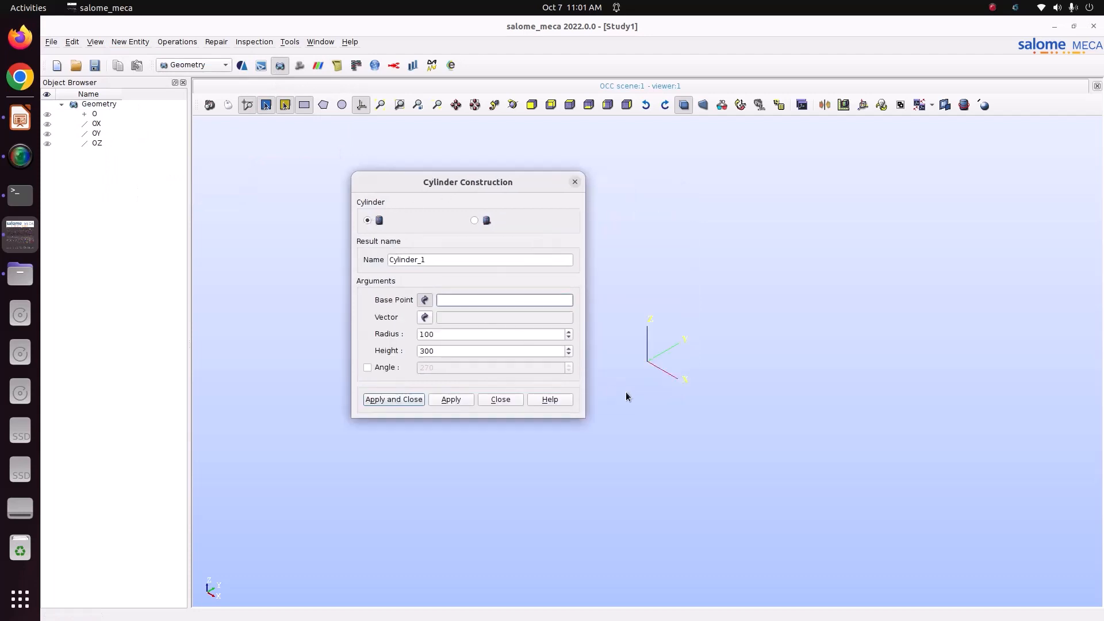
click(94, 113)
click(97, 125)
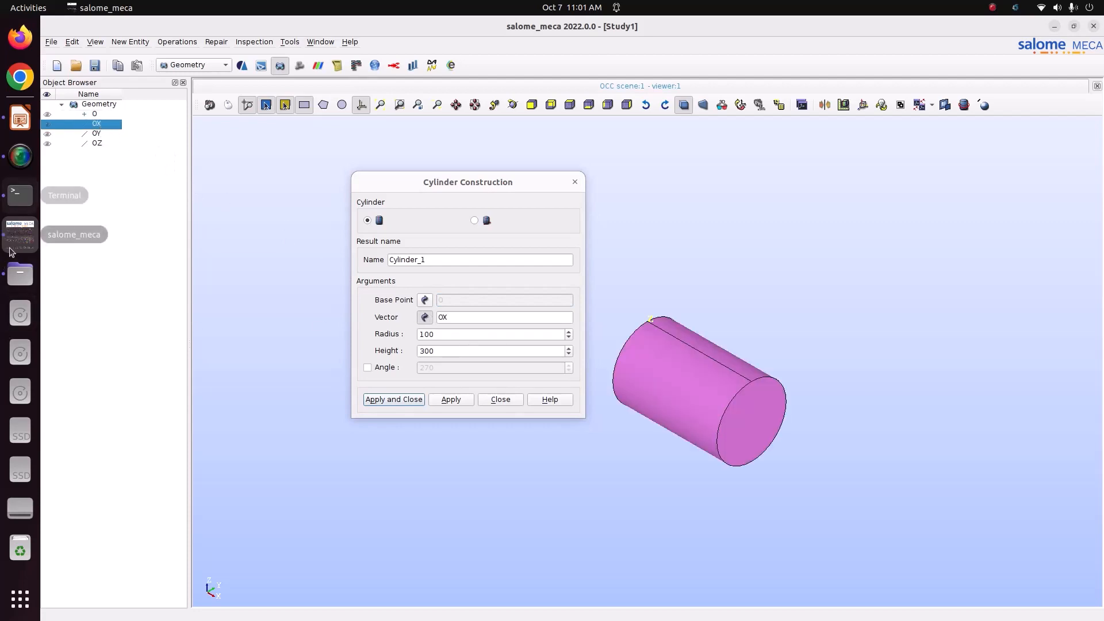
click(21, 118)
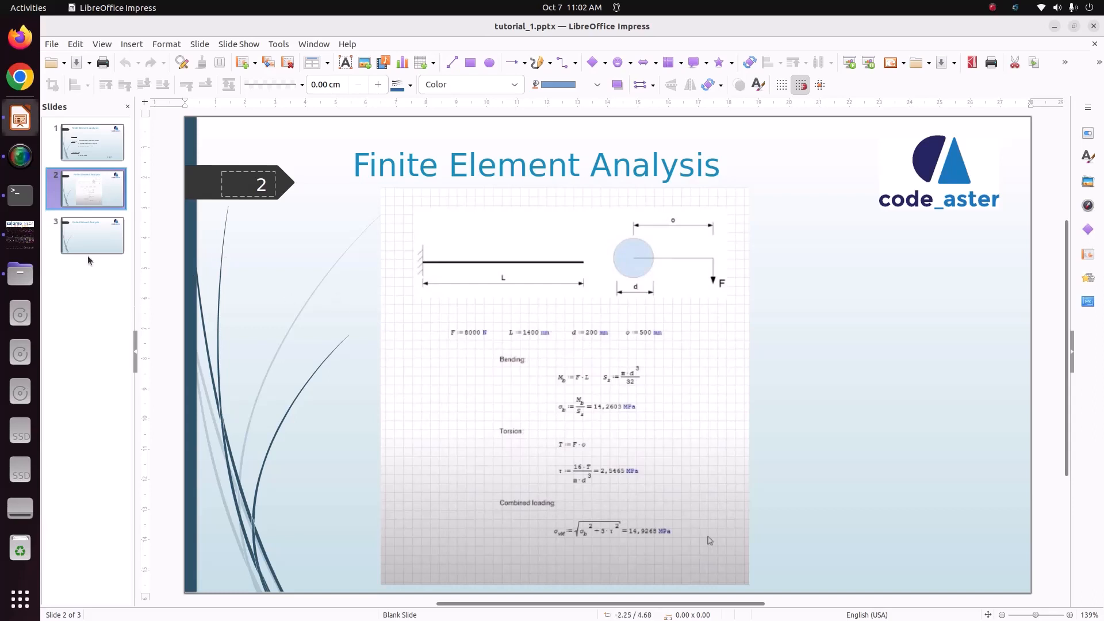
click(20, 232)
Set the cylinder radius to 0.1 and height to 1.4, then create Cylinder_1
drag(447, 336, 359, 327)
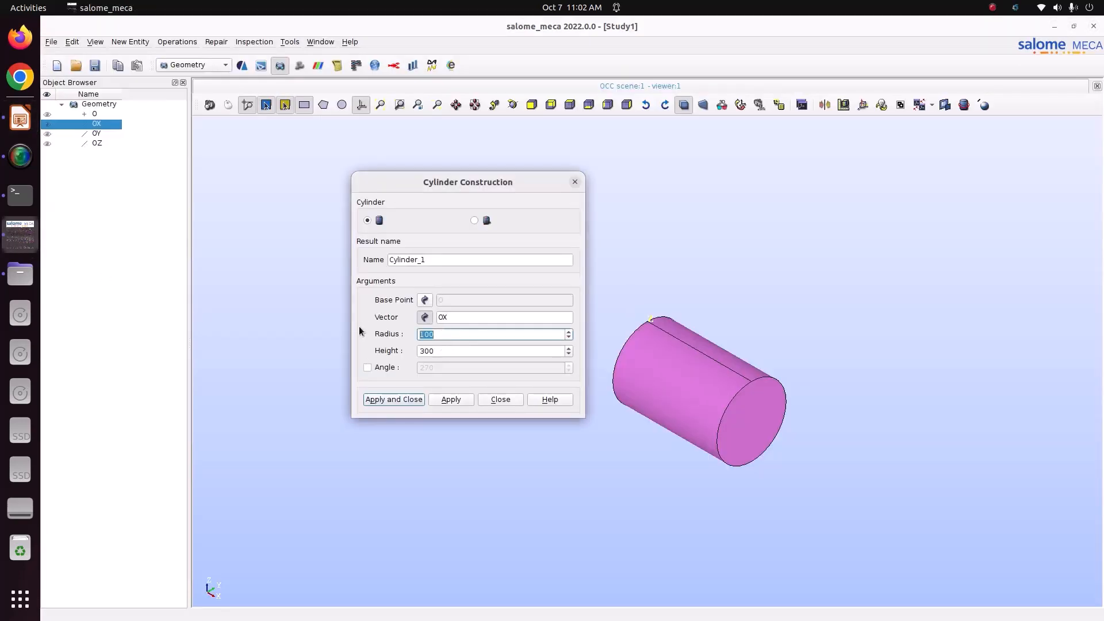
text(0.1)
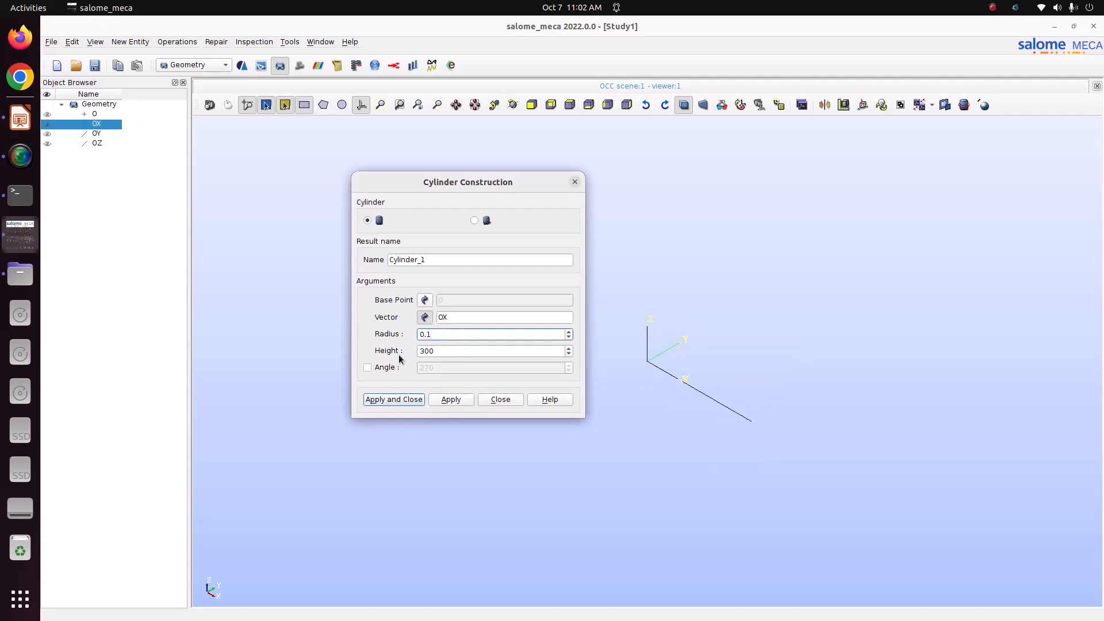
drag(439, 352, 396, 344)
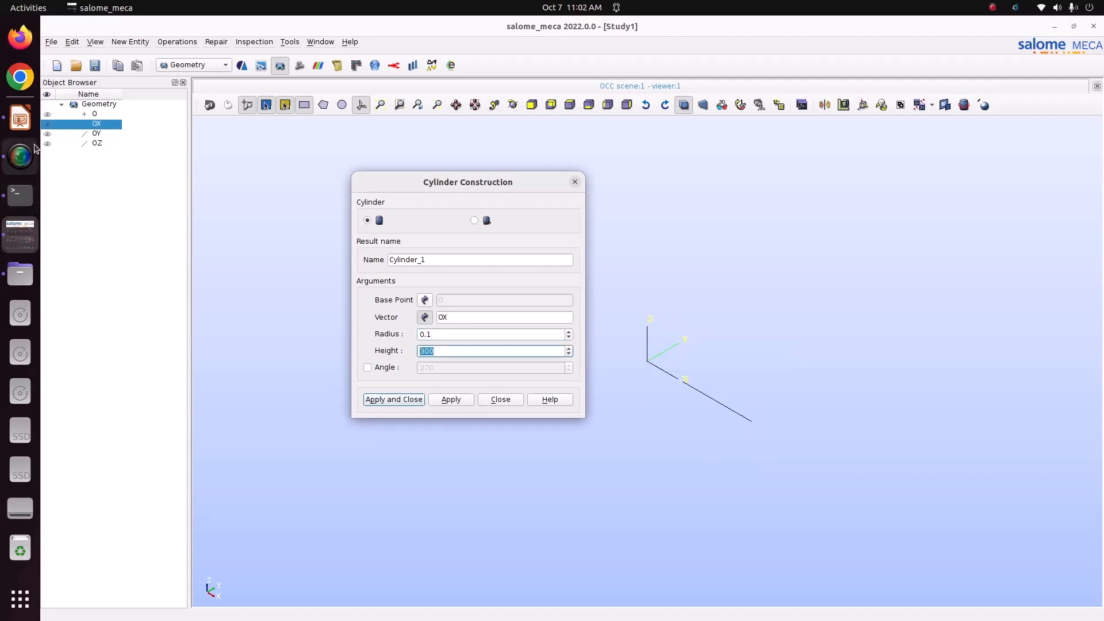
click(28, 123)
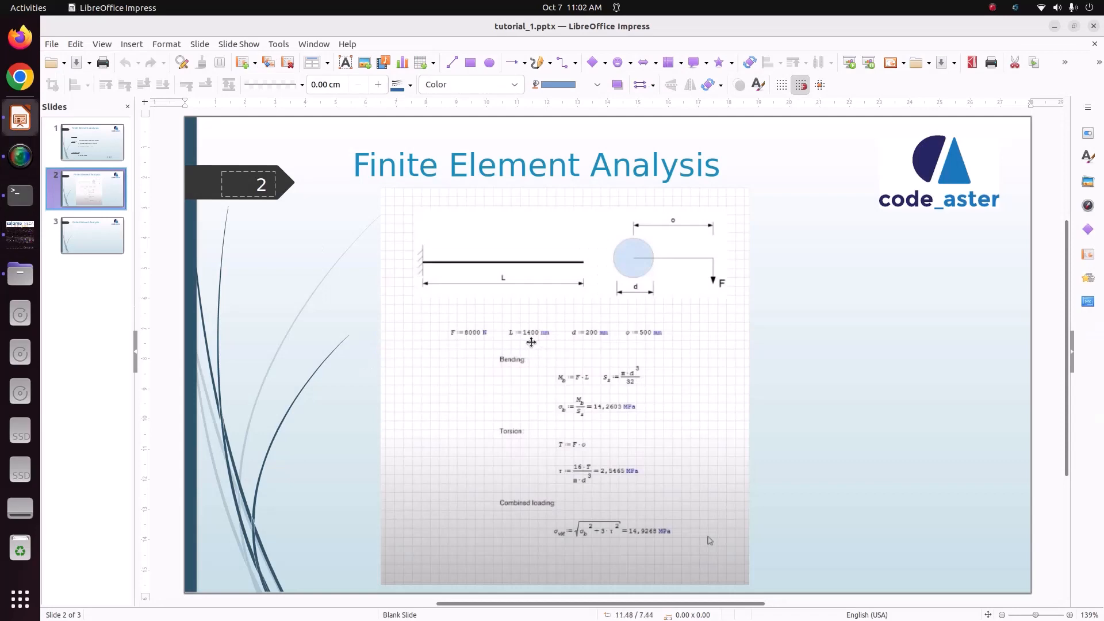
click(12, 244)
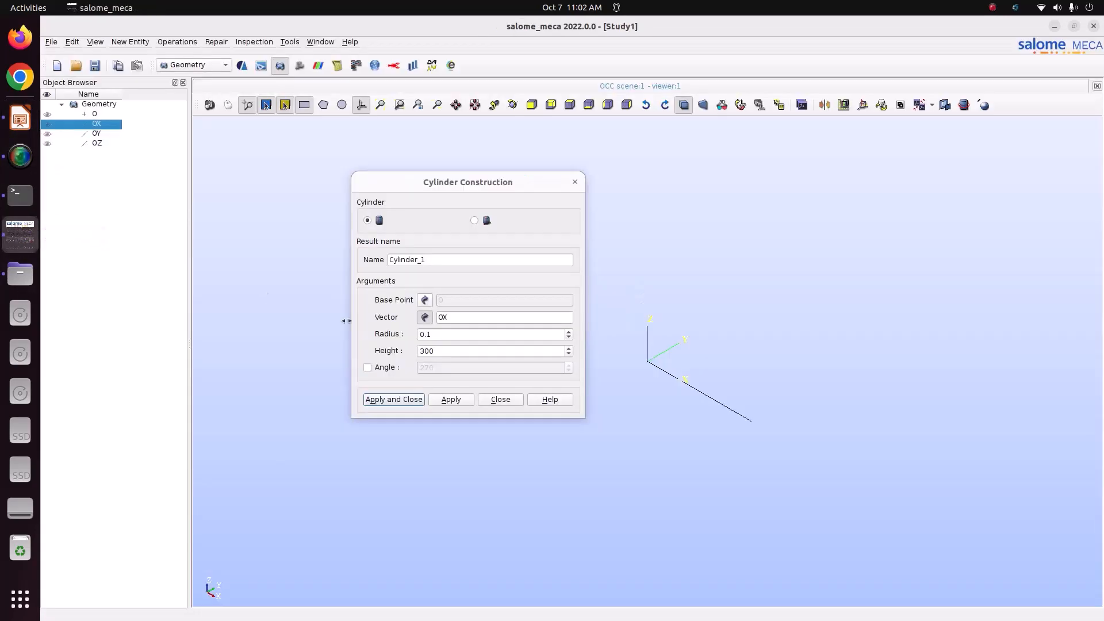
click(441, 352)
text(1.4)
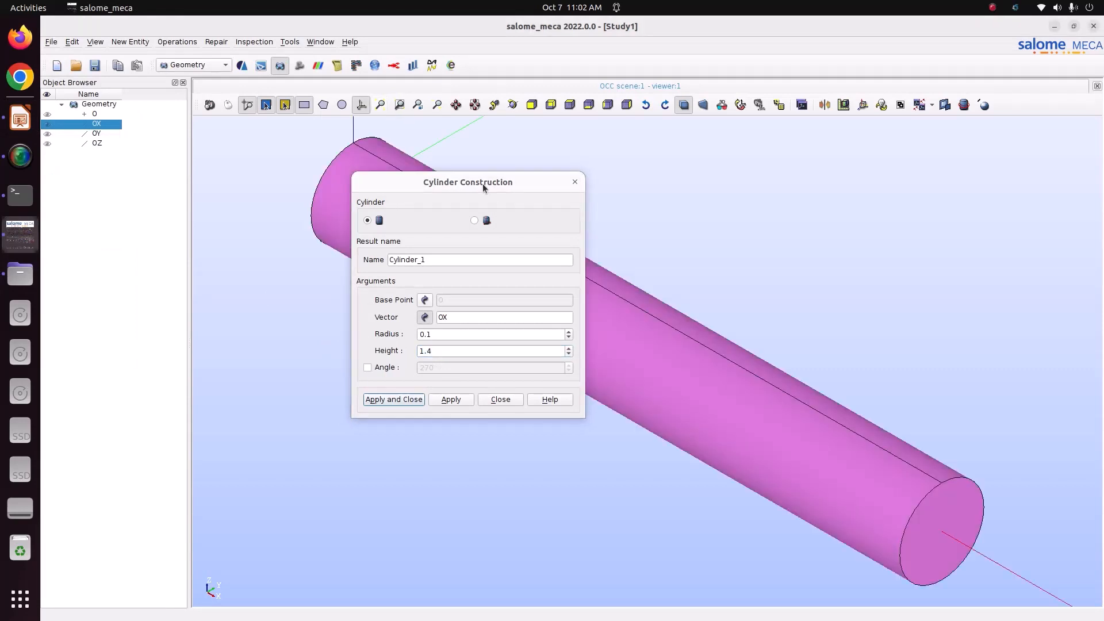
drag(482, 184, 264, 164)
scroll(675, 345, down, 3)
scroll(677, 348, up, 3)
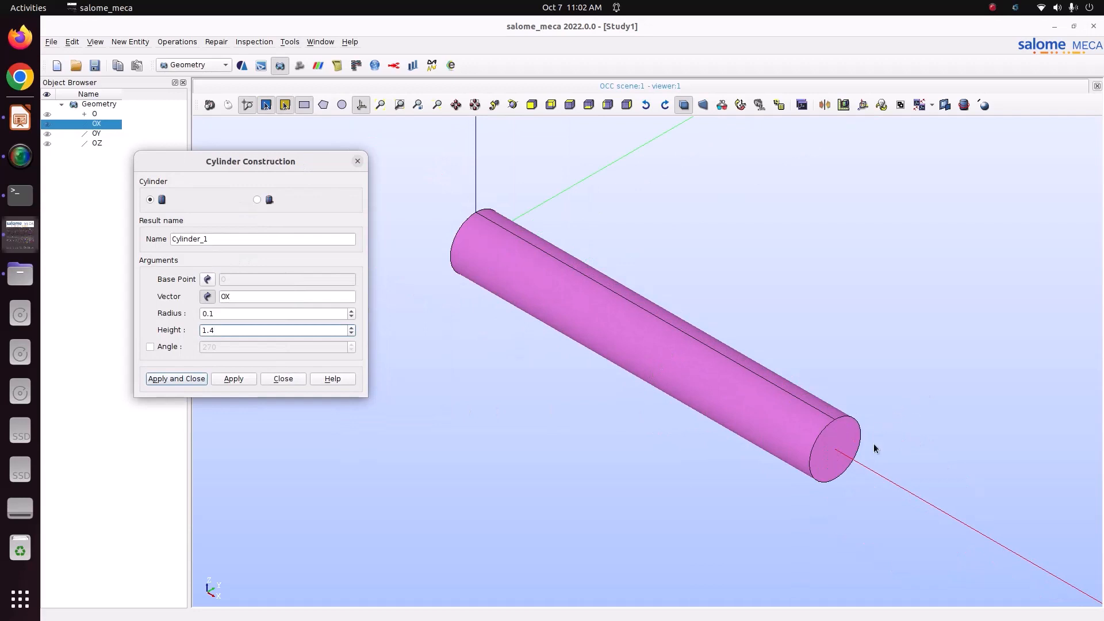
click(183, 378)
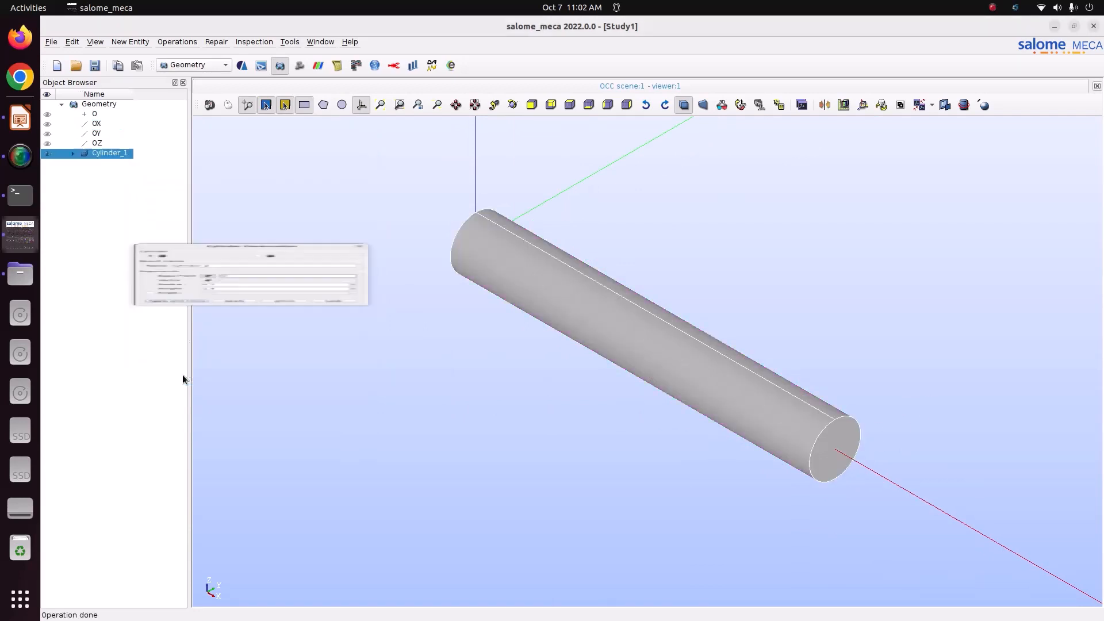
Create a solid group named beam containing the whole Cylinder_1
right_click(106, 153)
click(152, 182)
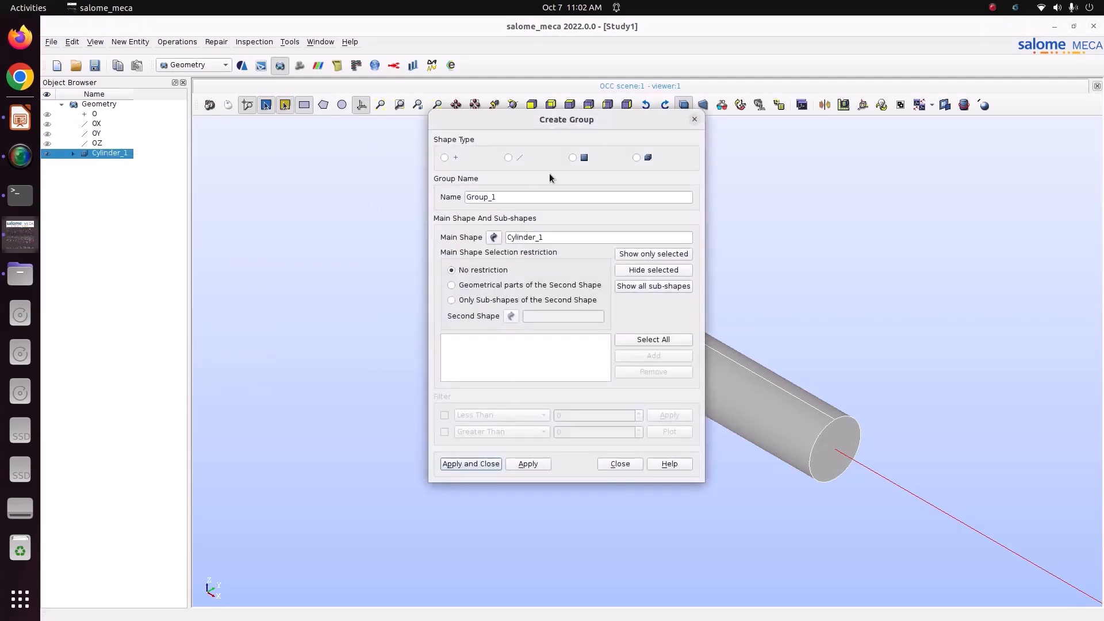
click(636, 157)
click(657, 341)
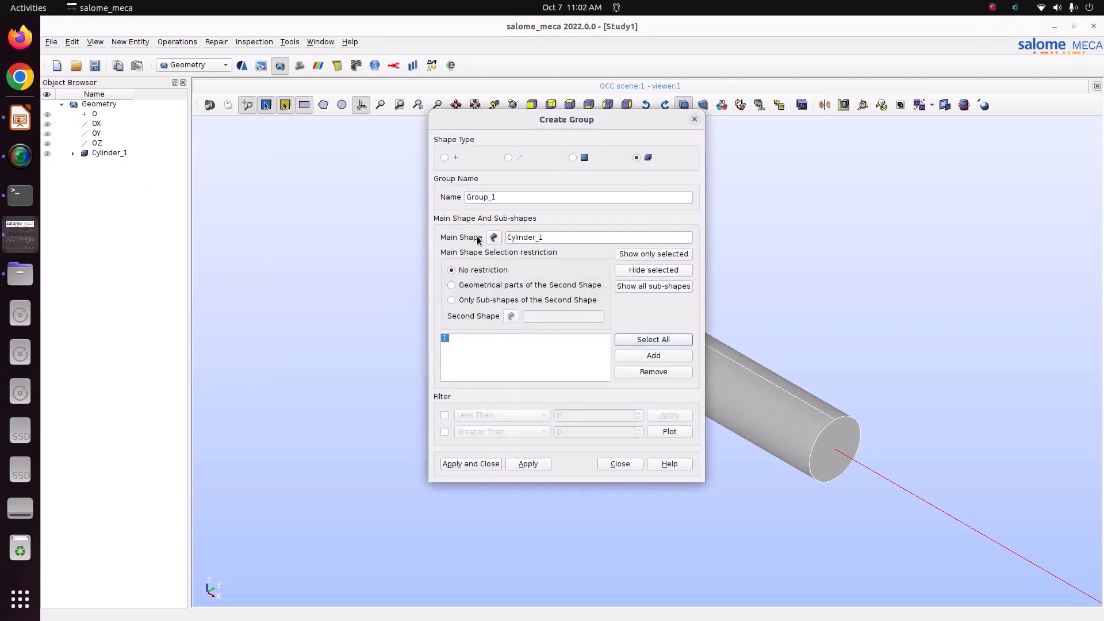
drag(503, 197, 407, 187)
text(bea)
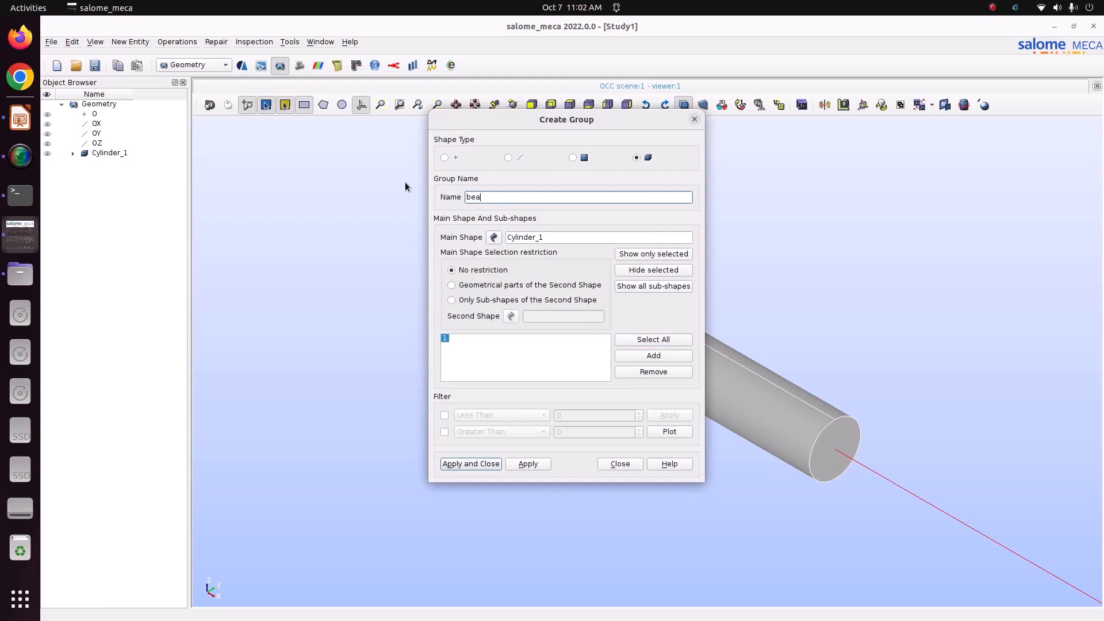
text(m)
click(538, 467)
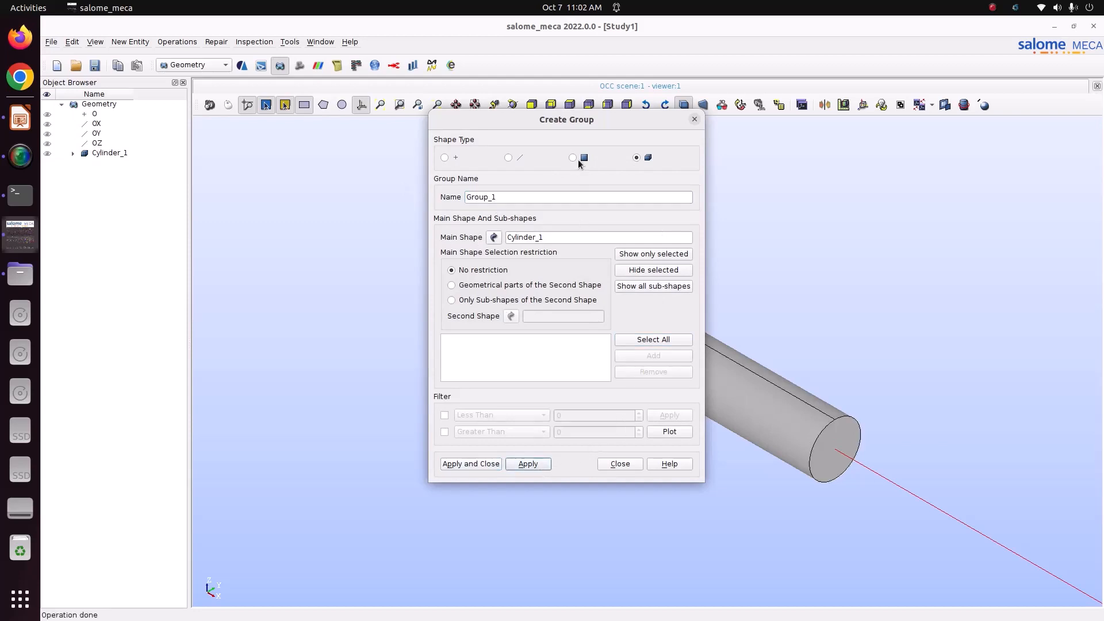
Create a face group Fix from the cylinder's near end face
click(574, 157)
drag(590, 127, 249, 148)
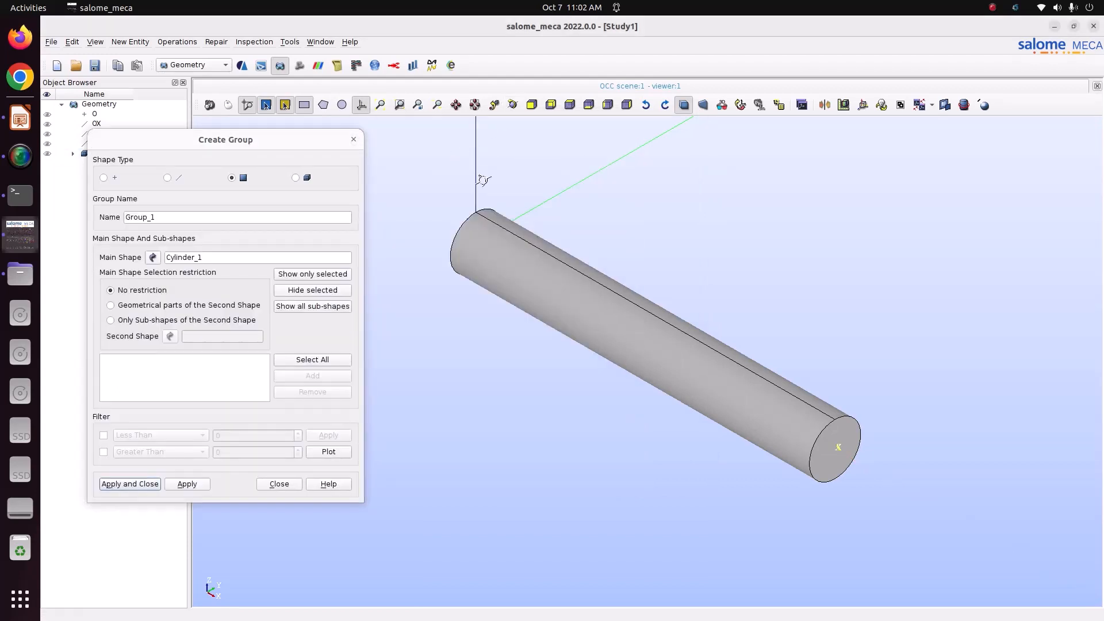
drag(483, 180, 470, 223)
click(512, 105)
drag(536, 195, 453, 288)
click(453, 287)
click(331, 376)
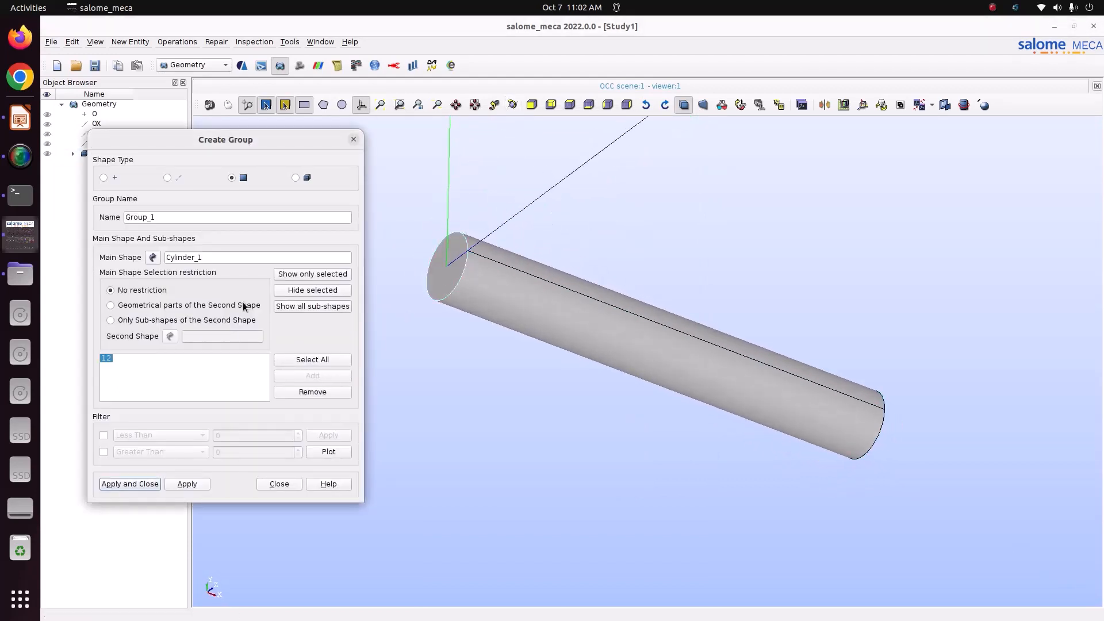
double_click(183, 218)
text(Fix)
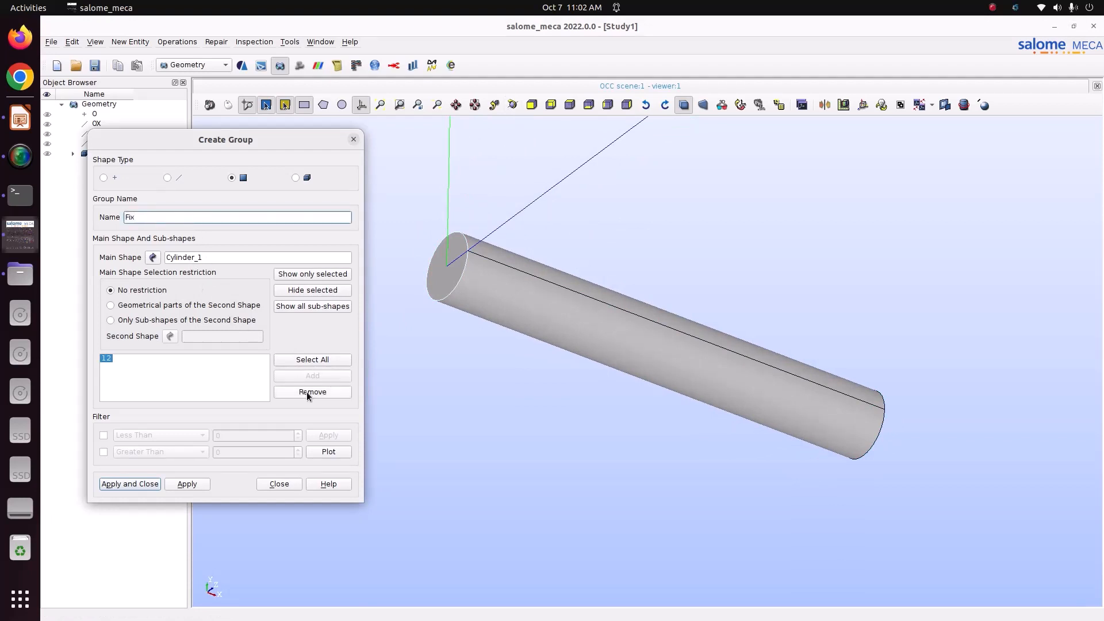
click(304, 276)
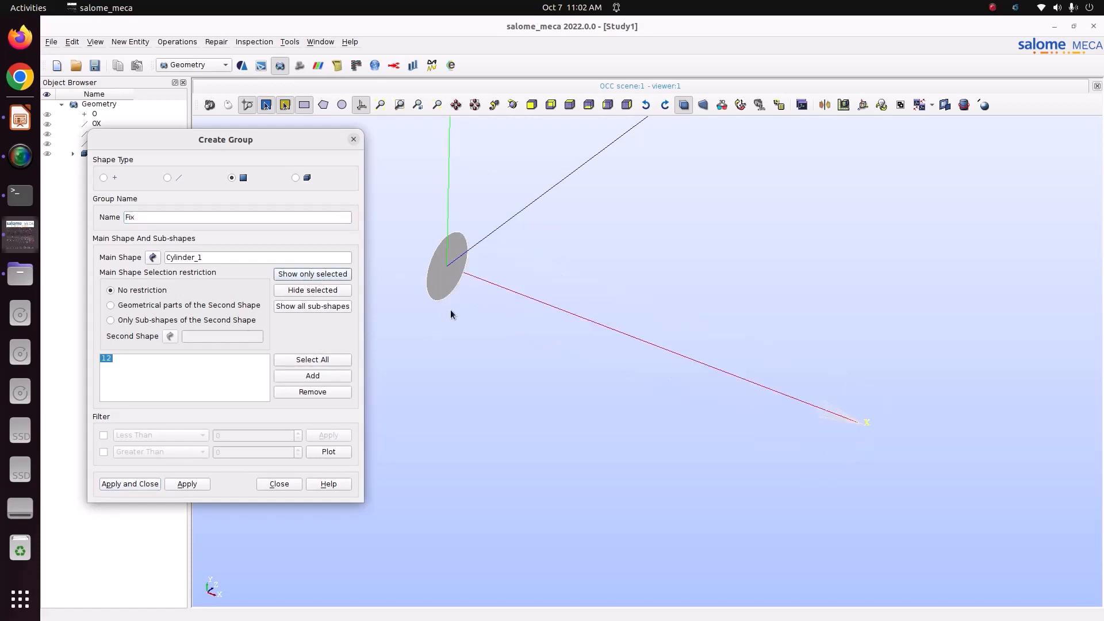
click(189, 484)
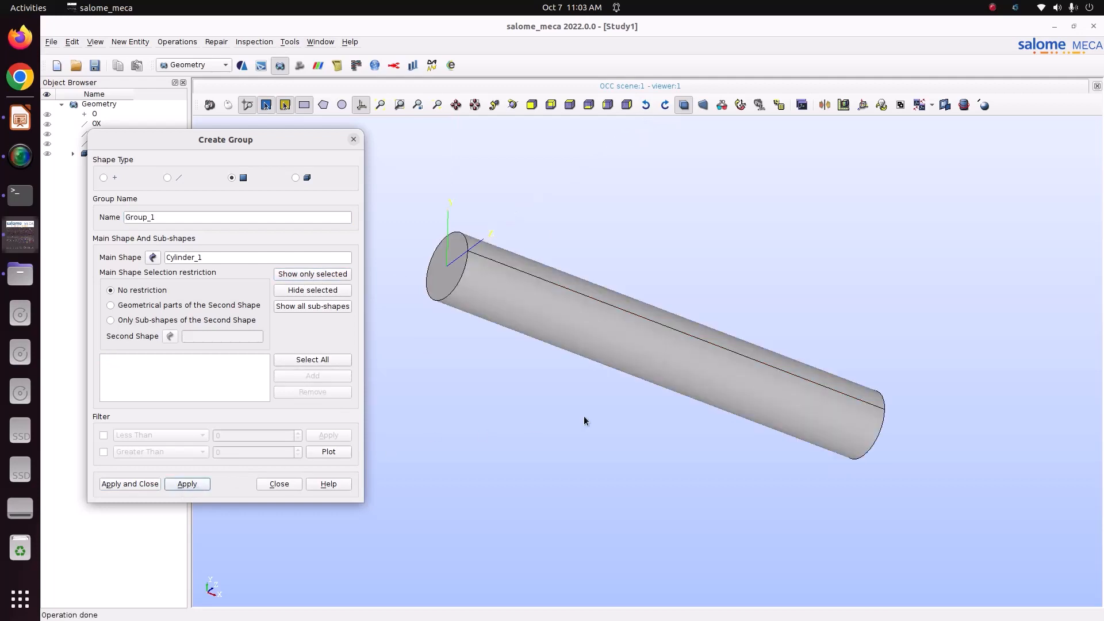
Create a face group master from the cylinder's far end face
click(512, 105)
drag(742, 336, 433, 344)
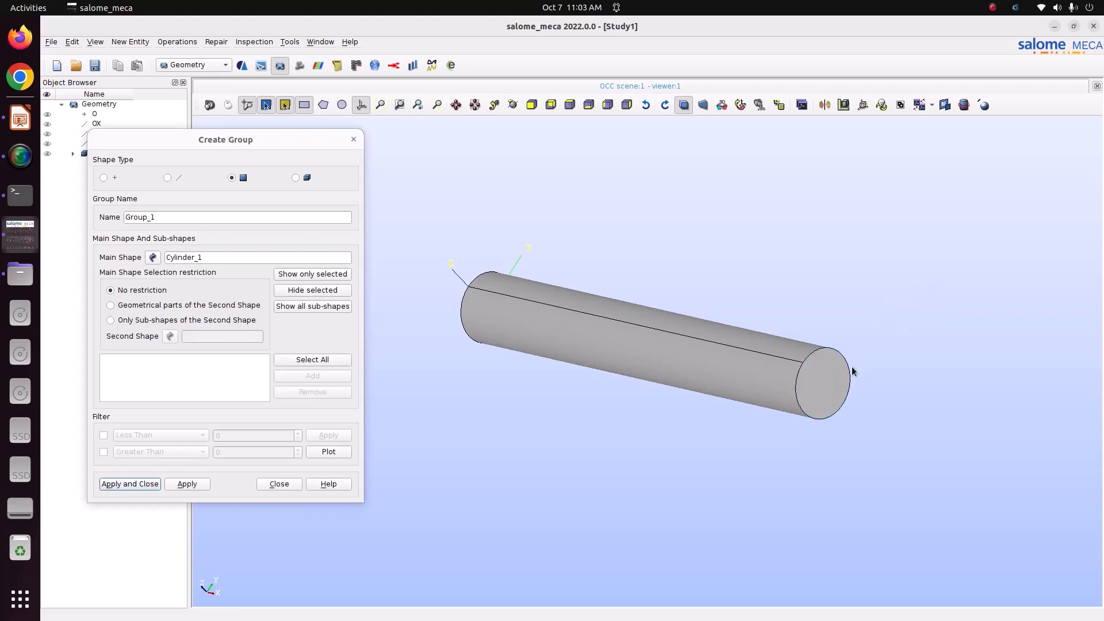
click(830, 367)
click(298, 375)
click(183, 218)
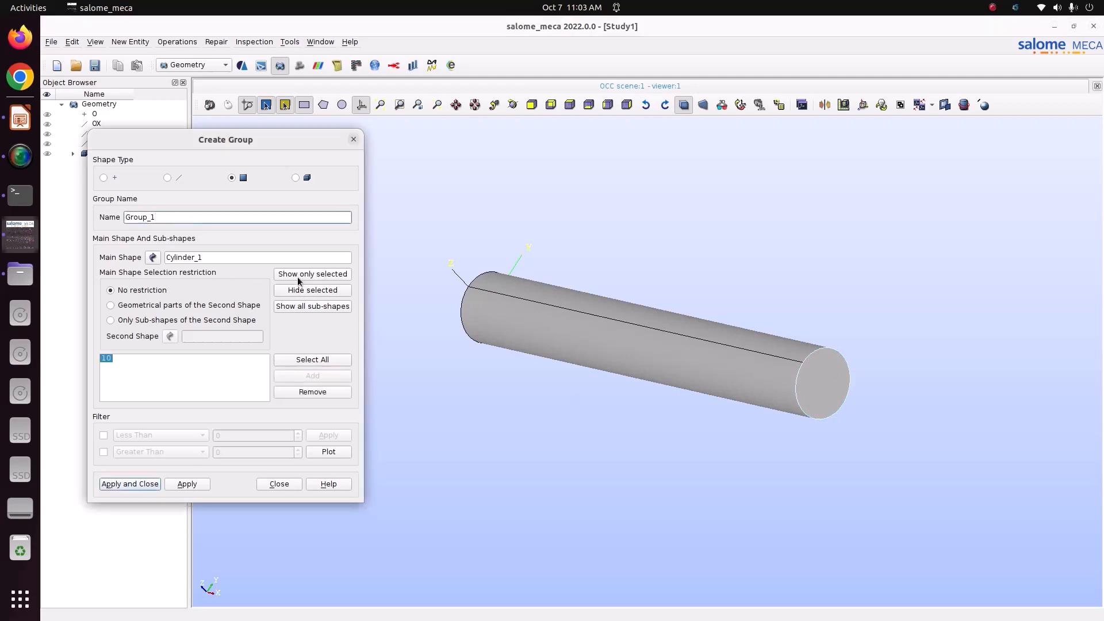
click(299, 276)
double_click(180, 221)
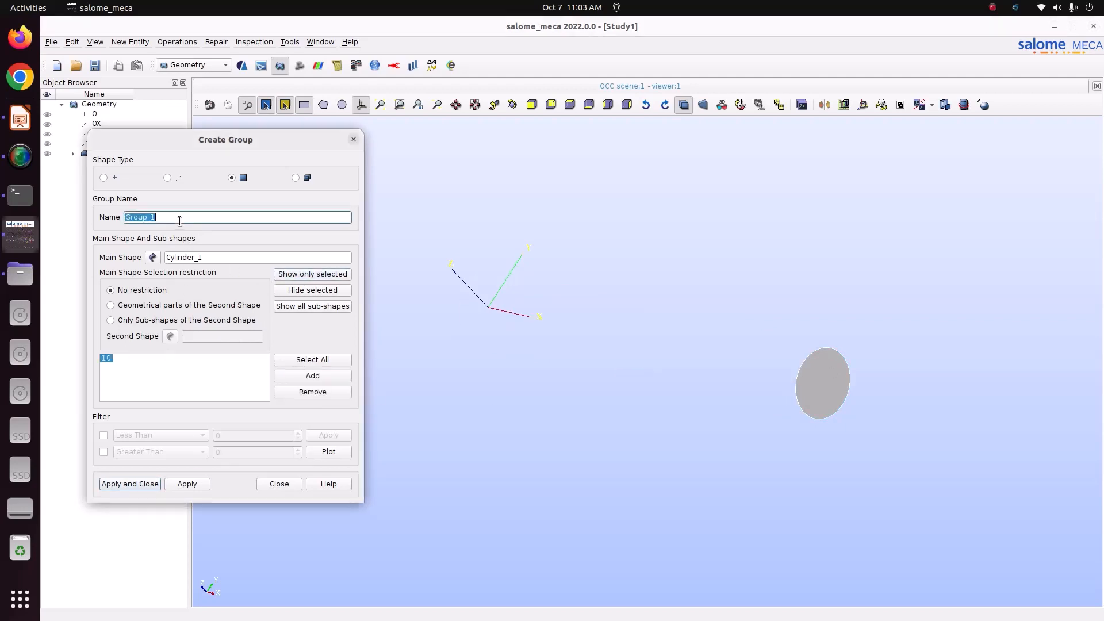
text(master)
click(151, 483)
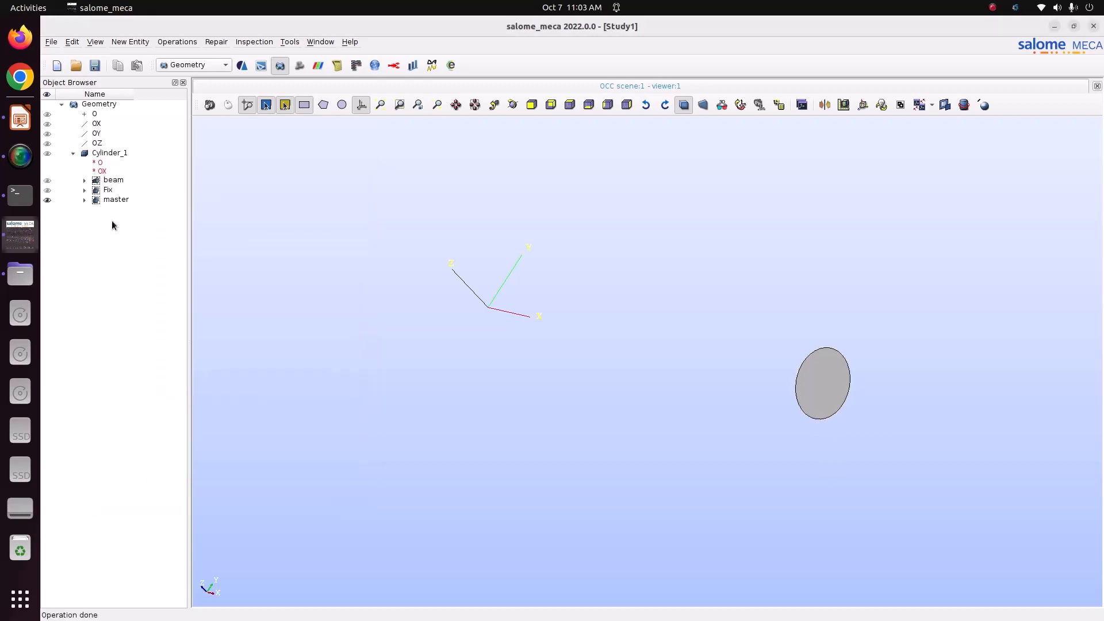
Check the Fix and master groups and display the beam group in the 3D view
click(48, 192)
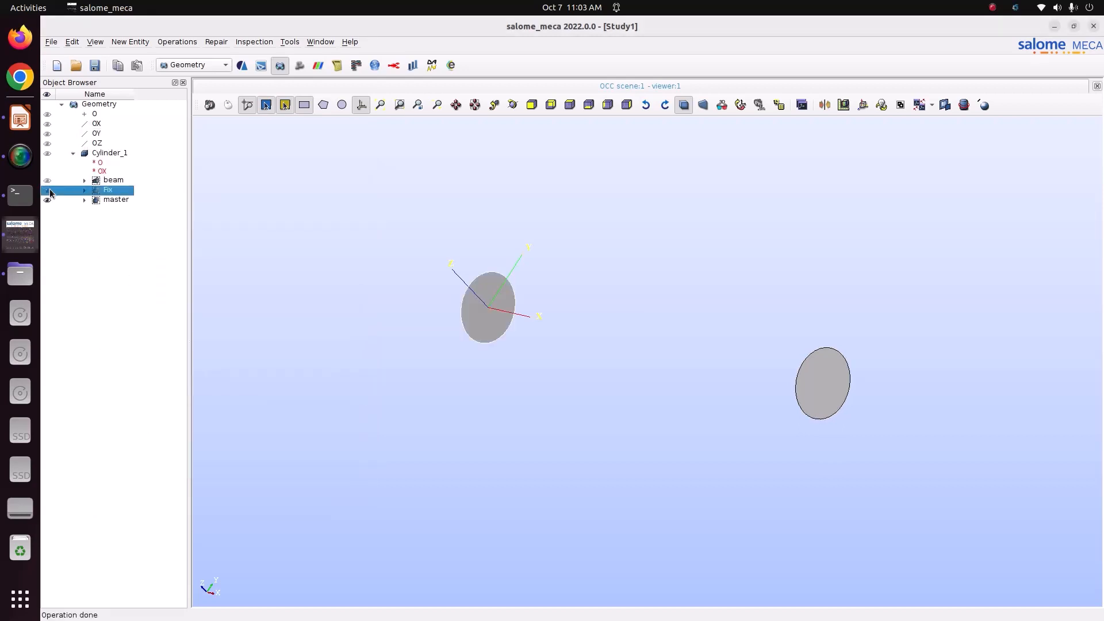
click(113, 200)
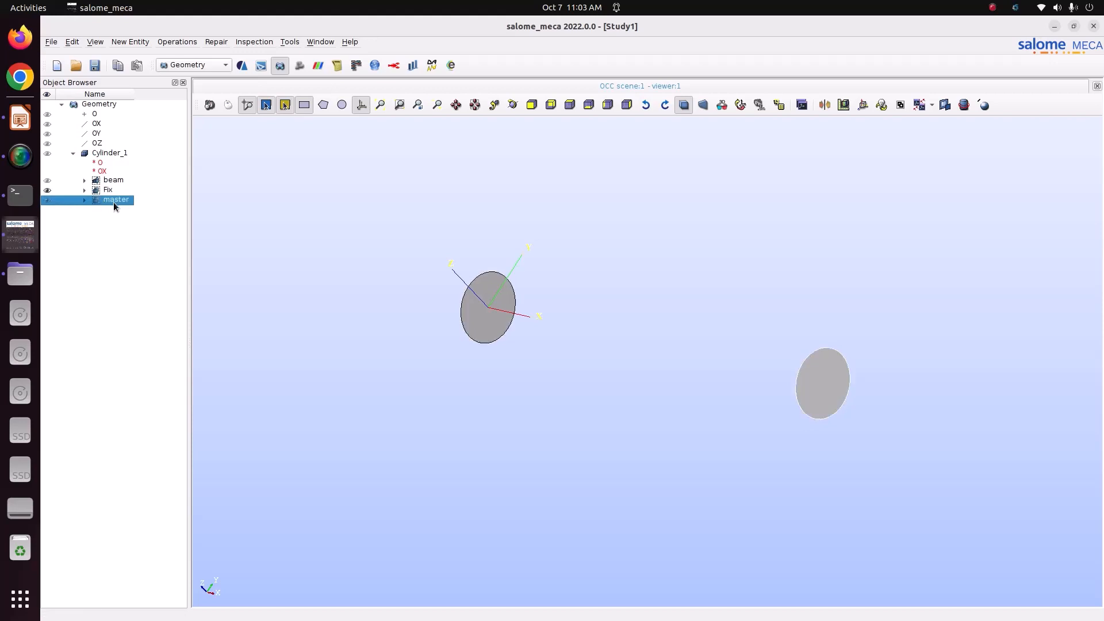
click(48, 183)
click(48, 183)
click(47, 181)
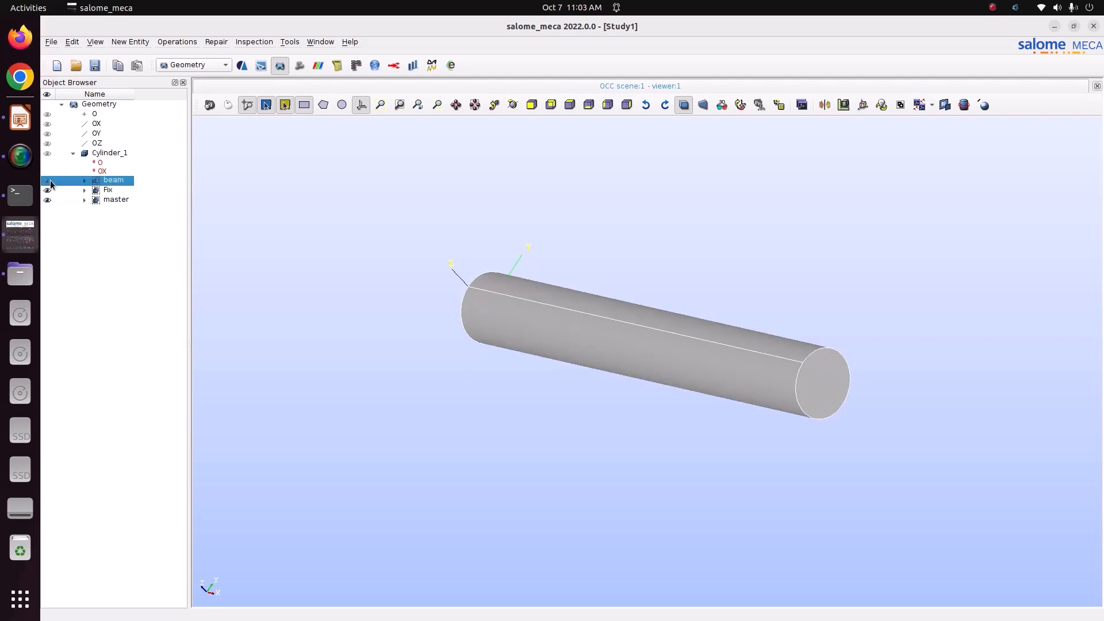
Save the study as Study2.hdf in Pictures/CODE_ASTER/Tutorial_29_remote_load
click(99, 68)
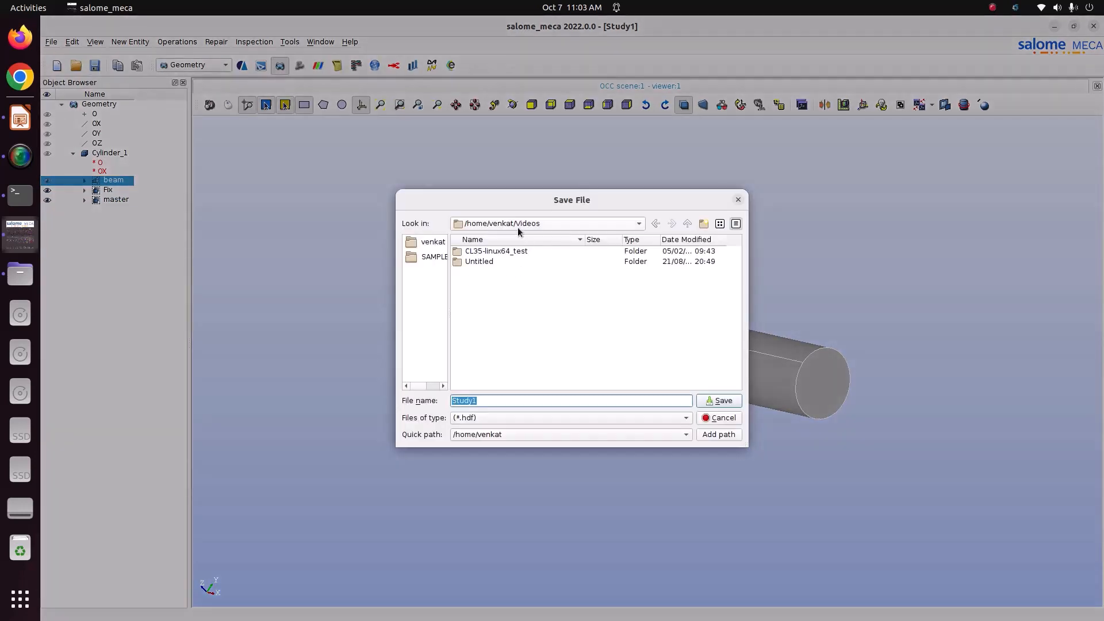
click(428, 247)
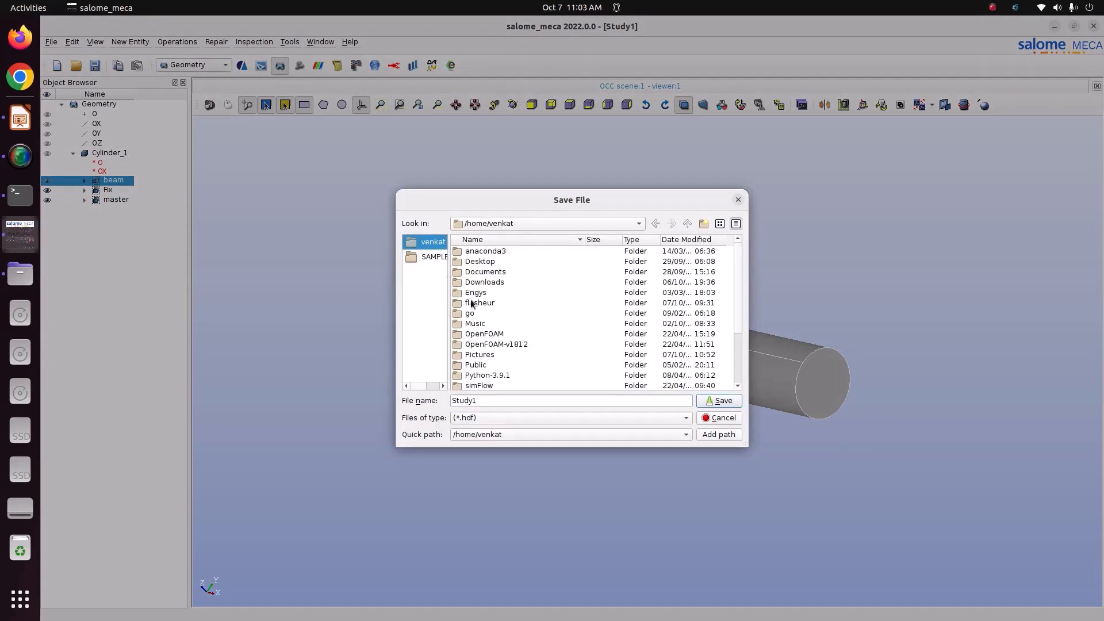
double_click(490, 356)
double_click(484, 253)
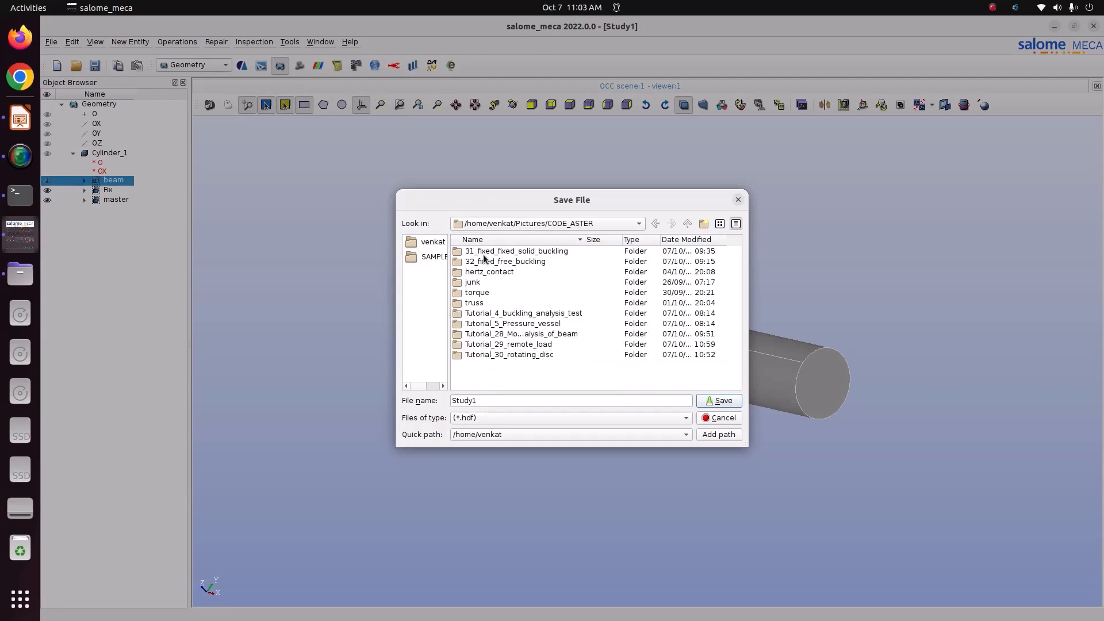
double_click(529, 349)
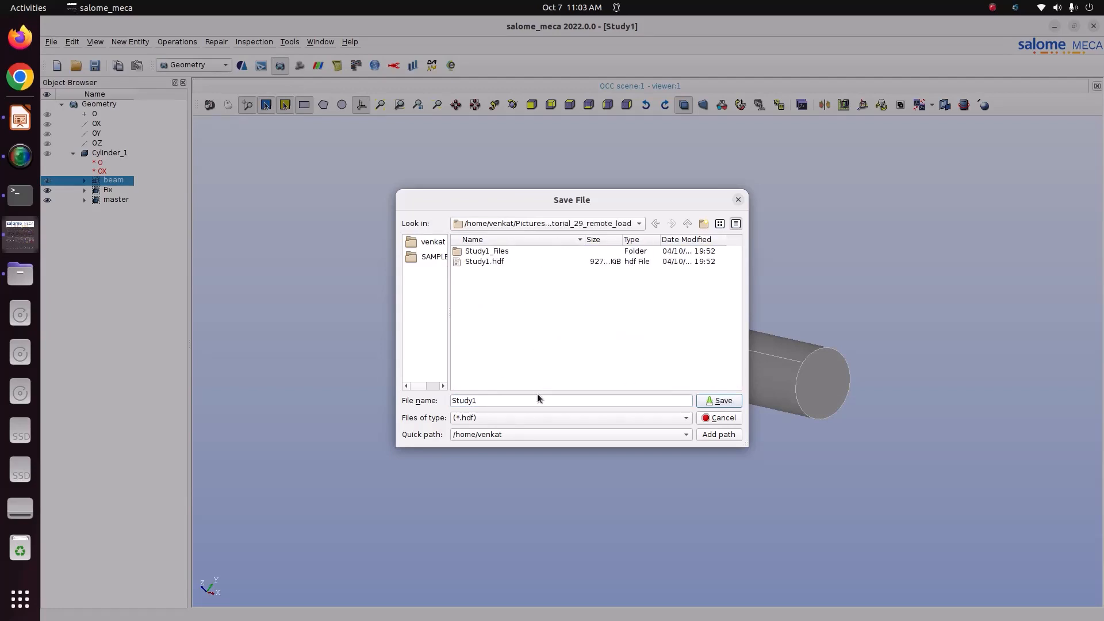
click(502, 401)
key(BackSpace)
text(2)
key(Return)
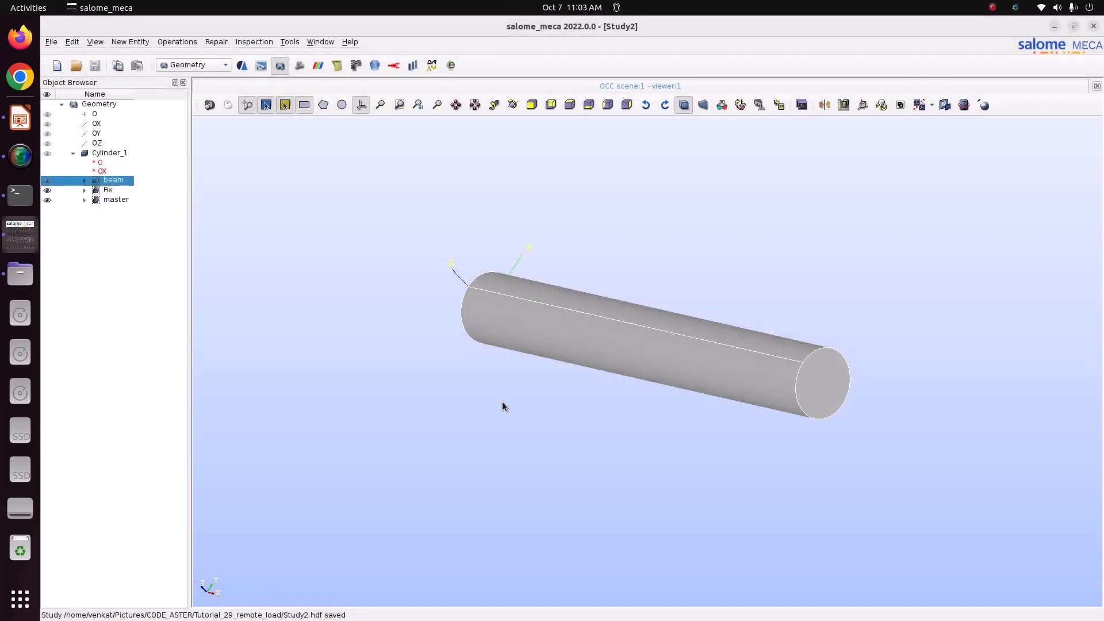
Switch to the Mesh module and start a new mesh on Cylinder_1
click(195, 65)
click(201, 85)
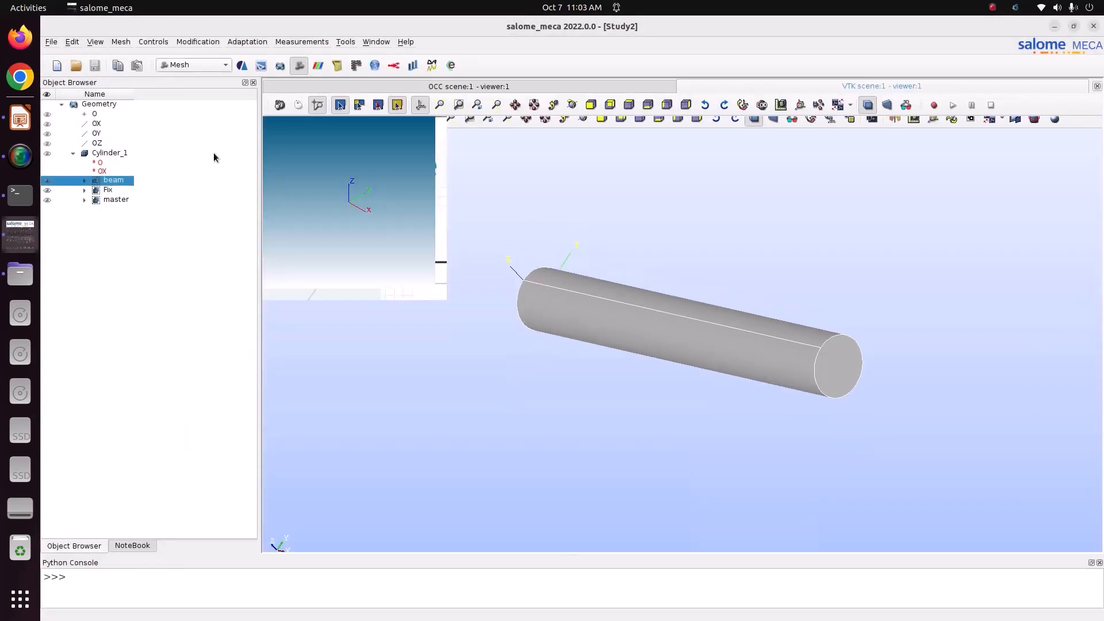
click(94, 152)
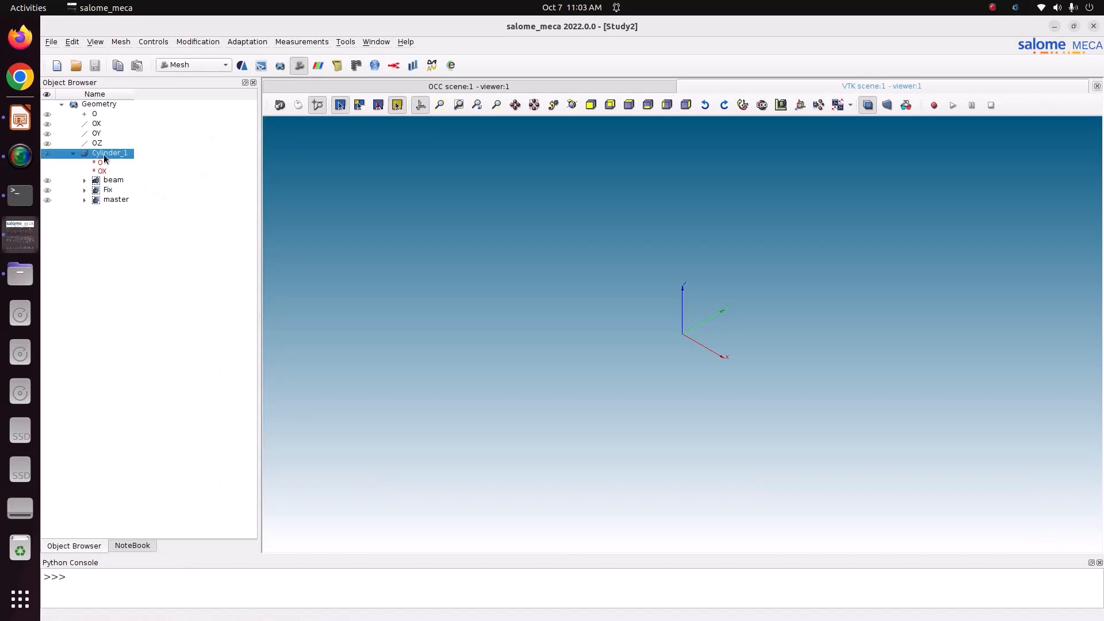
click(121, 42)
click(126, 50)
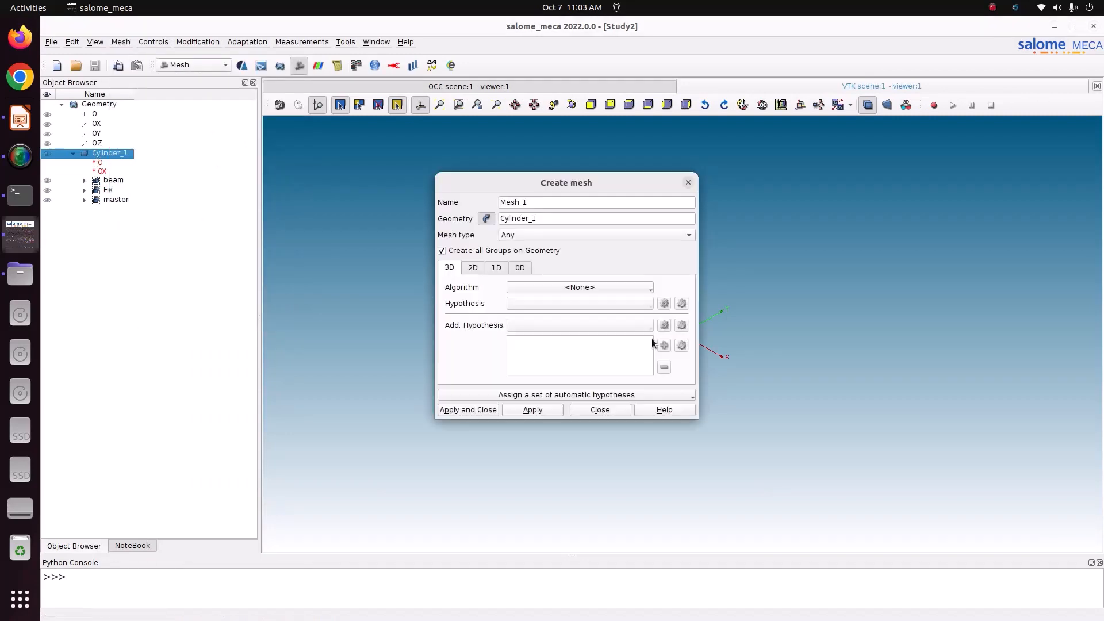
Use NETGEN 1D-2D-3D with a NETGEN 3D Simple Parameters local-length hypothesis, creating Mesh_1
click(608, 287)
click(583, 360)
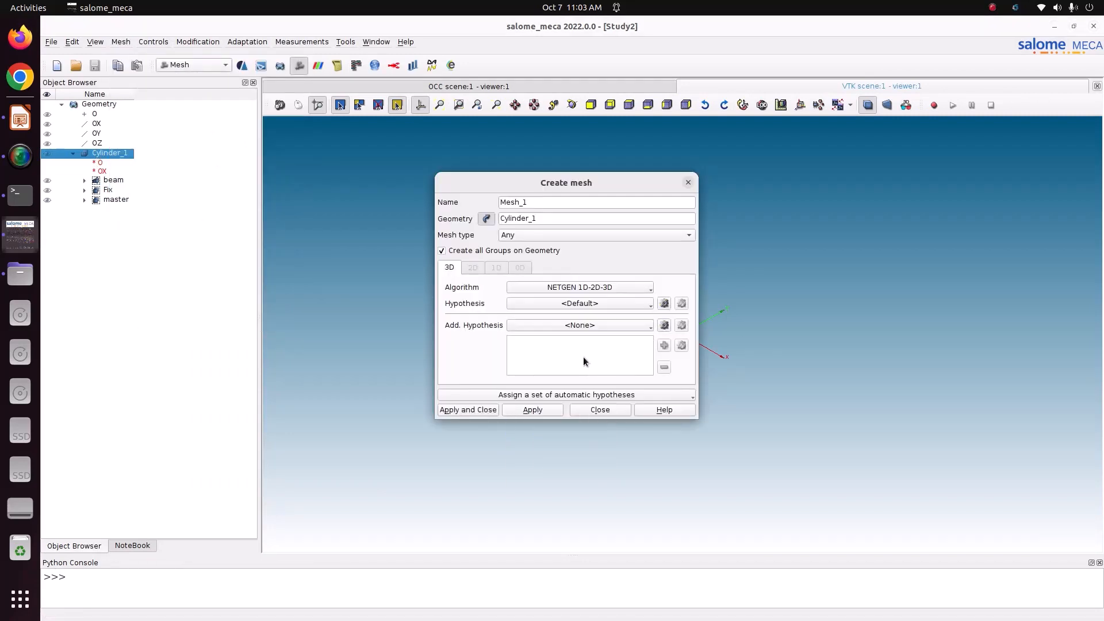
click(665, 305)
click(689, 322)
click(544, 250)
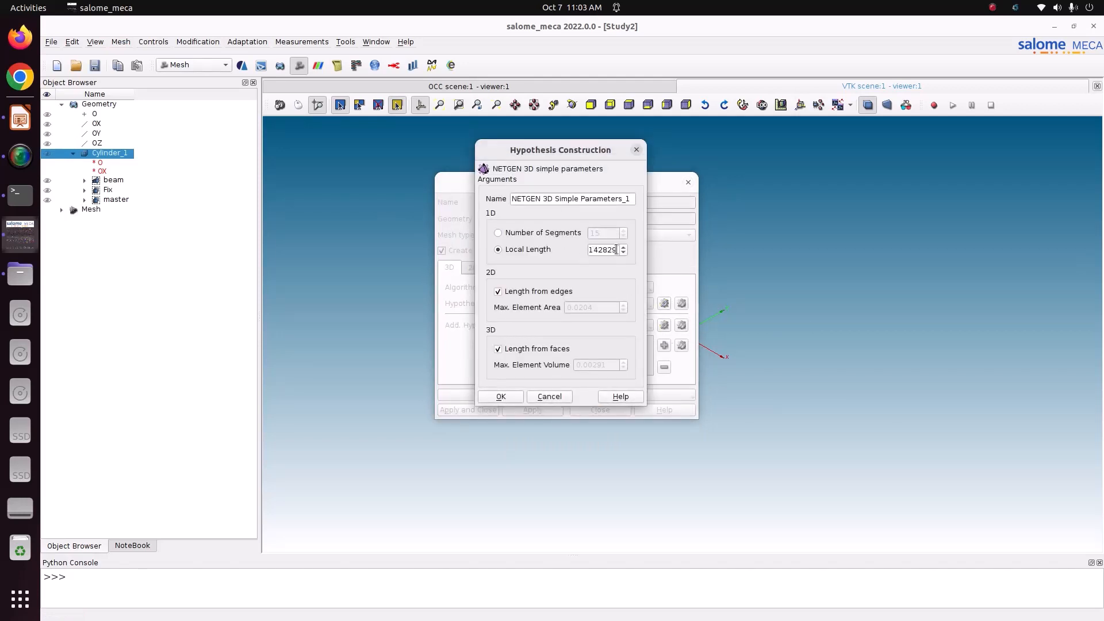
double_click(616, 250)
text(0.01)
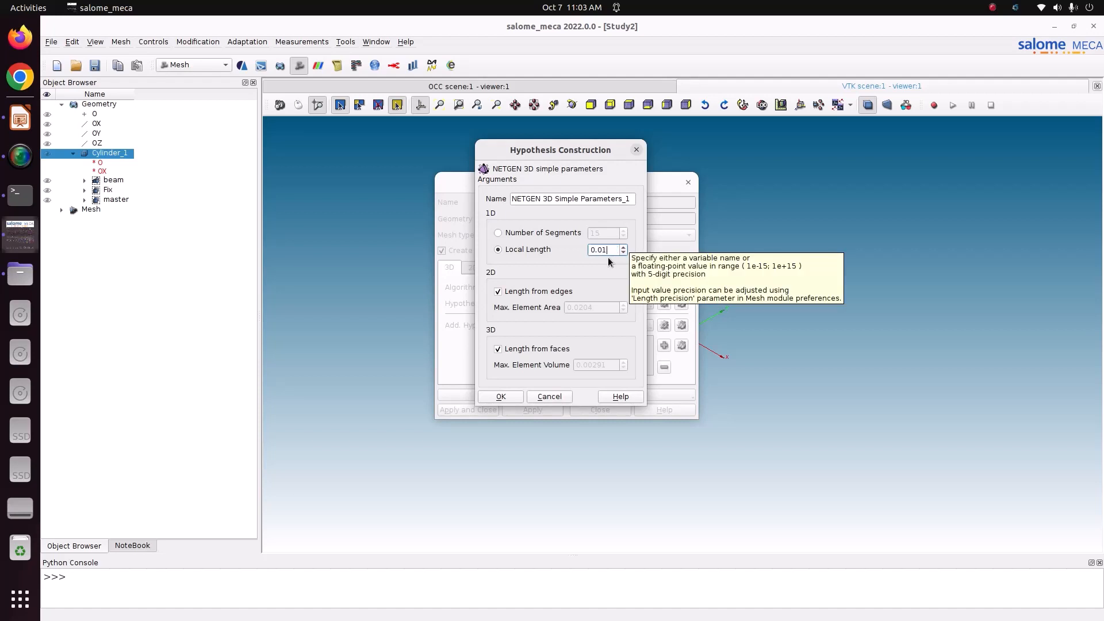
click(501, 397)
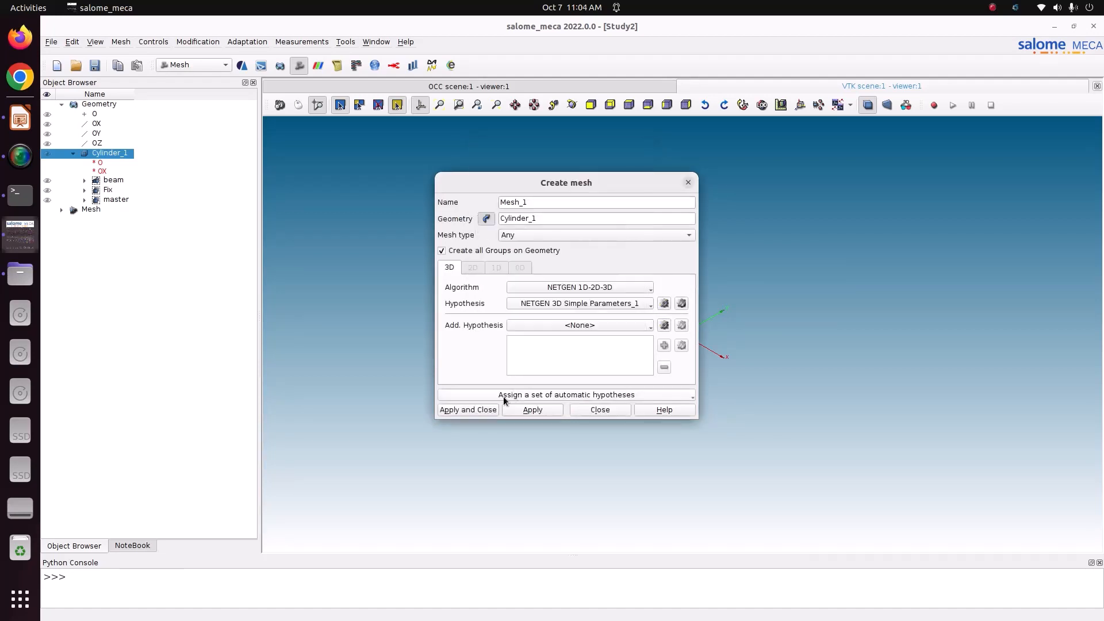
click(483, 409)
Compute Mesh_1, giving 55311 nodes and 294100 tetrahedra, and zoom in on it
right_click(98, 237)
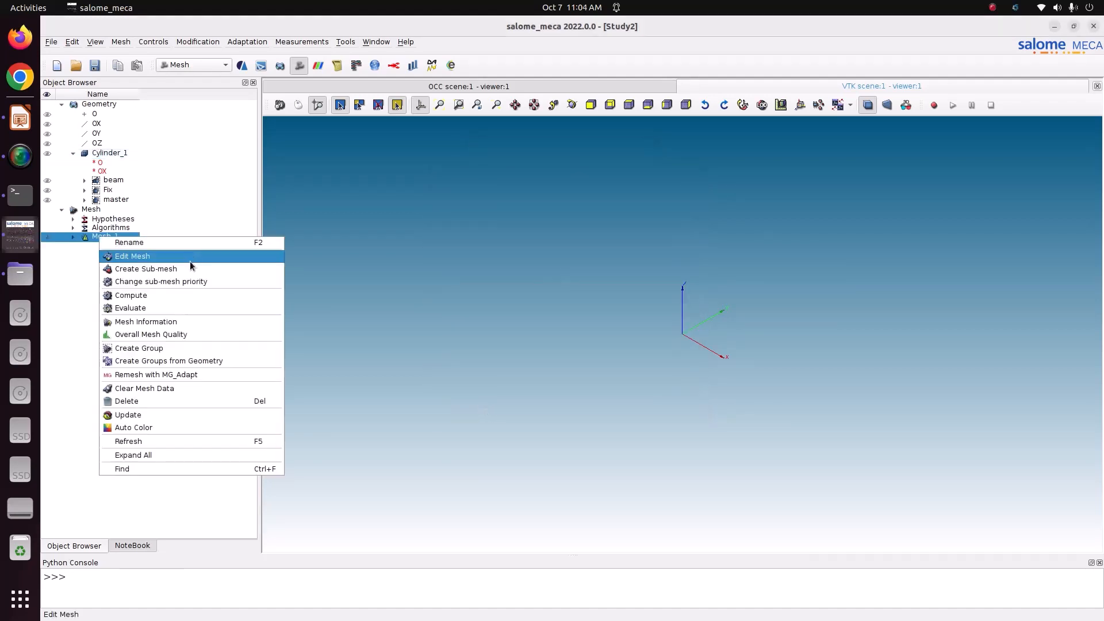
click(191, 295)
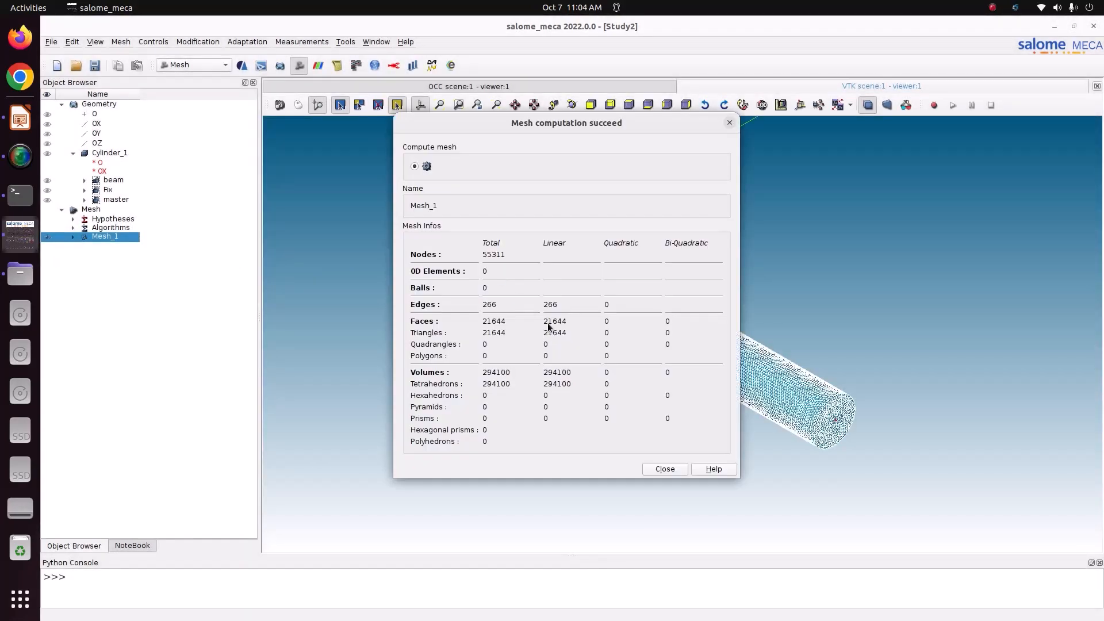
click(665, 469)
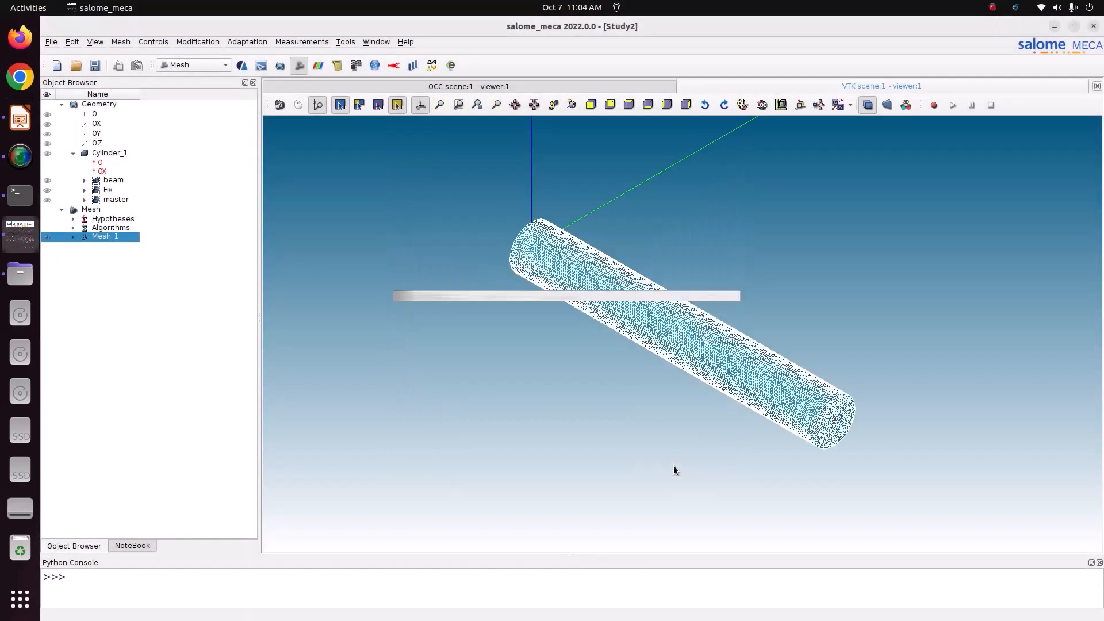
scroll(761, 383, up, 4)
scroll(760, 383, up, 2)
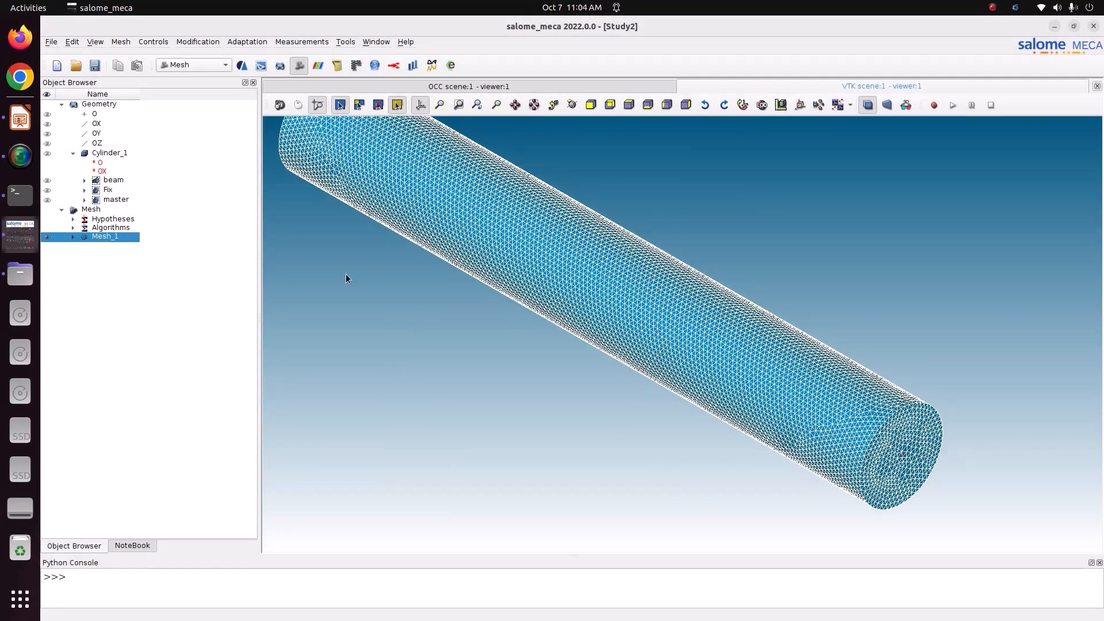
Change Mesh_1's local length to 0.04 and recompute the mesh
right_click(98, 236)
click(152, 252)
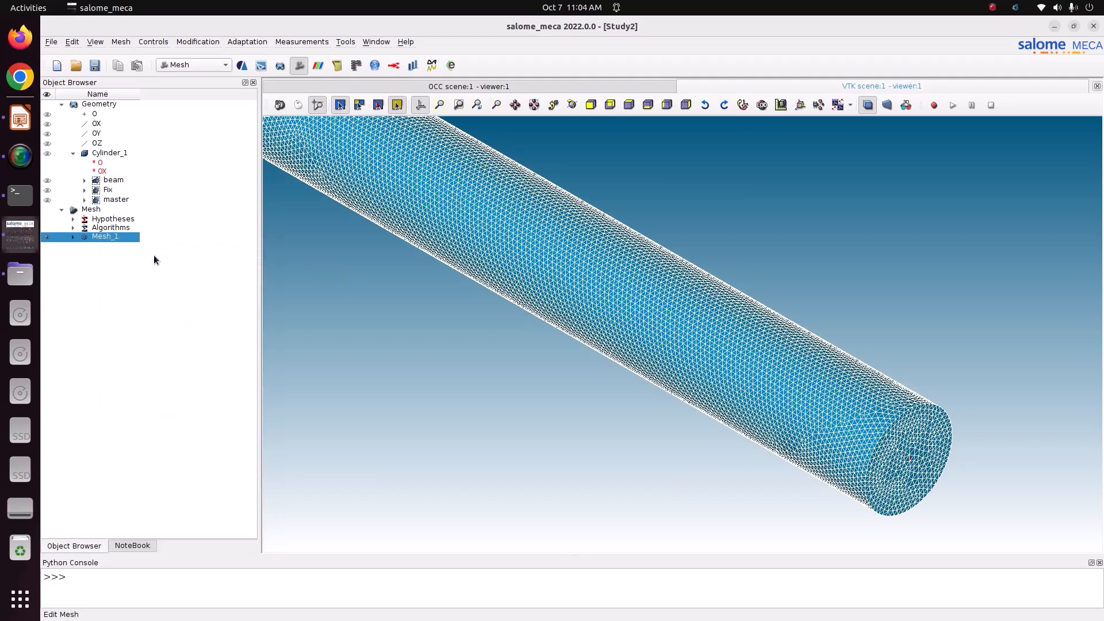
click(681, 301)
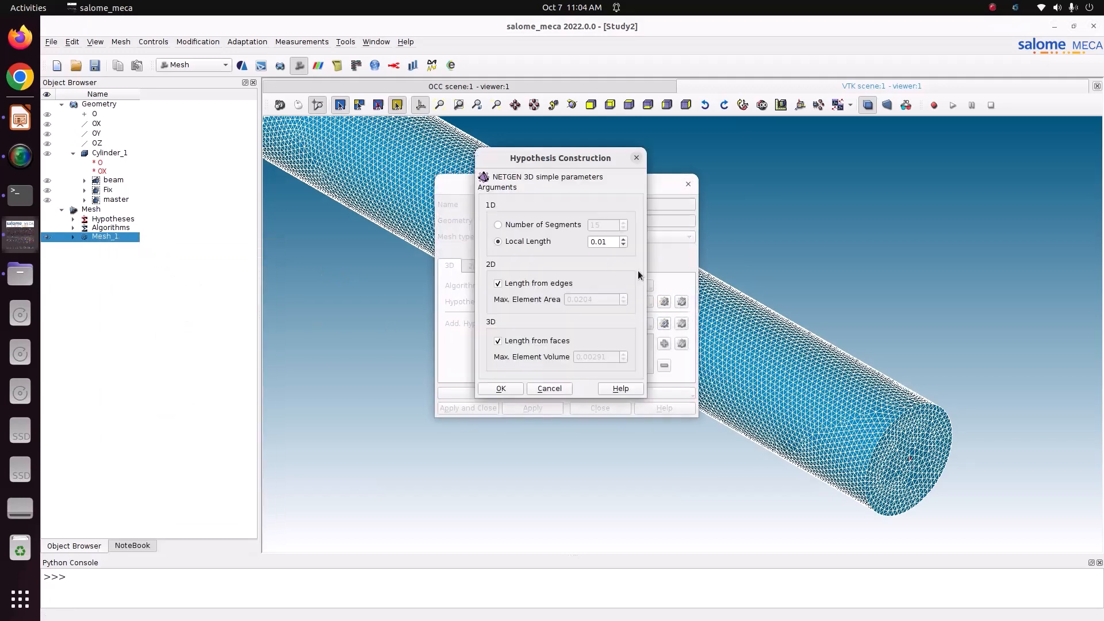
click(612, 242)
key(BackSpace)
text(4)
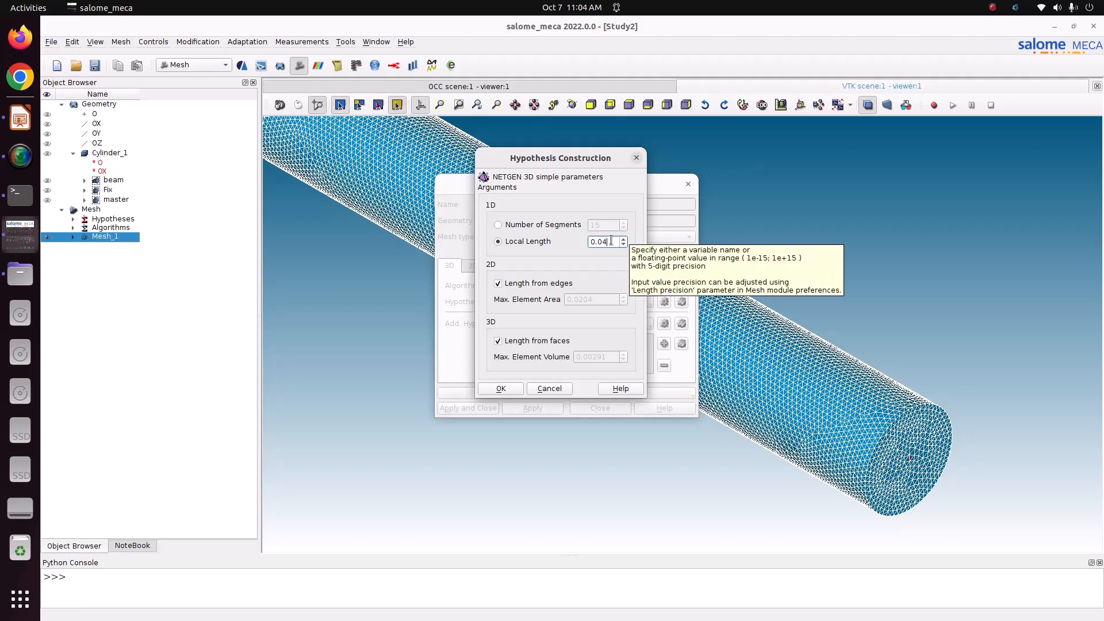
click(501, 389)
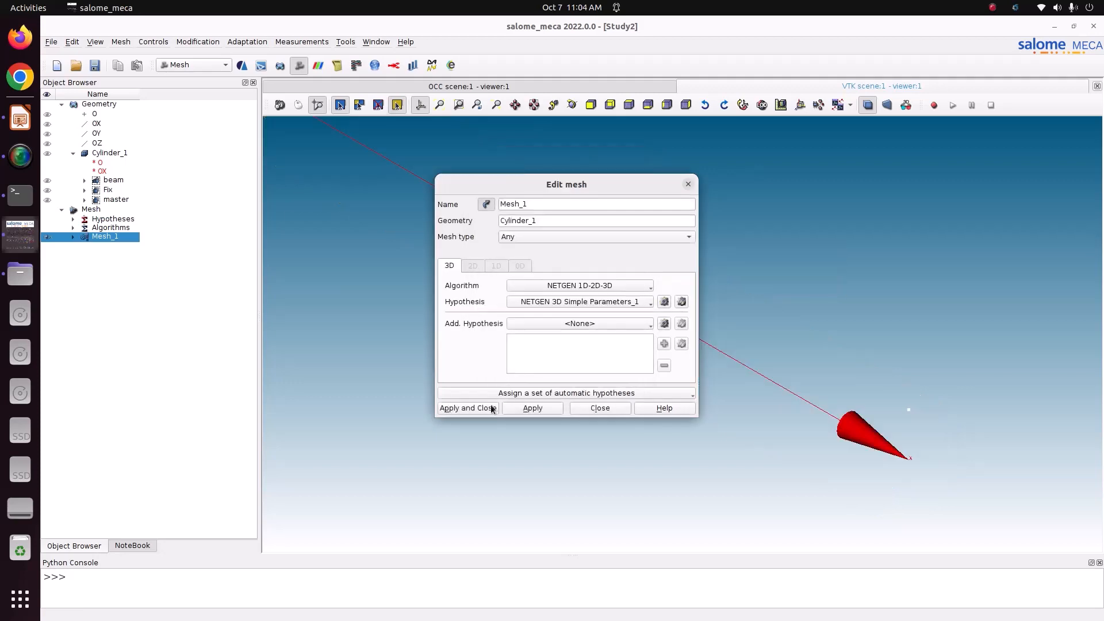
click(484, 406)
right_click(111, 240)
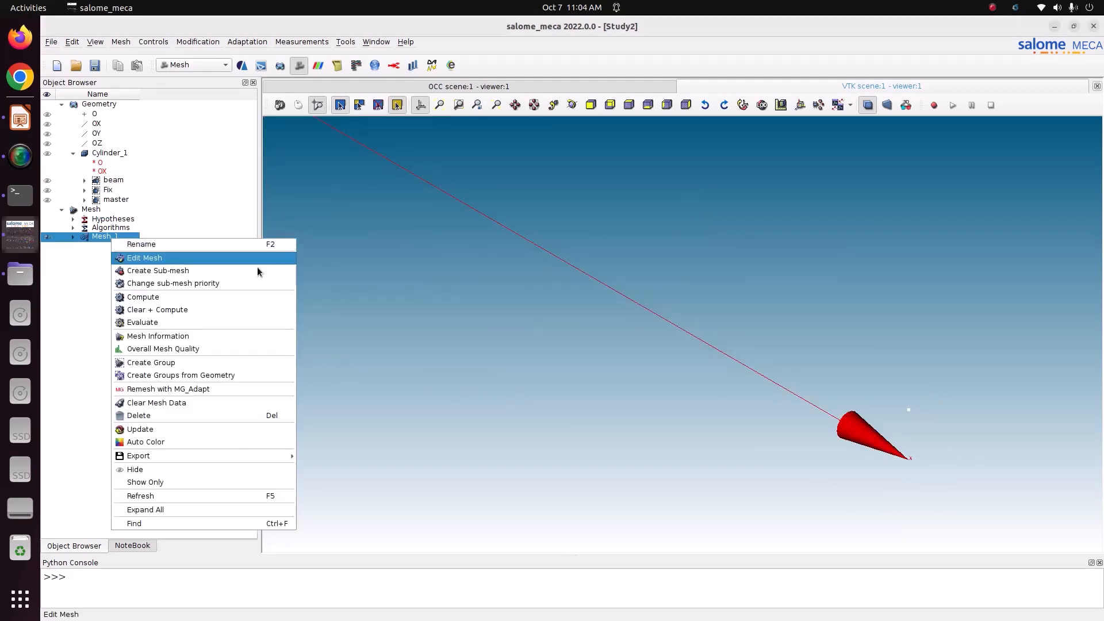
click(125, 310)
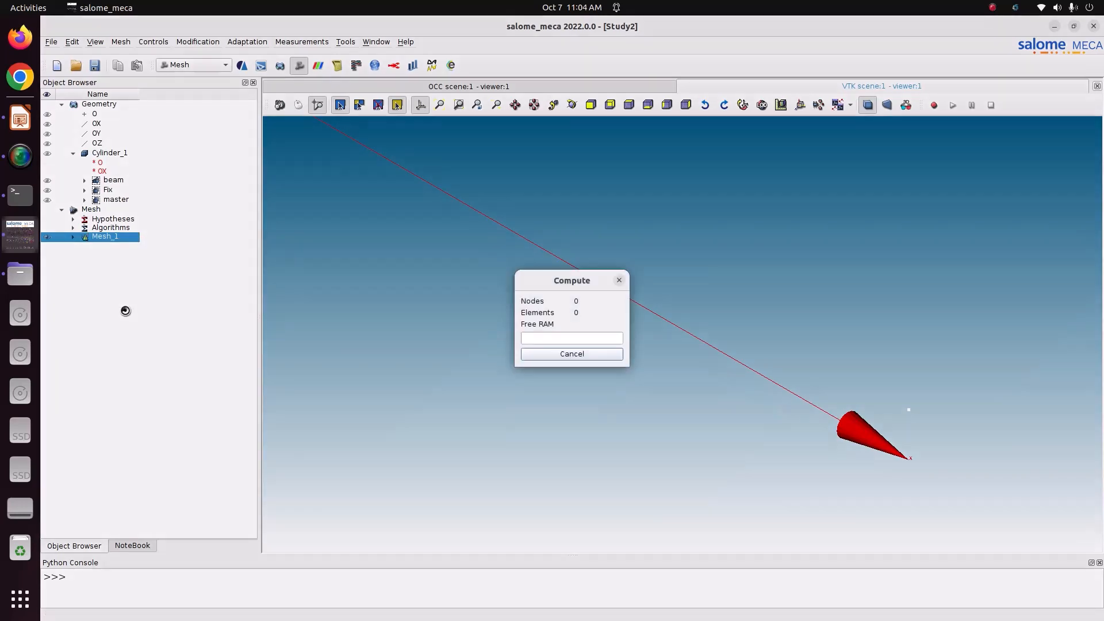
click(665, 470)
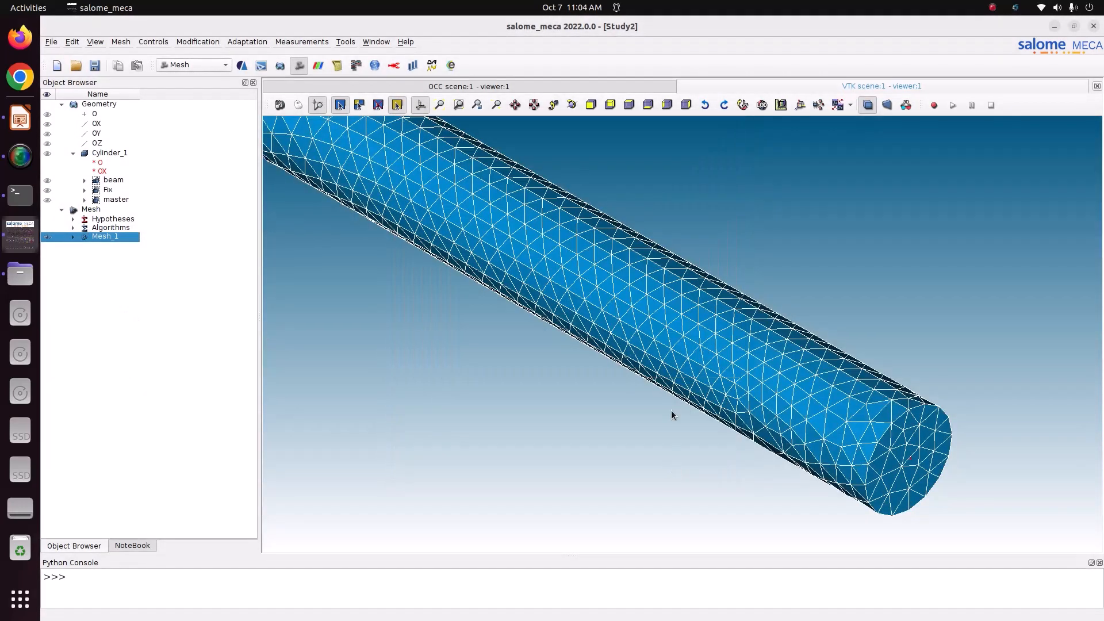
Reduce the local length to 0.02 and recompute, giving 7517 nodes and 36122 tetrahedra
right_click(108, 236)
click(160, 260)
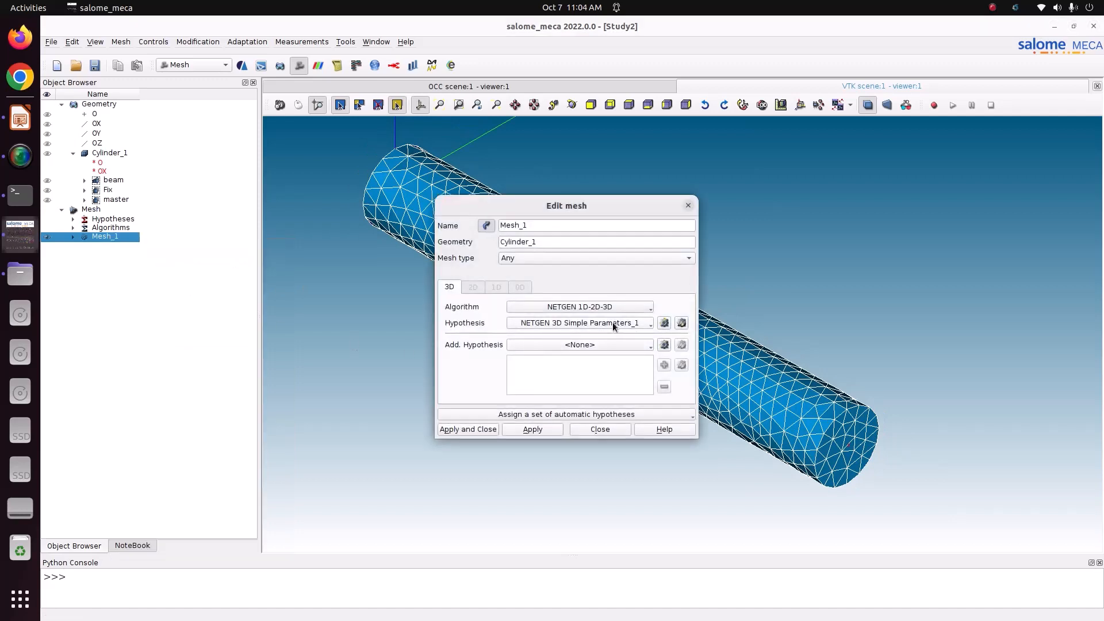
click(682, 323)
click(614, 262)
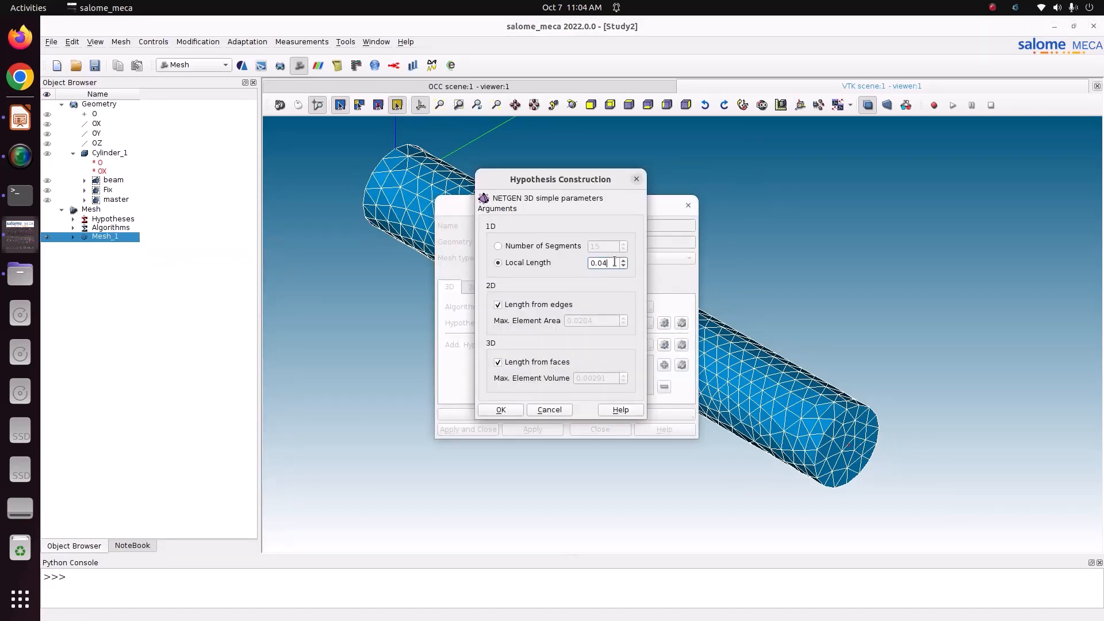
key(BackSpace)
text(2)
click(500, 409)
click(479, 431)
right_click(119, 236)
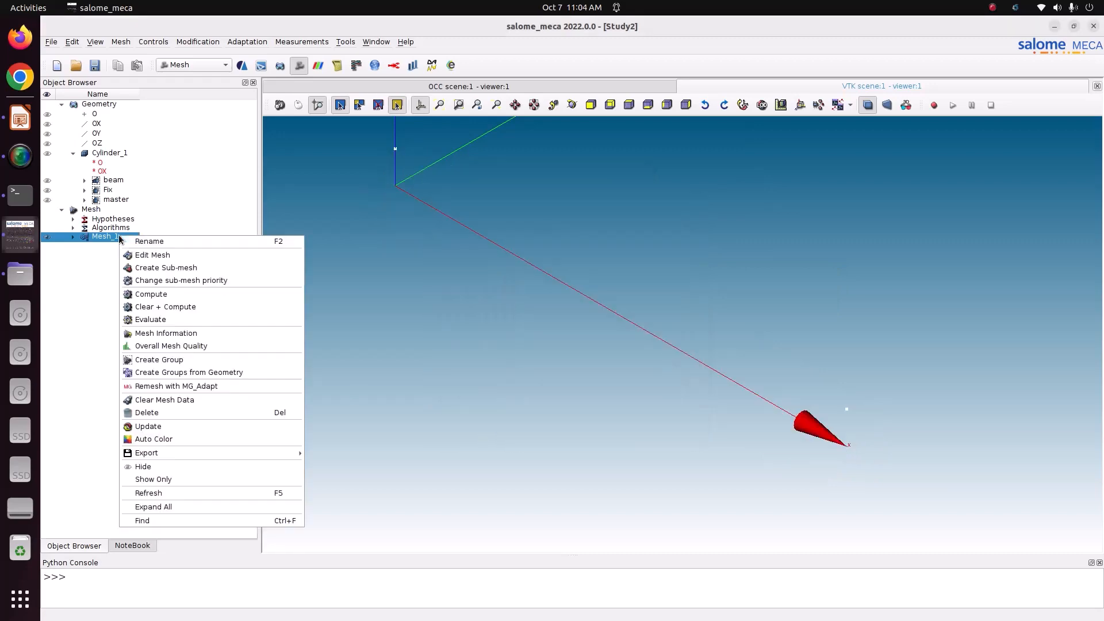
click(192, 288)
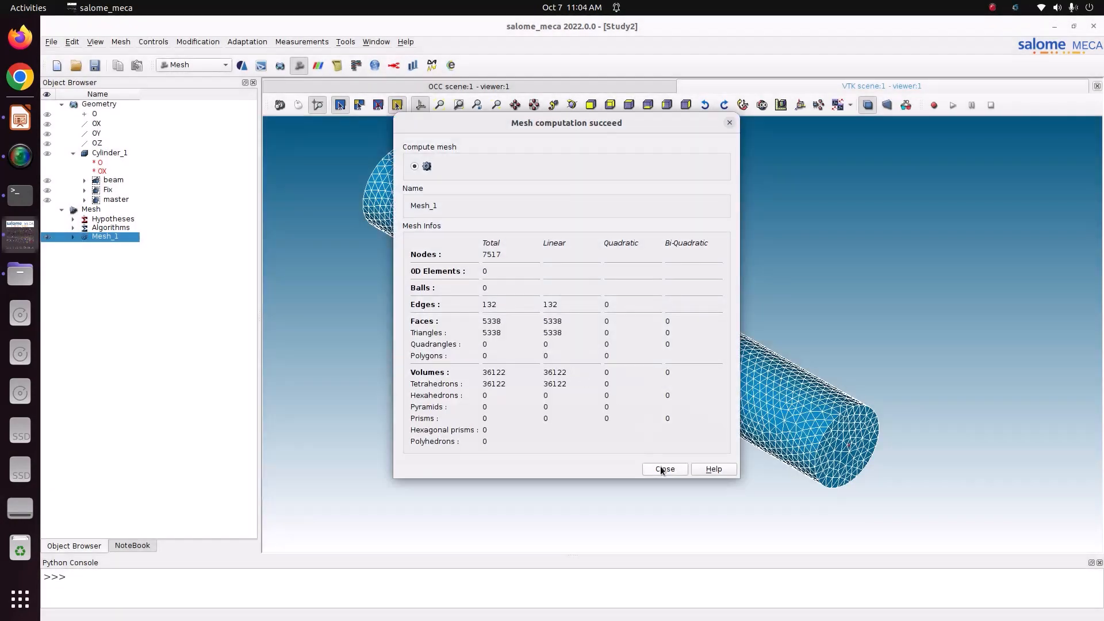
click(664, 469)
scroll(661, 364, down, 6)
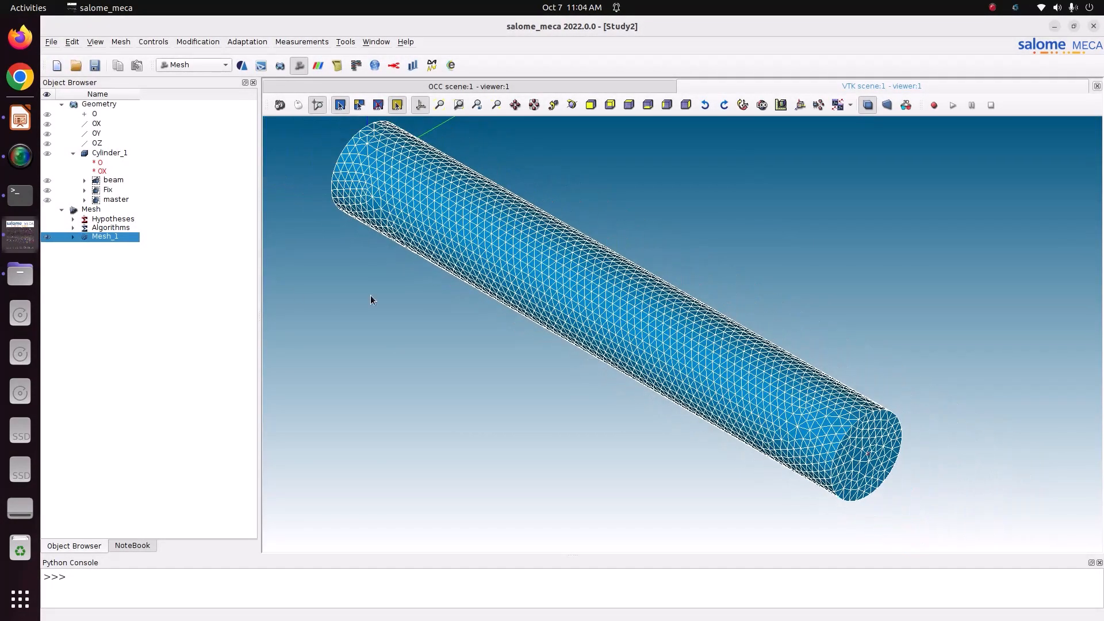
Expand Mesh_1 to show its Fix, master and beam groups, and save the study
click(73, 236)
click(85, 263)
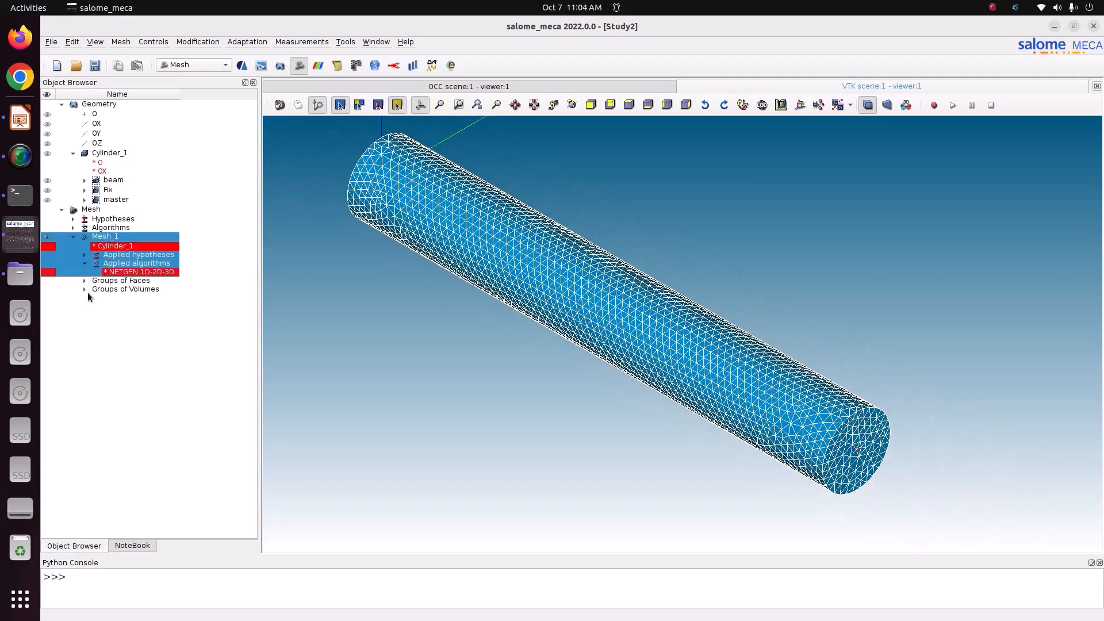
click(83, 281)
click(84, 309)
click(331, 345)
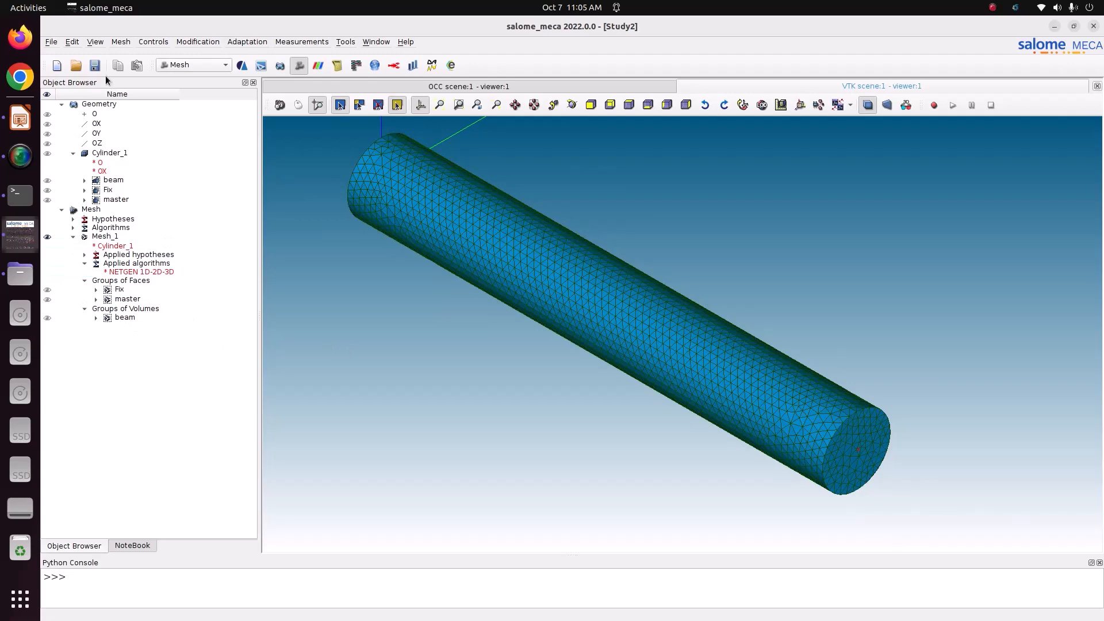
click(94, 65)
Glance at the file browser and tutorial slides, then return to salome_meca
scroll(689, 360, down, 1)
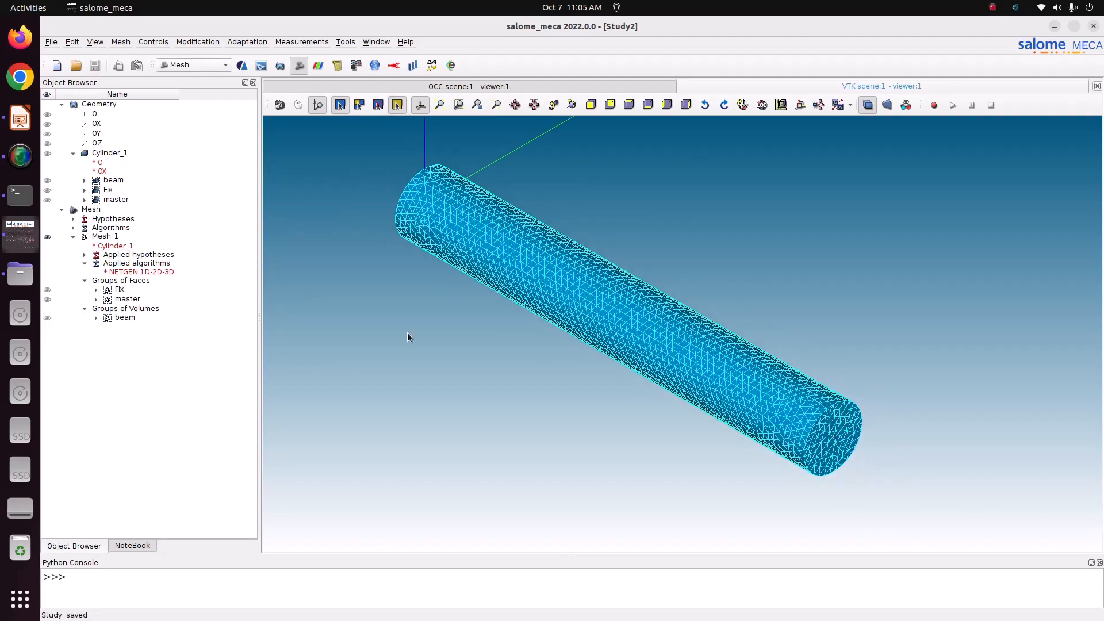
click(22, 277)
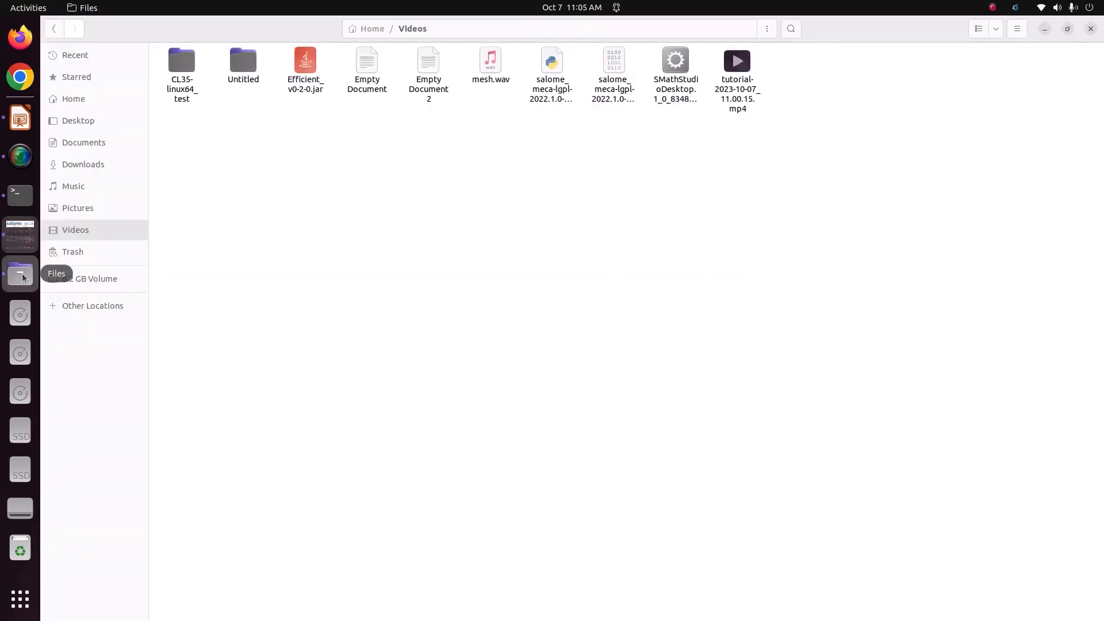
click(21, 128)
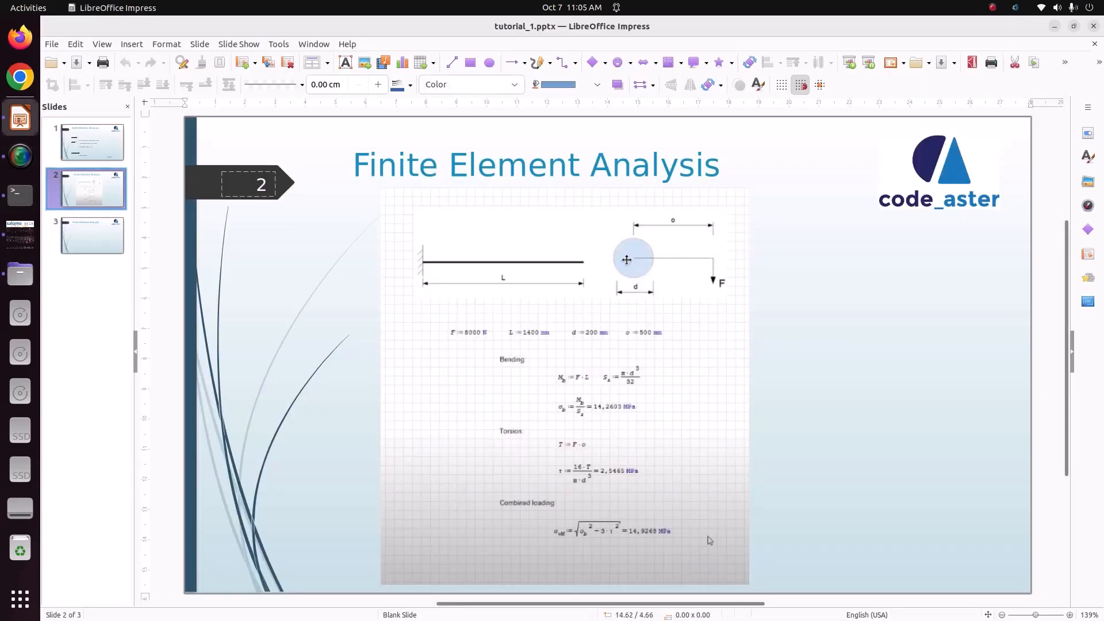
click(20, 233)
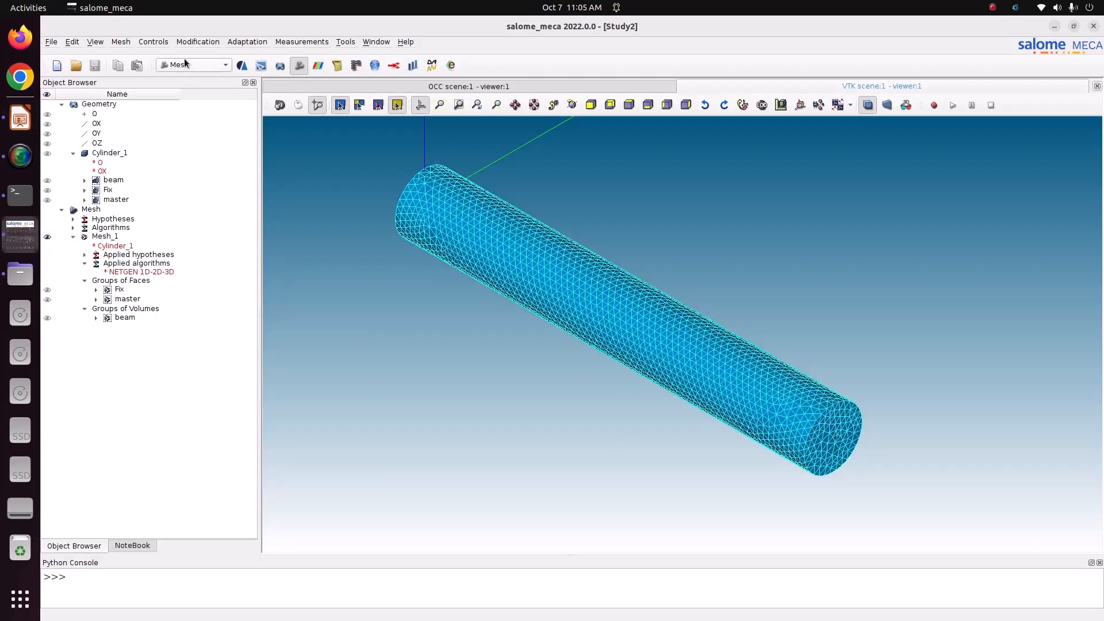
Open the Add Node dialog for the mesh, then bring up the tutorial slides in Impress
click(193, 43)
mouse_move(197, 56)
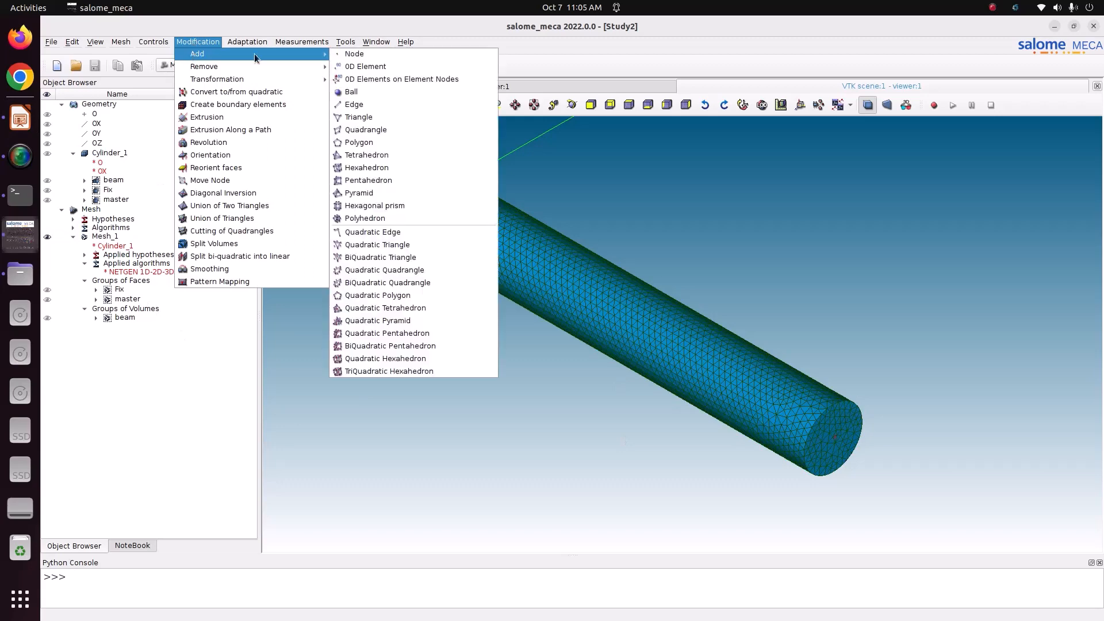
click(395, 56)
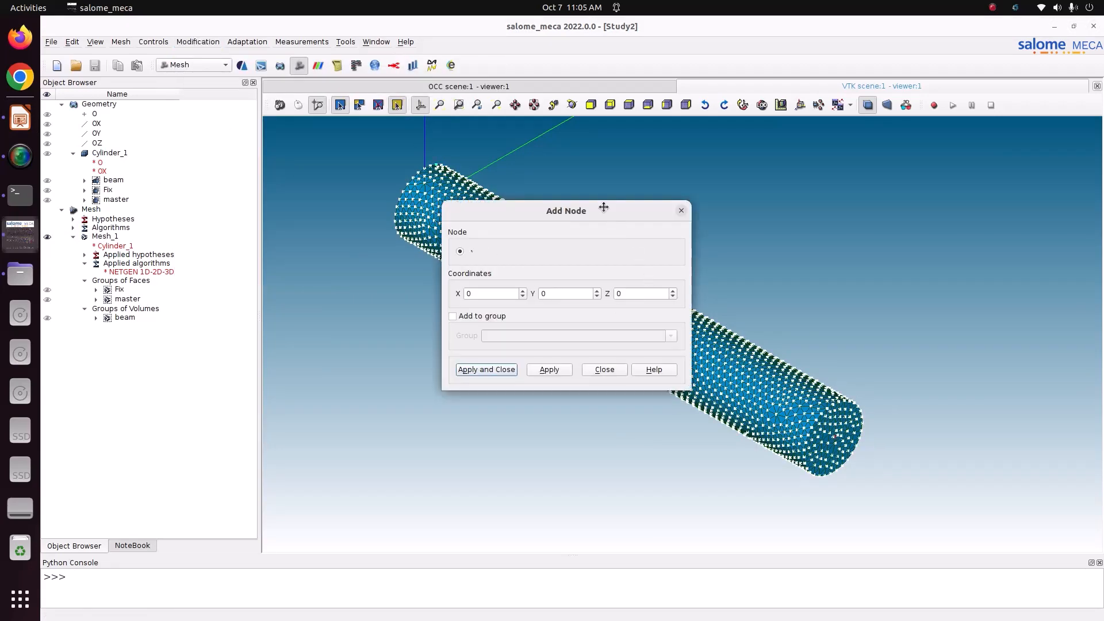
drag(604, 207, 467, 211)
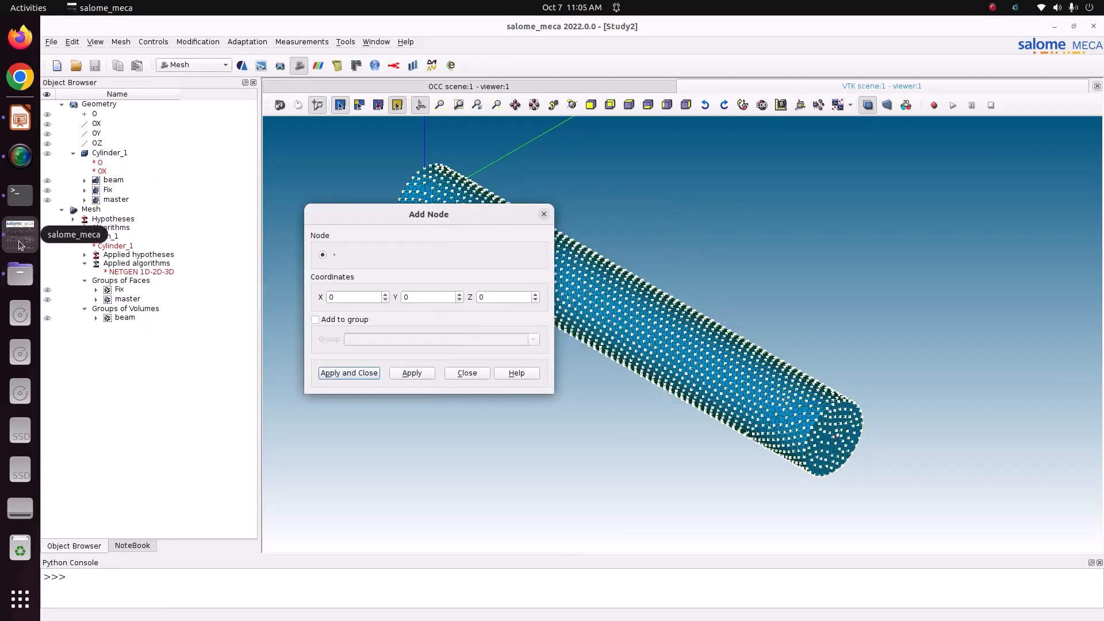
click(20, 118)
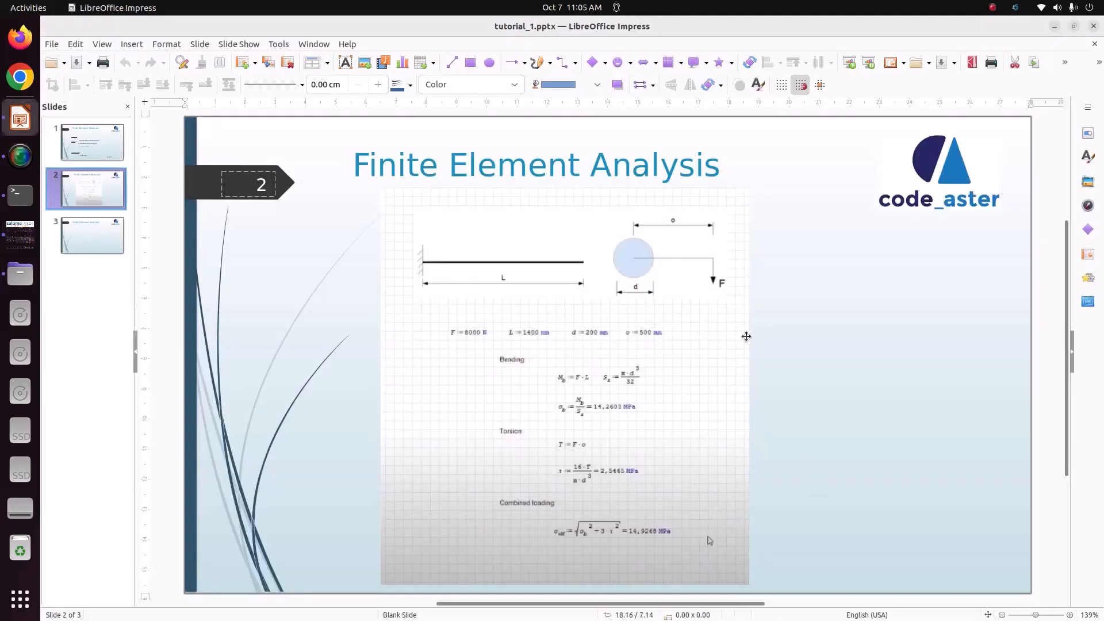
After reviewing slide 2's beam dimensions and 500 mm load offset, return to salome_meca
click(21, 233)
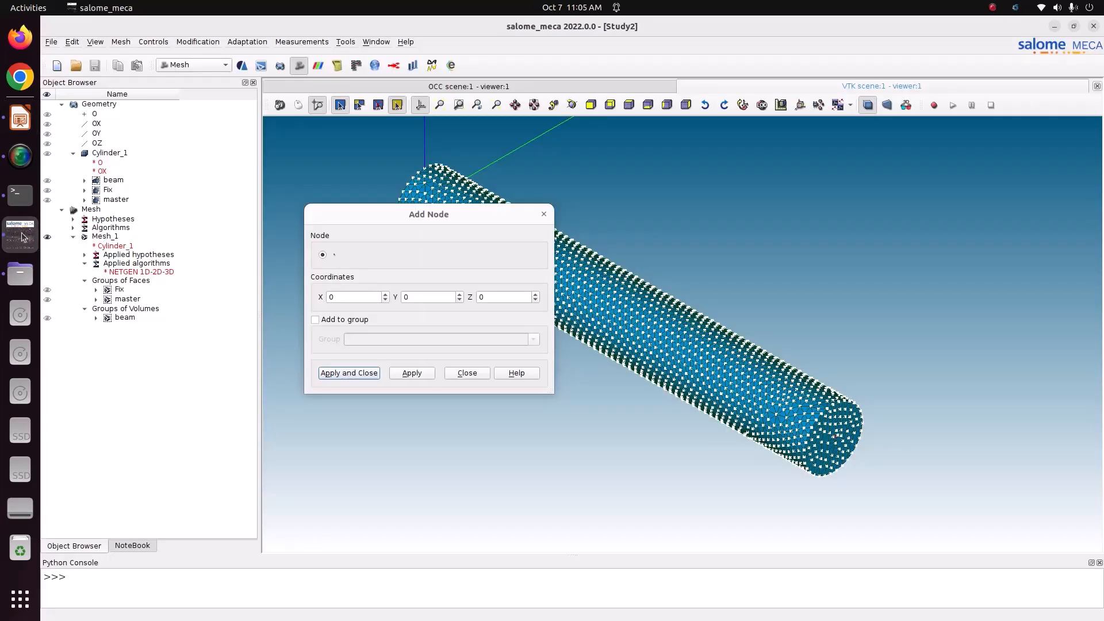
Enter X 1.4 and Y 0.5 in the Add Node dialog, then close it without adding
double_click(333, 297)
text(1.4)
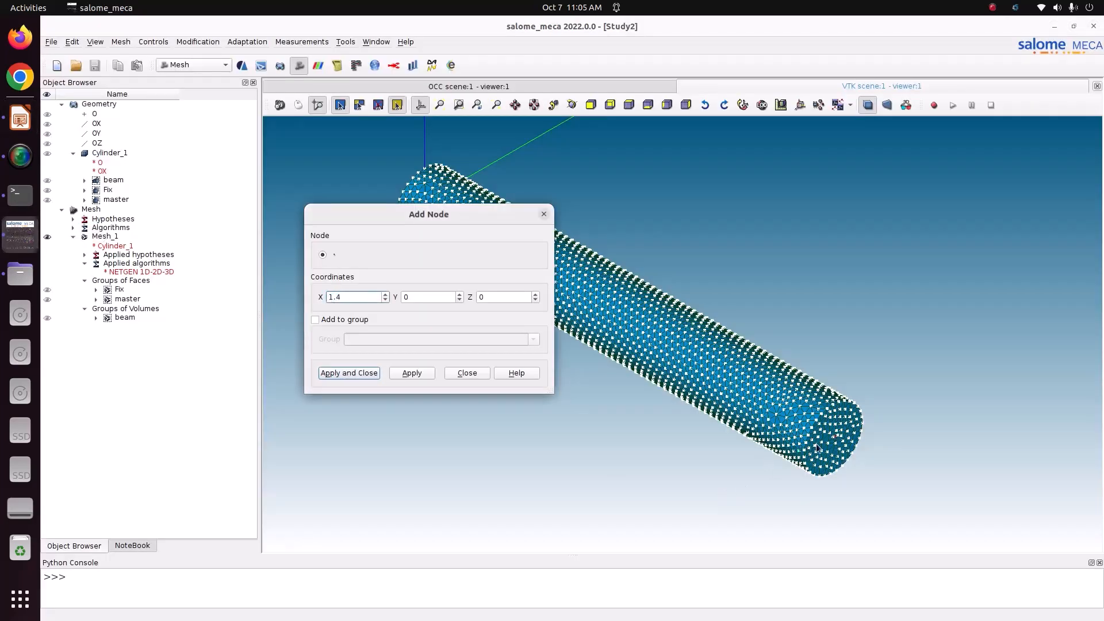
scroll(816, 444, up, 6)
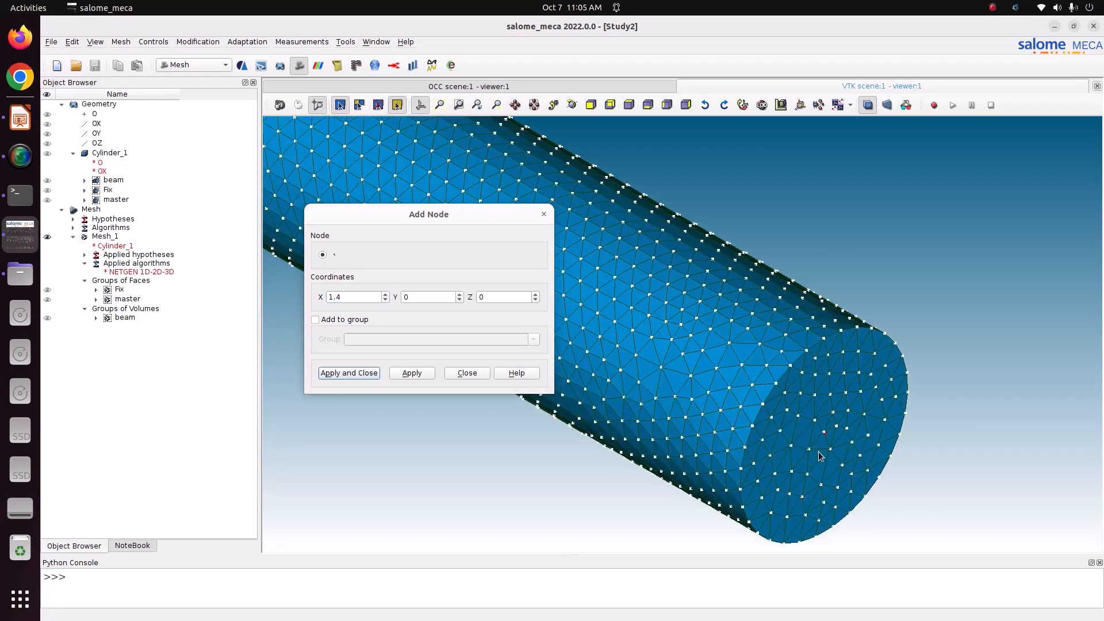
scroll(819, 452, up, 6)
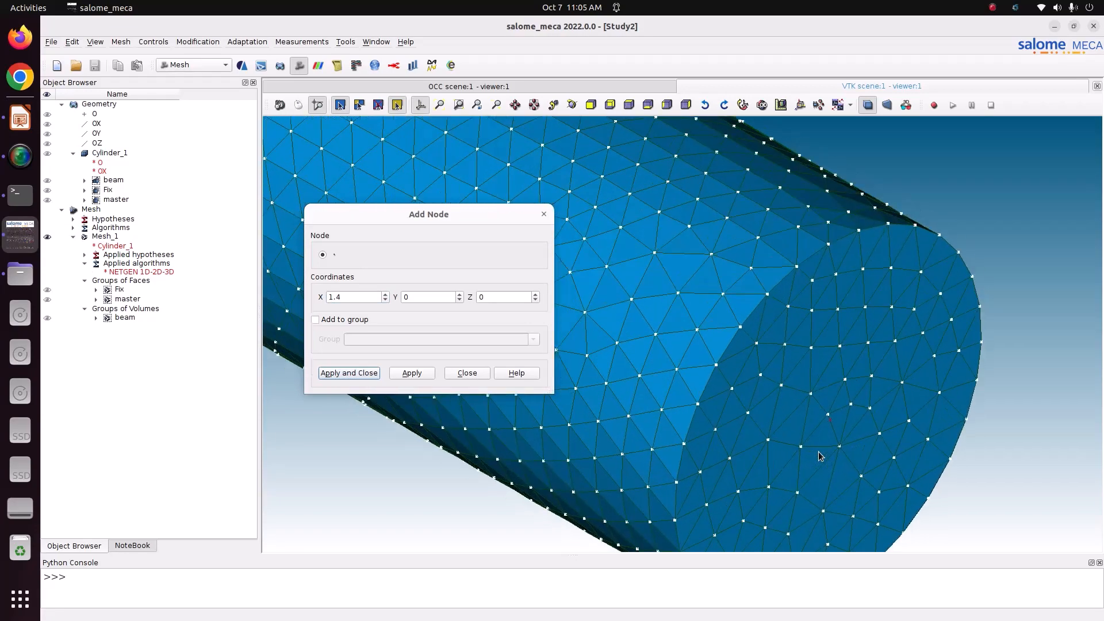
scroll(820, 451, down, 8)
click(351, 296)
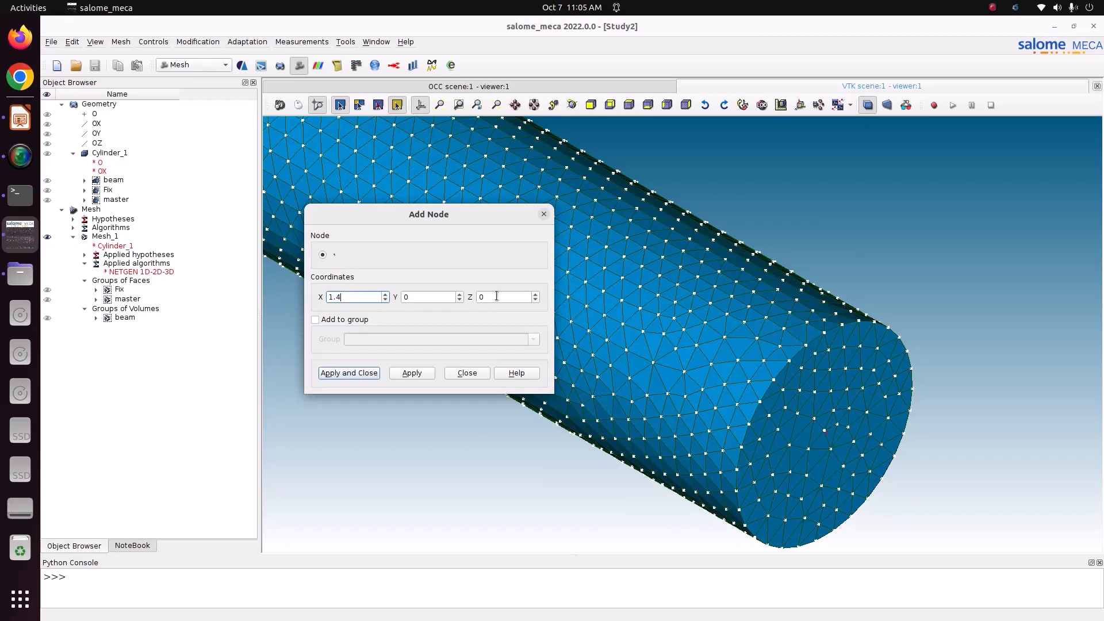
scroll(809, 424, down, 5)
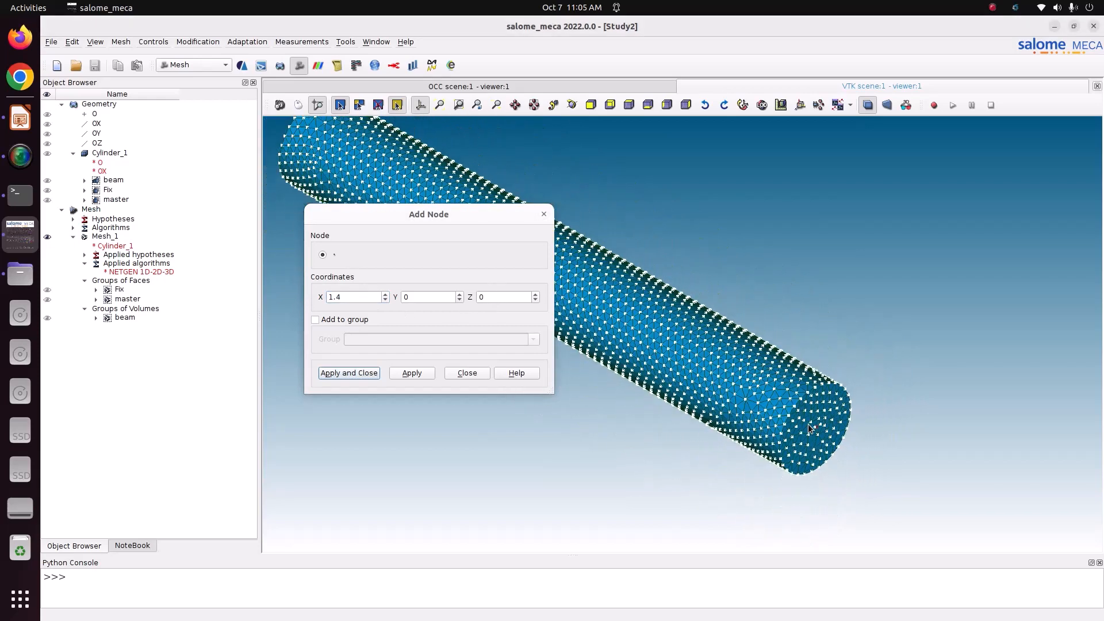
scroll(808, 426, down, 5)
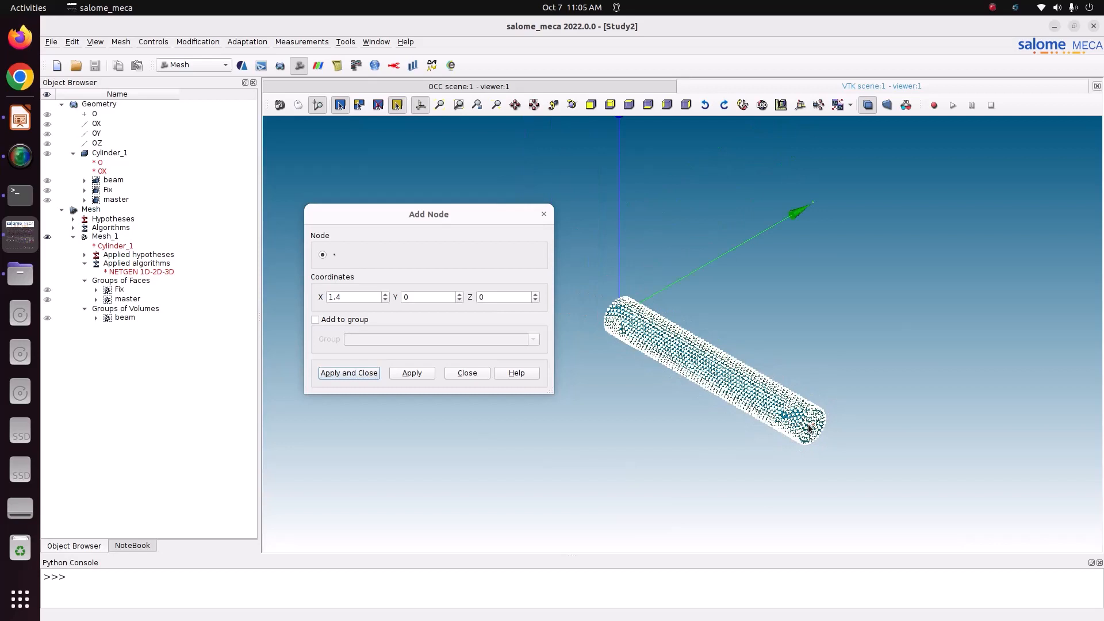
scroll(809, 427, down, 1)
double_click(435, 297)
key(BackSpace)
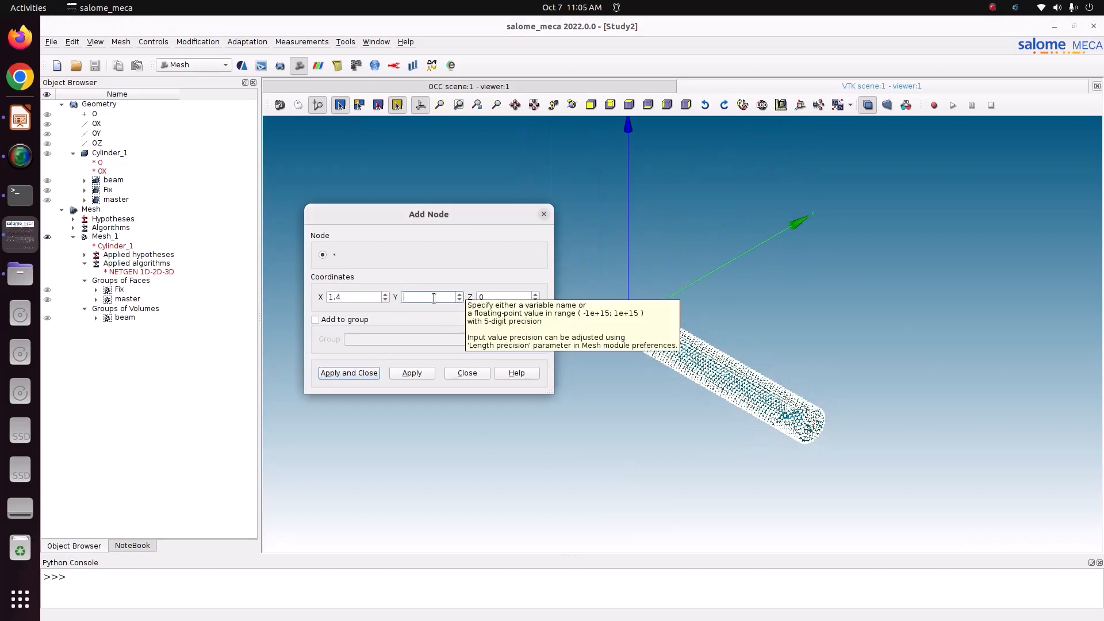
text(0.5)
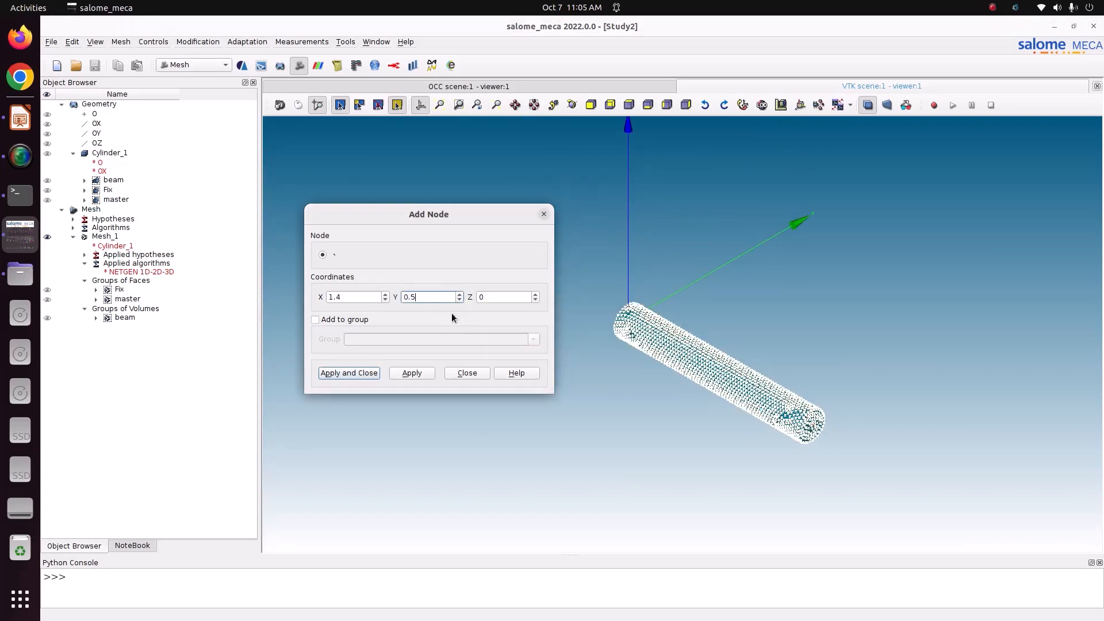
scroll(808, 341, up, 2)
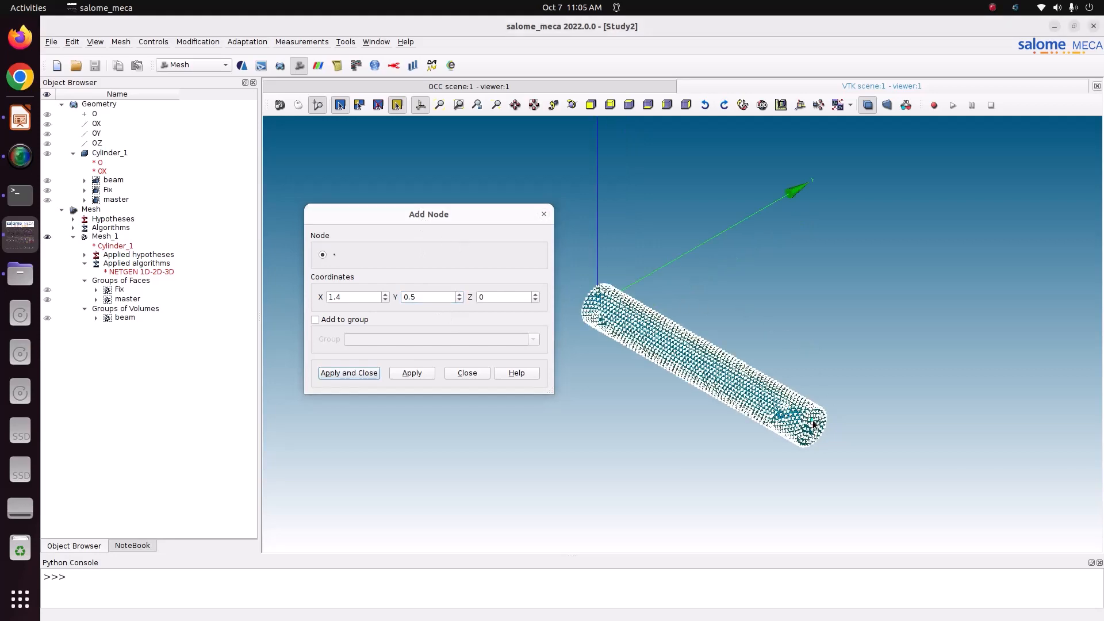
drag(451, 217, 362, 230)
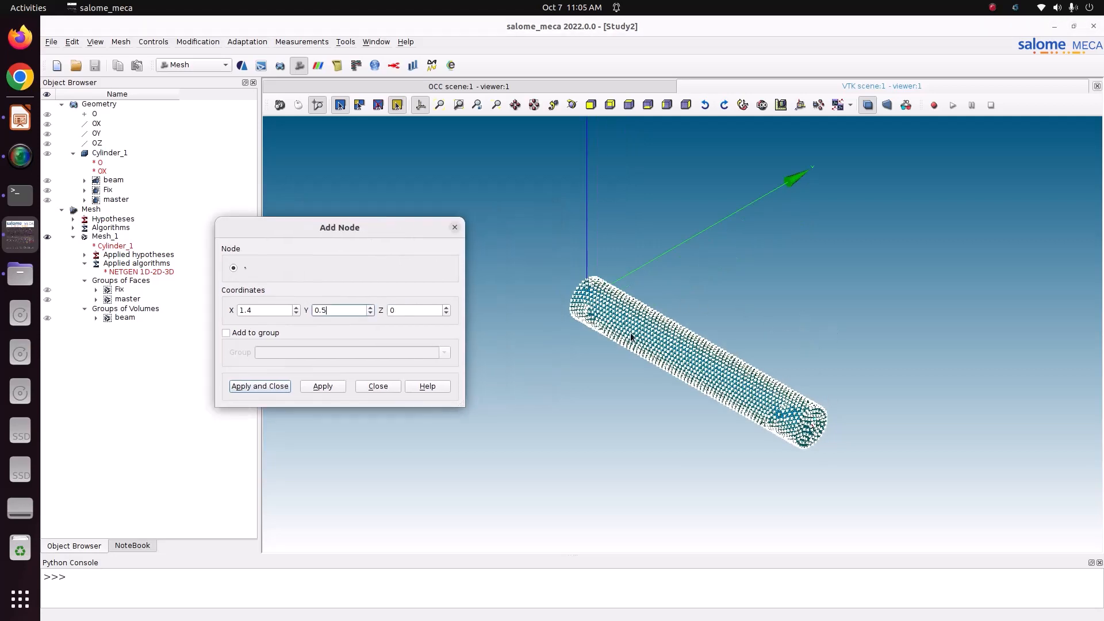
scroll(674, 367, down, 2)
scroll(674, 367, up, 1)
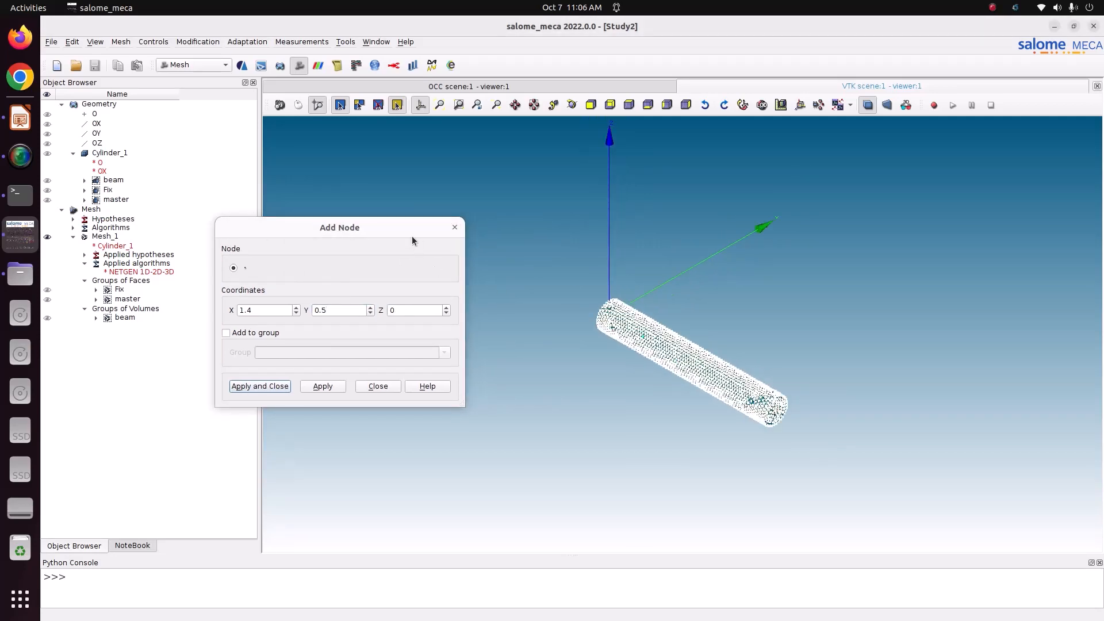
click(454, 227)
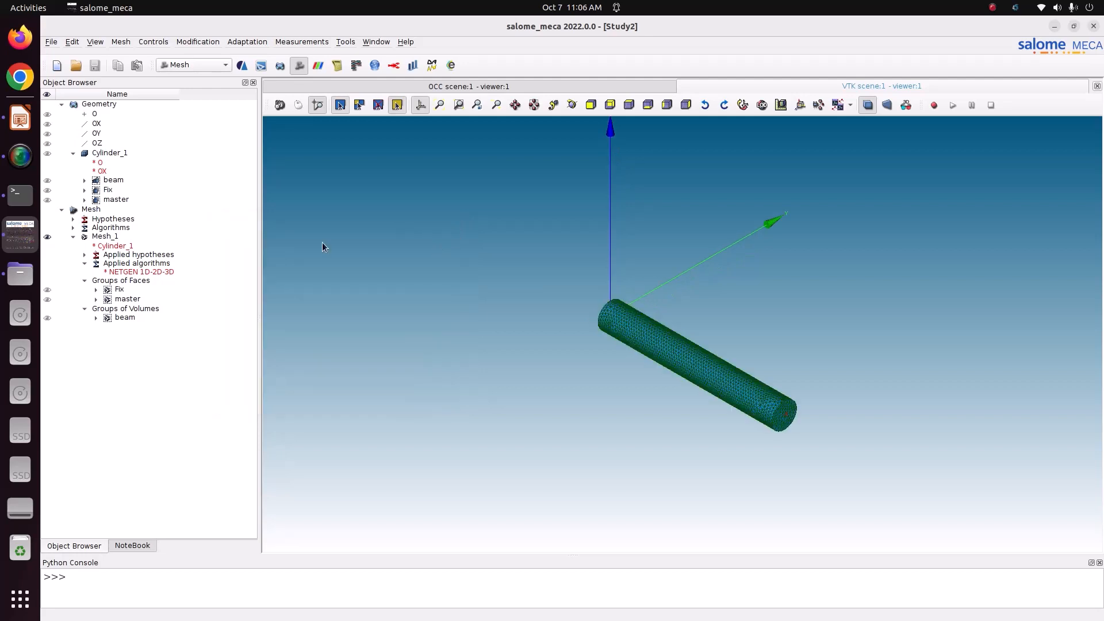
With Mesh_1 selected, add the node at 1.4, 0.5, 0
click(112, 236)
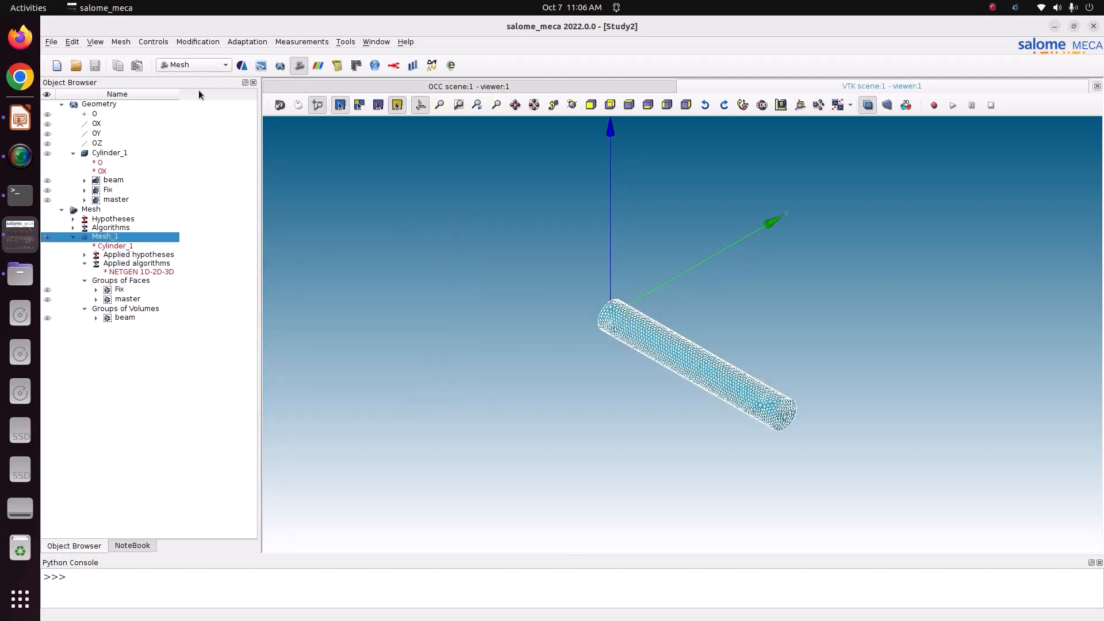
click(199, 41)
mouse_move(210, 53)
click(350, 53)
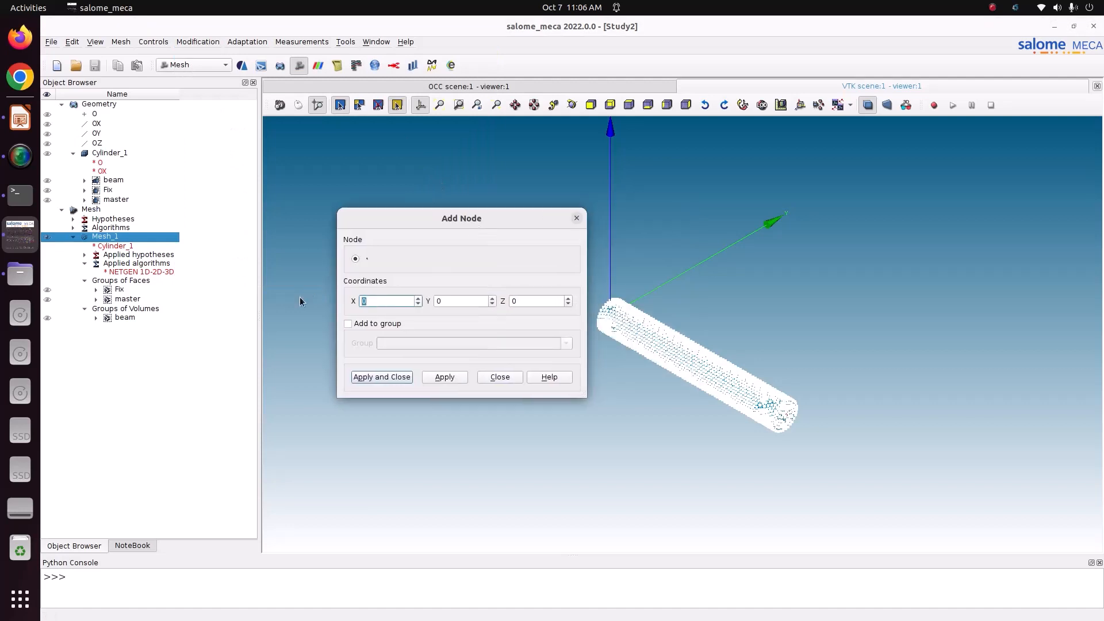
text(1.4)
key(Tab)
text(0.5)
scroll(847, 382, up, 2)
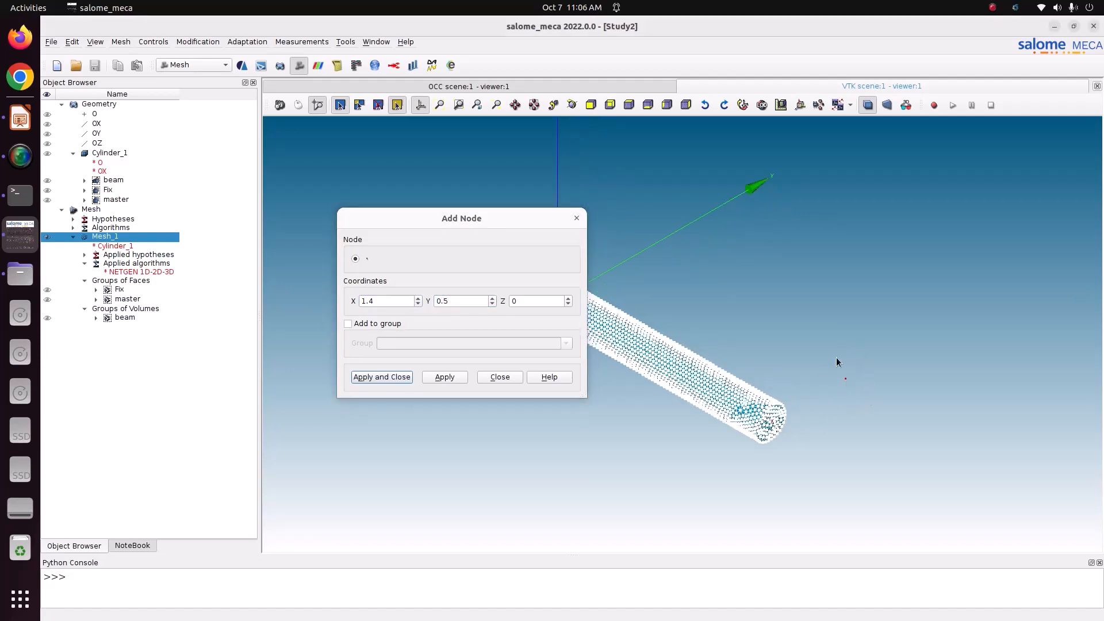
scroll(830, 375, up, 1)
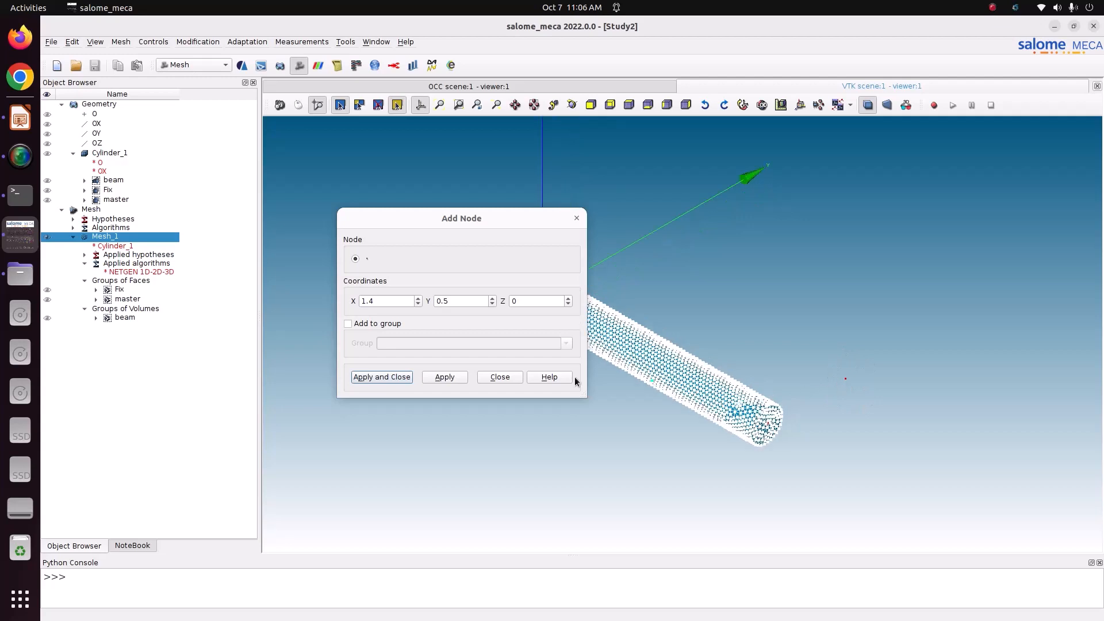
click(370, 378)
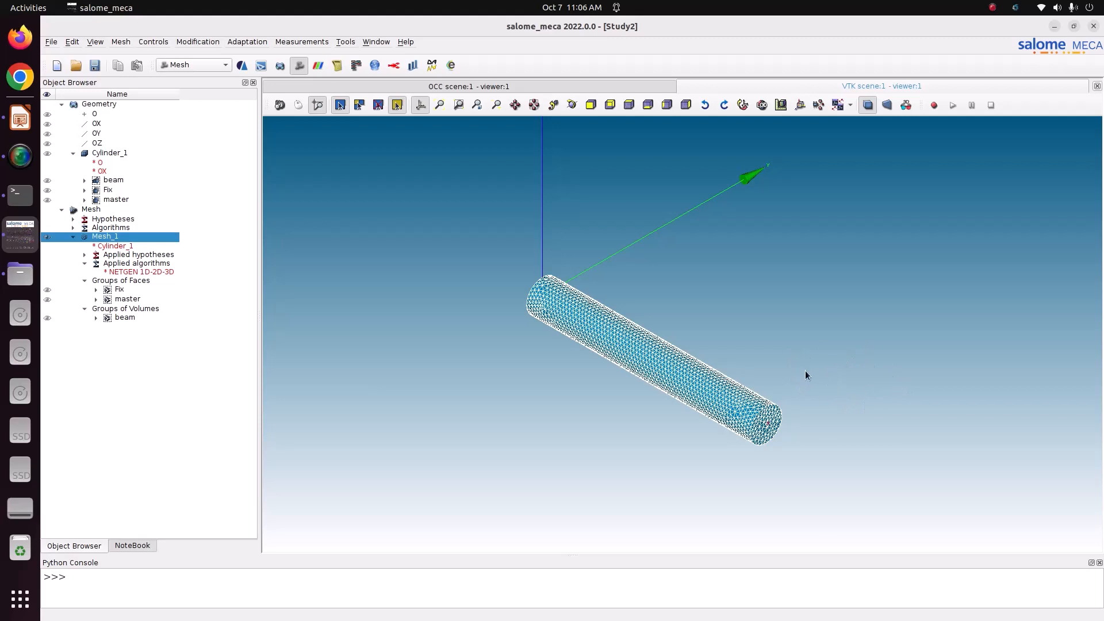
Create a node group named load on Mesh_1 holding the picked node 7518
click(118, 44)
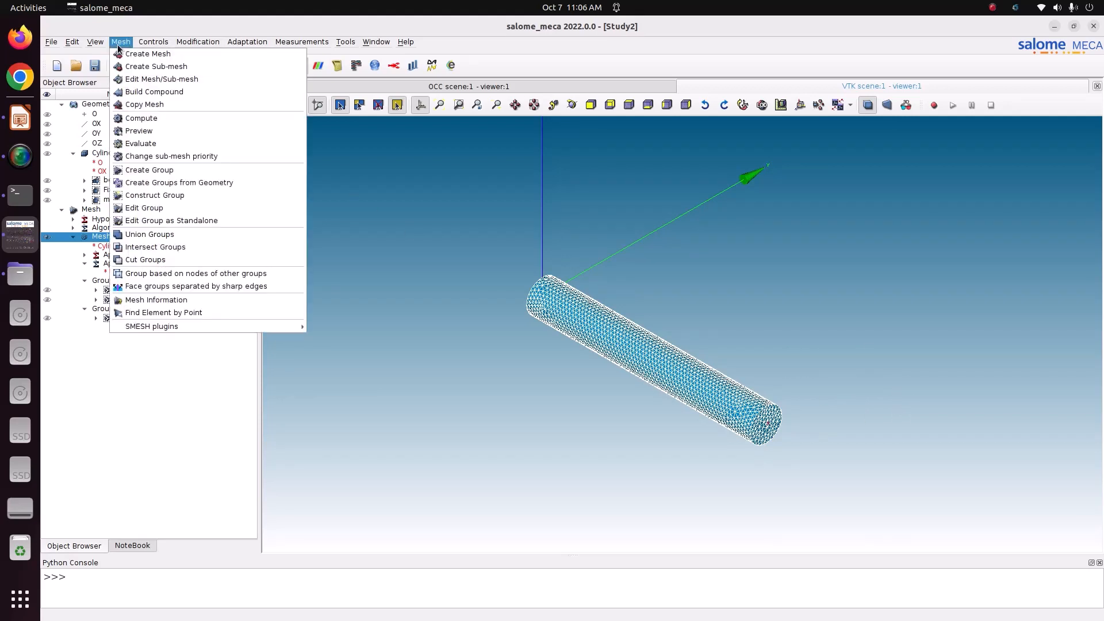
click(150, 172)
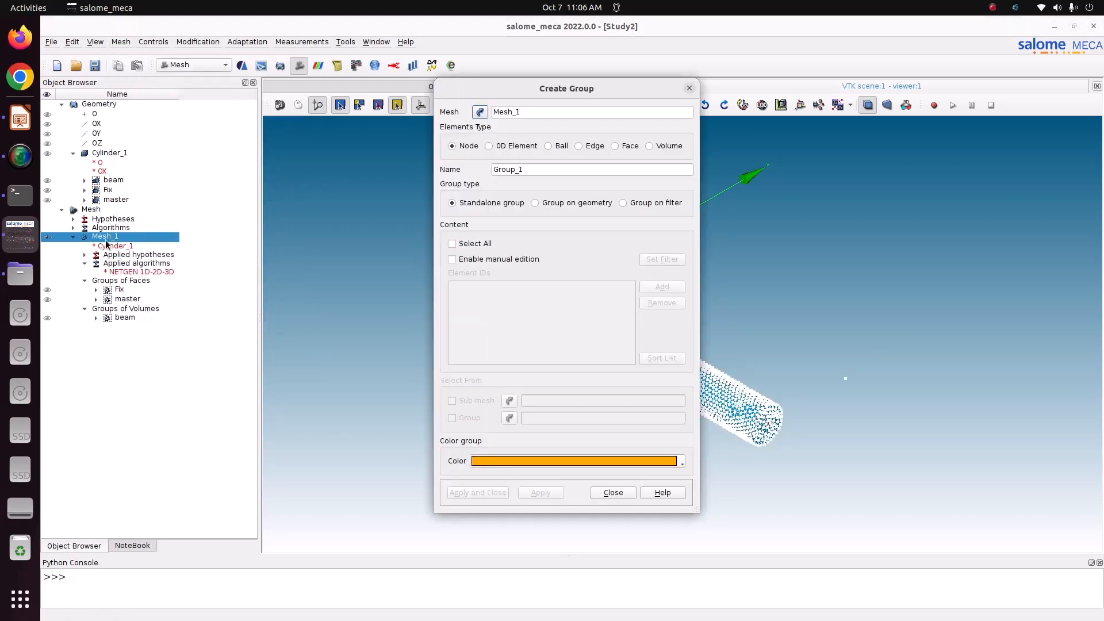
click(453, 260)
drag(822, 357, 903, 409)
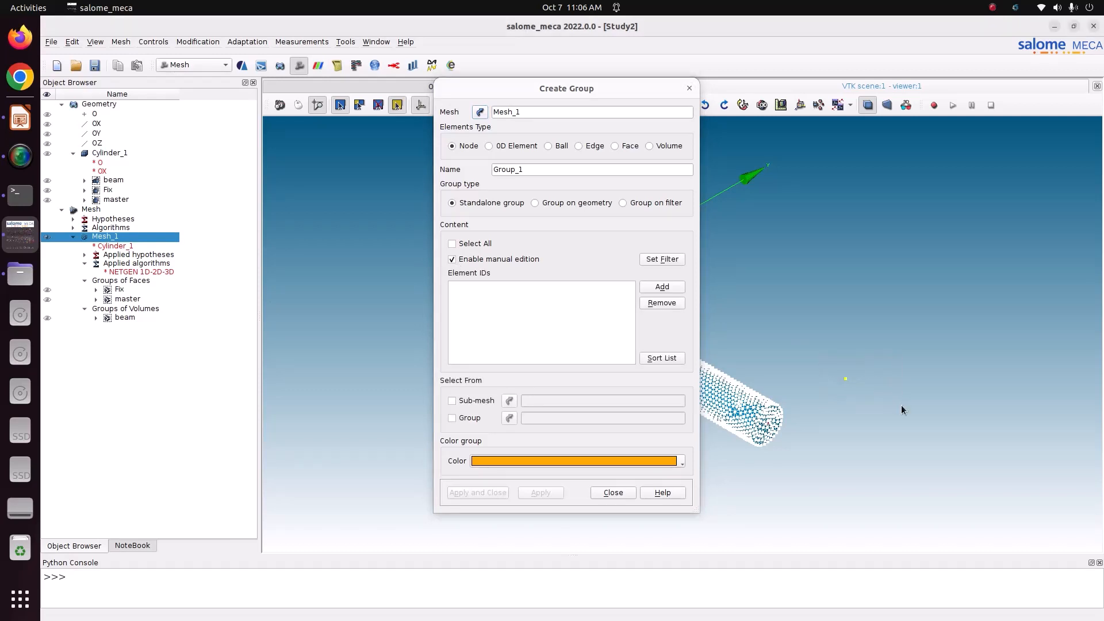
click(659, 290)
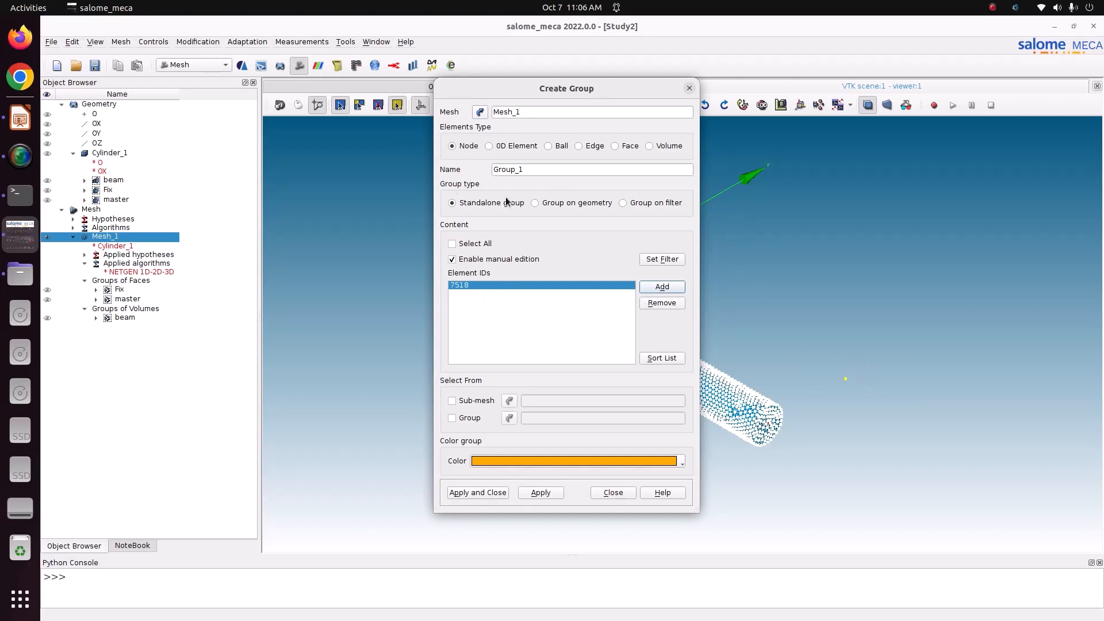
double_click(535, 170)
text(load)
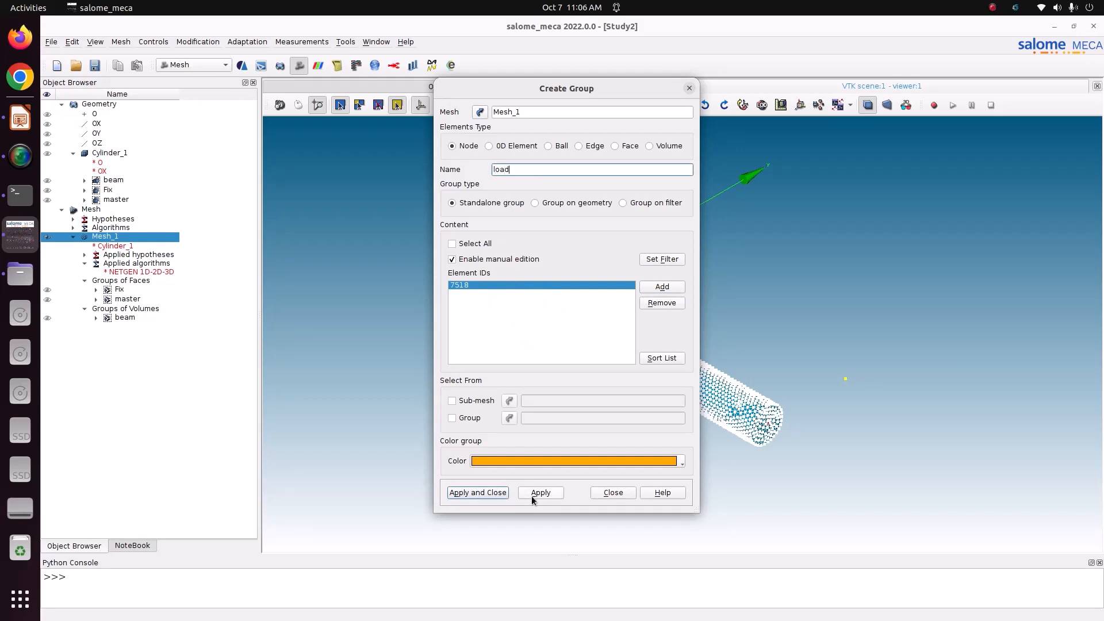
click(531, 494)
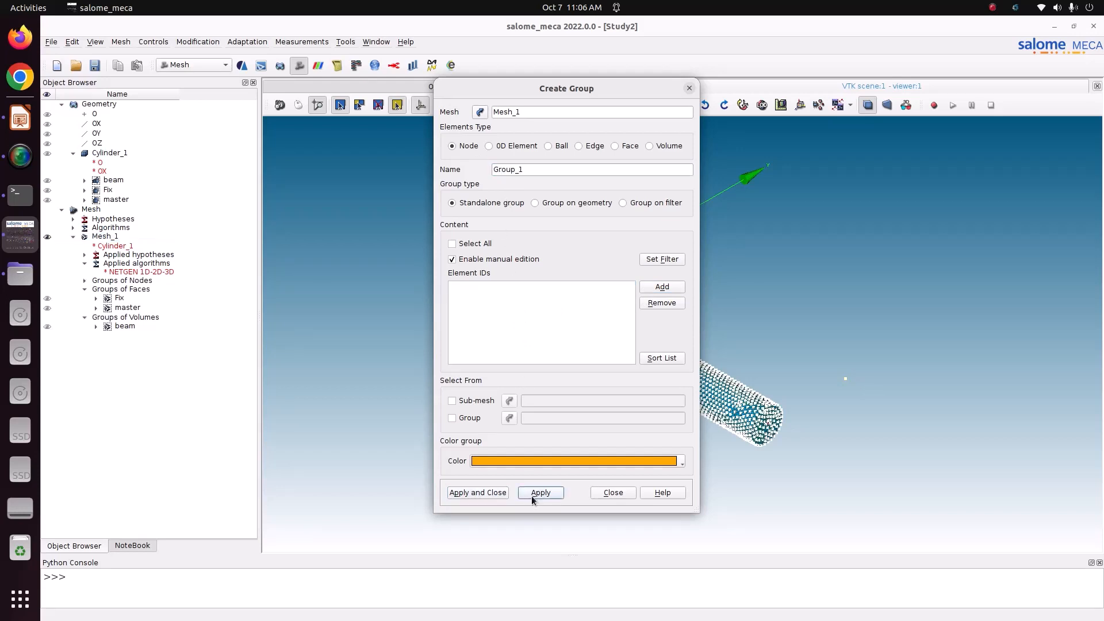
click(85, 281)
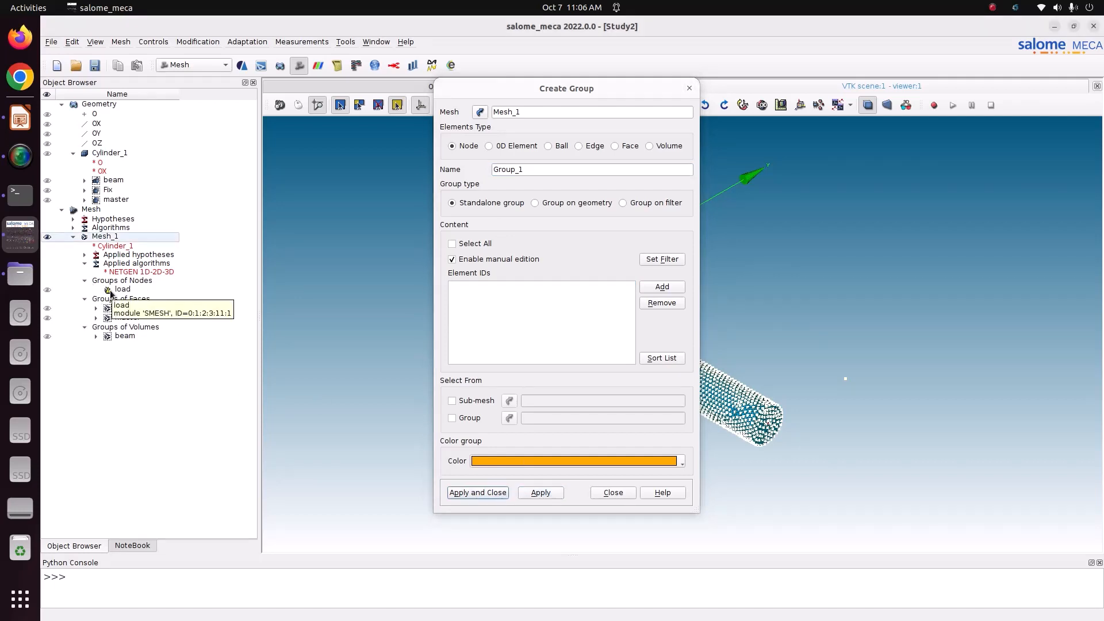
click(613, 493)
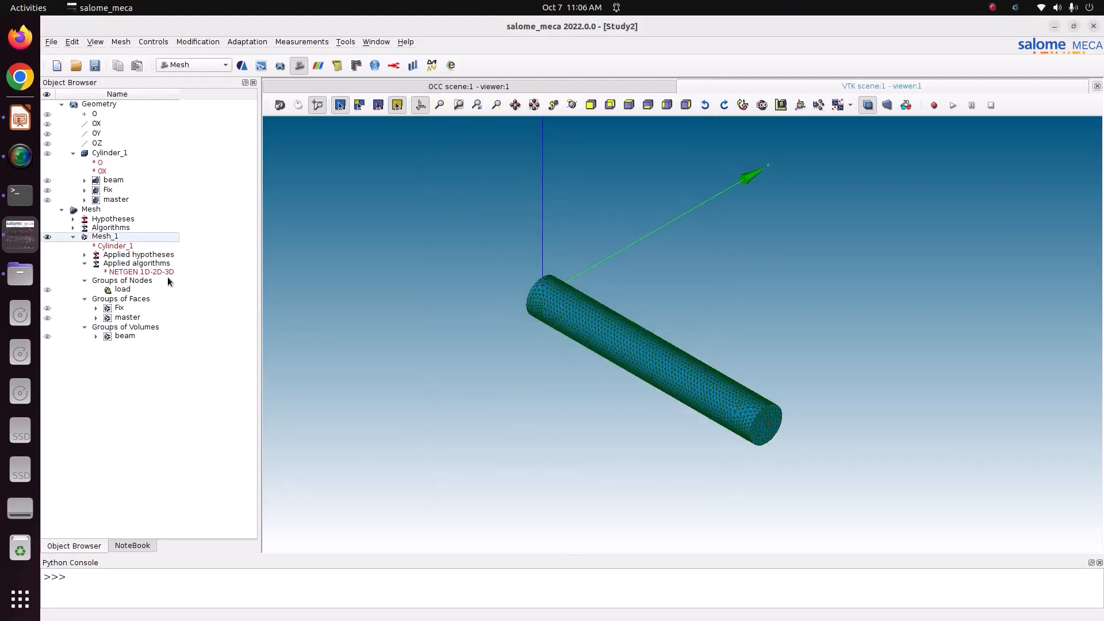
Recompute Mesh_1 and dismiss the computation report
click(136, 240)
click(121, 41)
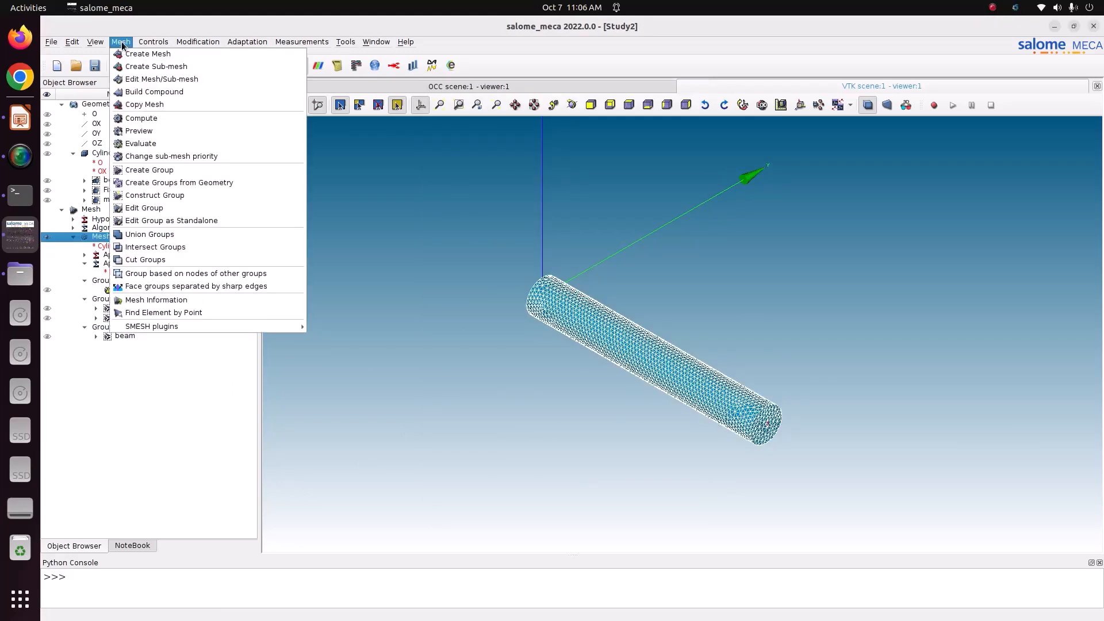
click(146, 122)
click(663, 469)
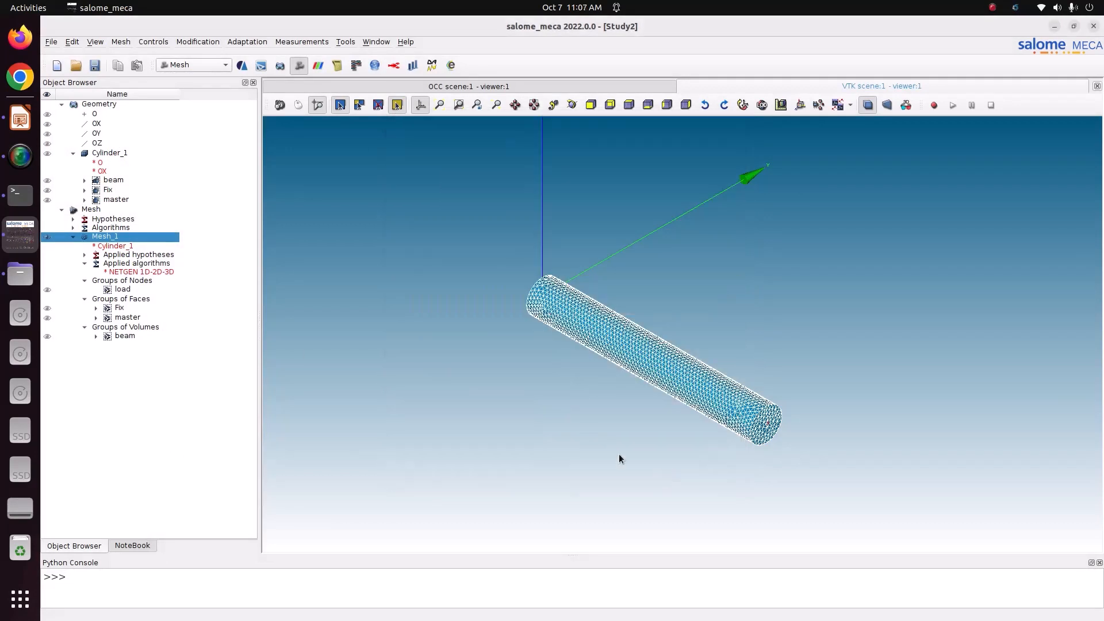
Save the study with the new load node group, then reselect Mesh_1
click(124, 291)
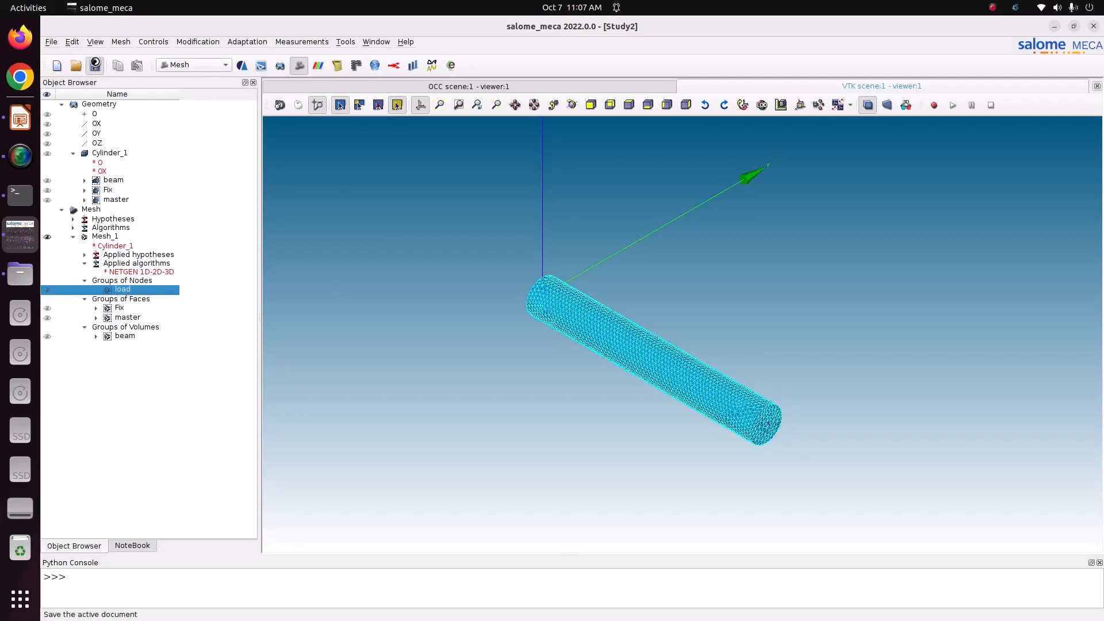
click(95, 65)
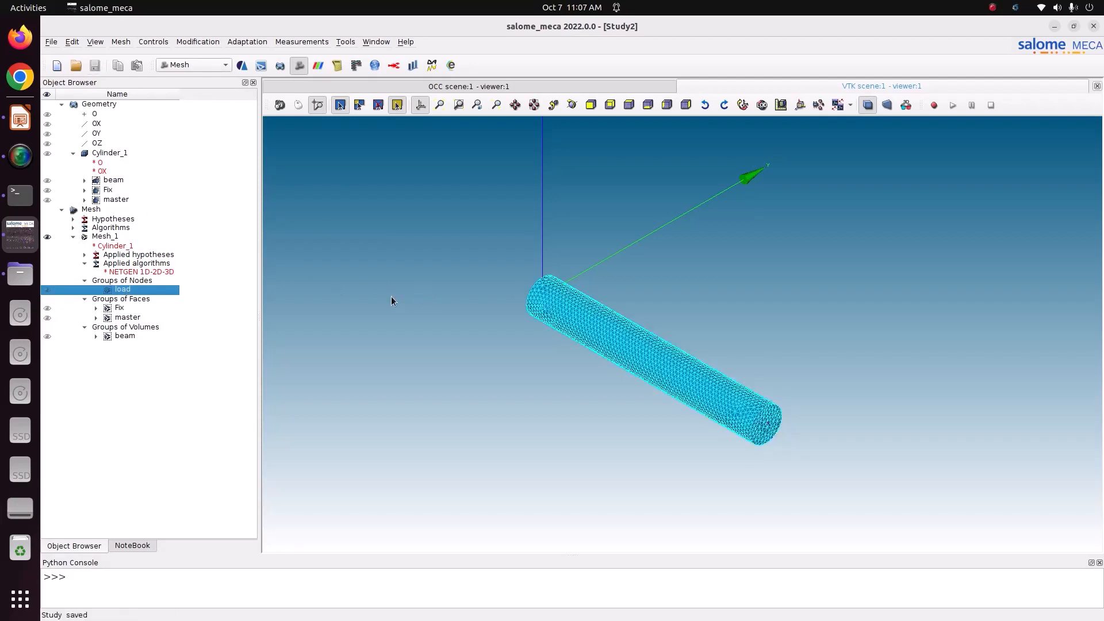
click(121, 42)
click(92, 240)
click(92, 239)
click(121, 41)
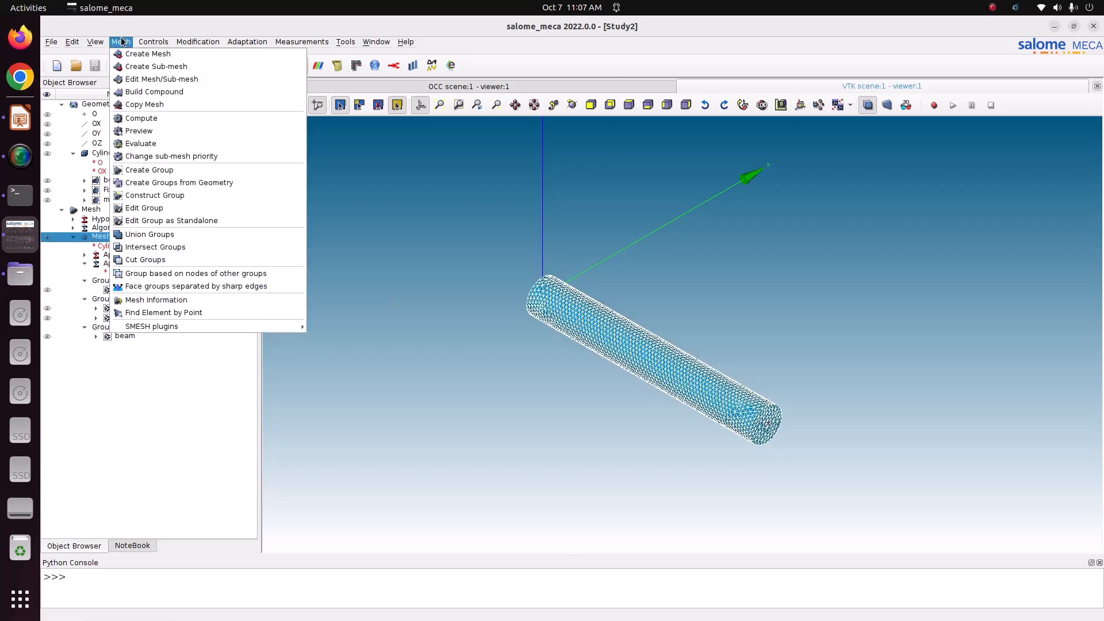
Show only the master face and load groups, try a node selection, then cancel
click(173, 172)
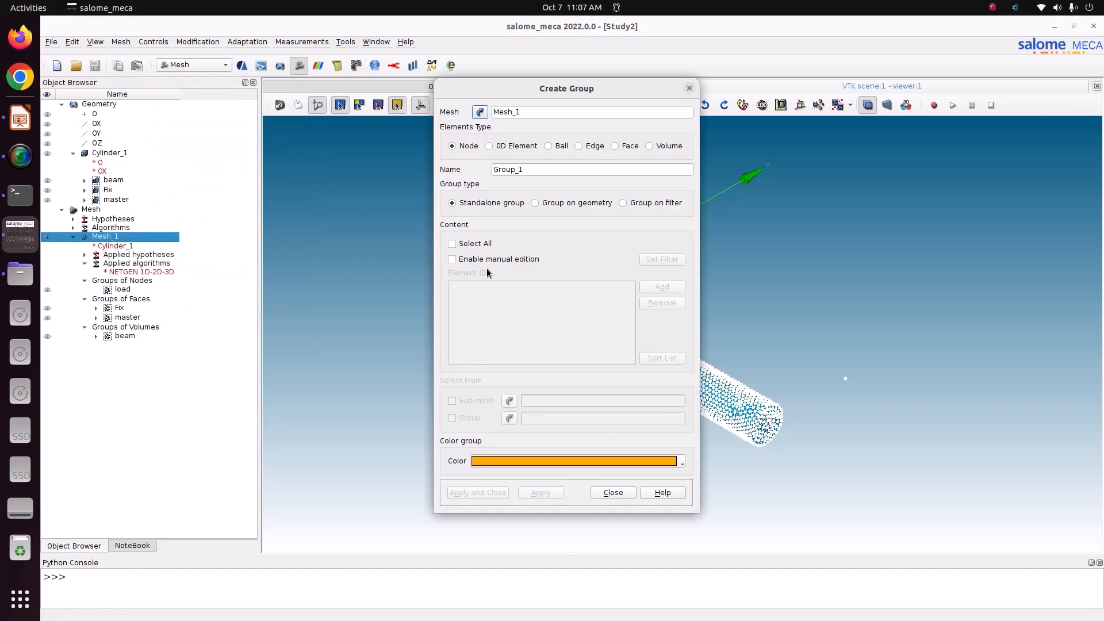
click(48, 237)
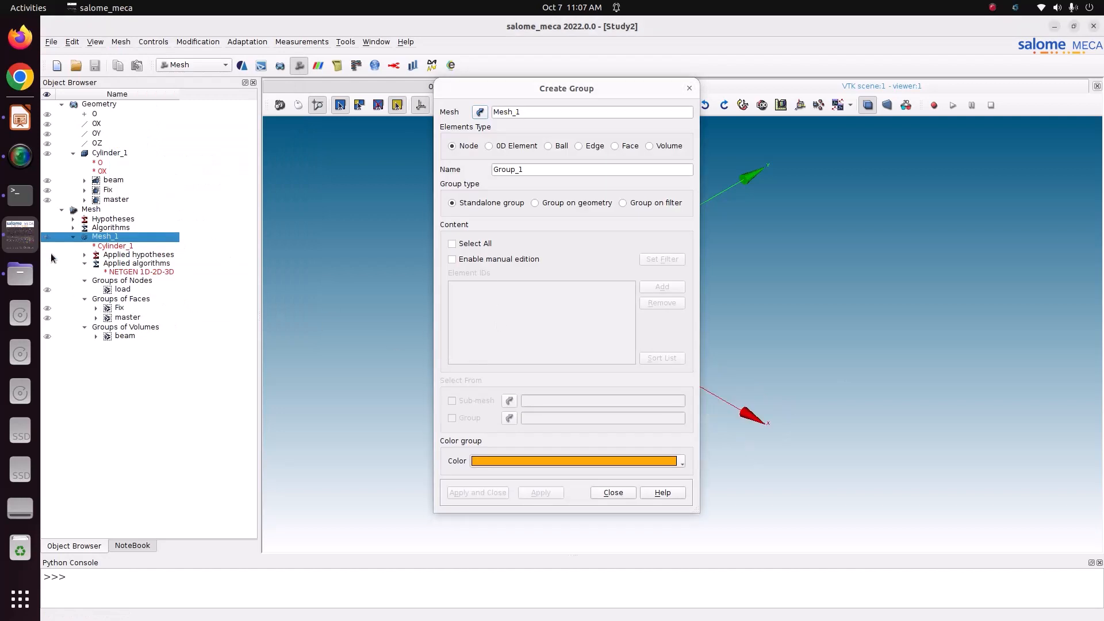
click(48, 318)
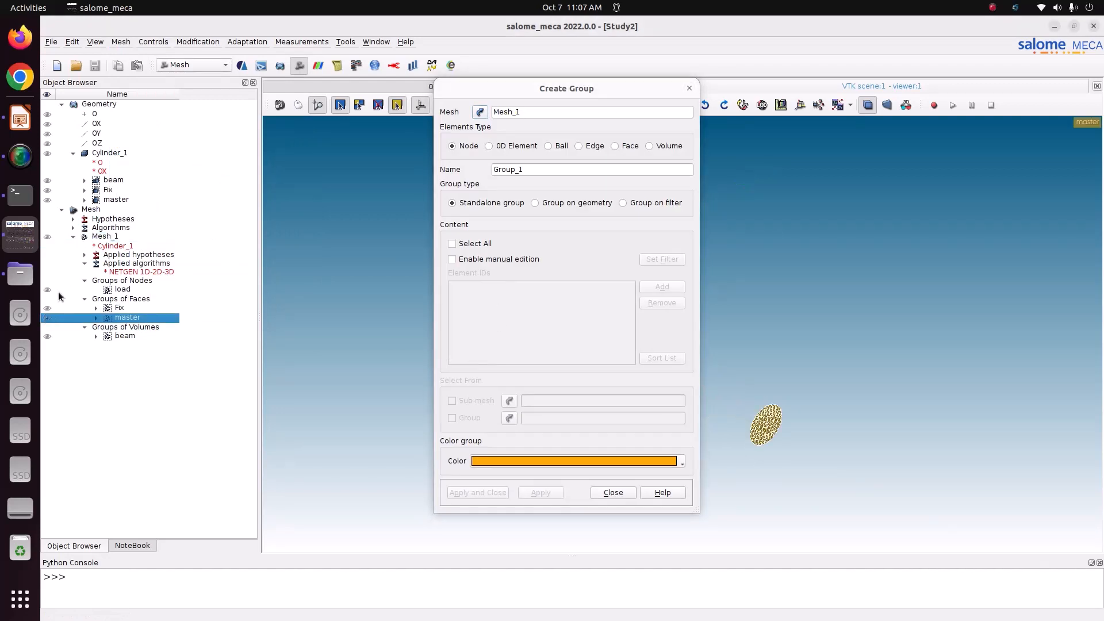
click(48, 289)
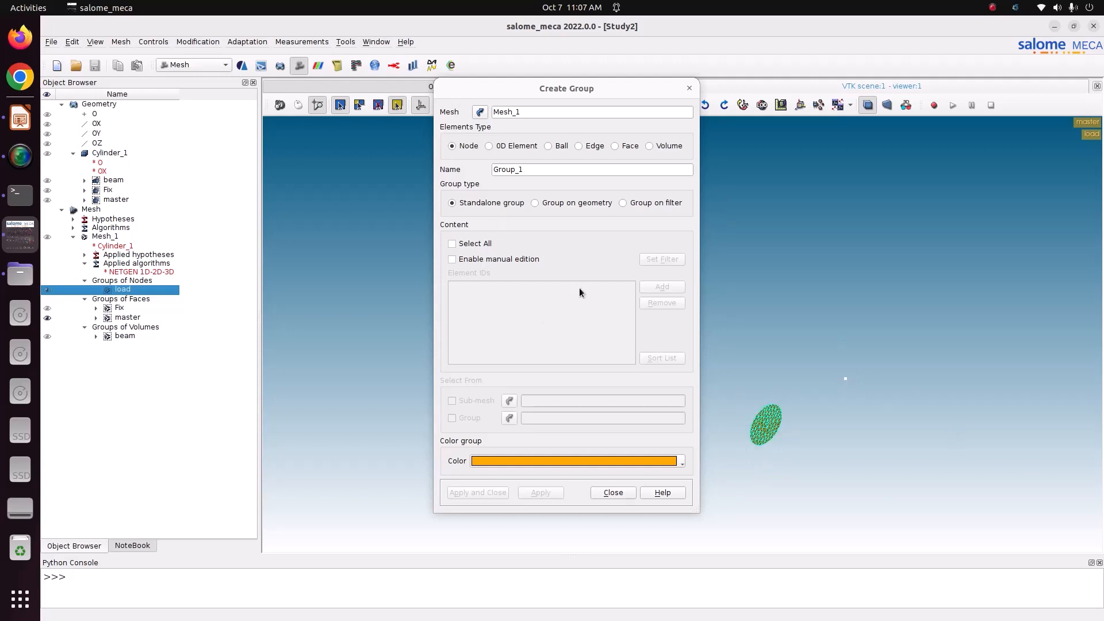
click(471, 261)
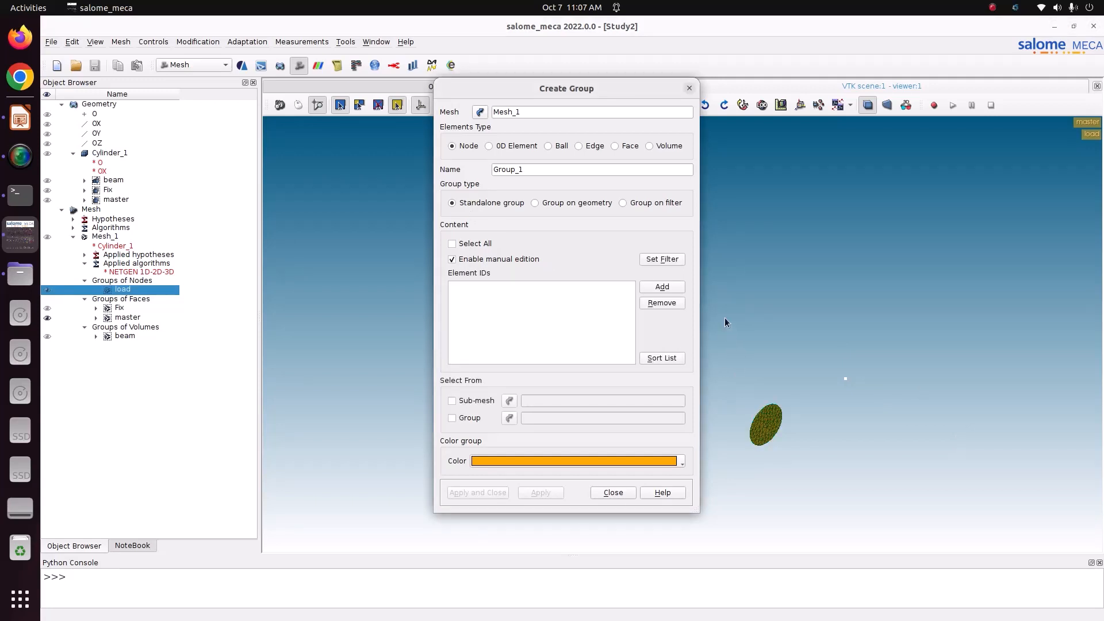
drag(724, 317, 942, 506)
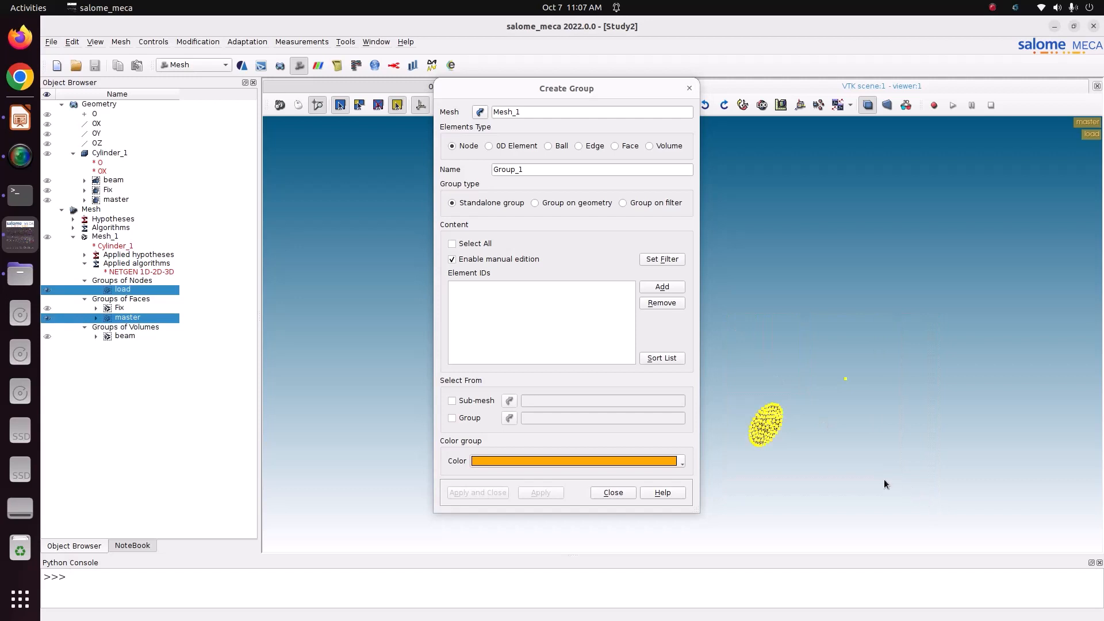
click(656, 289)
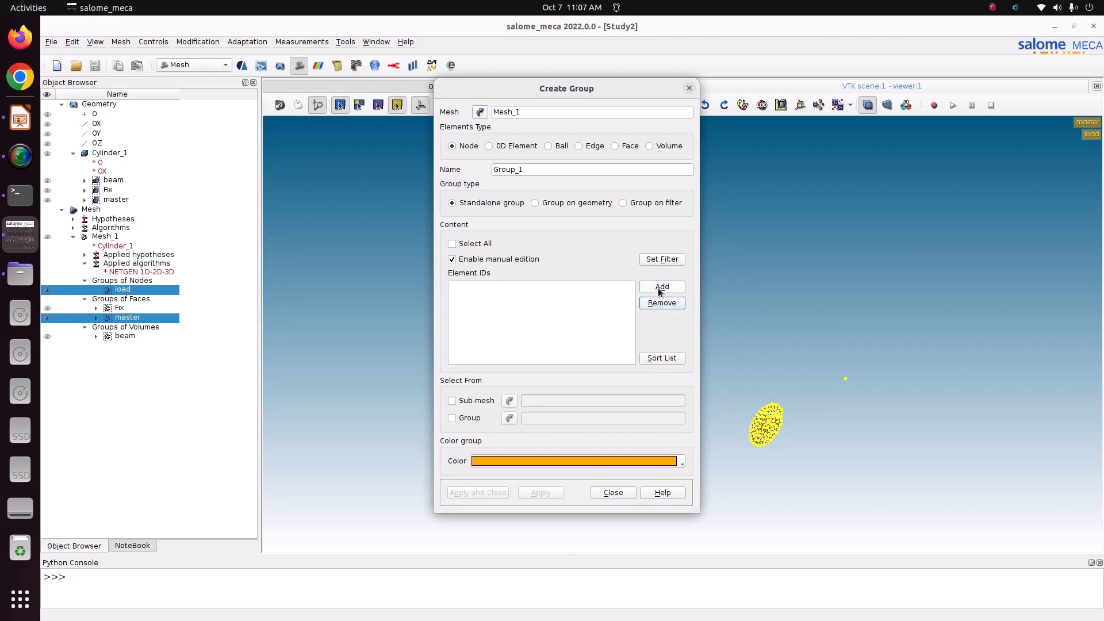
click(689, 88)
Create node group rig_con from the box-selected master end face nodes of Mesh_1
click(146, 237)
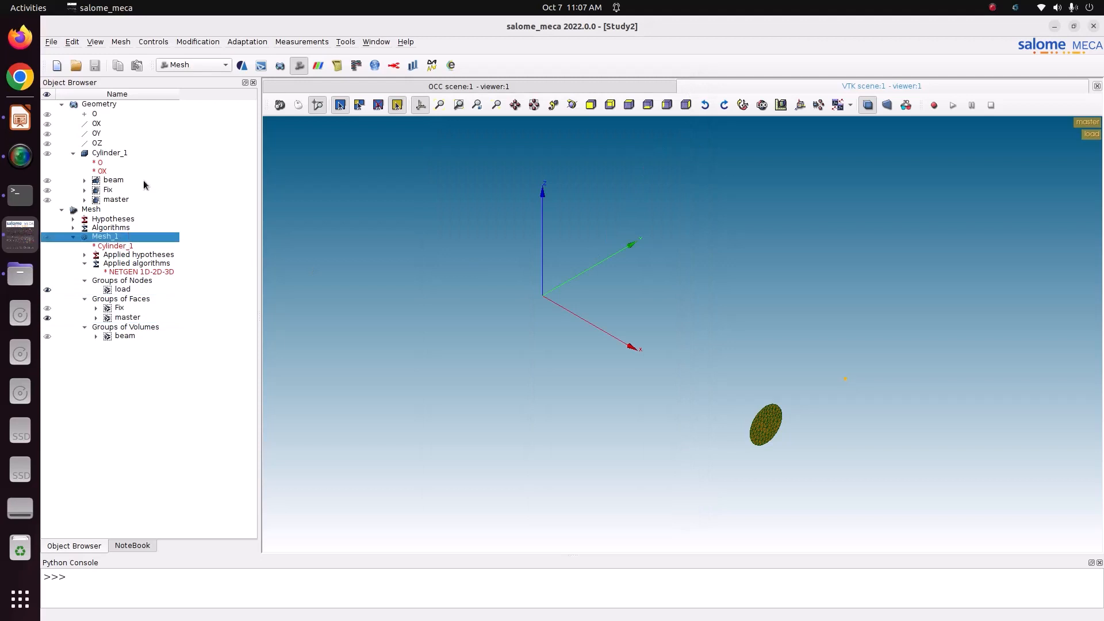
click(122, 42)
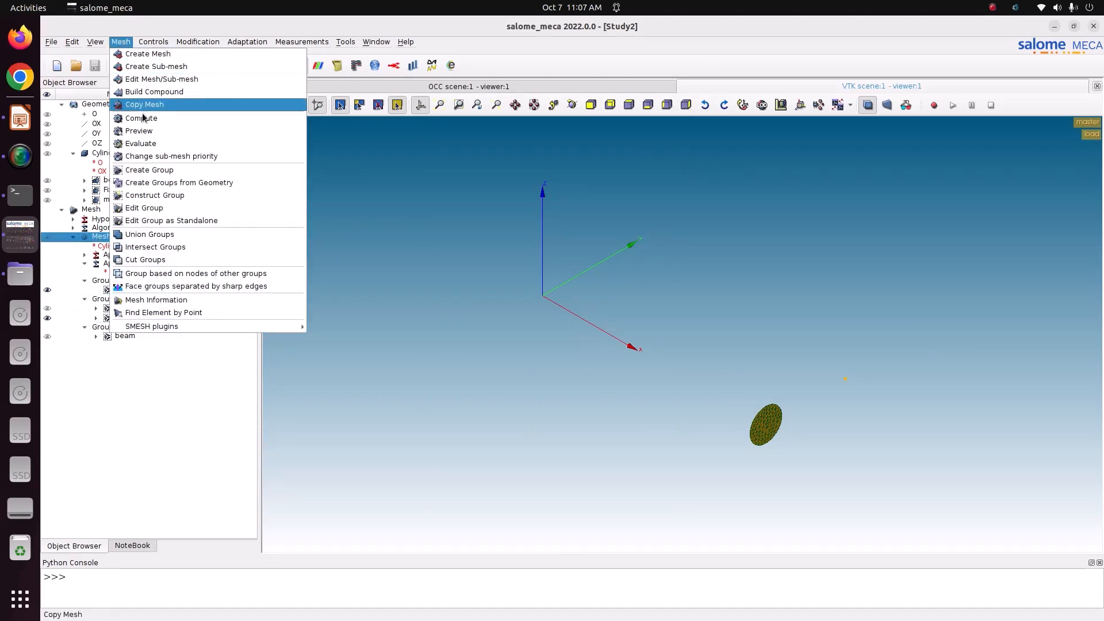
click(160, 171)
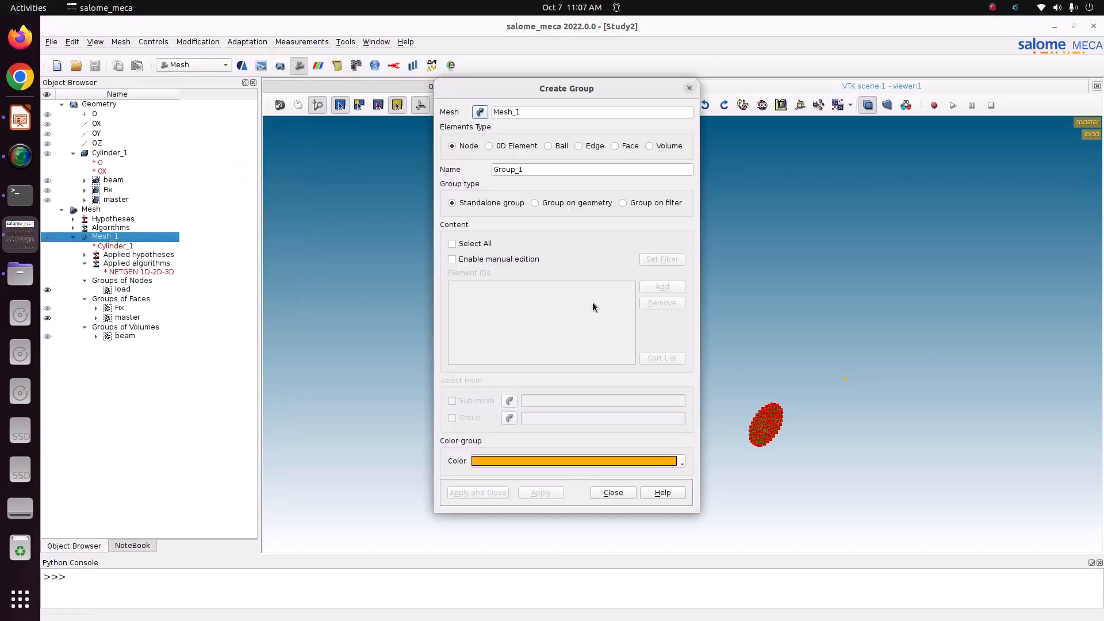
click(490, 259)
drag(736, 340, 1011, 551)
click(662, 287)
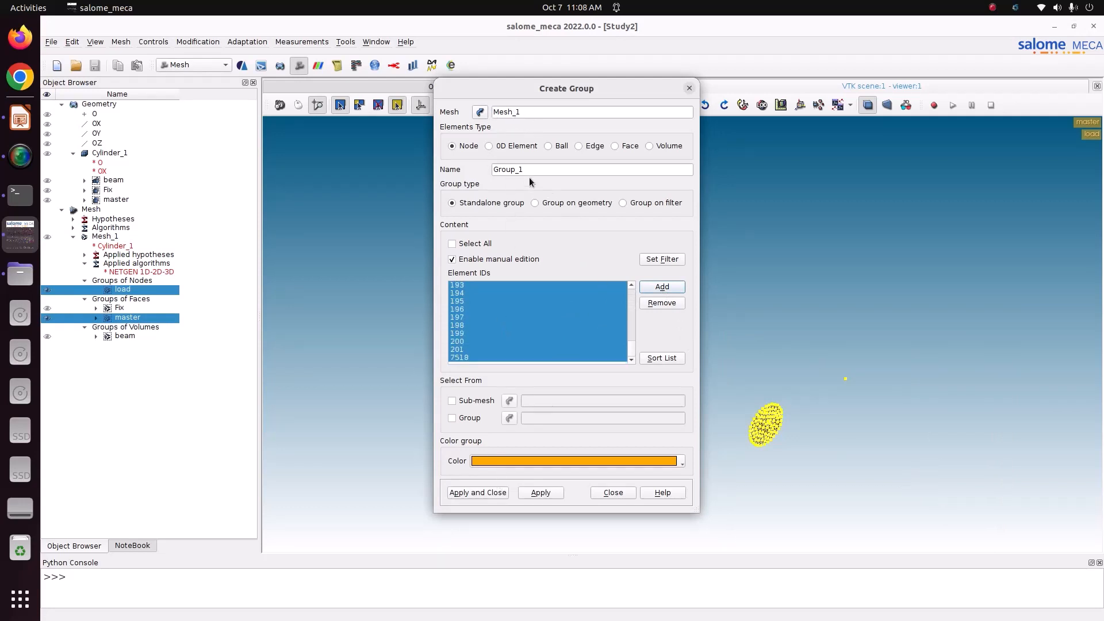
drag(526, 169, 487, 163)
text(rig_con)
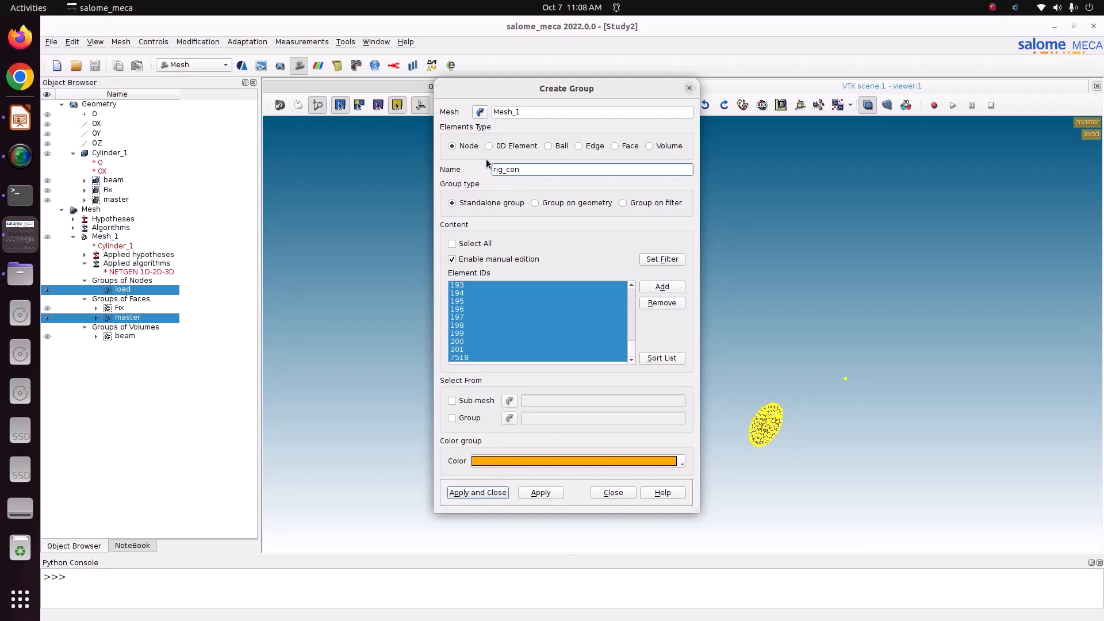
drag(524, 170, 472, 166)
click(503, 493)
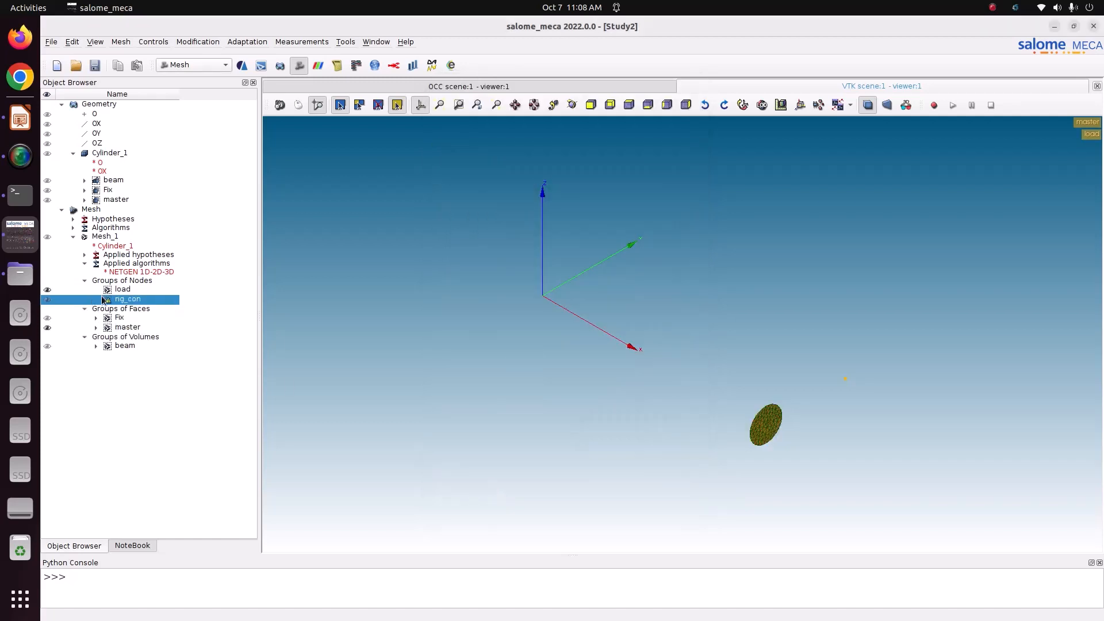
Recompute Mesh_1 with both node groups and save the study with Ctrl+S
click(115, 237)
click(122, 42)
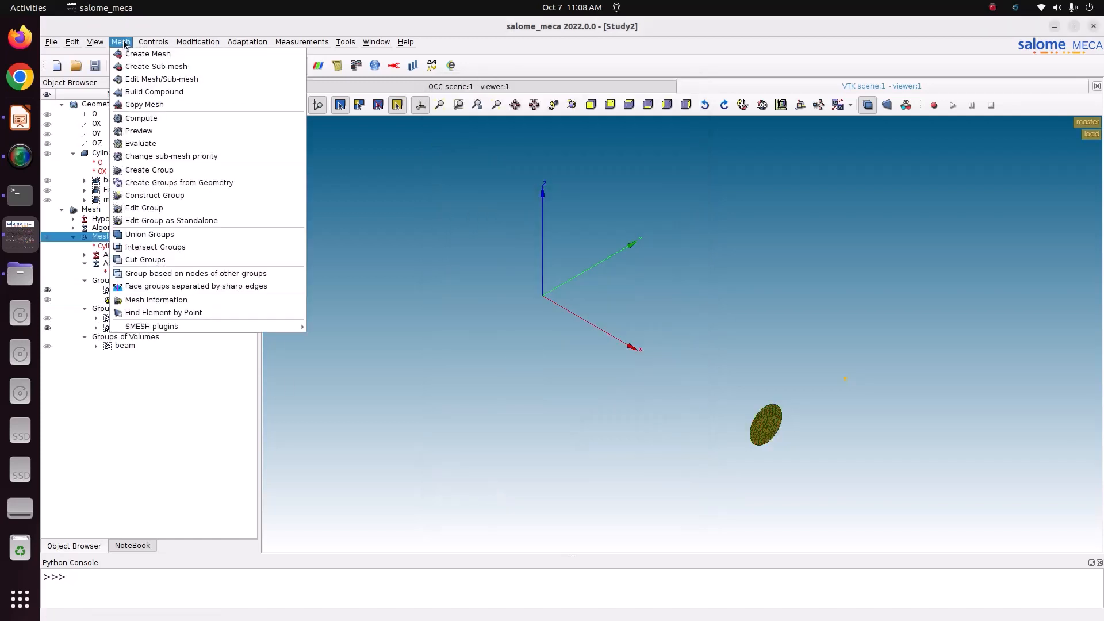
click(144, 118)
click(665, 469)
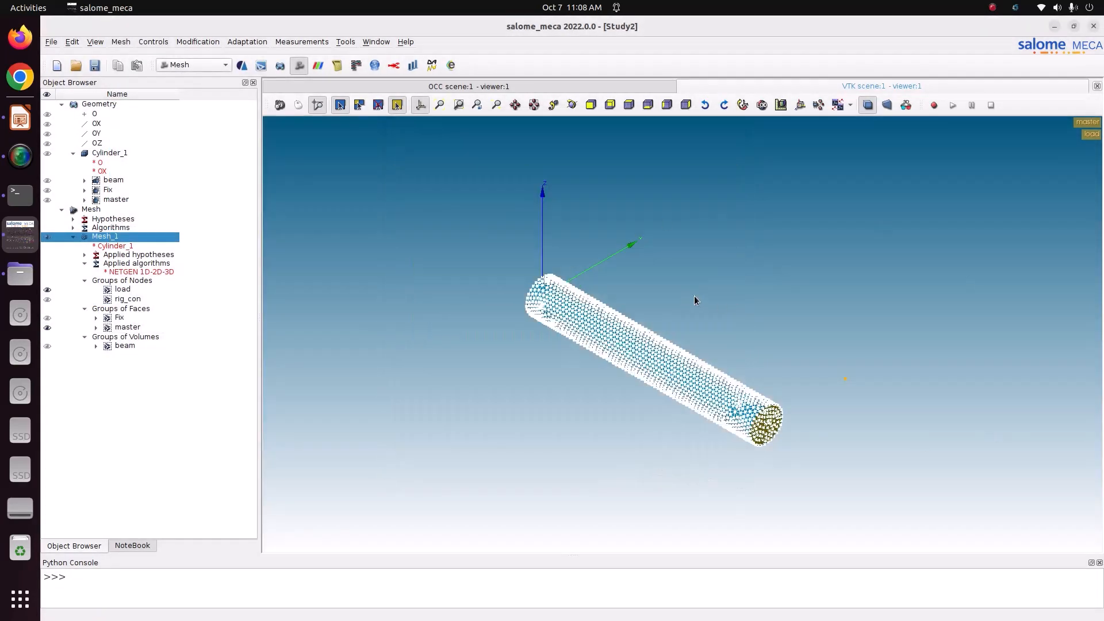
key(ctrl+s)
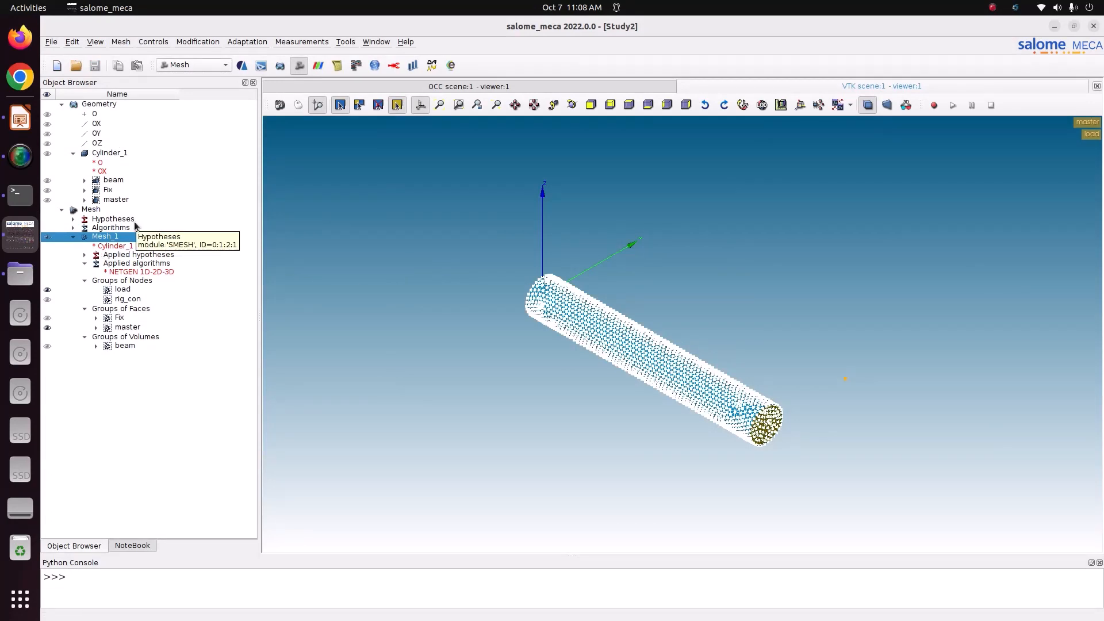
click(181, 63)
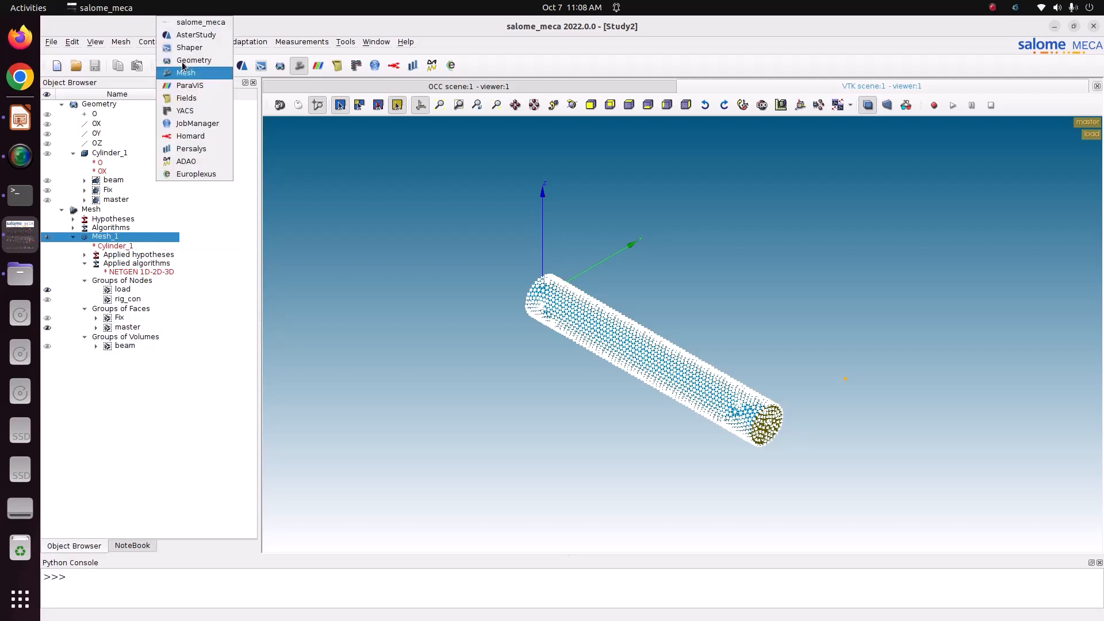
Switch to AsterStudy using the stable code_aster version and add a new stage
click(200, 36)
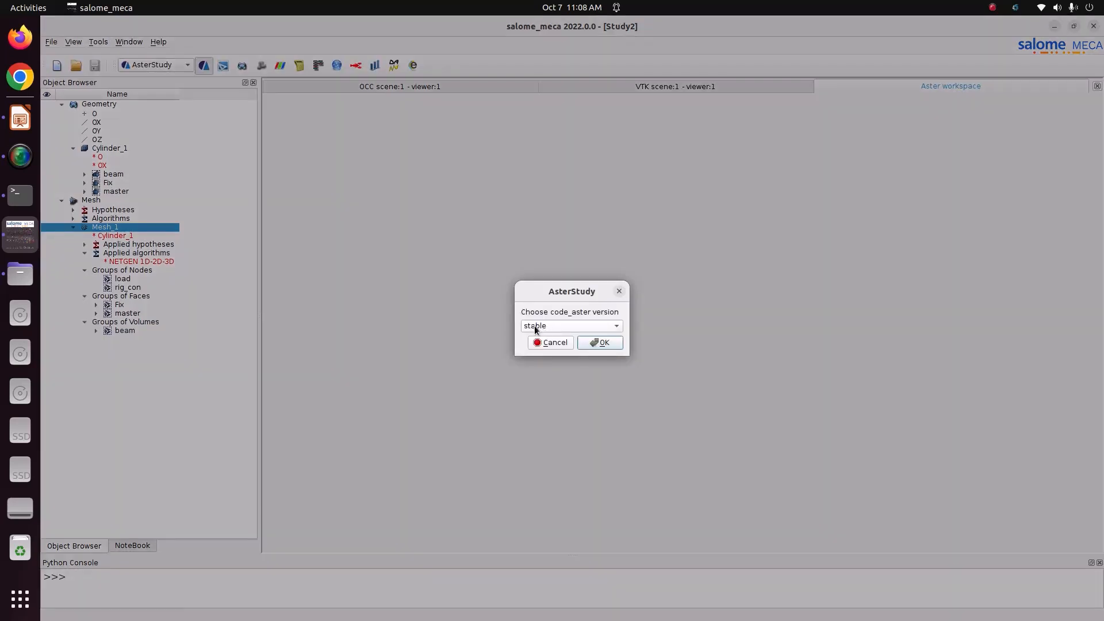
click(602, 343)
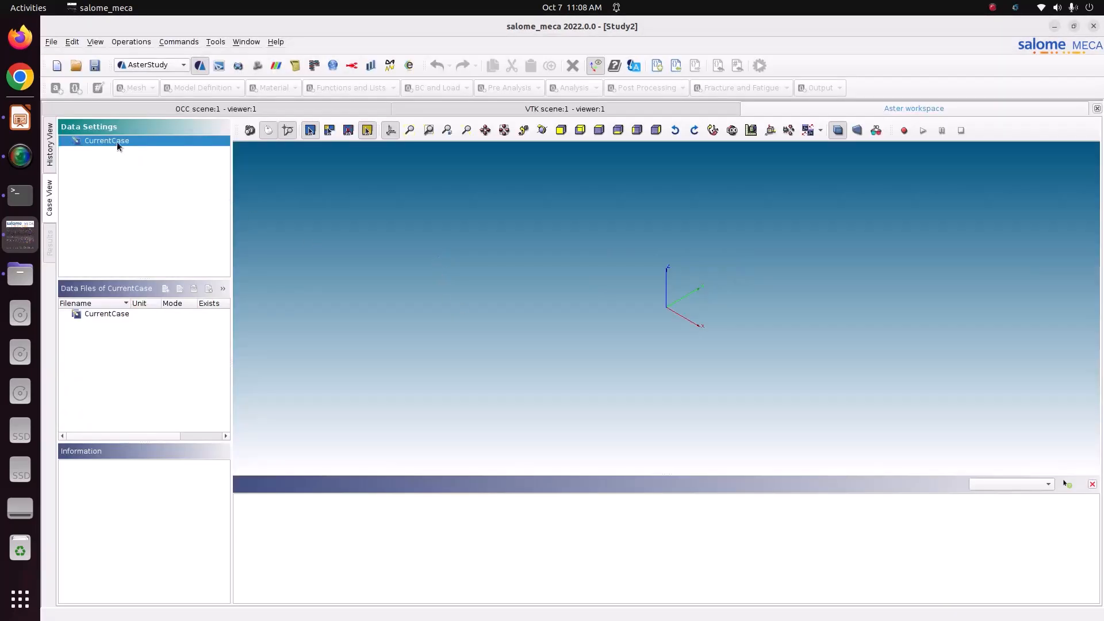
right_click(116, 142)
click(136, 150)
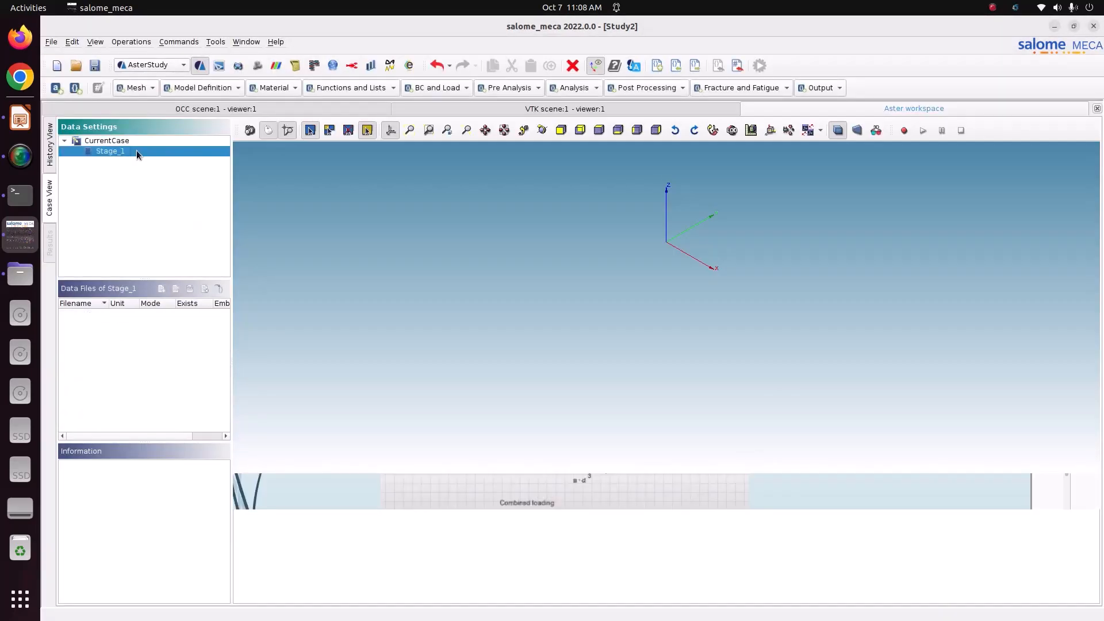
Add a LIRE_MAILLAGE command reading Mesh_1 in Med format
click(153, 88)
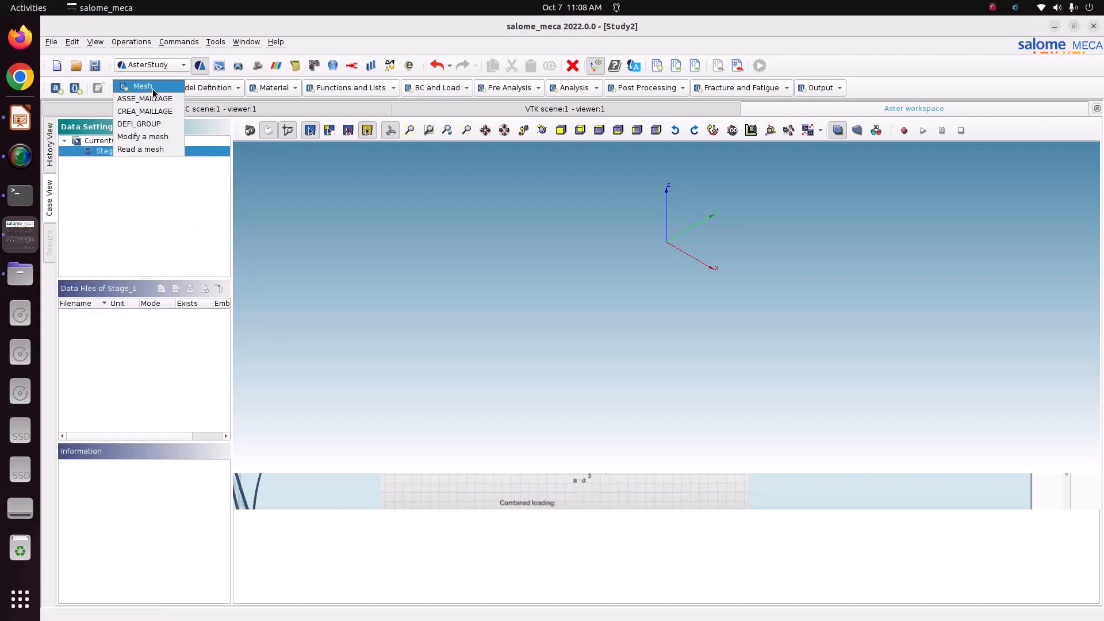
click(140, 149)
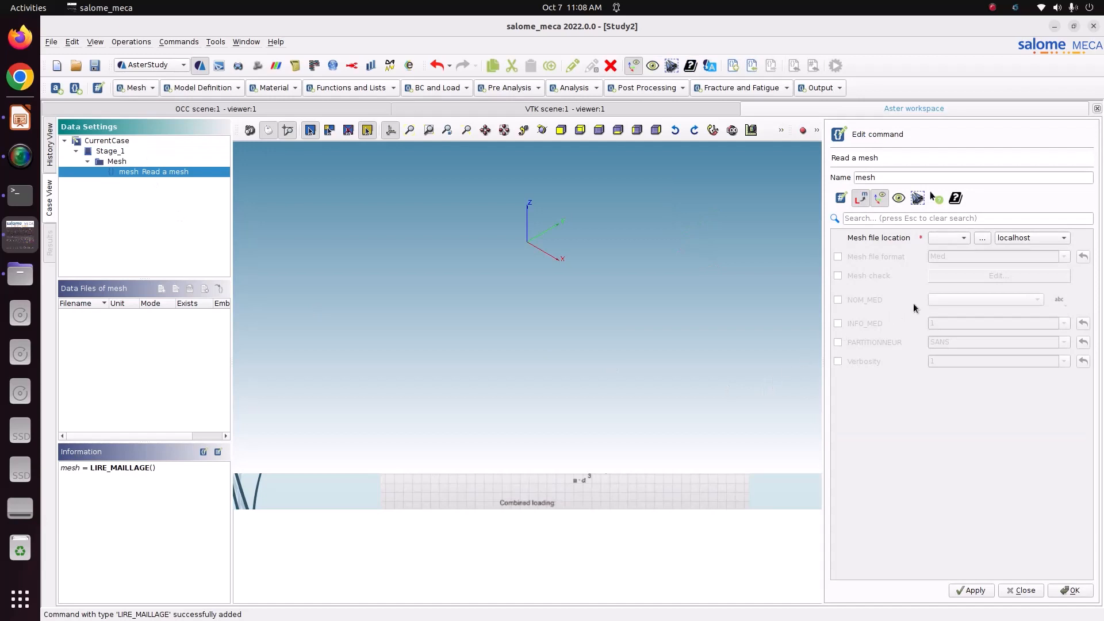
click(939, 240)
click(885, 258)
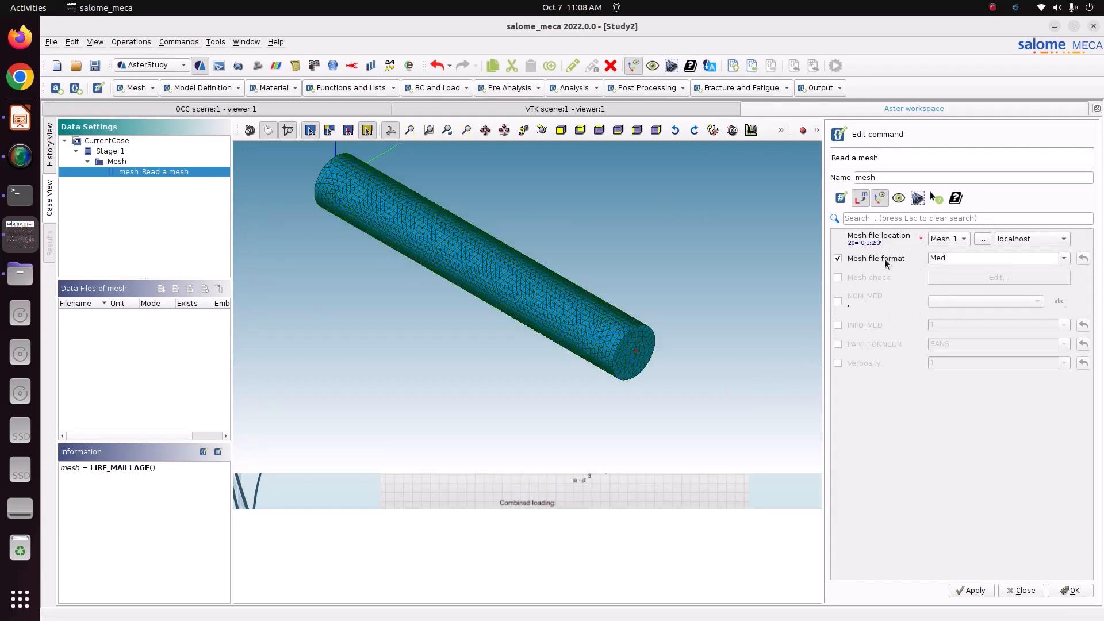
click(1071, 591)
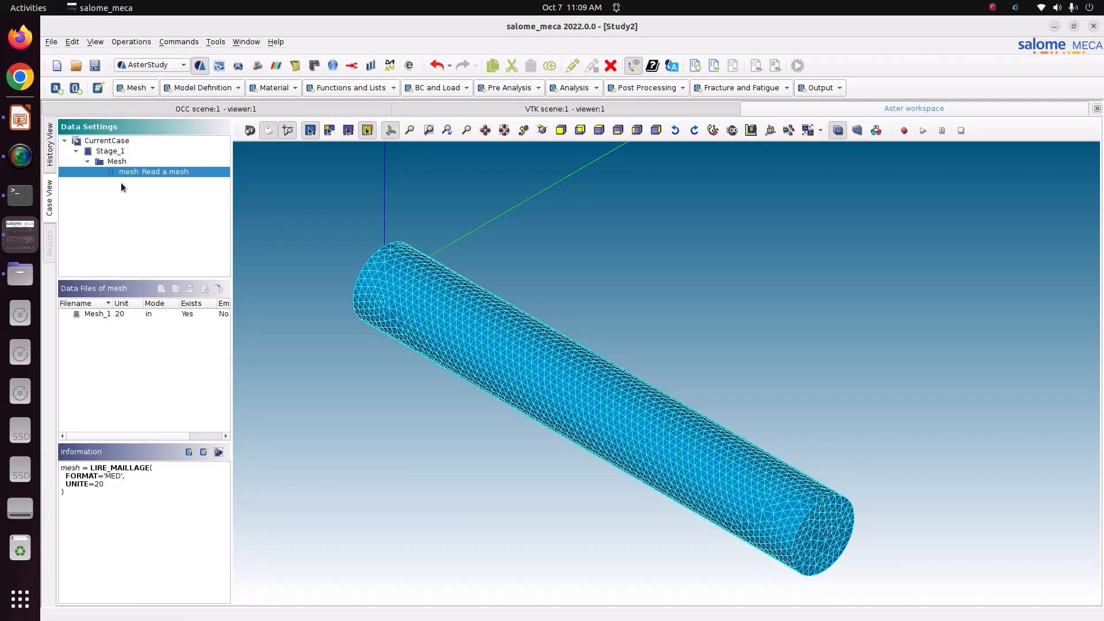
click(137, 87)
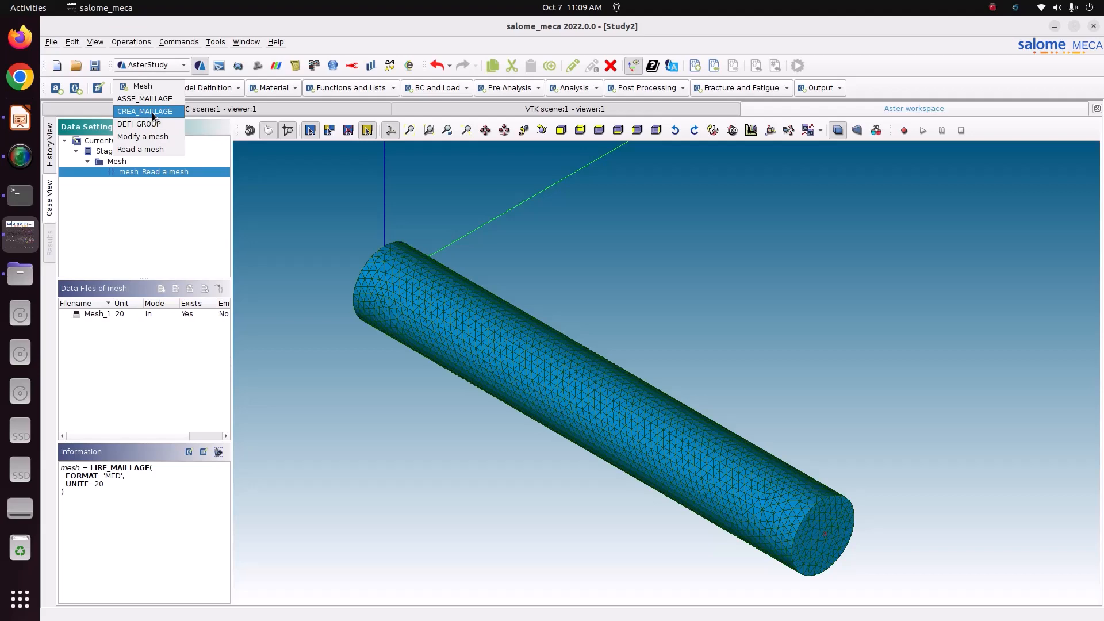
click(152, 112)
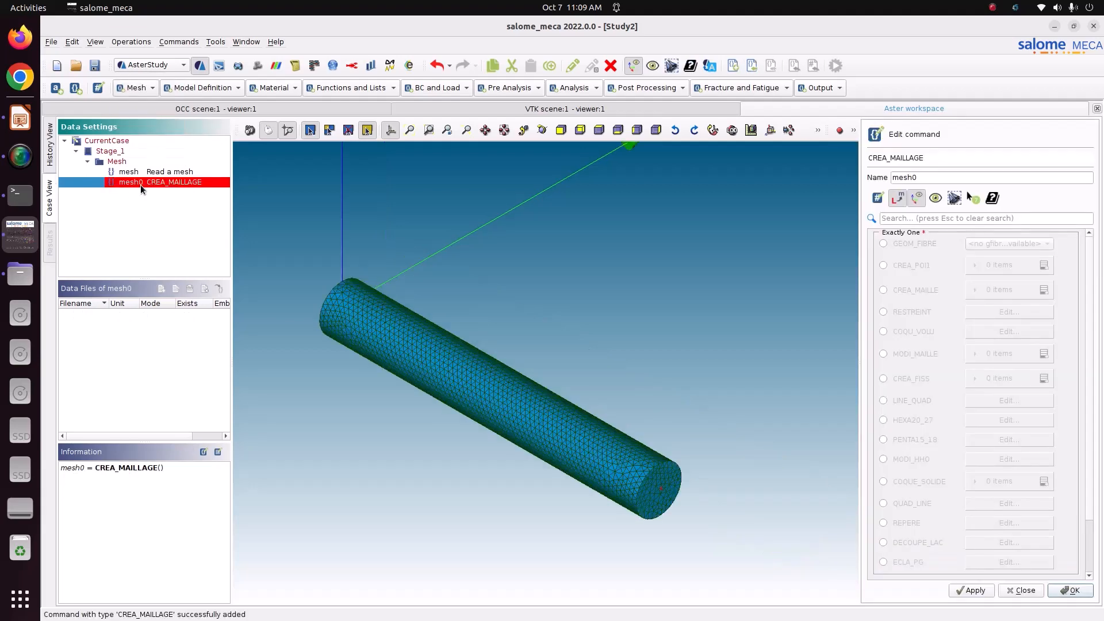
Name the CREA_MAILLAGE command mesh0, base it on mesh, and add a CREA_POI1 entry
click(945, 178)
drag(945, 177, 864, 178)
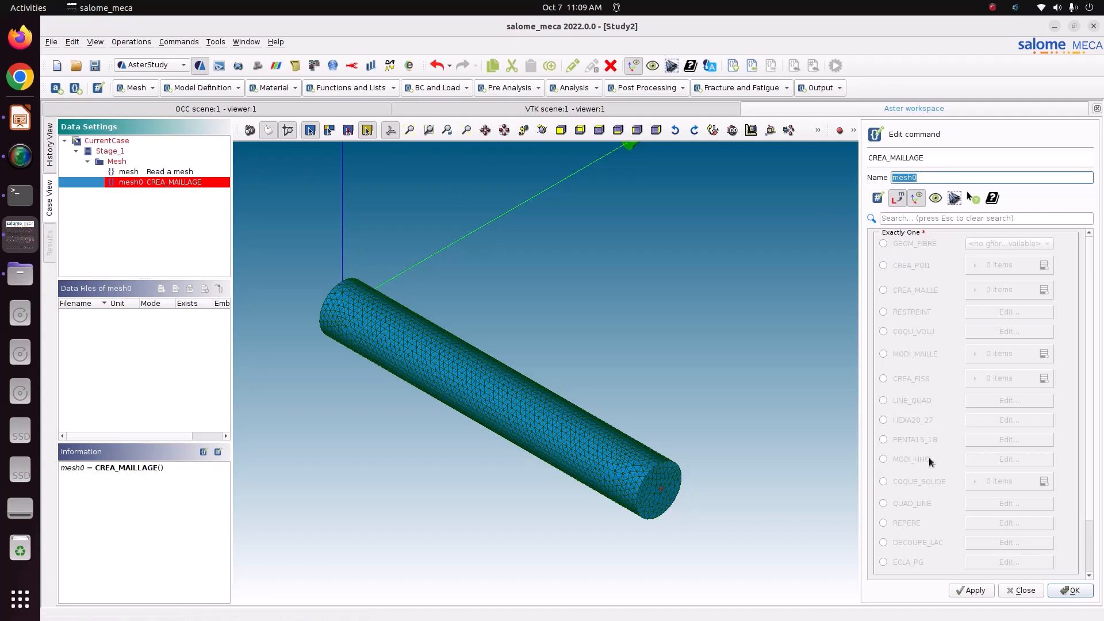
scroll(1092, 456, down, 3)
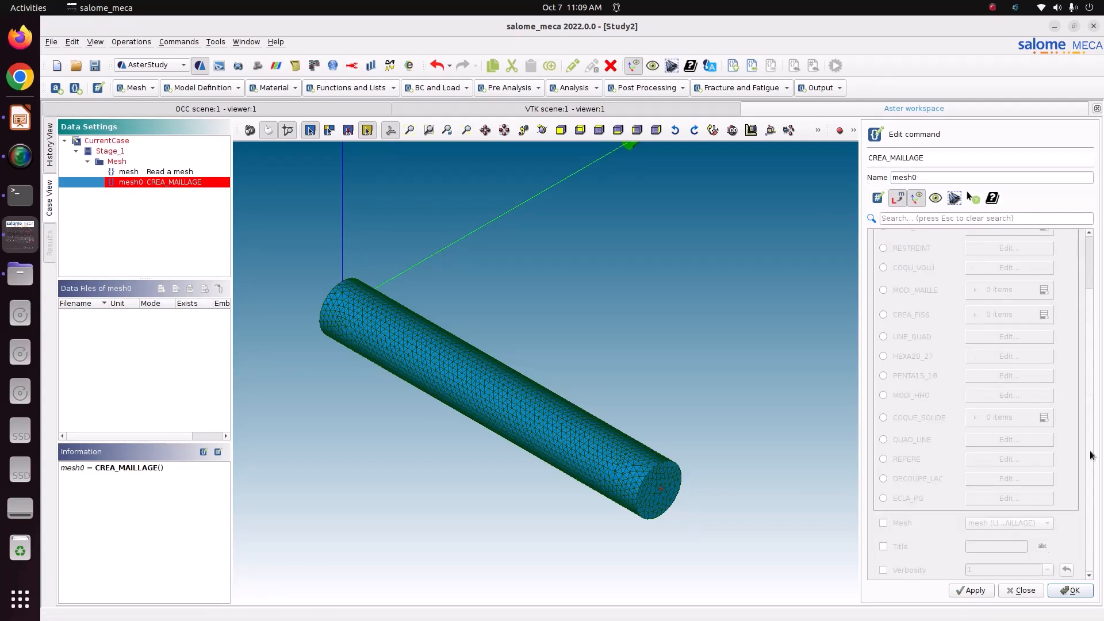
click(884, 523)
scroll(1094, 554, up, 3)
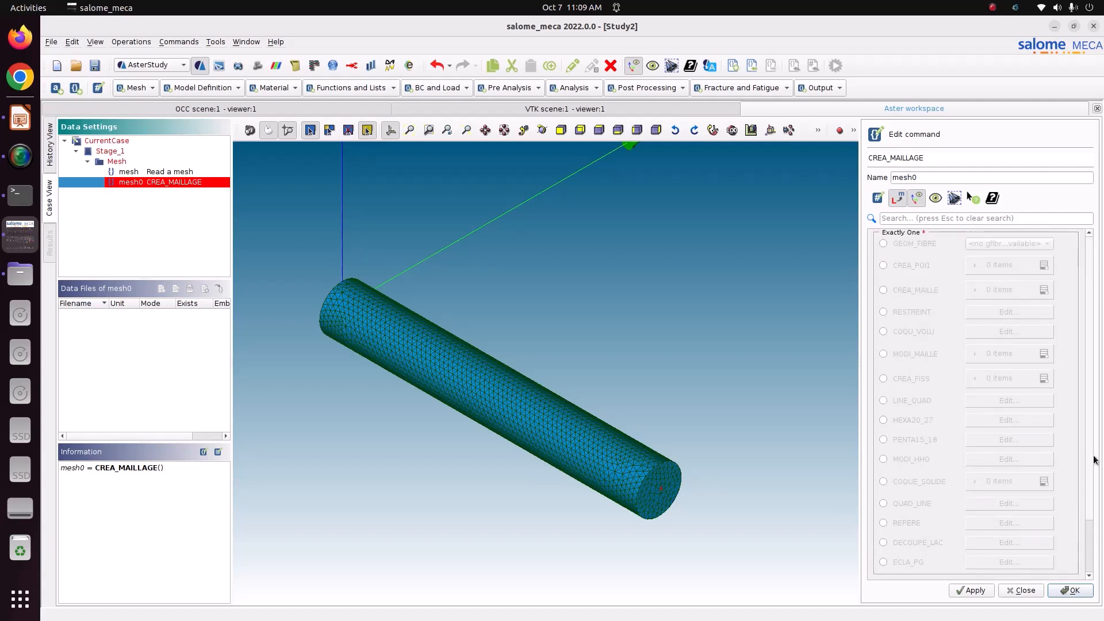
click(916, 268)
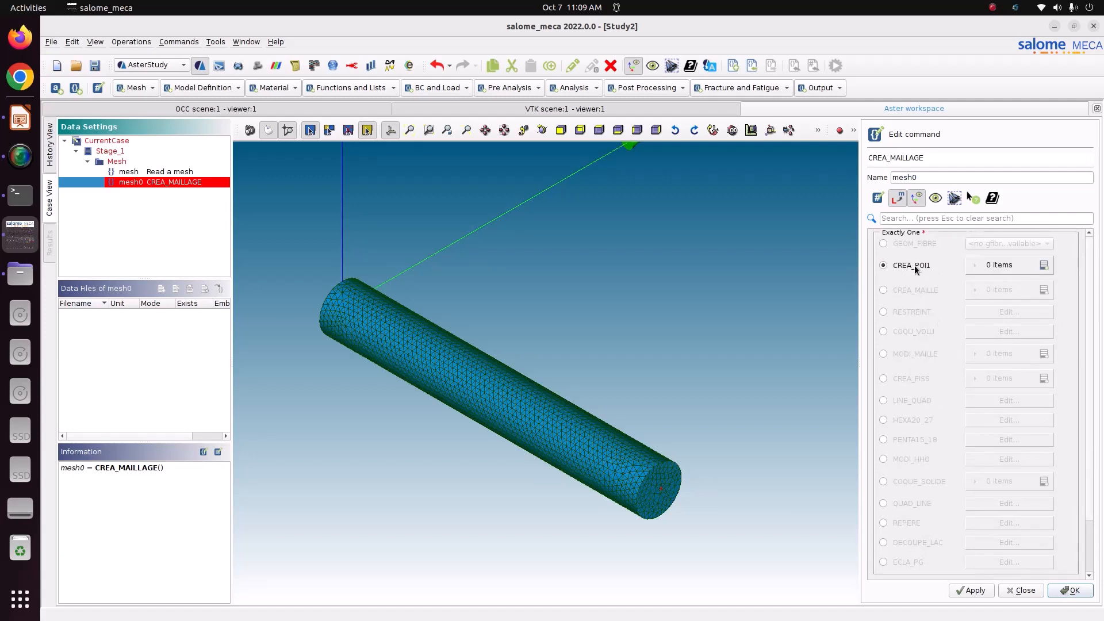
click(1042, 265)
Set the CREA_POI1 entry to GROUP_NO load with NOM_GROUP_MA load, and apply mesh0
click(992, 290)
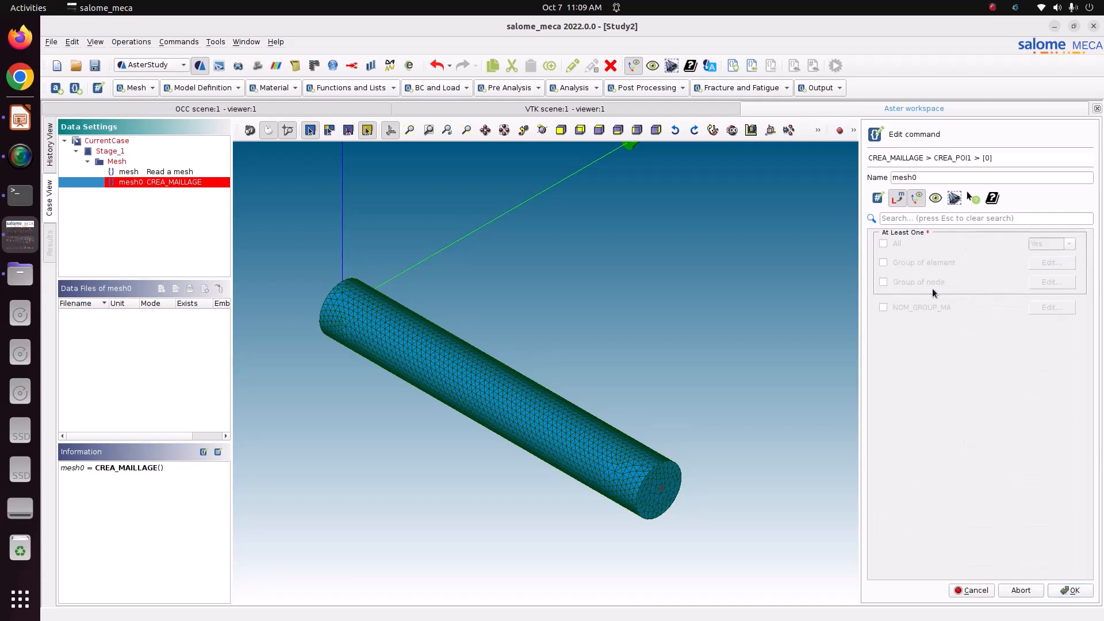
click(885, 282)
click(1044, 283)
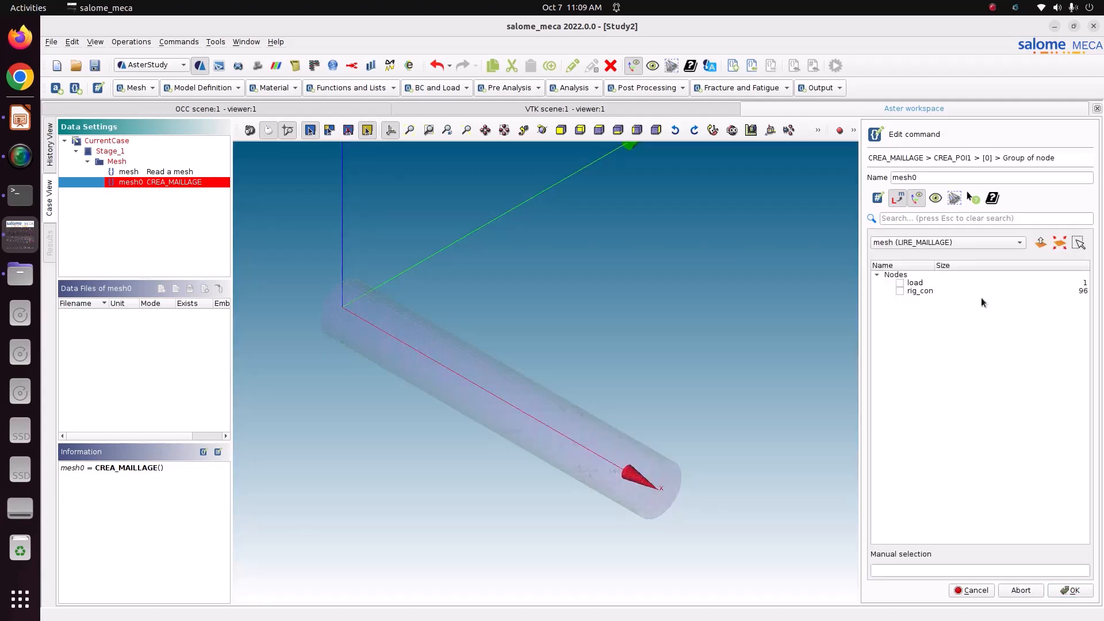
click(901, 283)
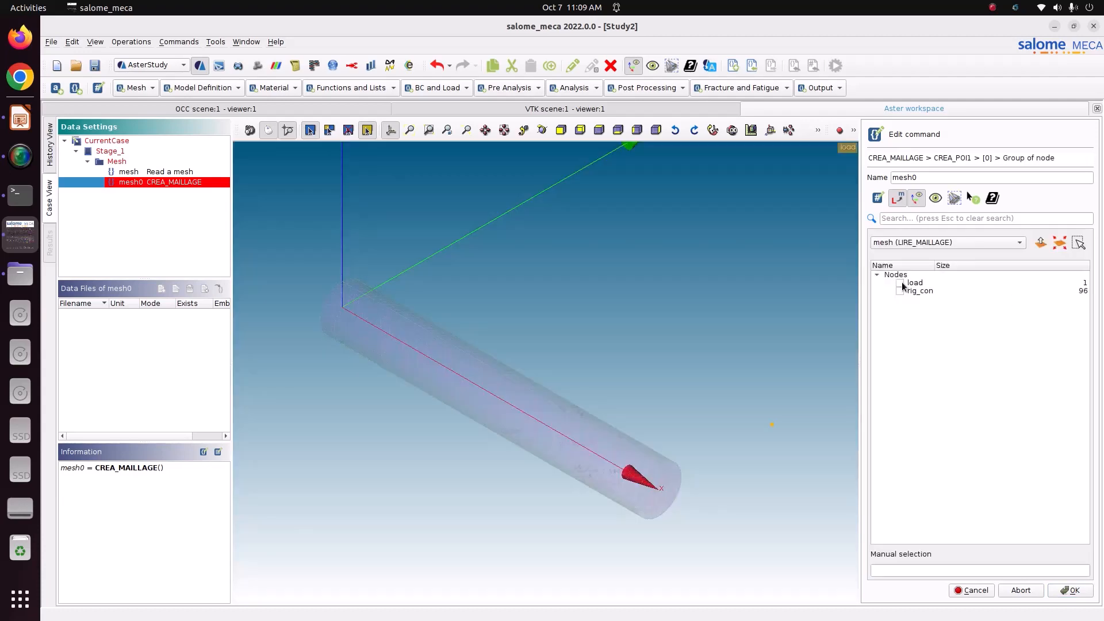
click(1065, 595)
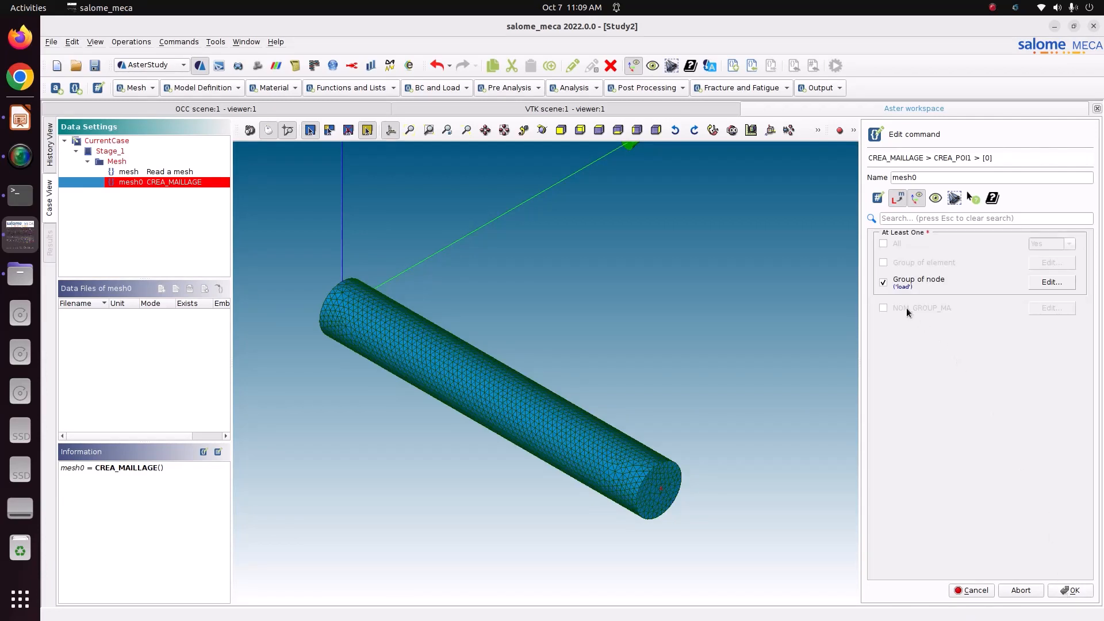
click(906, 309)
click(1043, 308)
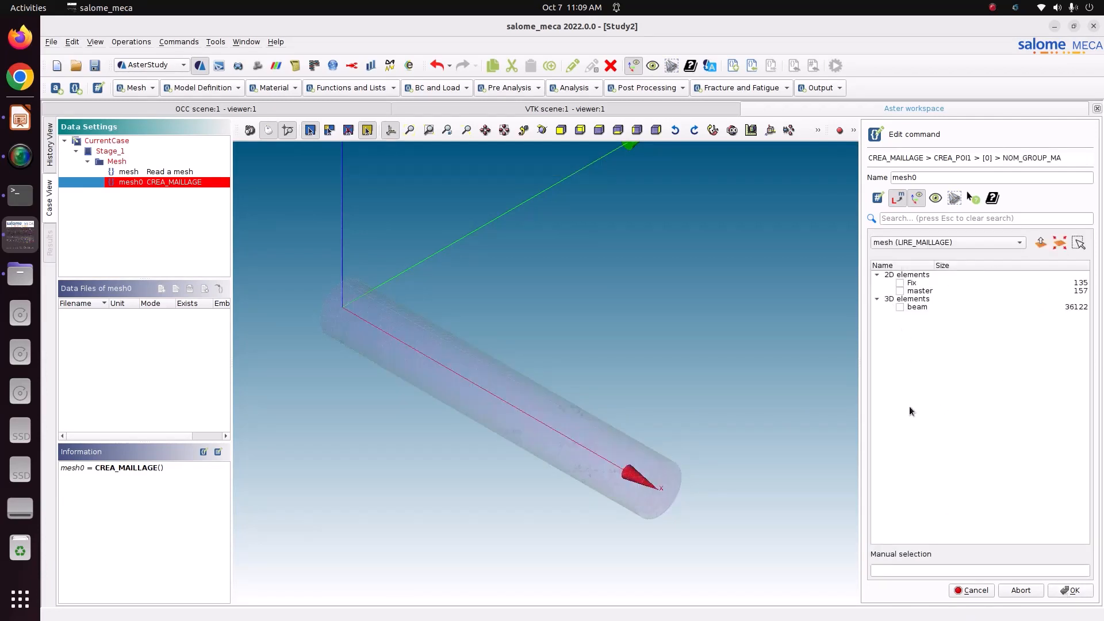
click(918, 571)
text(load)
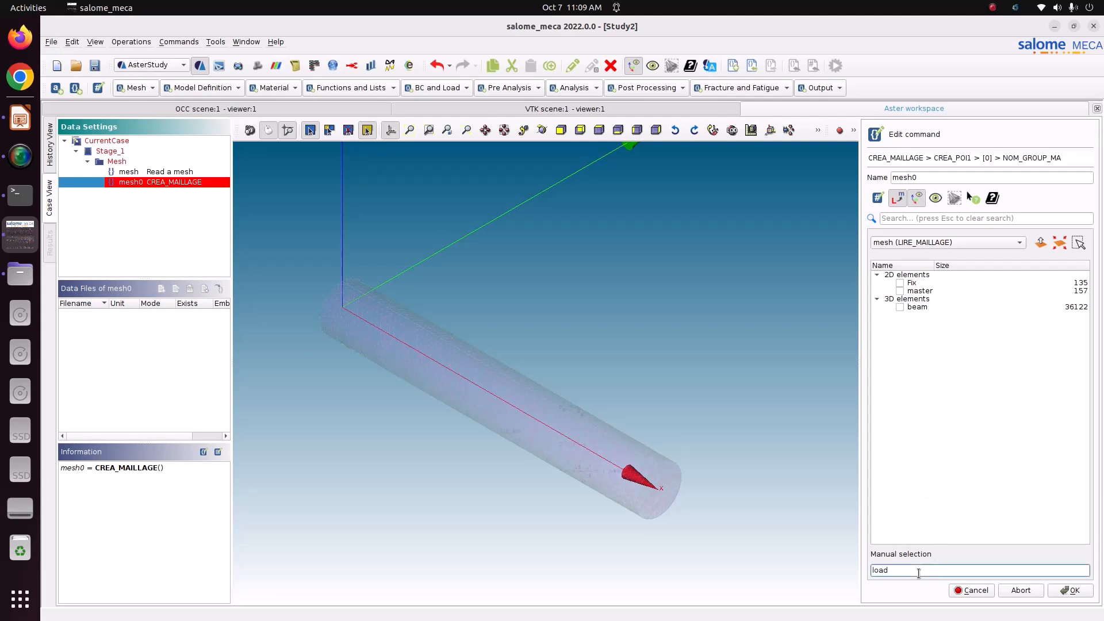
click(1062, 593)
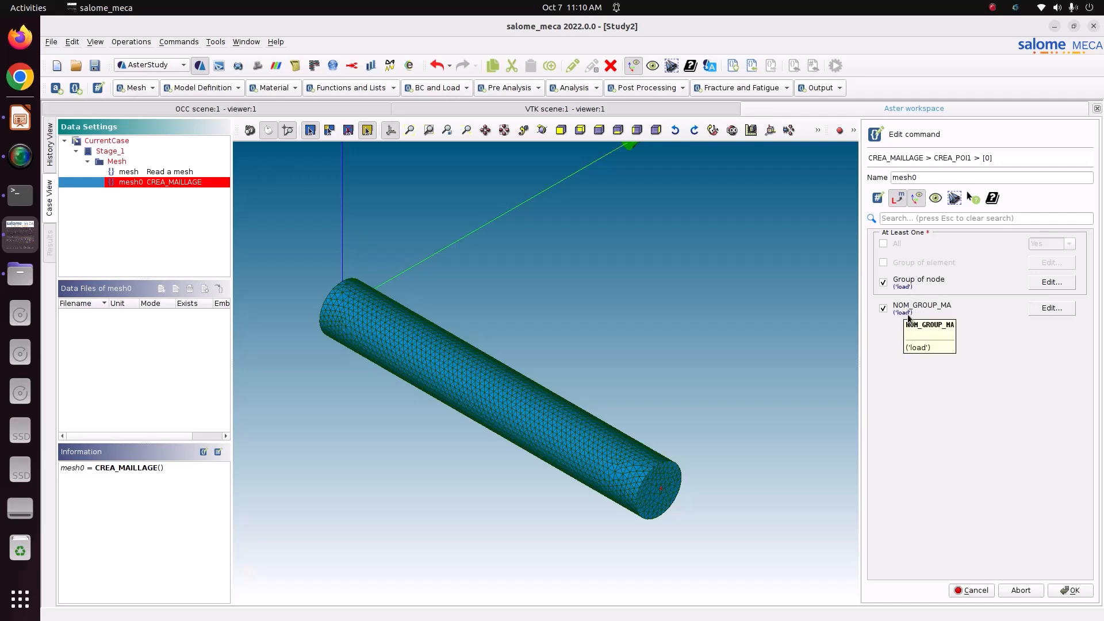
click(1058, 590)
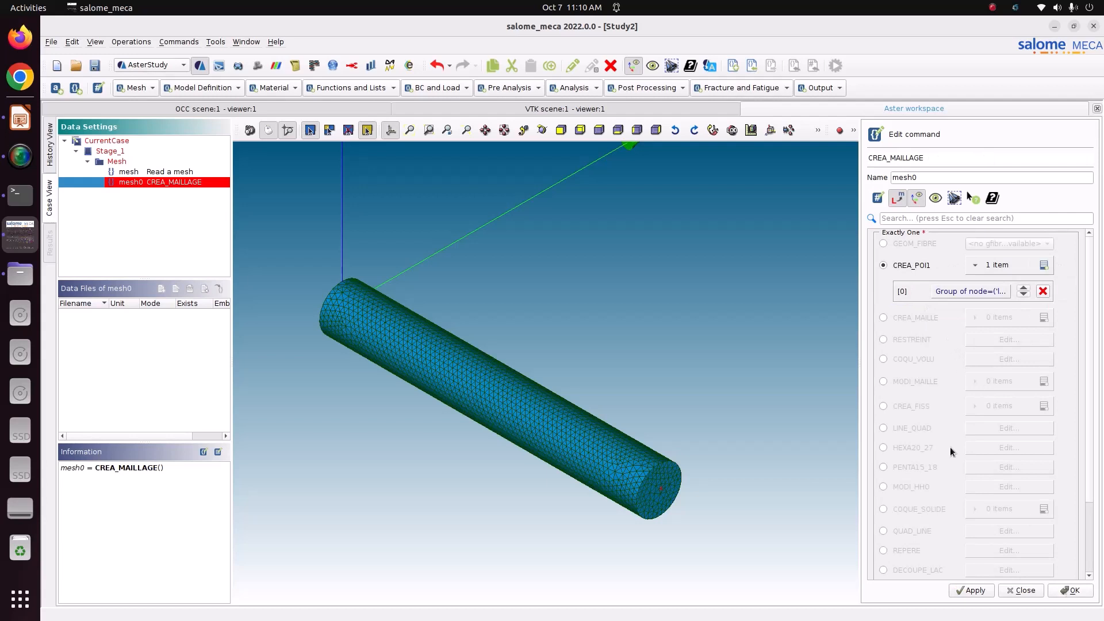
click(972, 590)
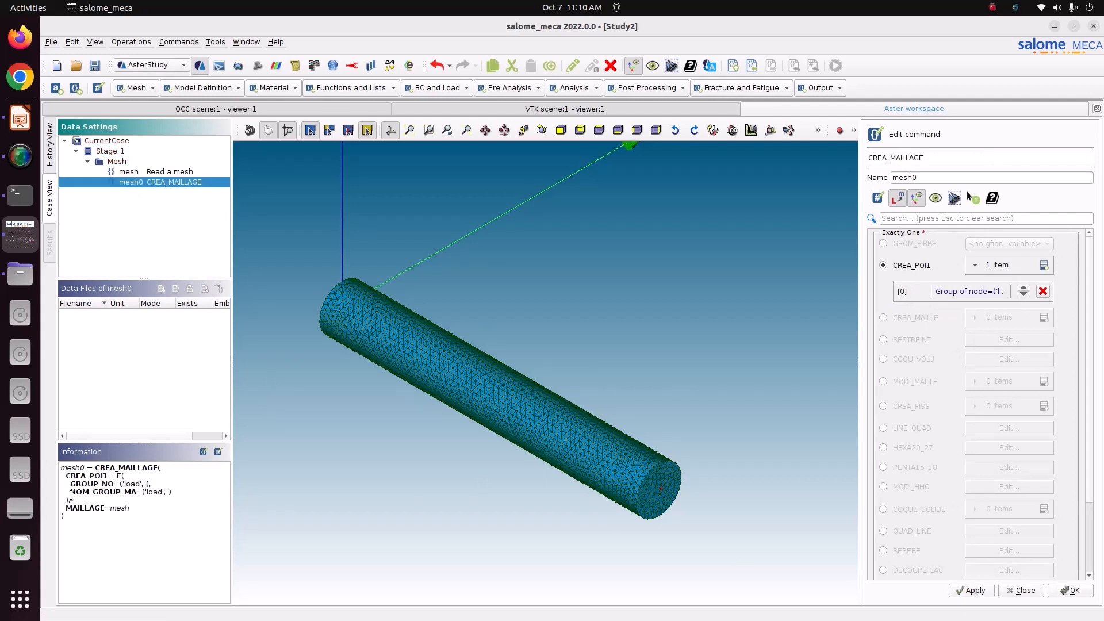
Check the NOM_GROUP_MA line in the command summary and store mesh0 with OK
drag(71, 494, 180, 491)
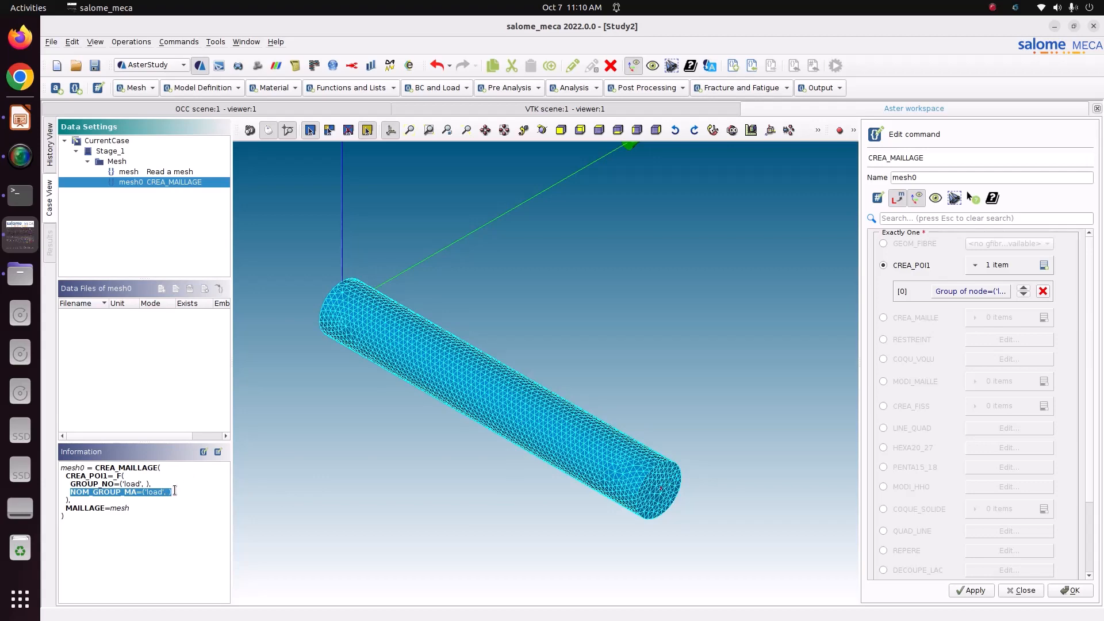
click(1075, 590)
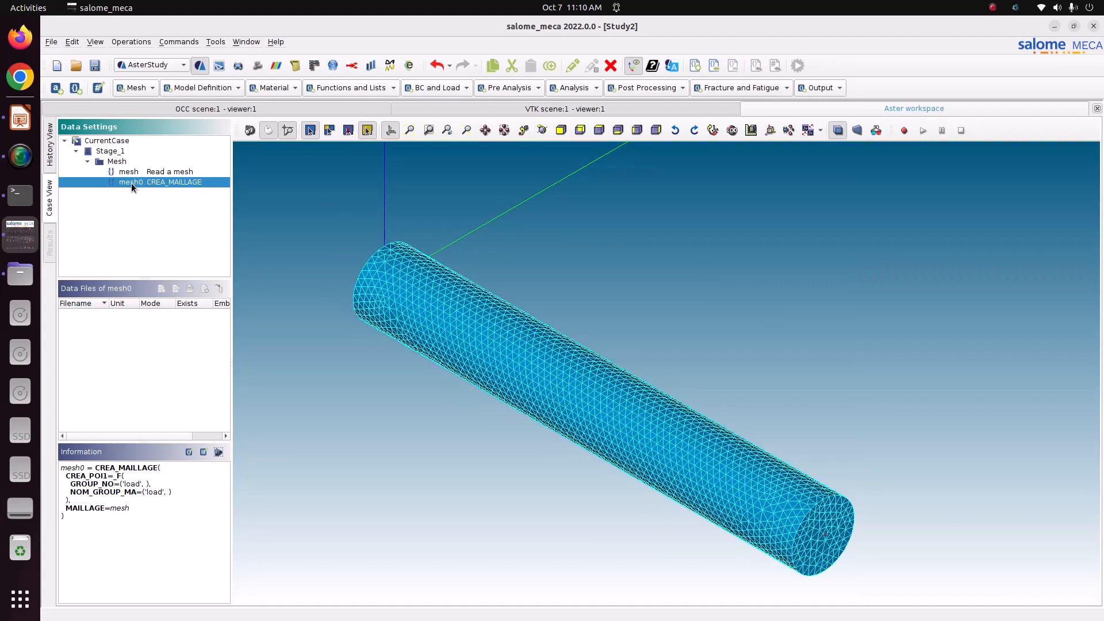
Add an AFFE_MODELE command with an assignment entry restricted to the beam element group
click(202, 88)
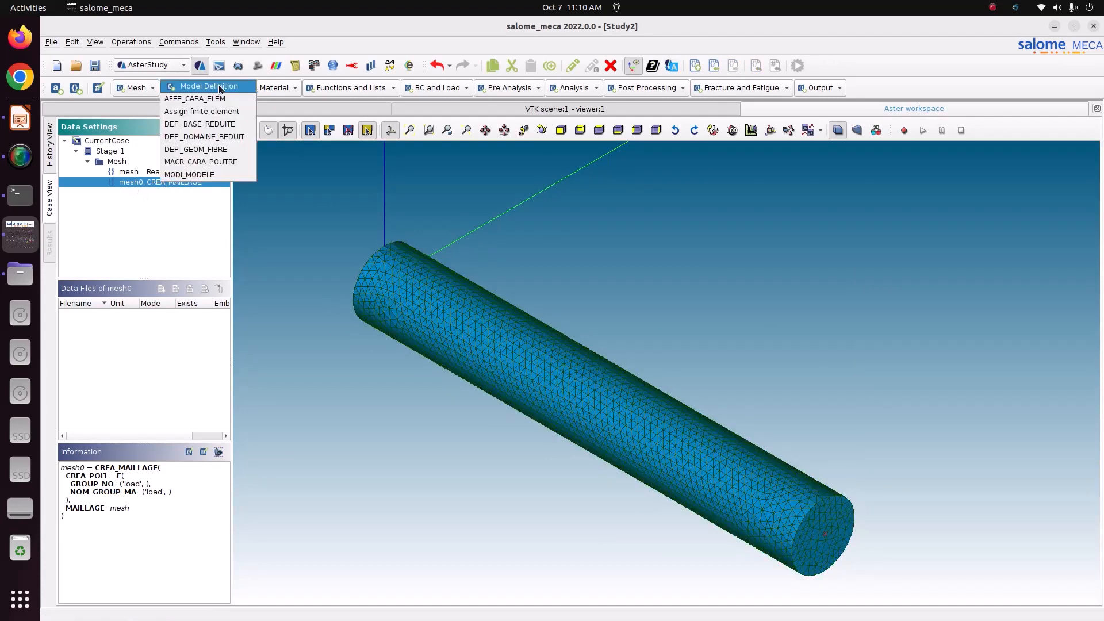
click(199, 113)
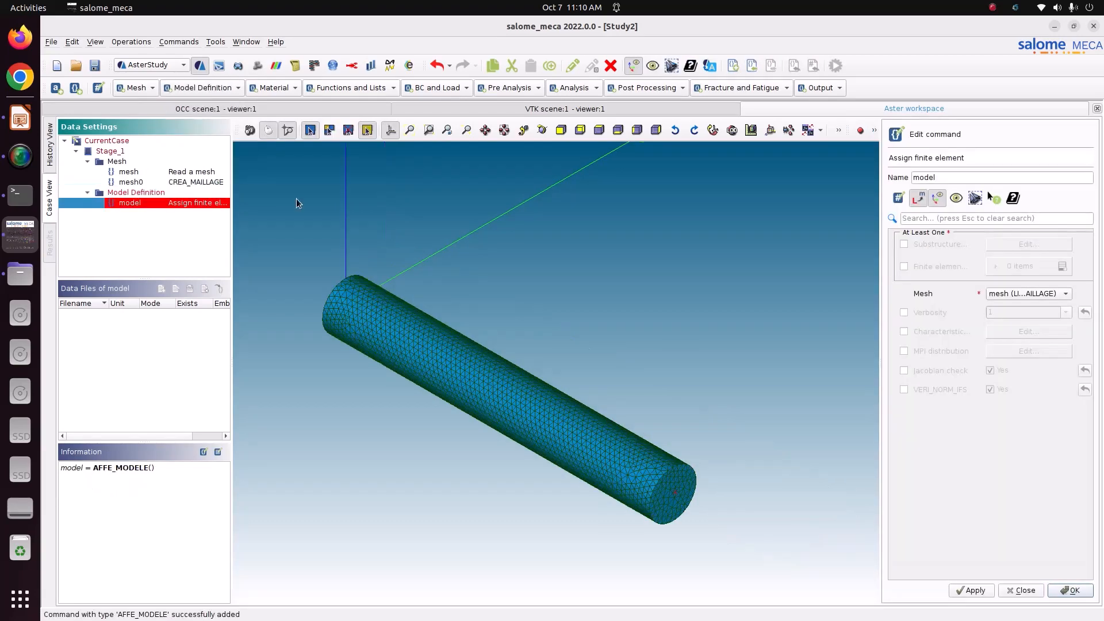
click(916, 266)
click(1062, 267)
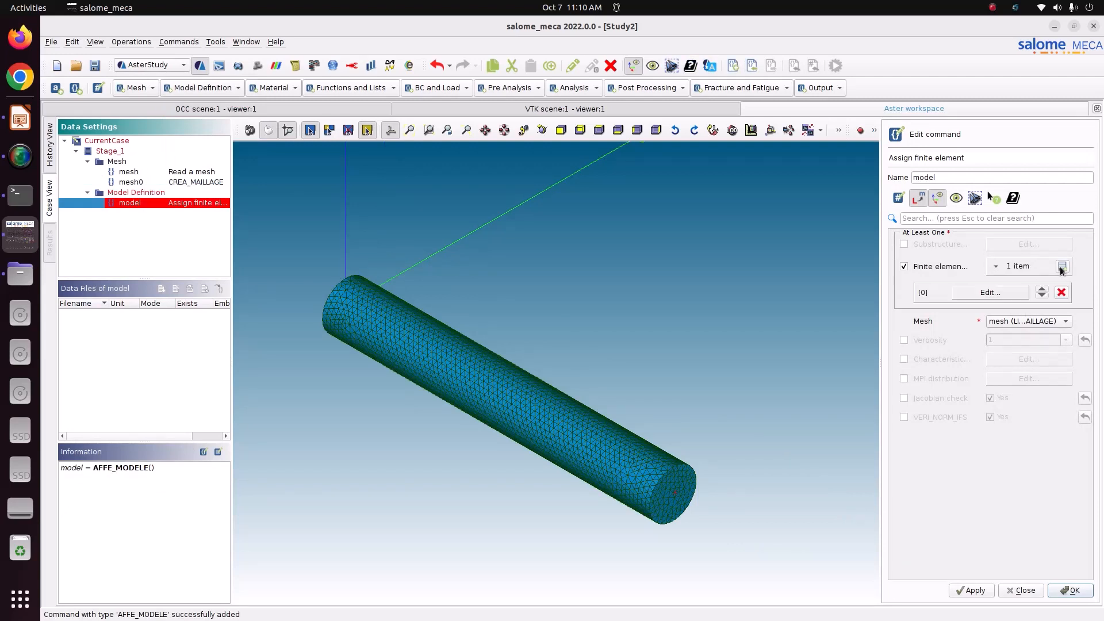
click(1016, 293)
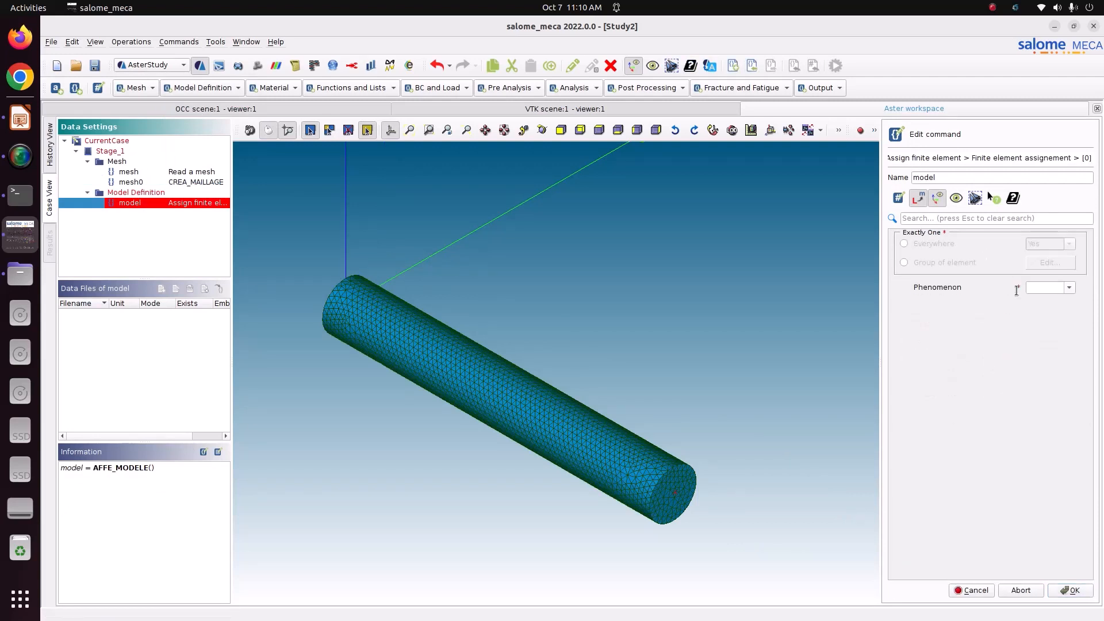
click(945, 262)
click(1054, 265)
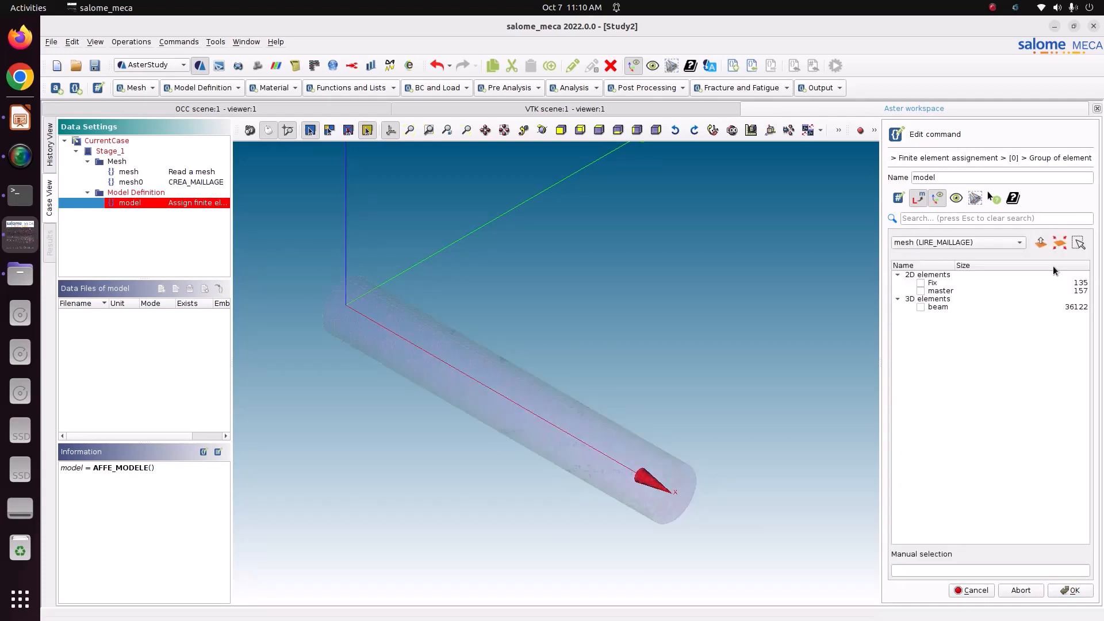
click(921, 308)
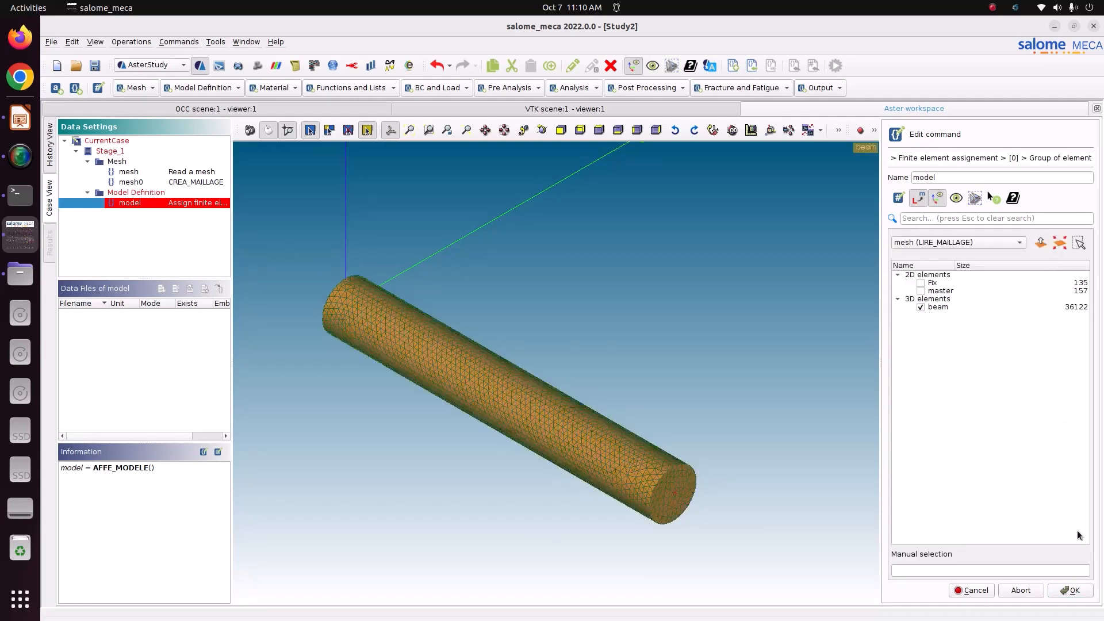
click(1071, 590)
Set the entry to Mechanic phenomenon with 3D modelisation, then add a second assignment entry
click(1070, 289)
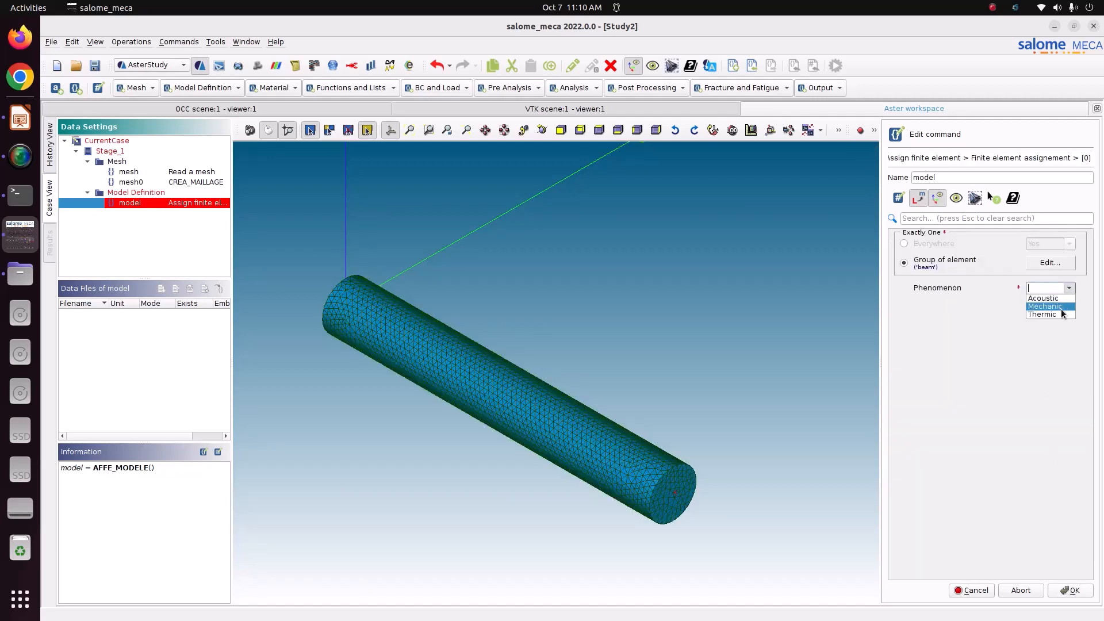
click(1030, 313)
click(1070, 288)
click(1063, 307)
click(1069, 306)
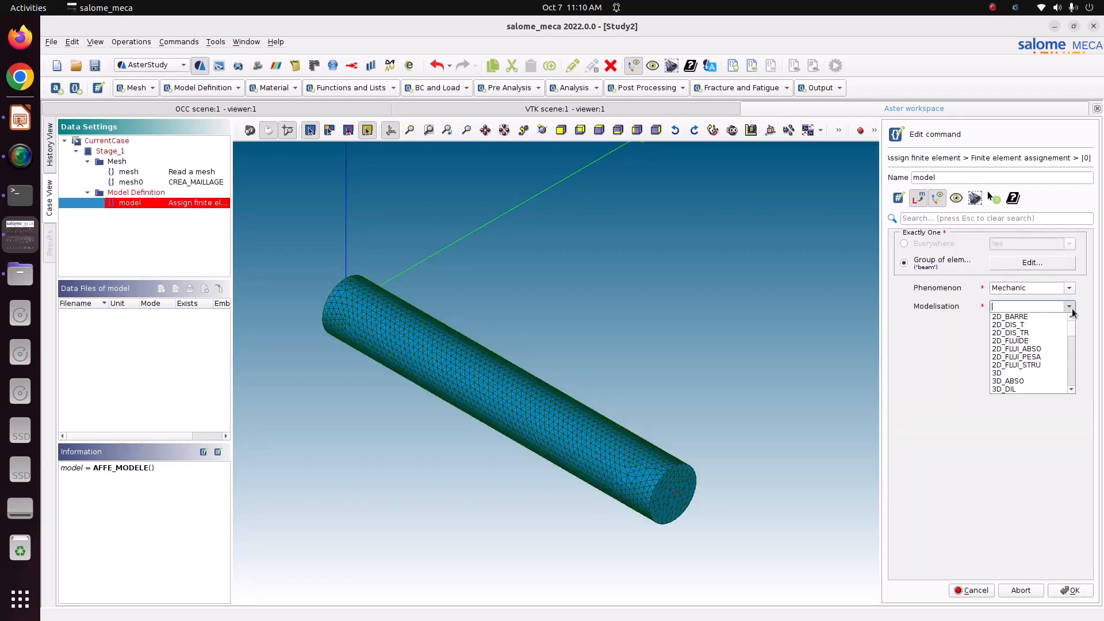
click(1029, 373)
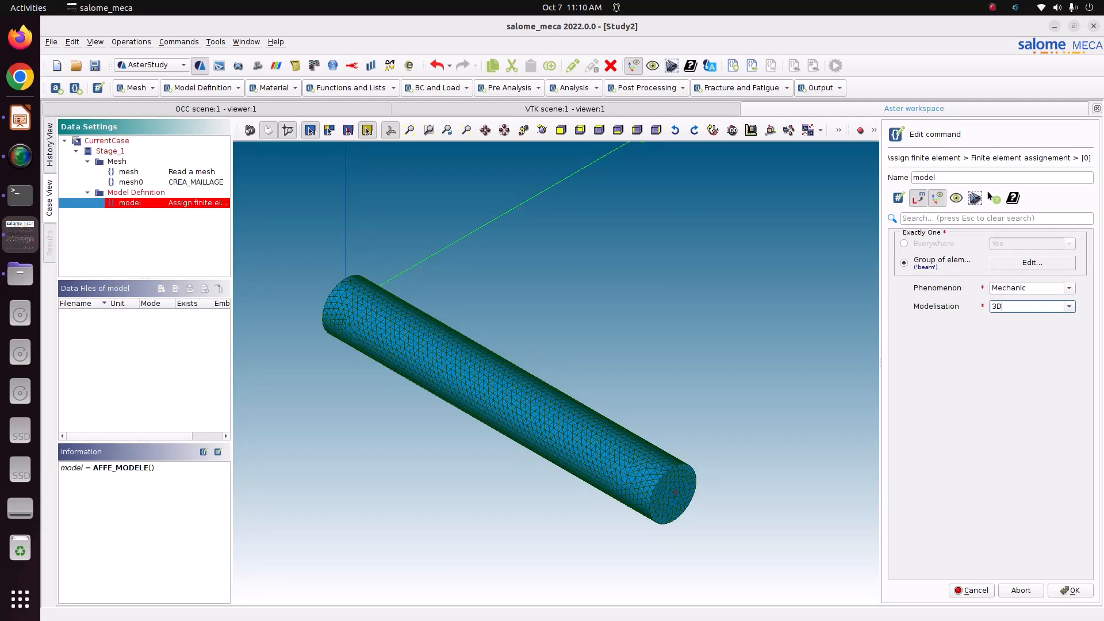
click(1070, 591)
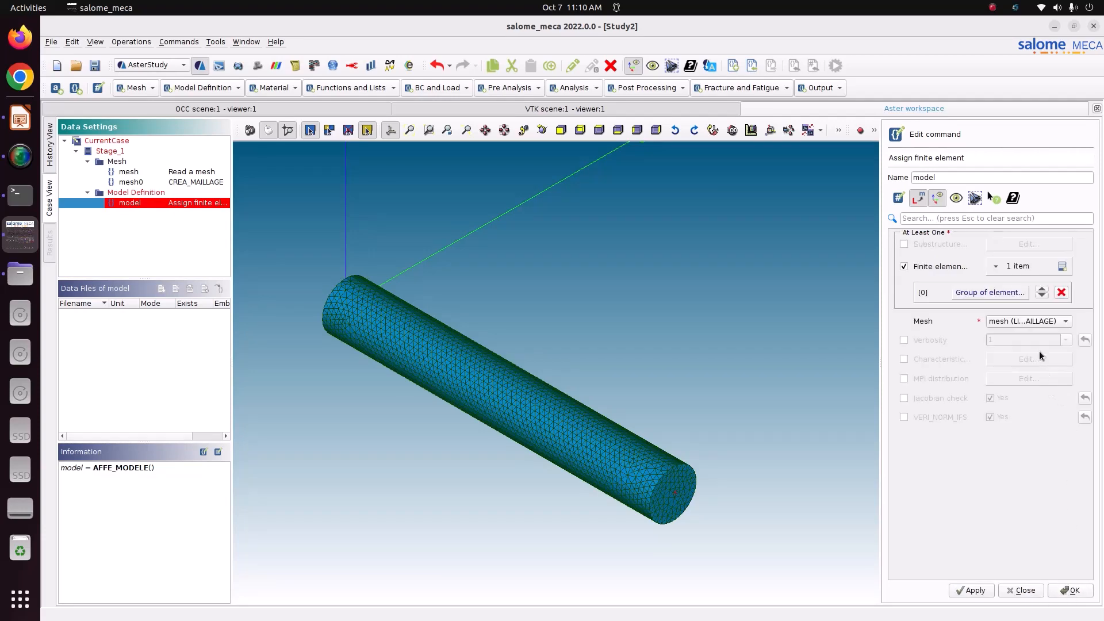
click(650, 502)
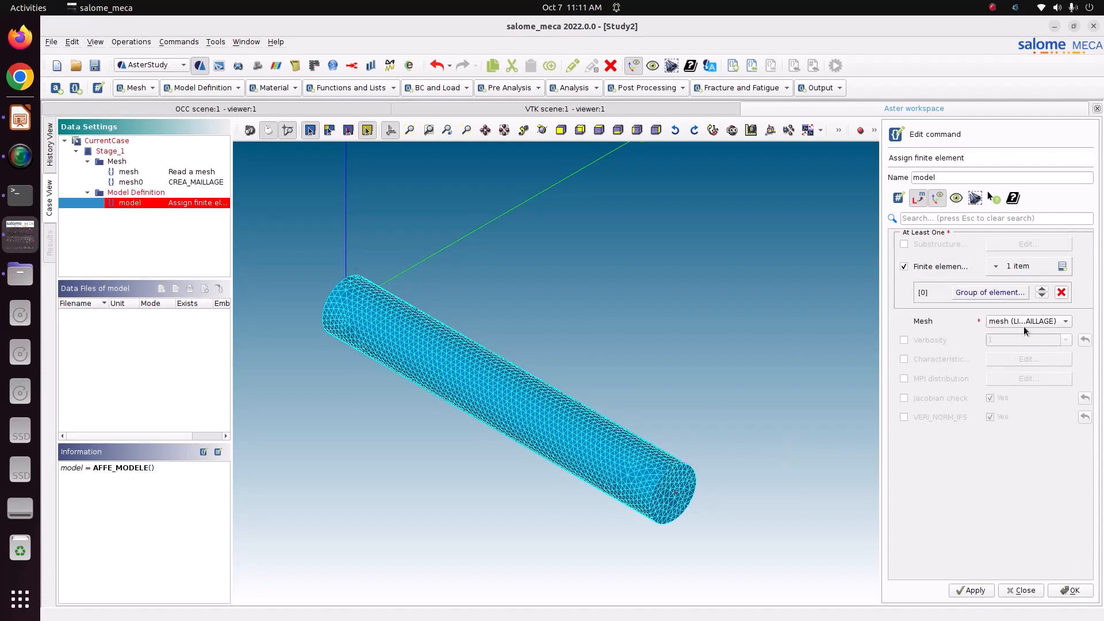
click(1062, 268)
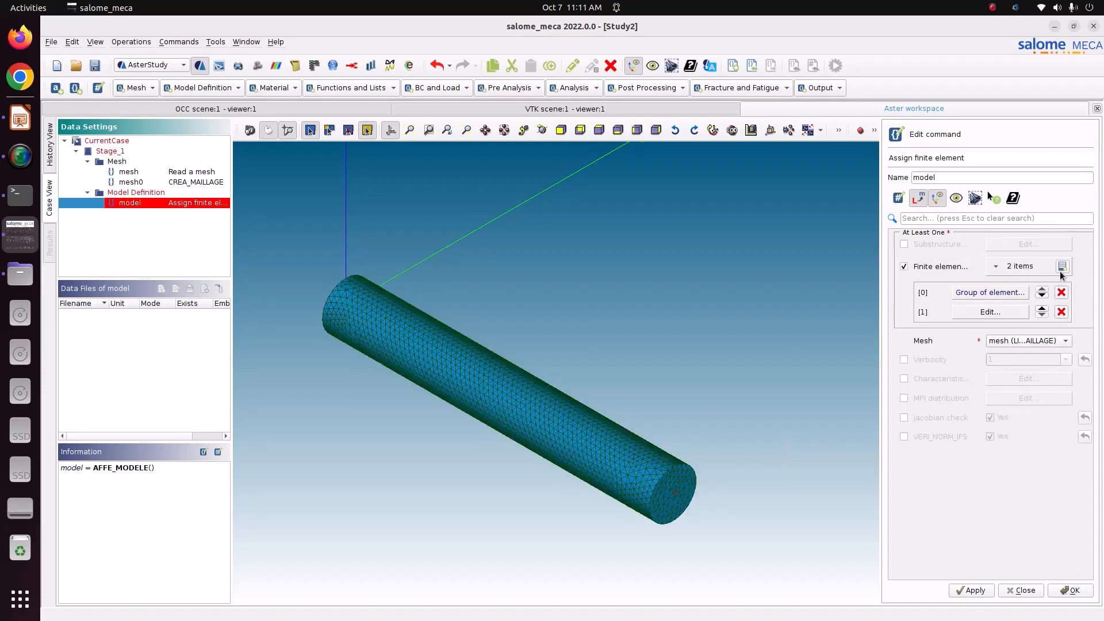
Apply the second model assignment entry to the element group 'load'
click(1002, 312)
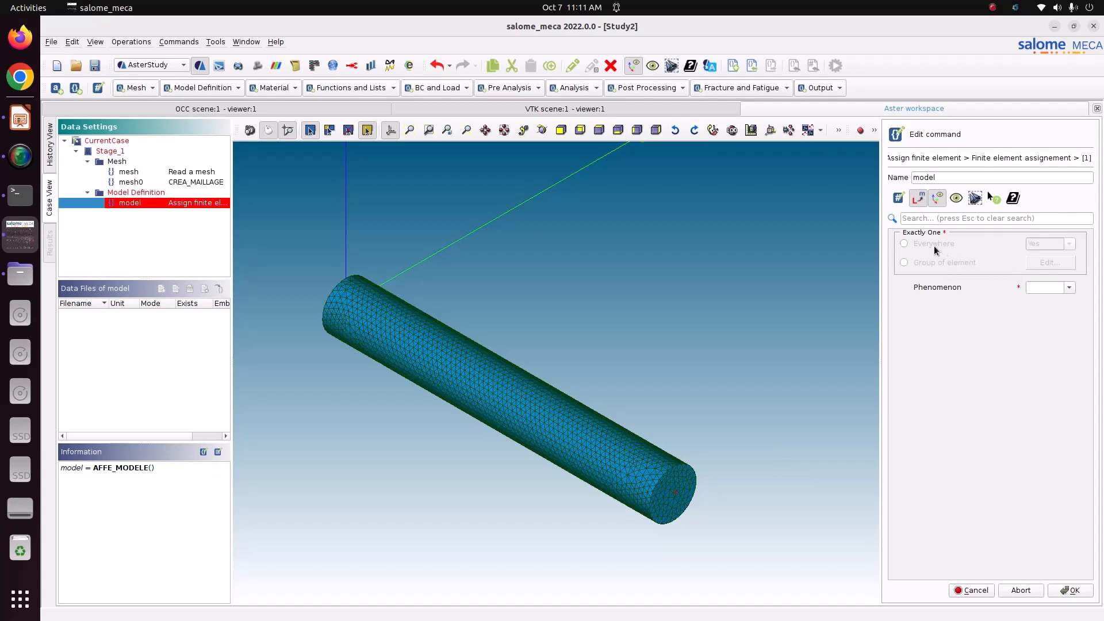
click(935, 264)
click(1040, 264)
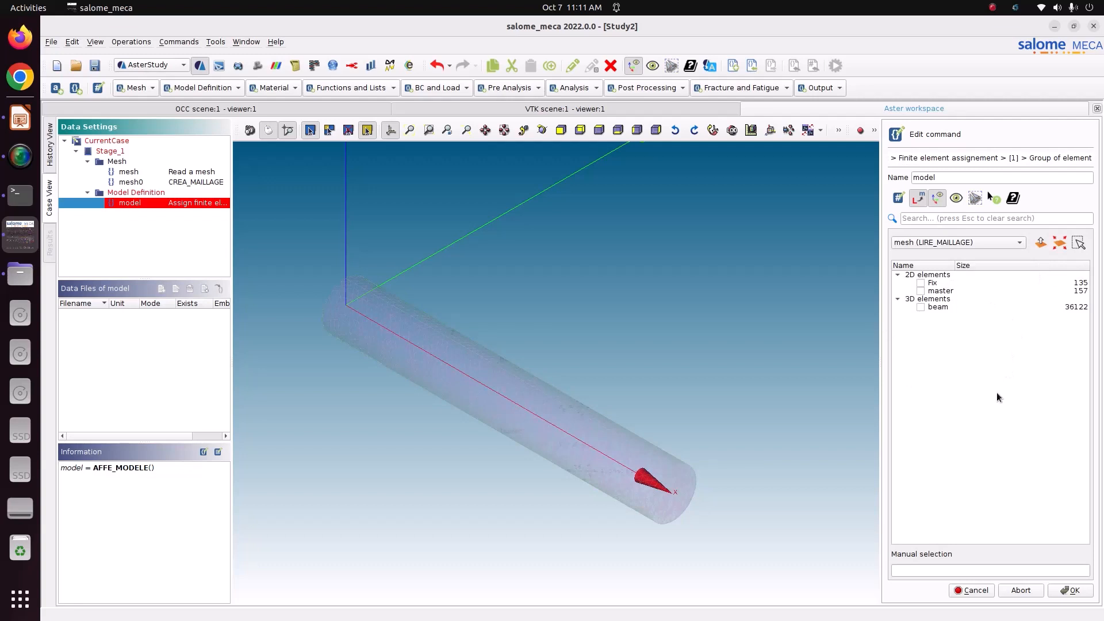
click(918, 570)
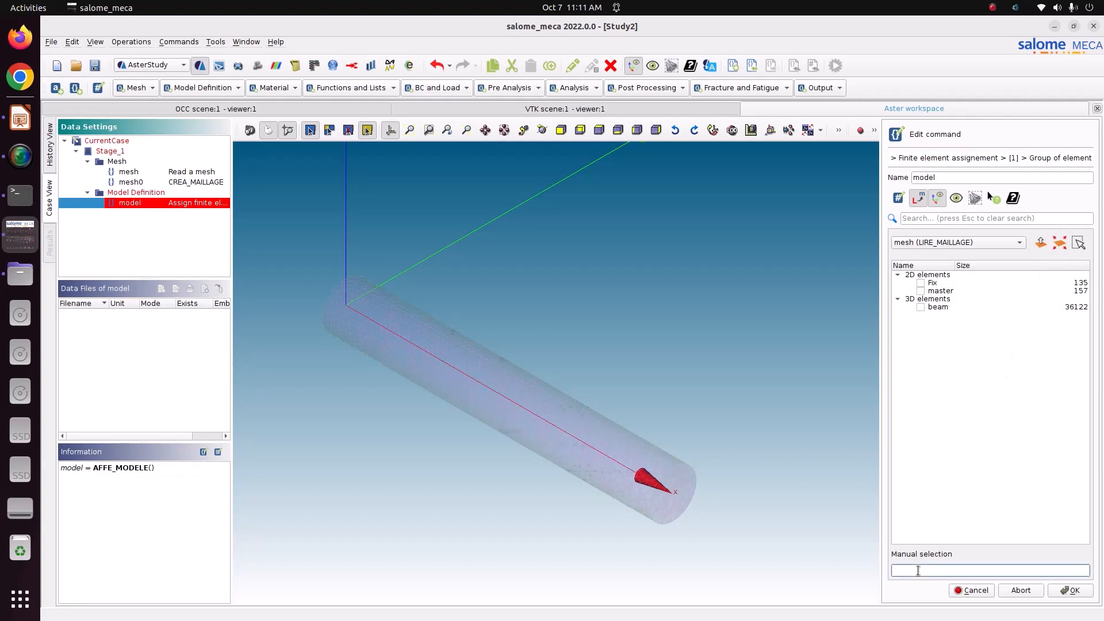
text(load)
click(1071, 590)
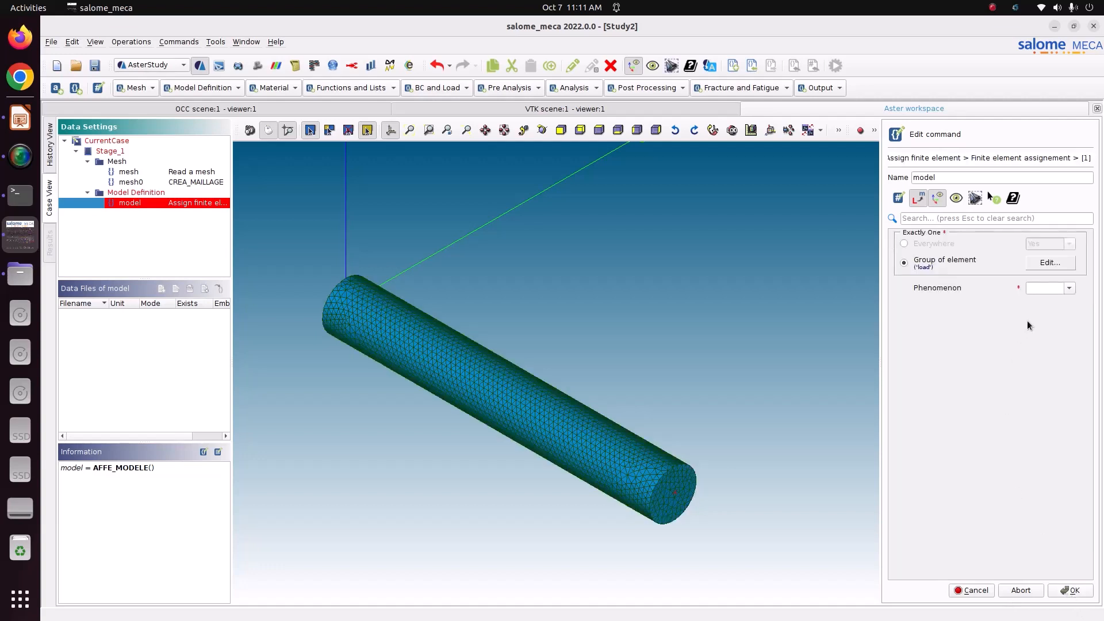
Set that entry's phenomenon to Mechanic with DIS_TR modelisation and confirm it
click(1072, 288)
click(1067, 305)
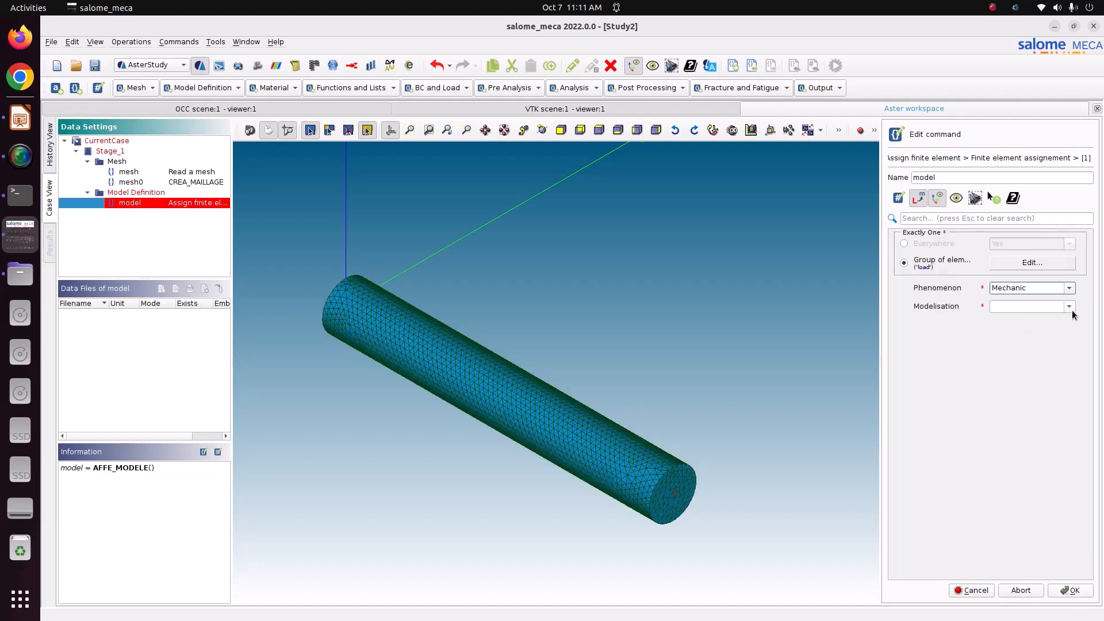
click(1070, 306)
scroll(1037, 371, down, 6)
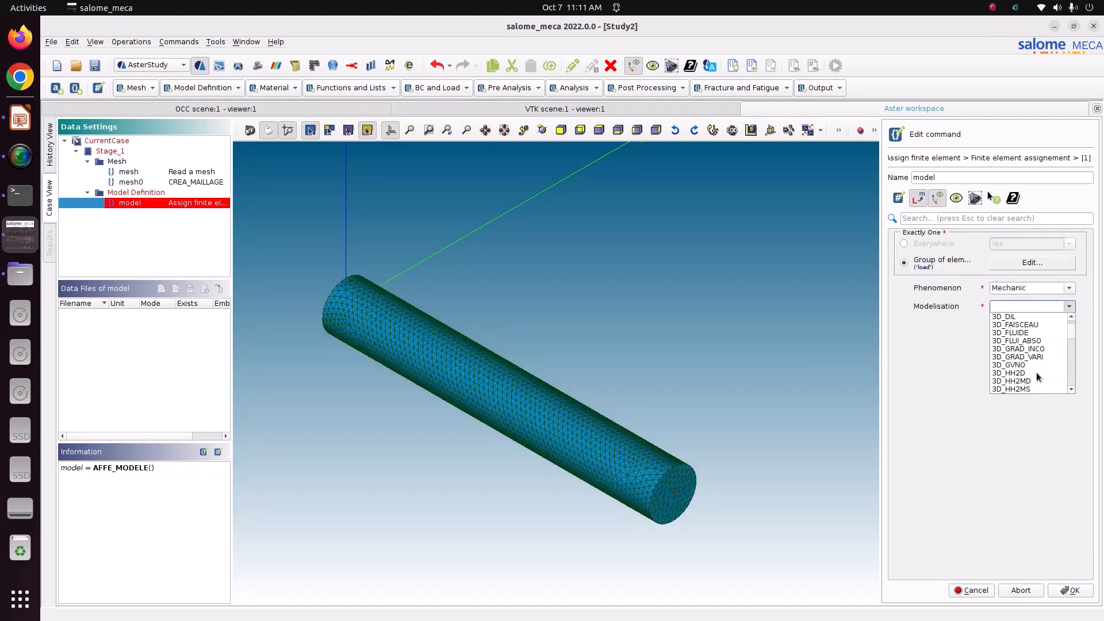
scroll(1036, 372, down, 10)
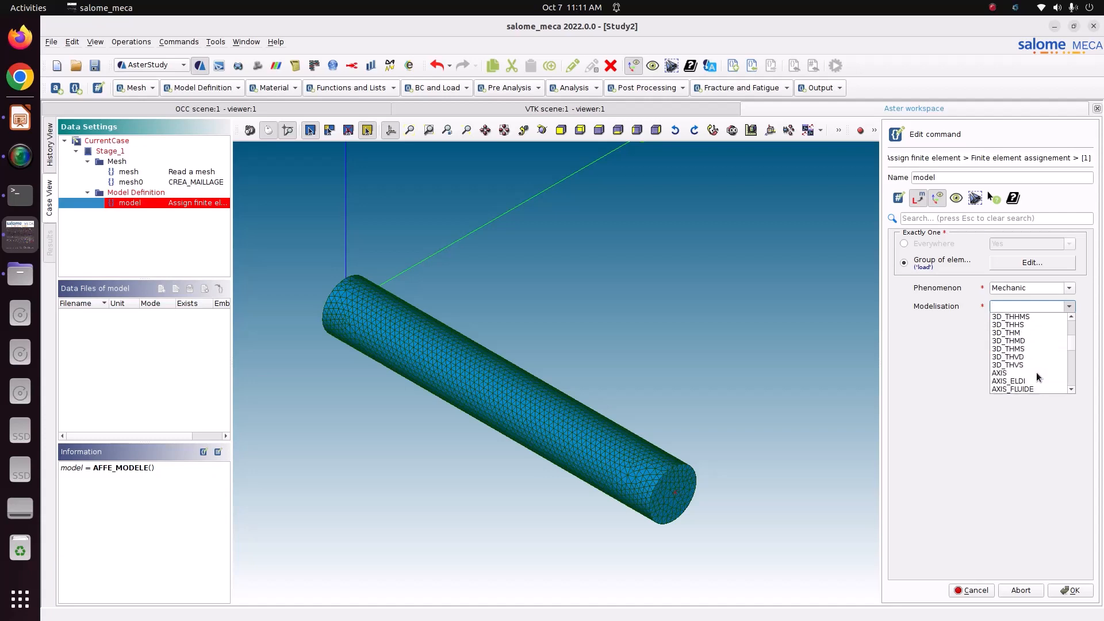
scroll(1036, 372, down, 5)
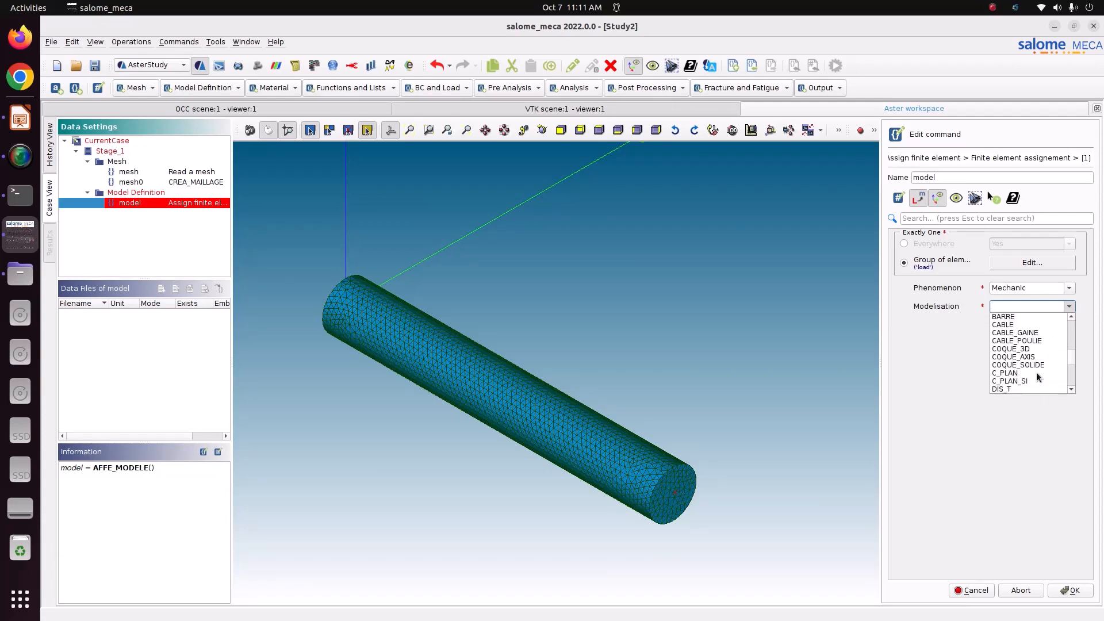
scroll(1036, 372, down, 2)
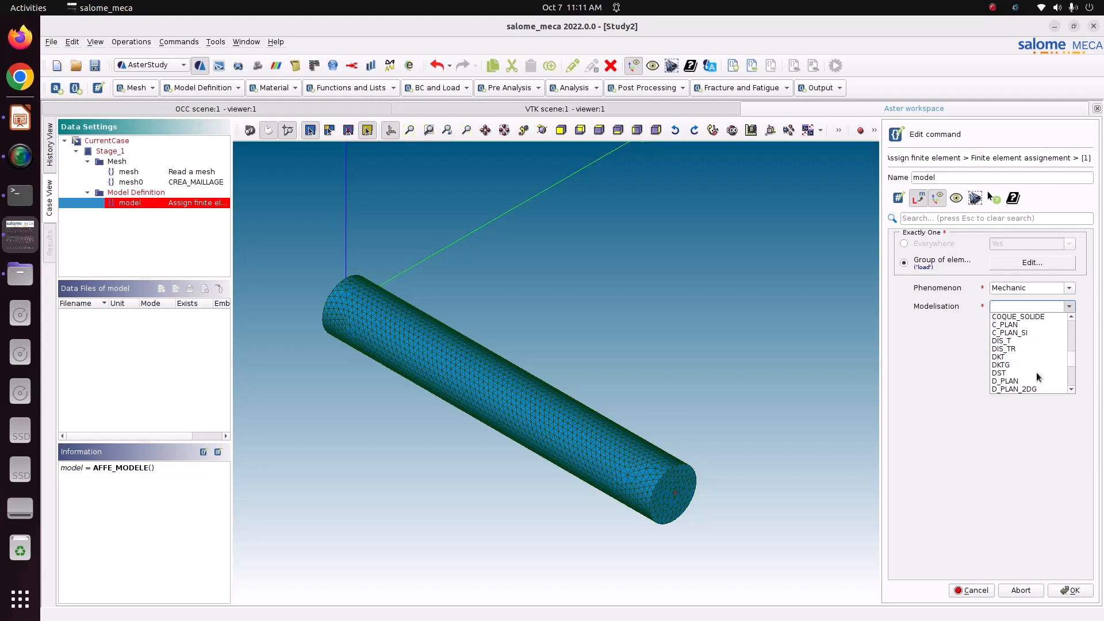
scroll(1013, 351, down, 1)
scroll(1013, 354, down, 10)
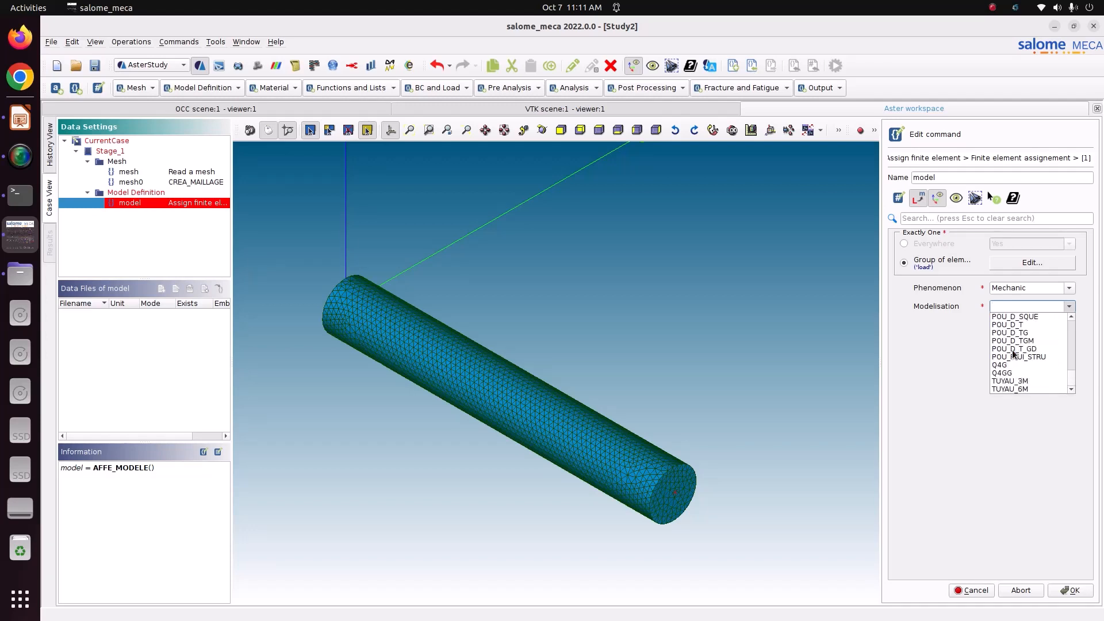
scroll(1014, 354, up, 10)
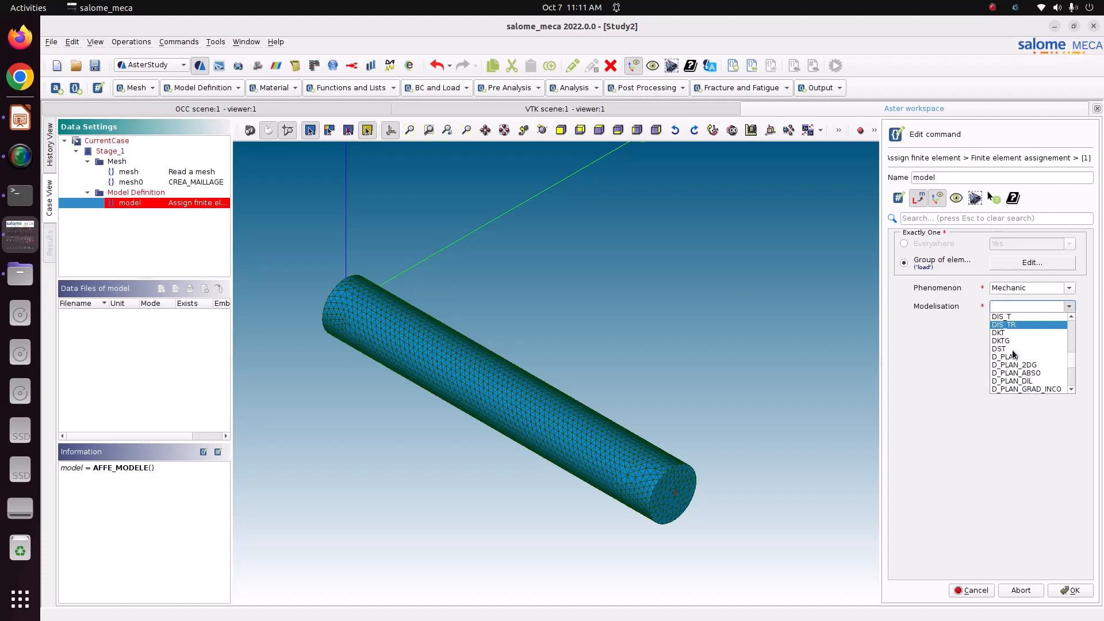
scroll(1014, 354, up, 1)
click(1013, 350)
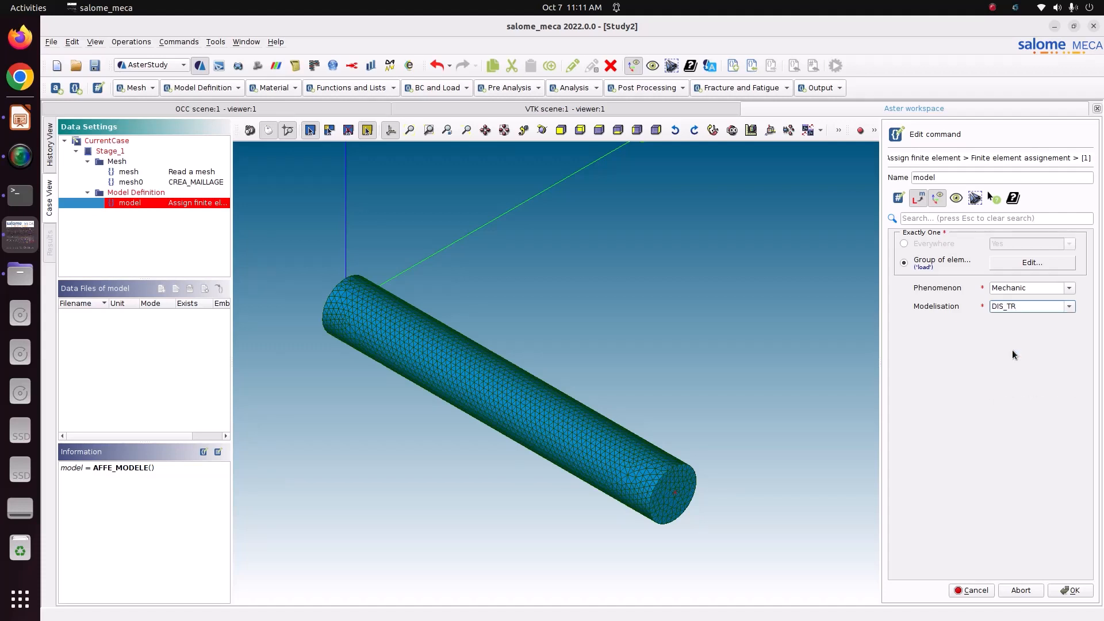
click(1068, 309)
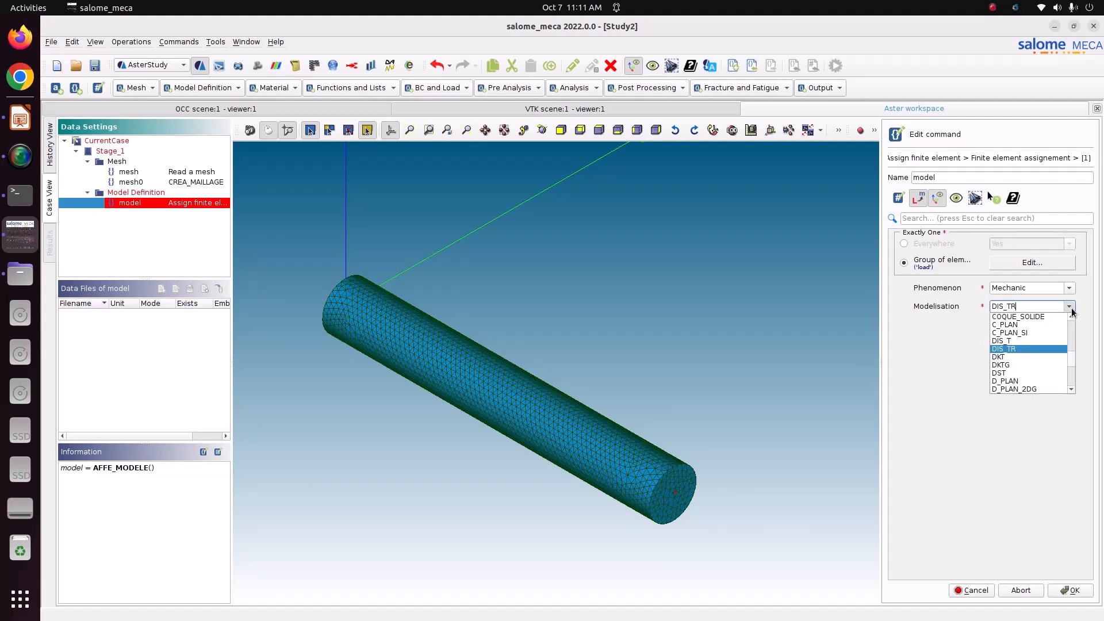
click(1041, 349)
click(1056, 593)
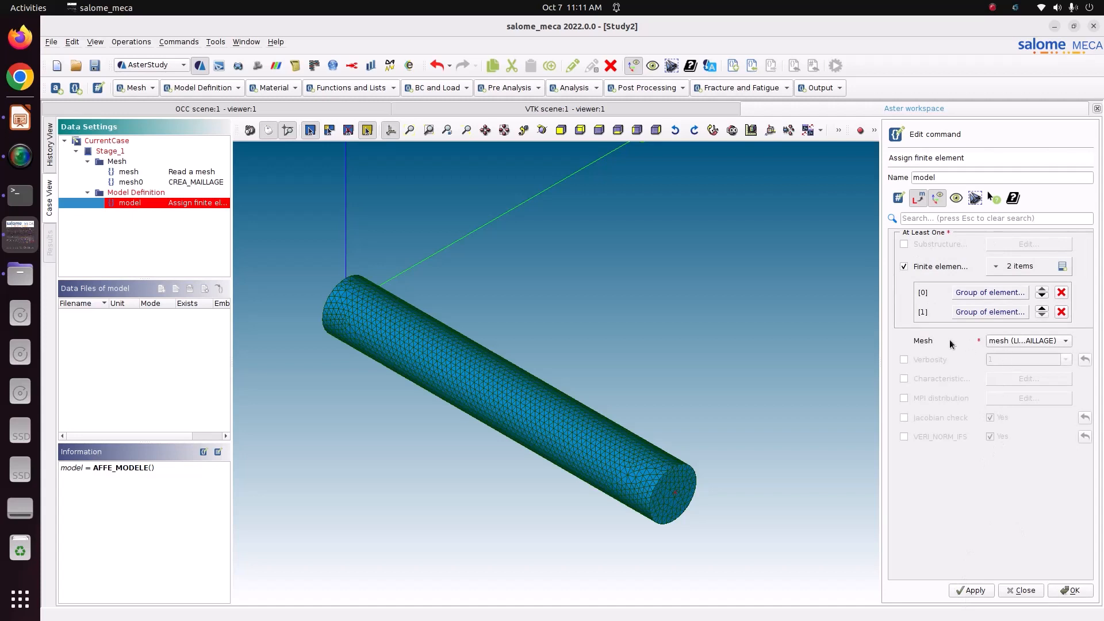
Base the model on mesh0, then apply and close the model command
click(1009, 340)
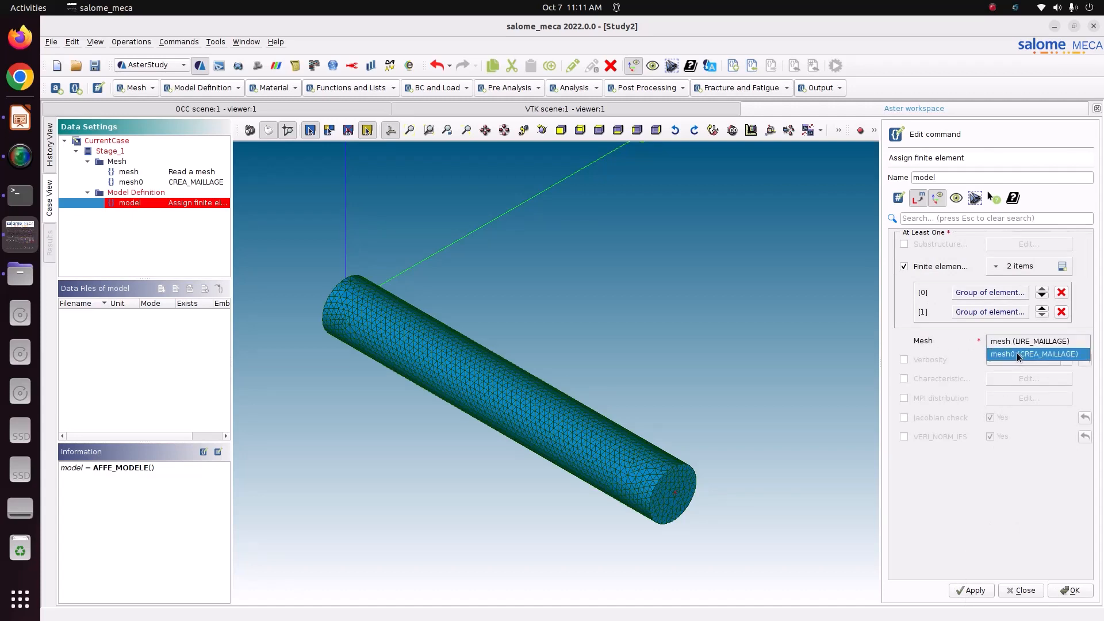
click(1017, 353)
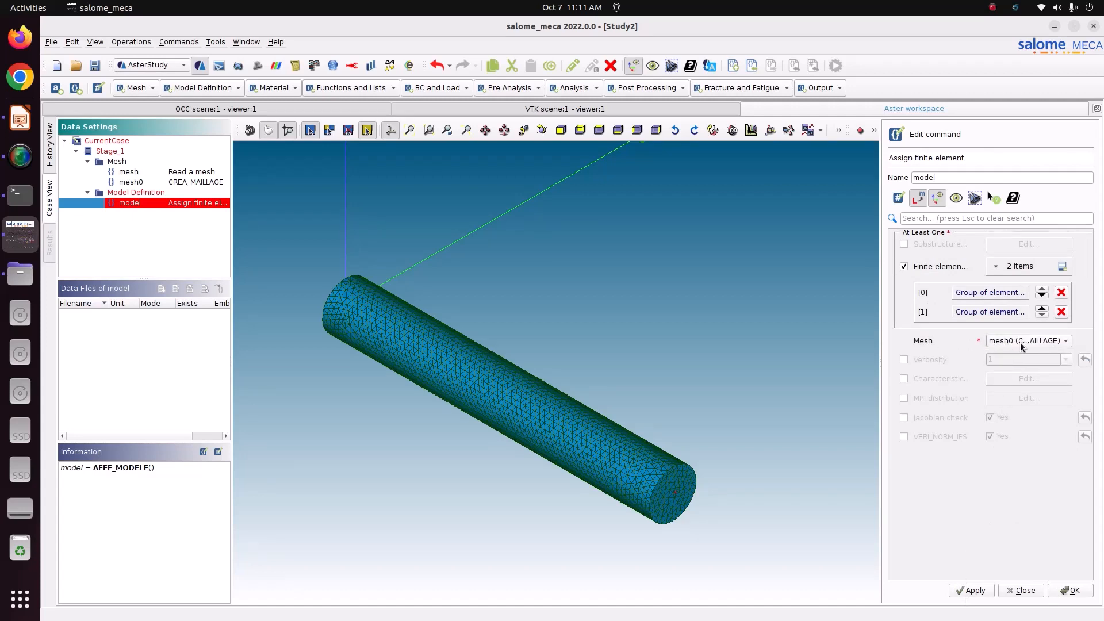
click(1020, 343)
click(1020, 343)
click(972, 591)
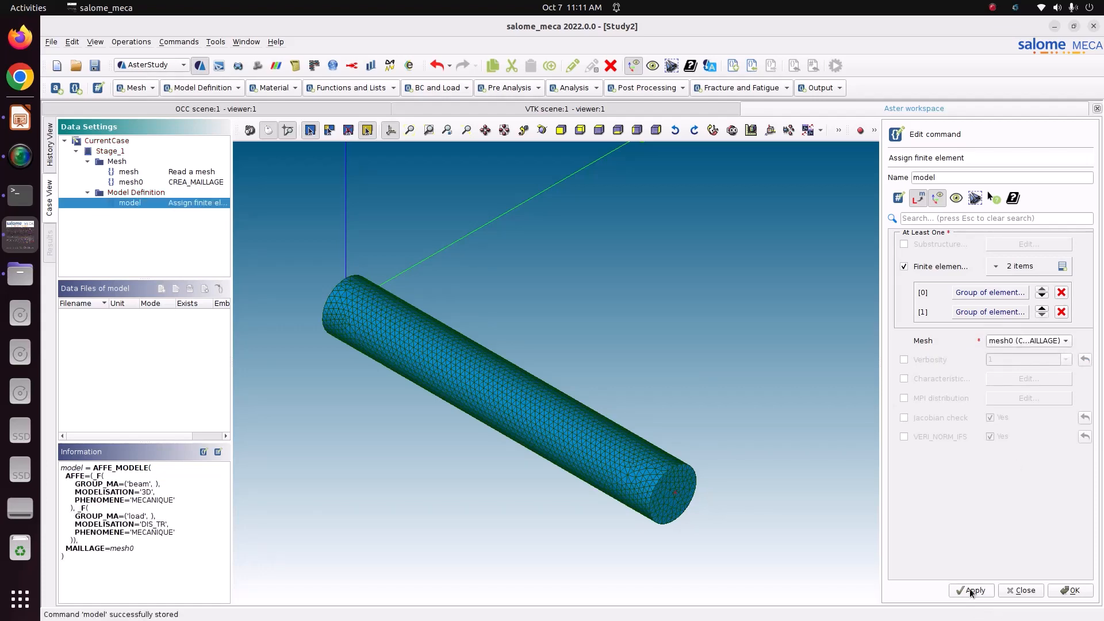
click(1066, 594)
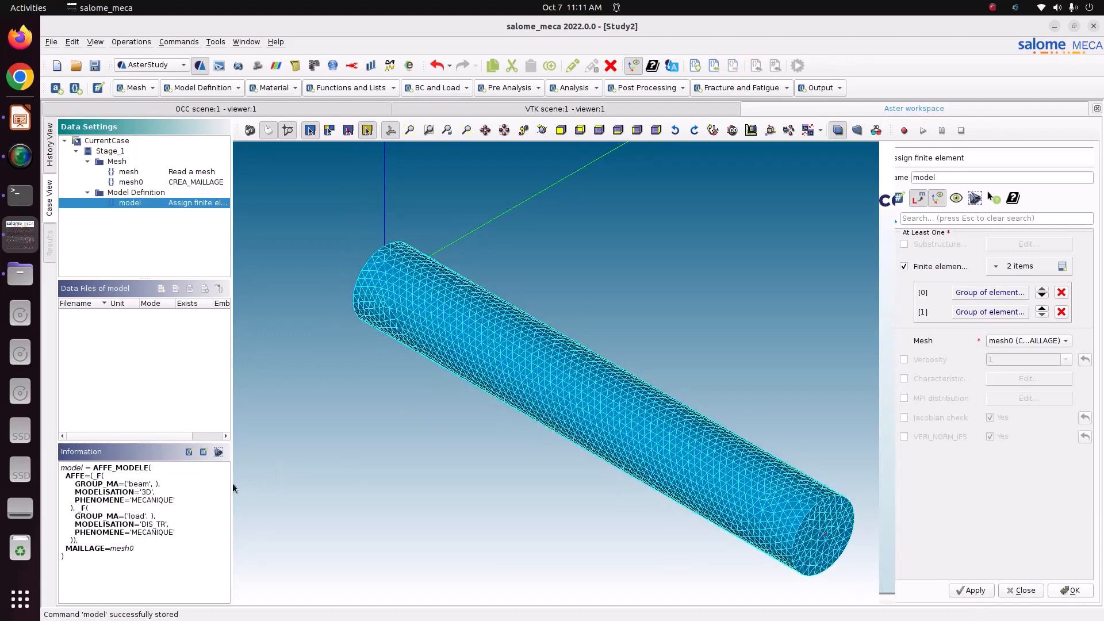
Check the phenomenon and mesh0 values in the command summary, then select the cylinder mesh
drag(137, 500, 182, 498)
click(153, 490)
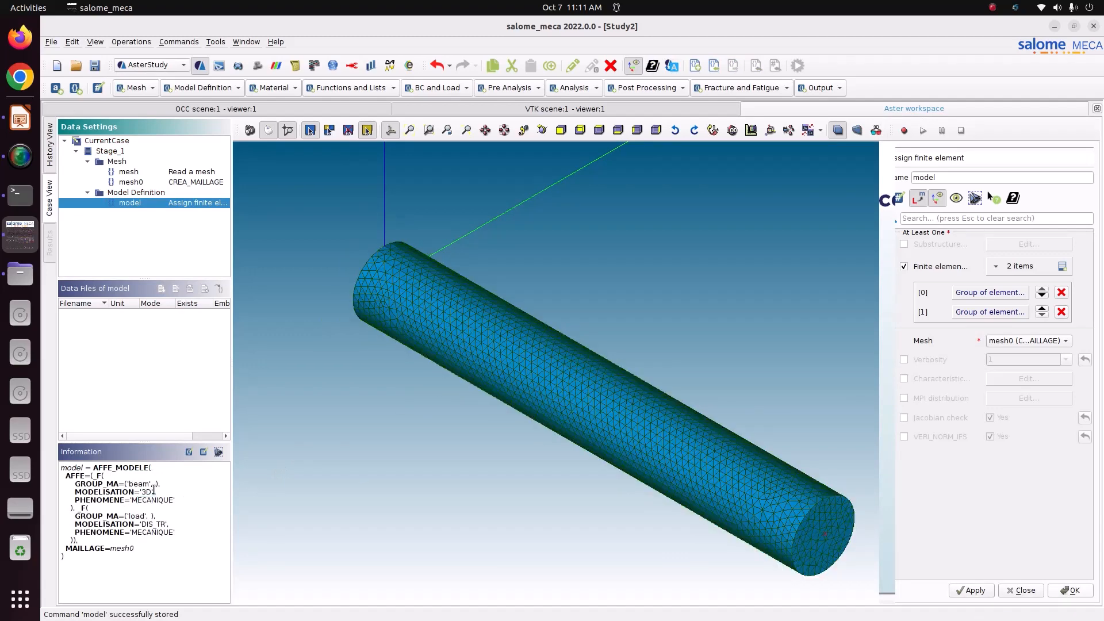
drag(112, 548, 159, 529)
click(159, 531)
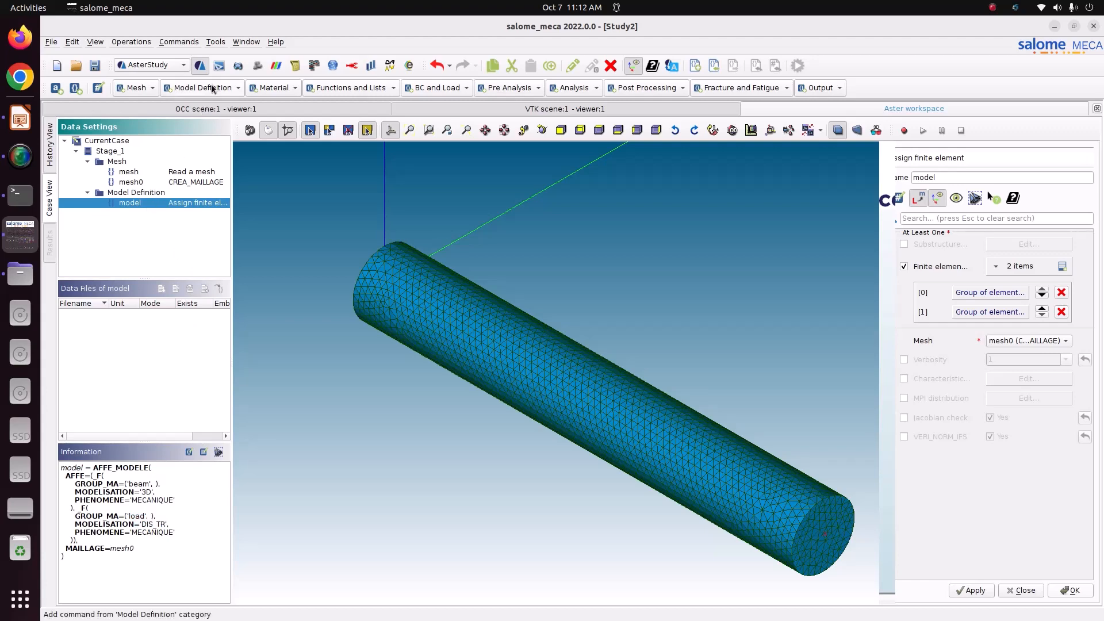
click(366, 307)
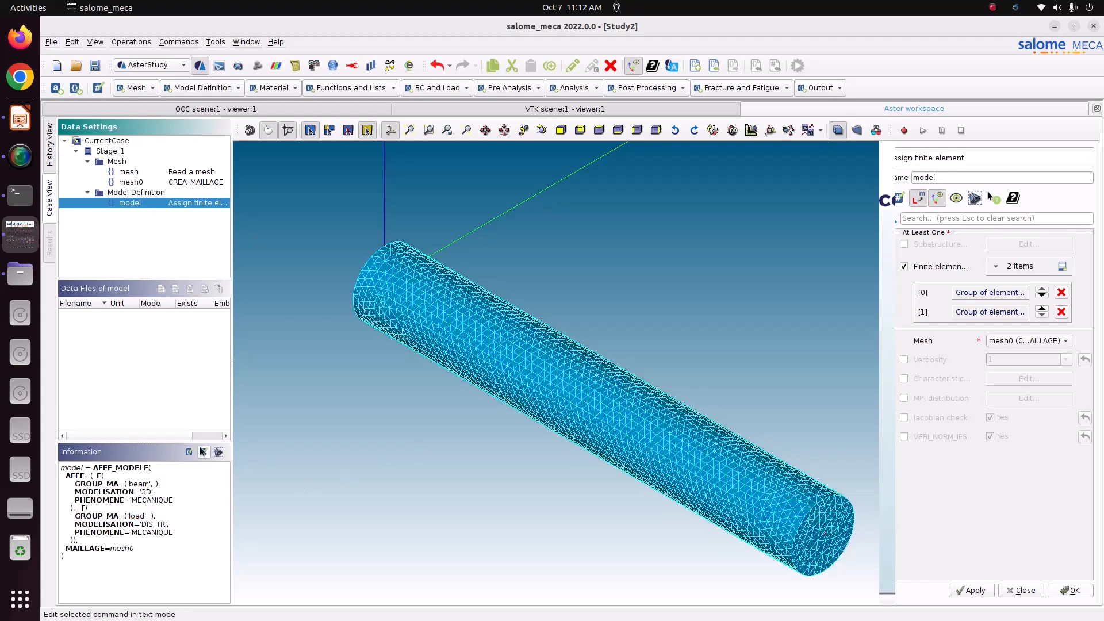
Add an AFFE_CARA_ELEM command with DISCRET enabled and one discrete entry
click(198, 87)
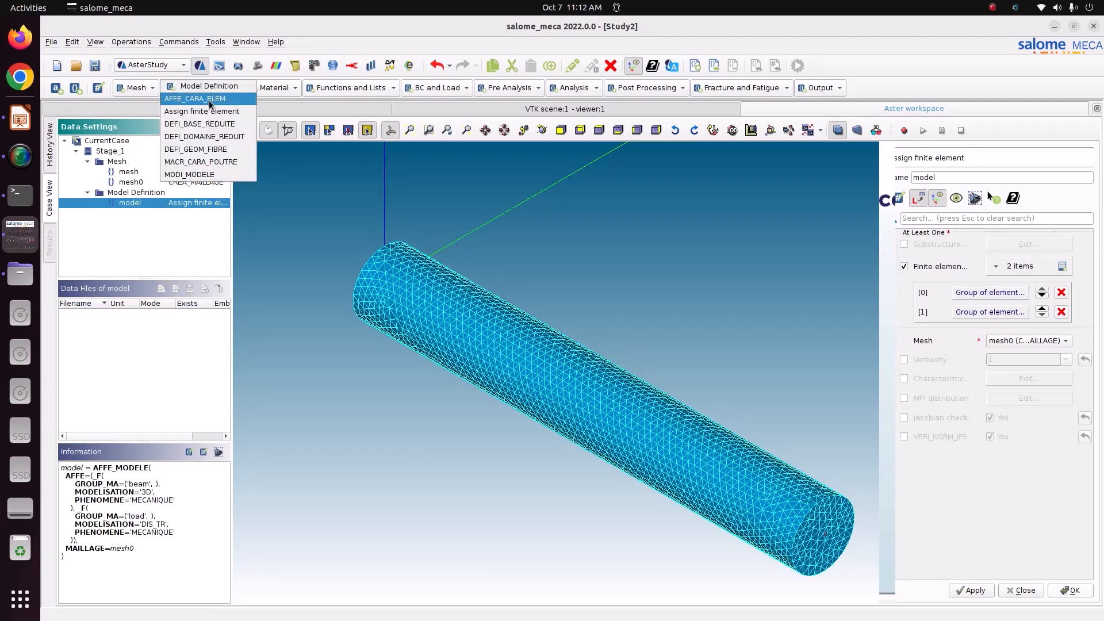
click(191, 102)
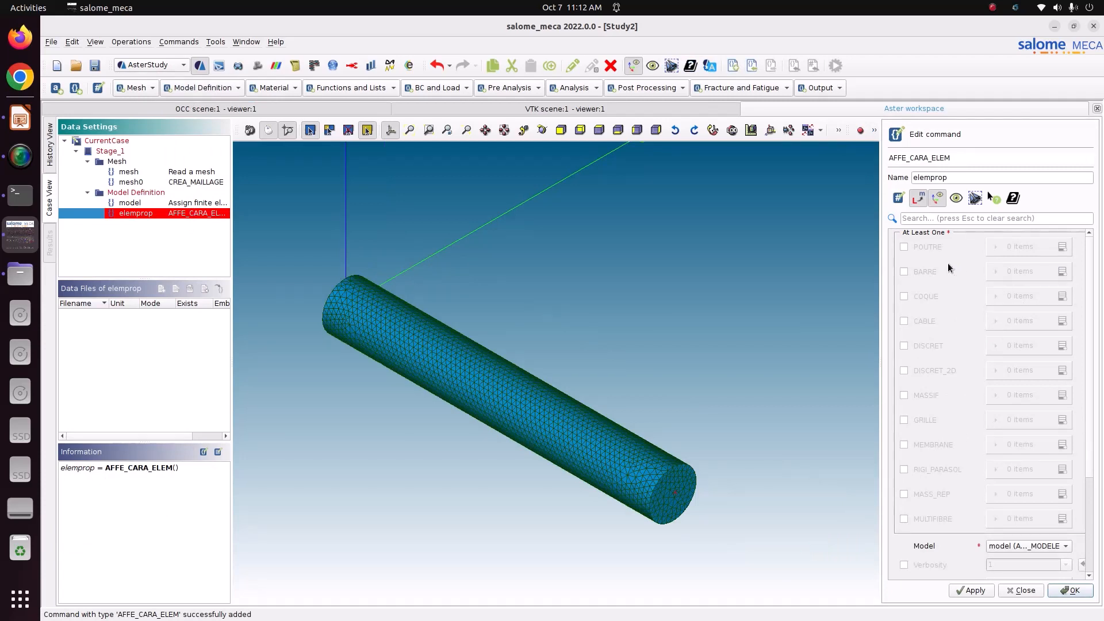
click(920, 347)
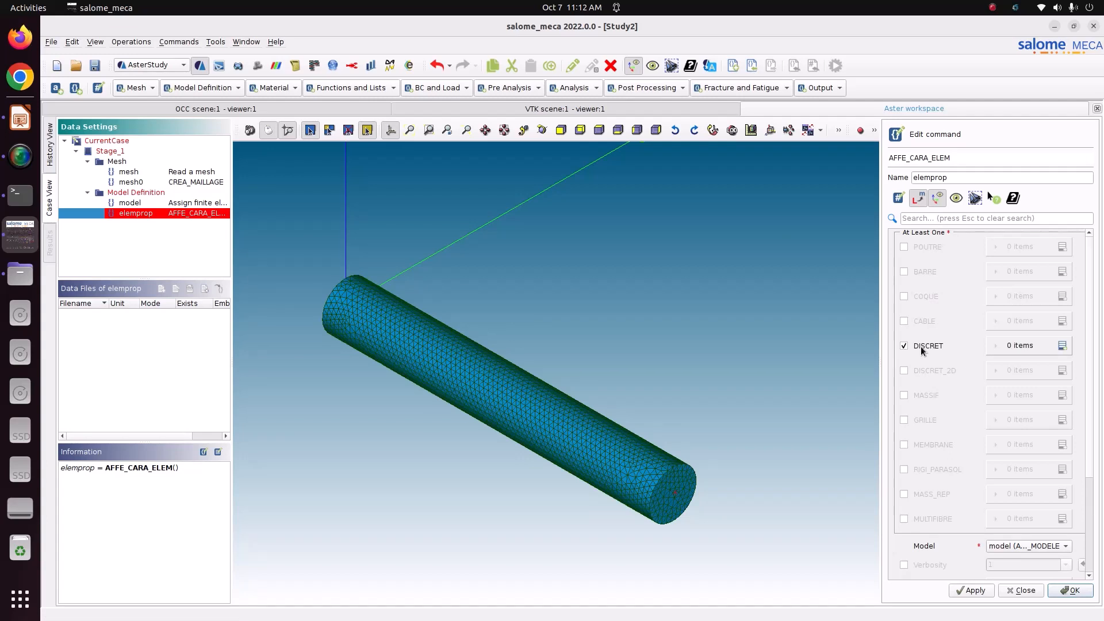
click(1062, 346)
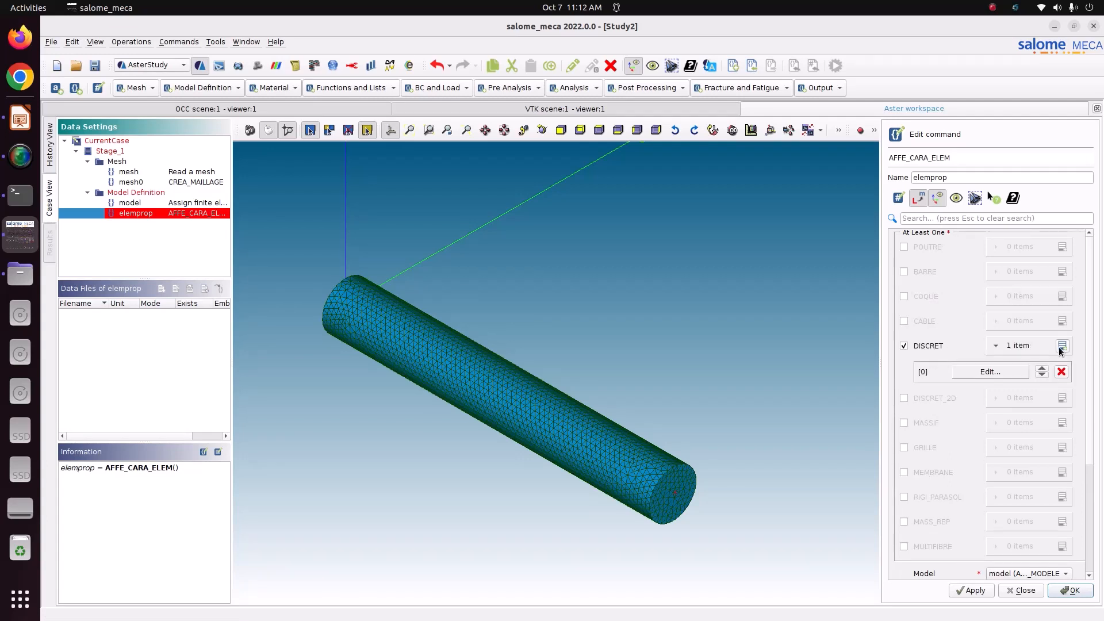
Set the discrete entry's CARA to K_TR_D_N and apply it to a group of elements
click(988, 372)
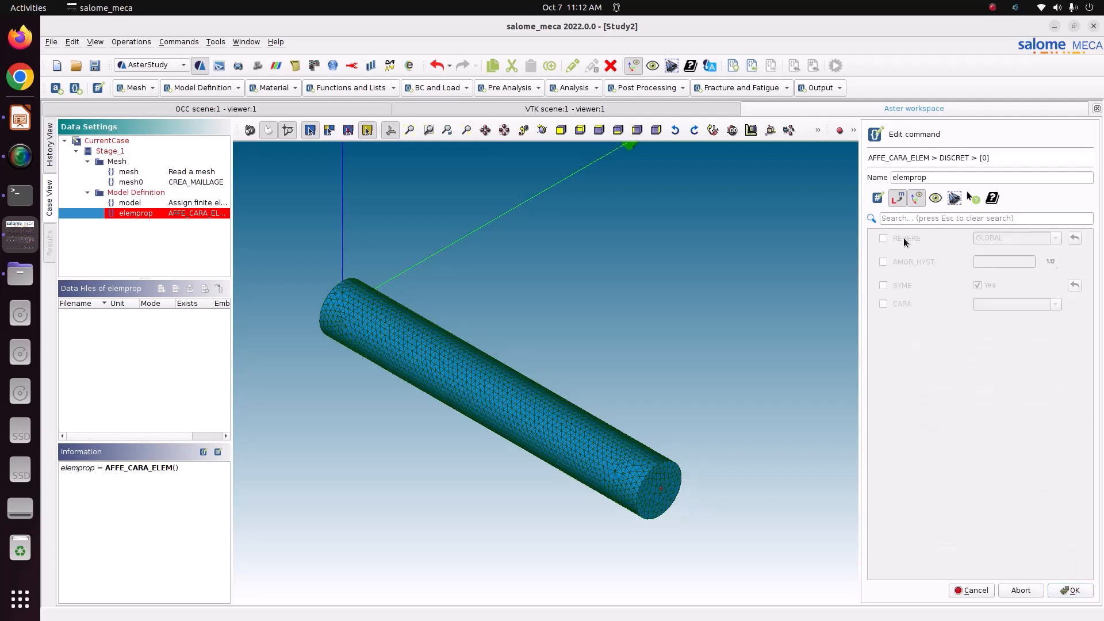
click(884, 305)
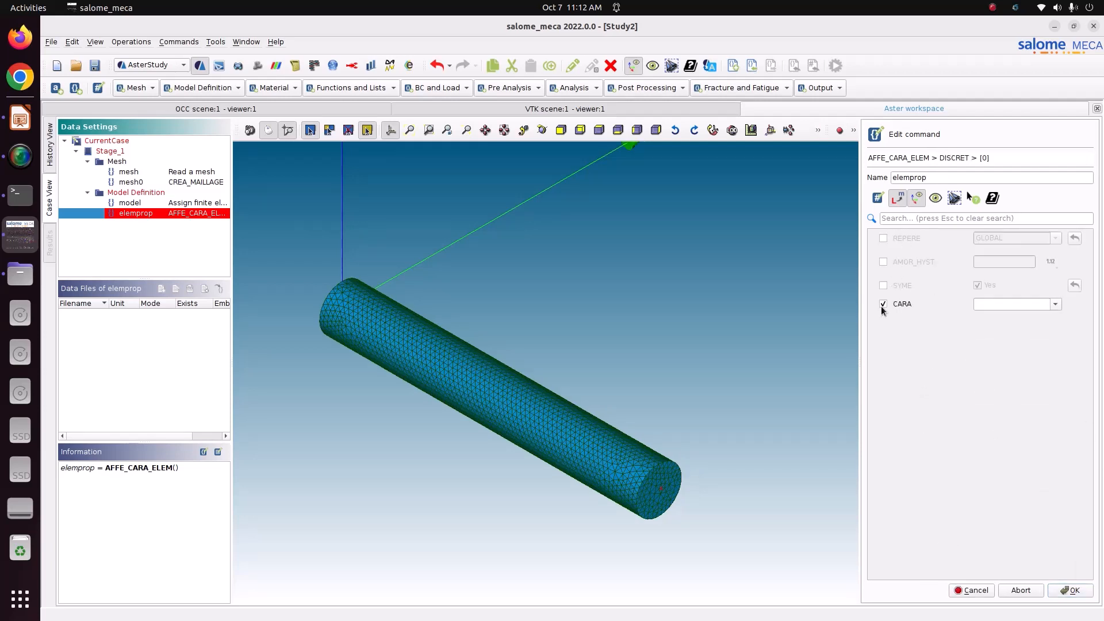
click(1056, 304)
scroll(1009, 385, down, 2)
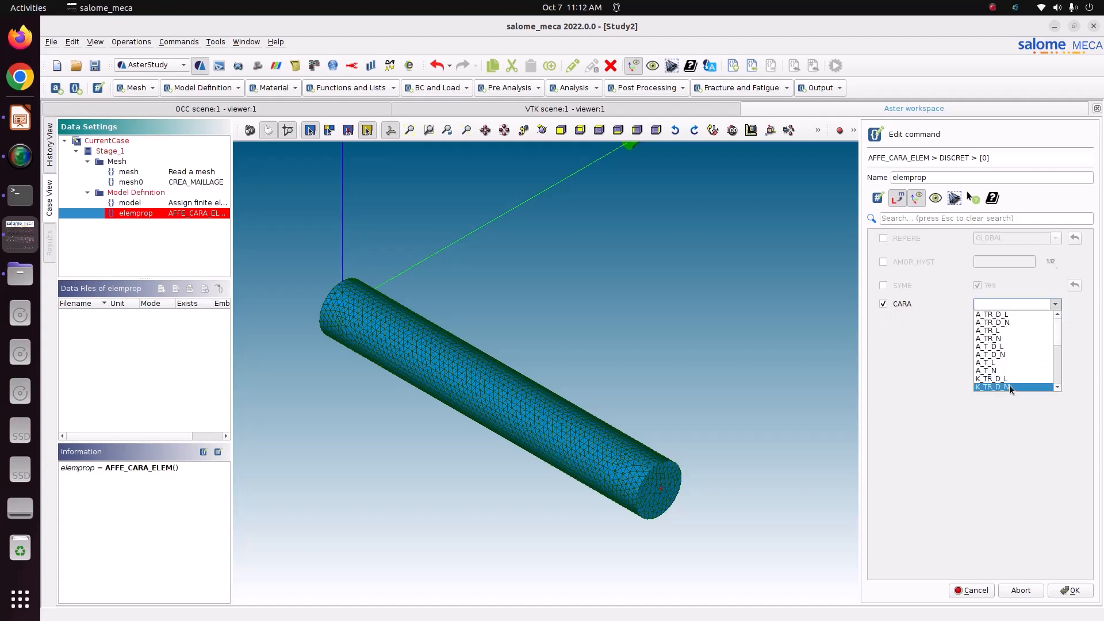
scroll(1012, 379, down, 1)
click(1023, 387)
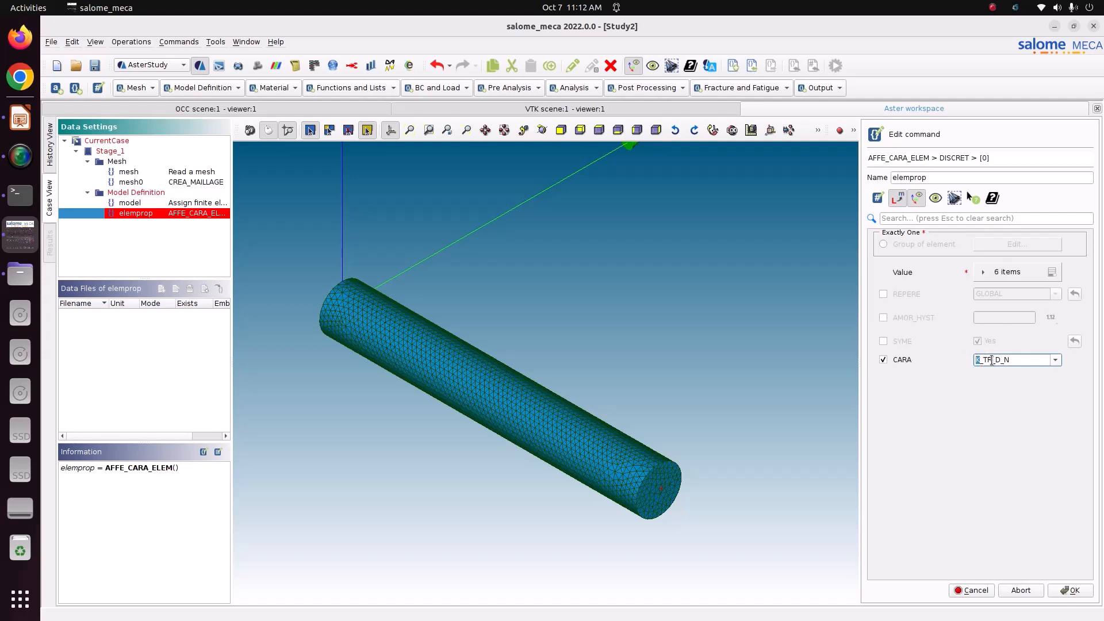
drag(998, 362, 1024, 360)
click(884, 245)
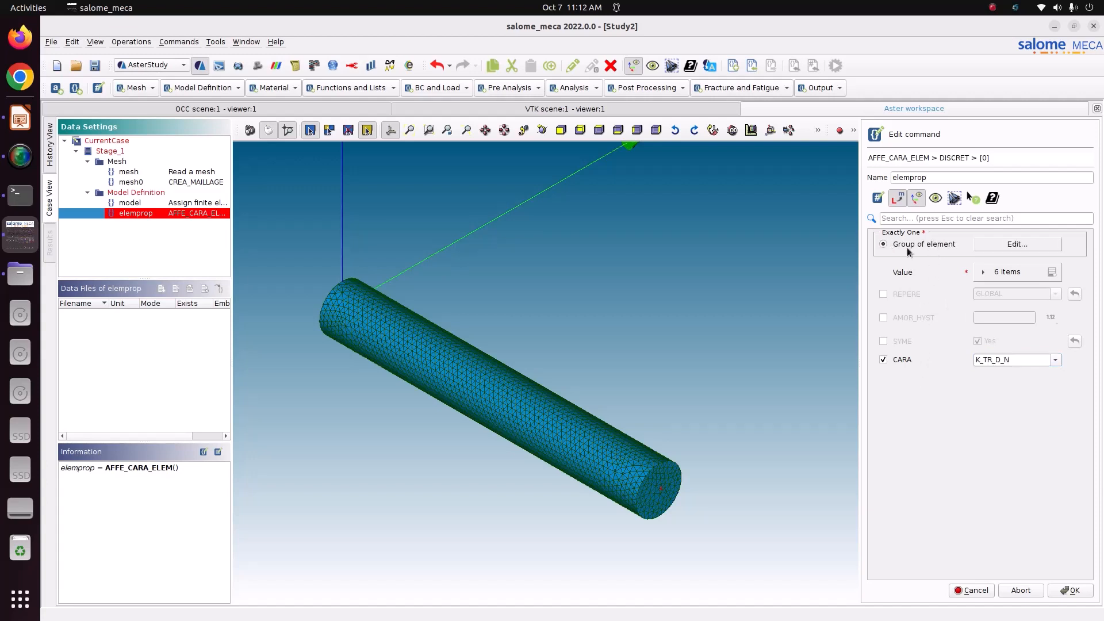
Assign the discrete stiffness entry to the element group 'load'
click(989, 247)
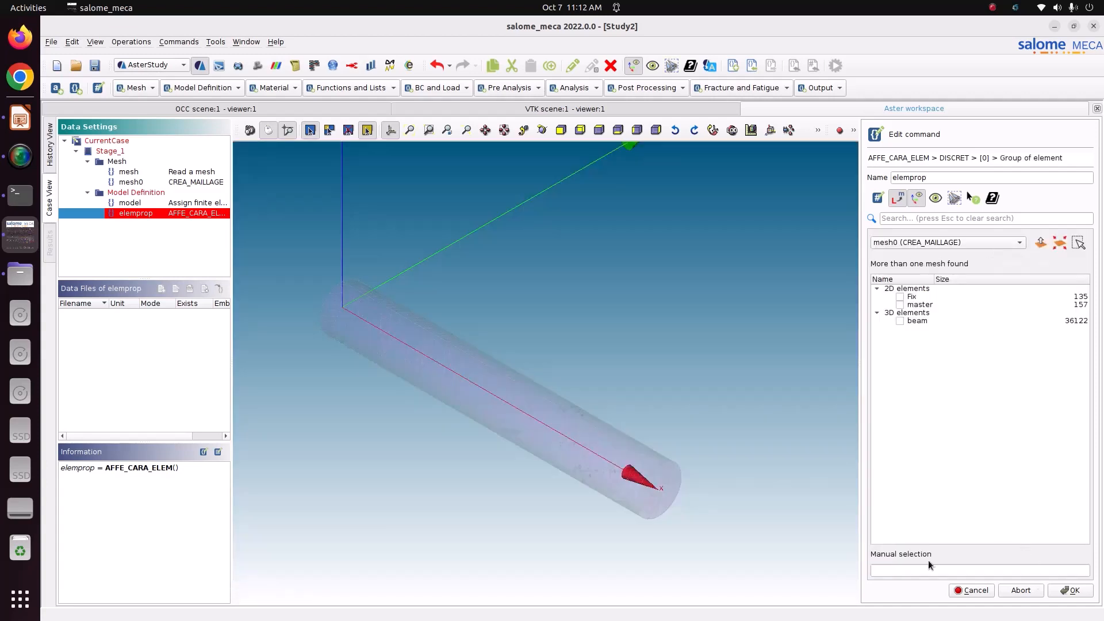
click(906, 571)
text(load)
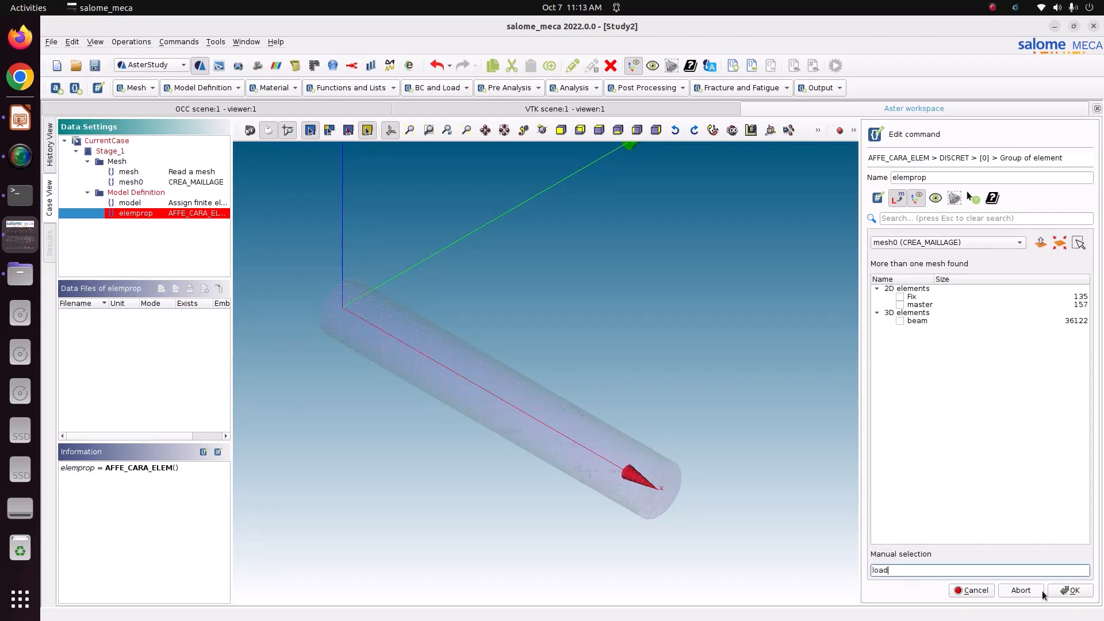
click(1063, 591)
Enter 0.1 for all six K_TR_D_N stiffness values and commit them
click(1003, 274)
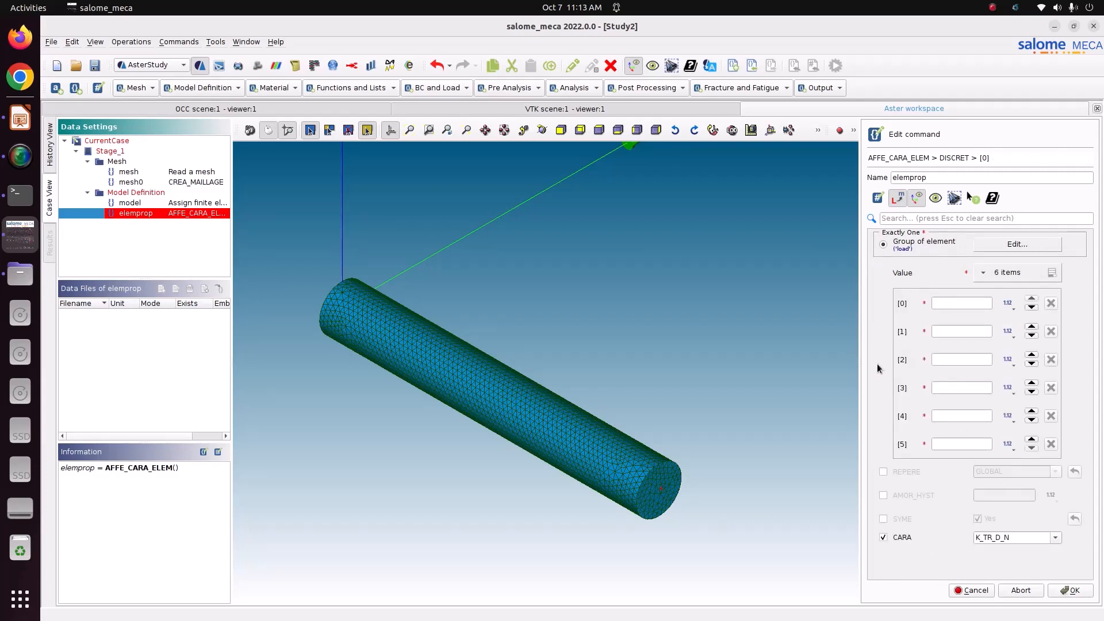
click(957, 301)
text(0.1)
click(962, 331)
text(0.1)
click(967, 354)
text(0.1)
click(953, 388)
text(0.1)
click(952, 414)
text(0.1)
click(945, 446)
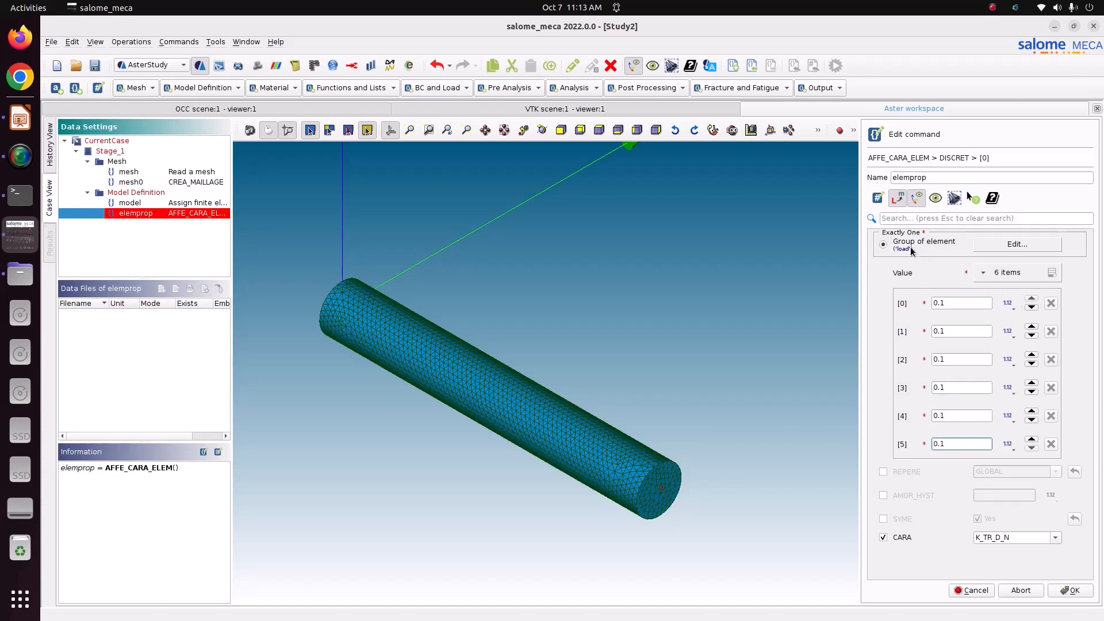
click(1069, 589)
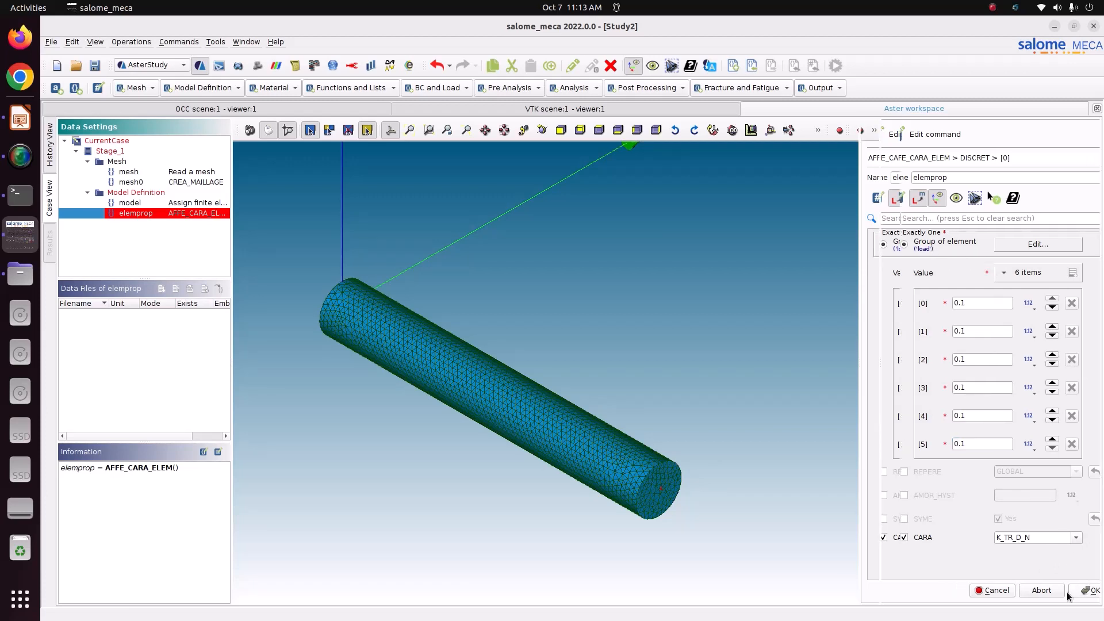
Store the elemprop command, start a new material definition, and bring up the tutorial slides
click(984, 591)
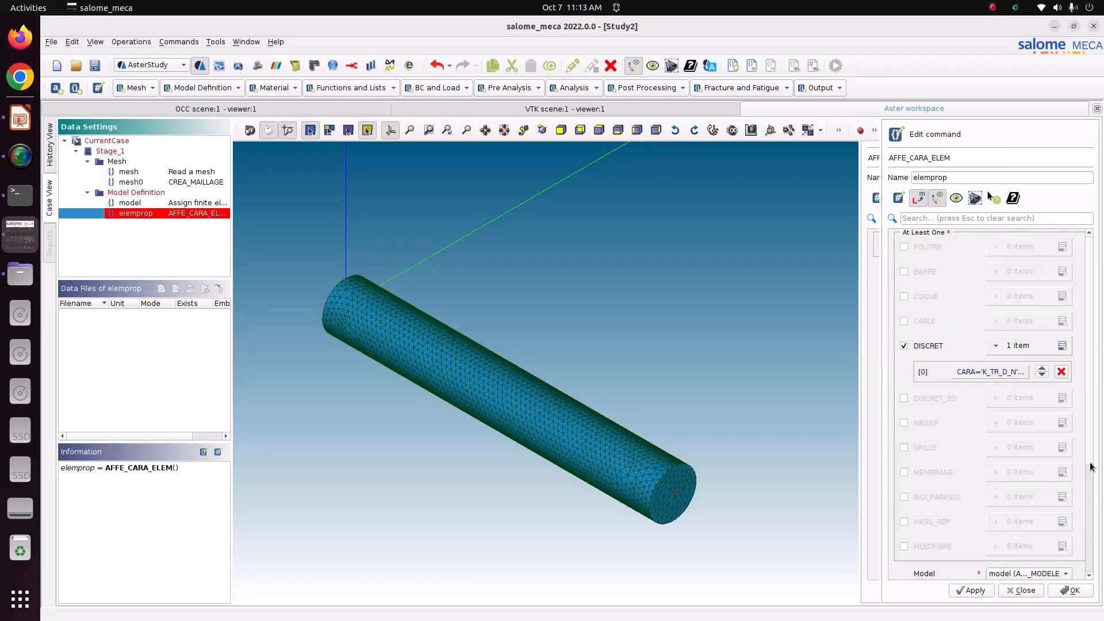
scroll(1090, 431, down, 5)
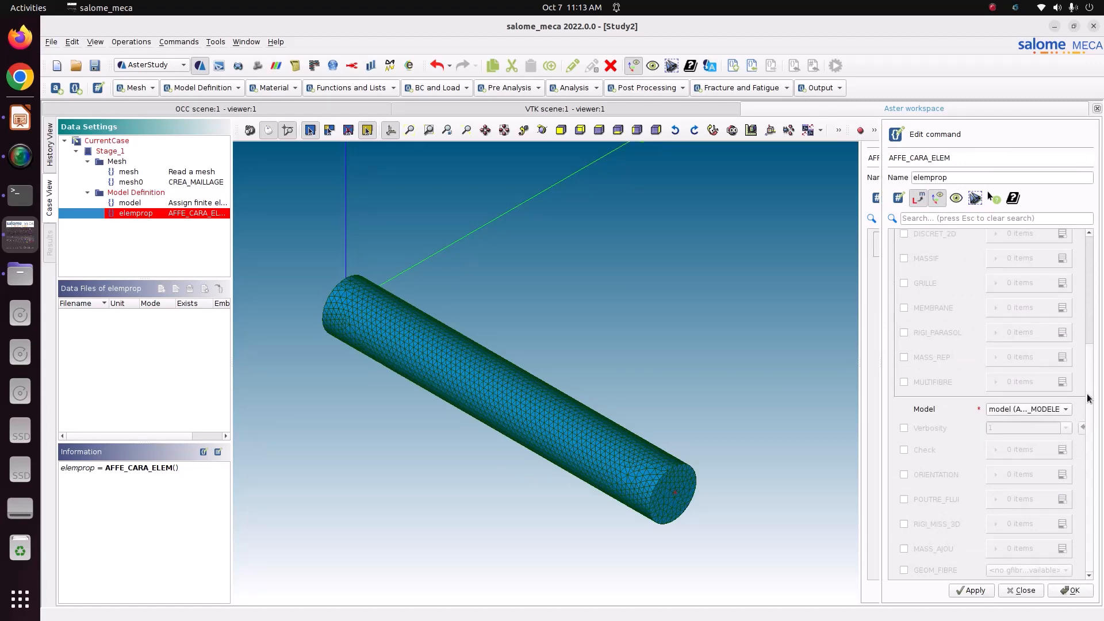
click(961, 594)
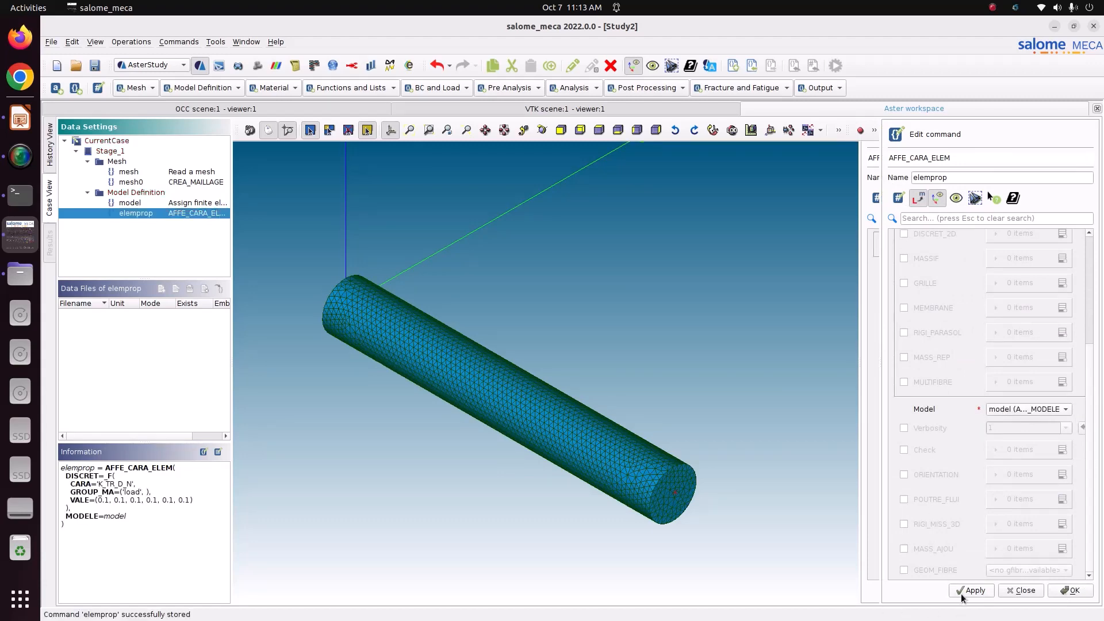
click(1074, 594)
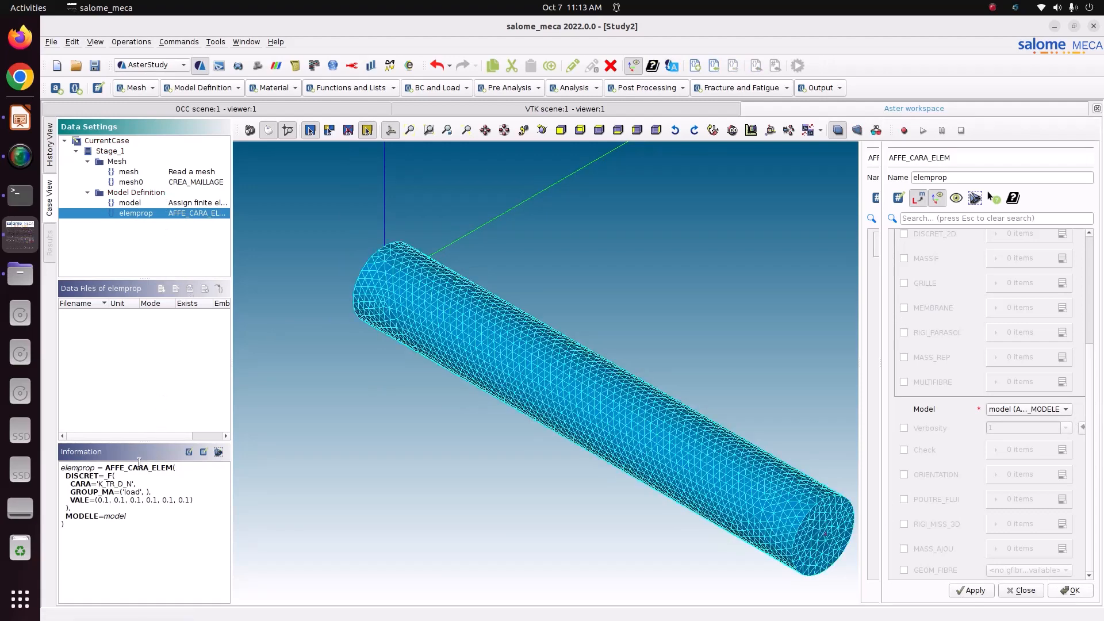
click(267, 92)
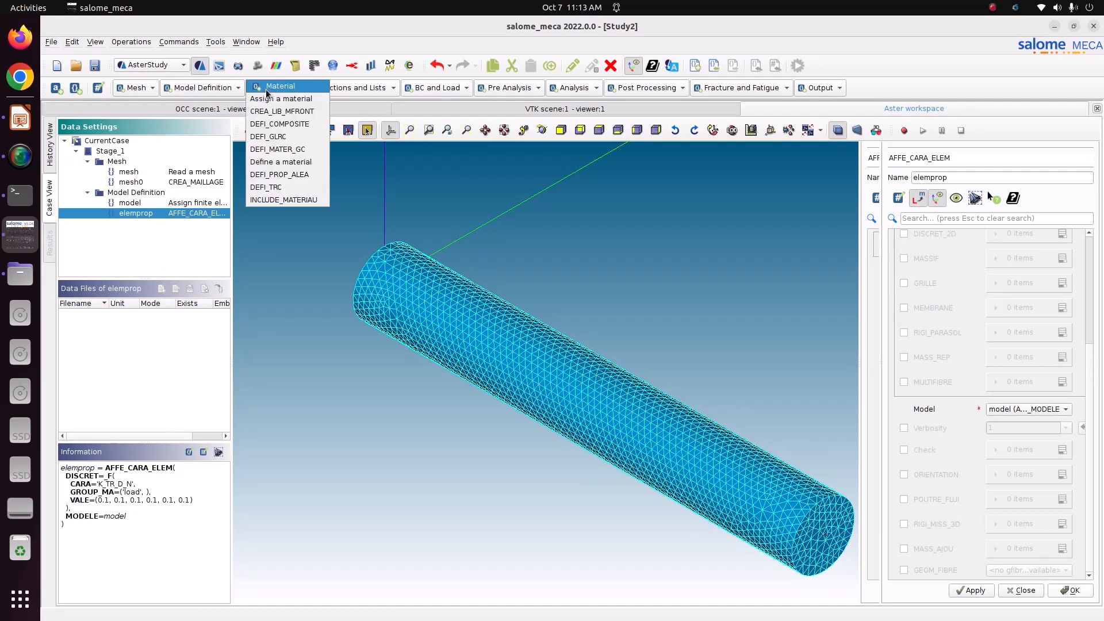
click(272, 162)
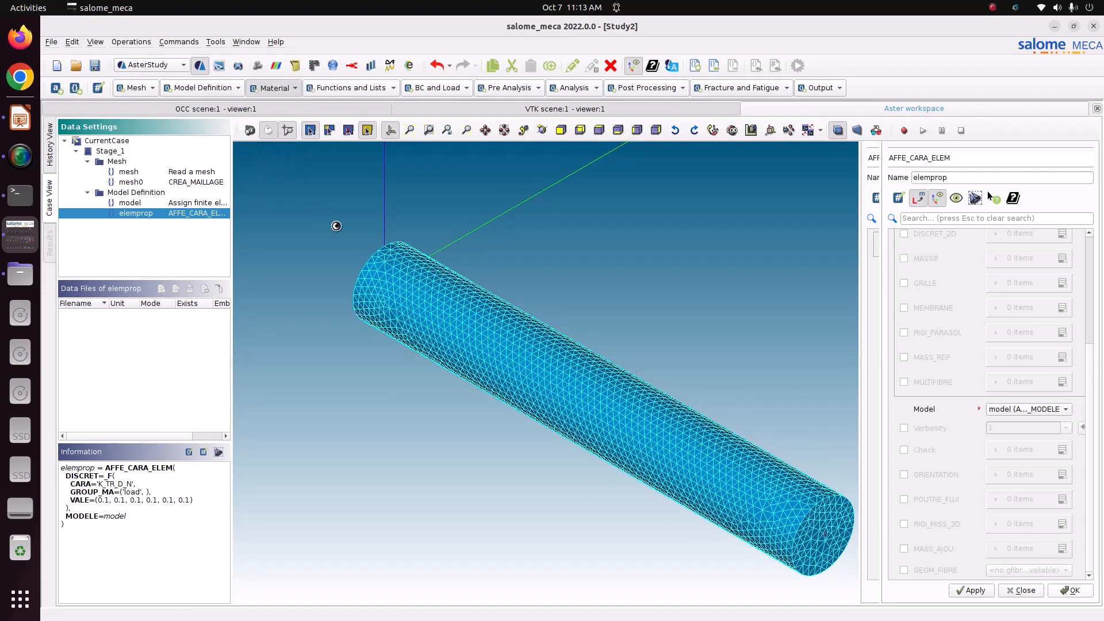
click(20, 118)
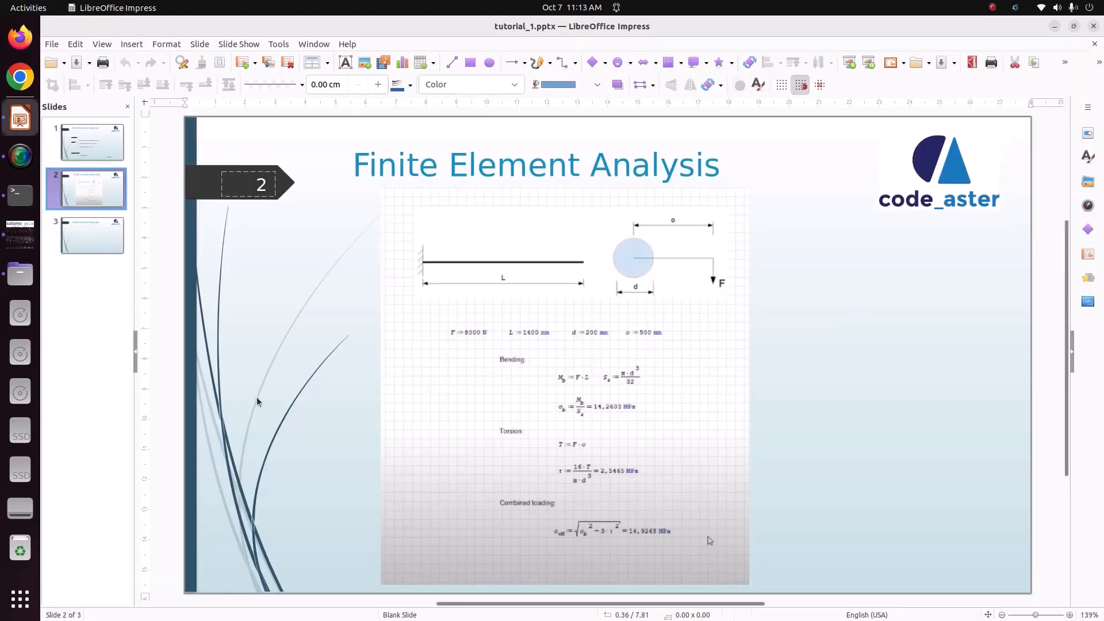
Read the material properties on slide 1, then return to salome_meca
click(101, 144)
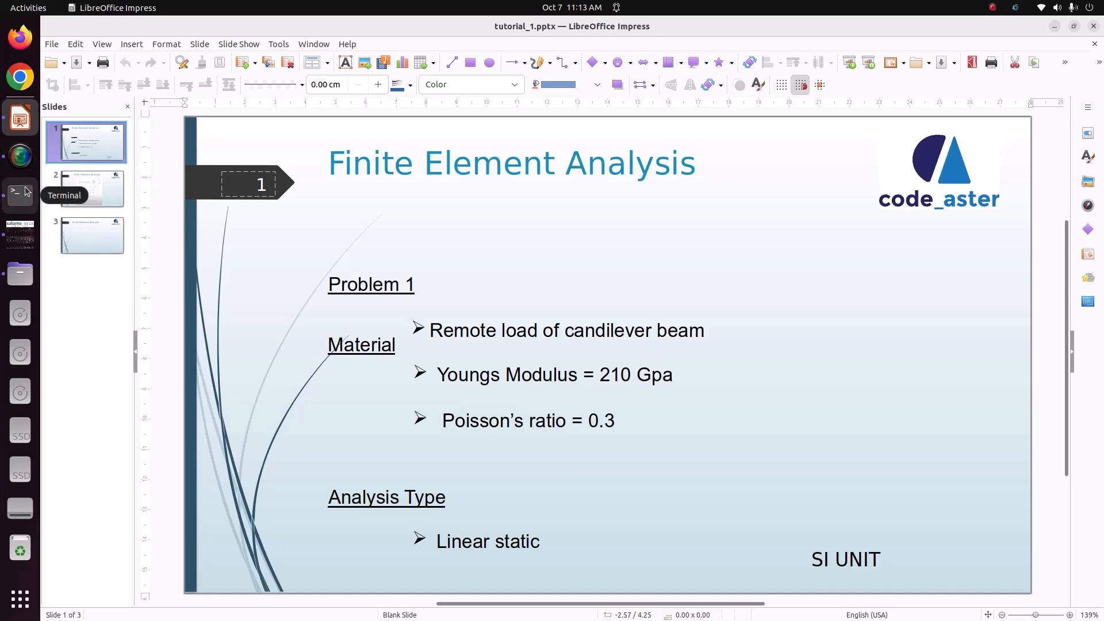
click(23, 233)
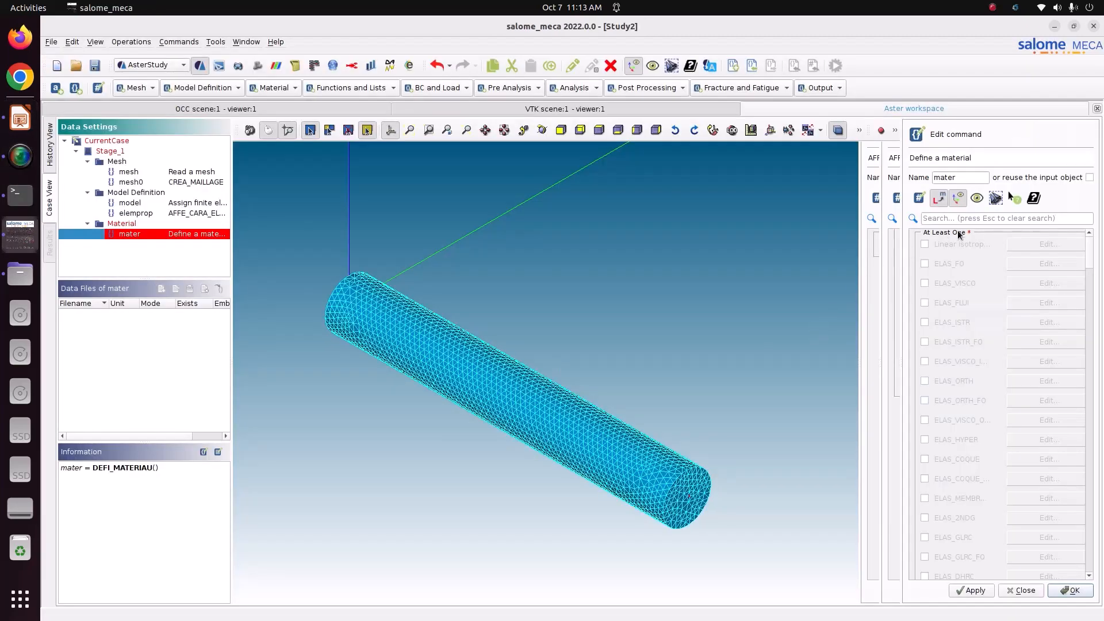
Give mater linear isotropic elasticity with E = 210e9 and NU = 0.3, and store it
click(941, 246)
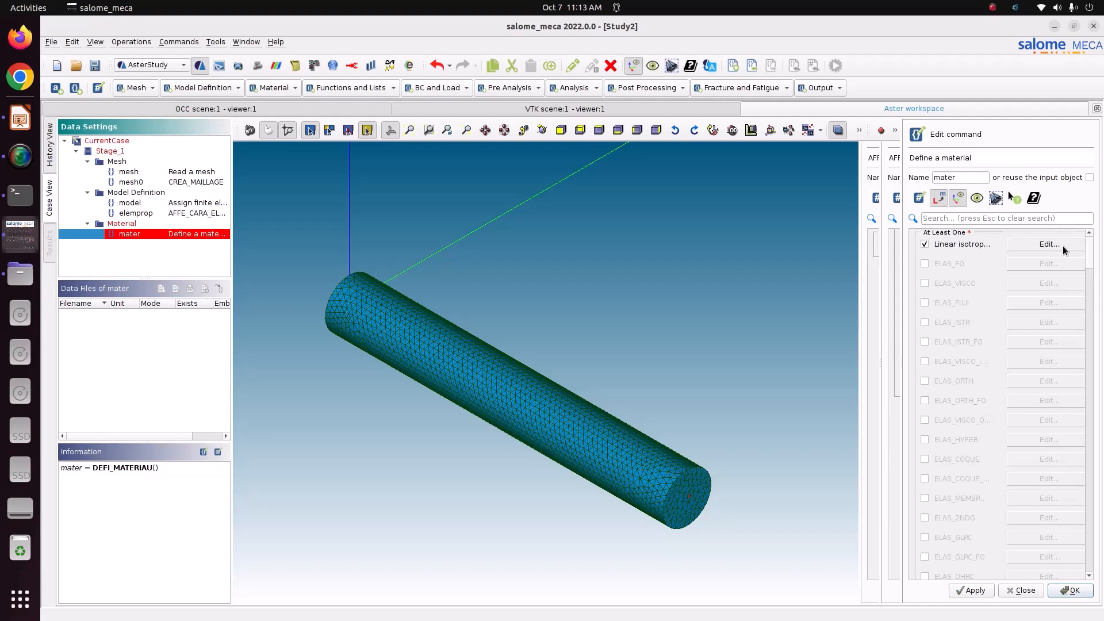
click(1063, 246)
click(1015, 242)
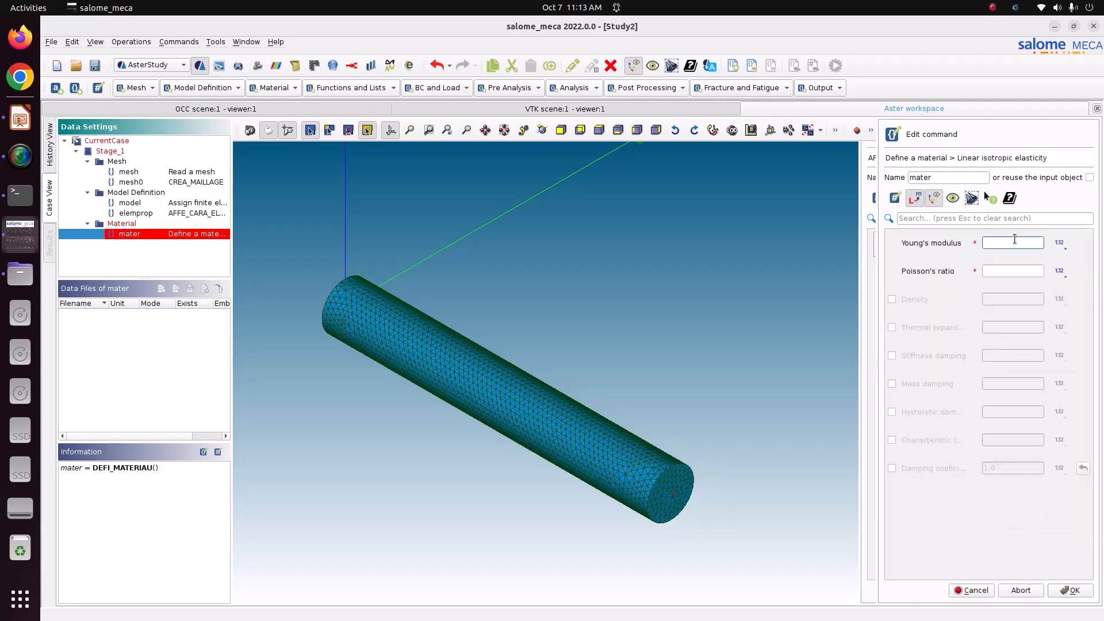
text(210e9)
click(1005, 271)
text(0.3)
click(1076, 595)
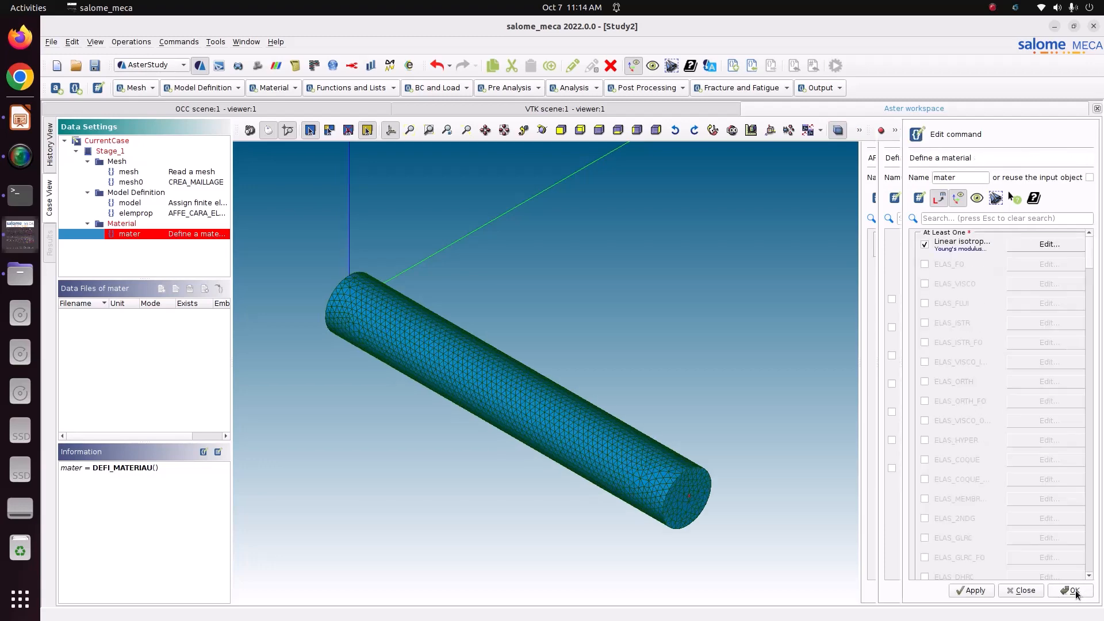
click(978, 595)
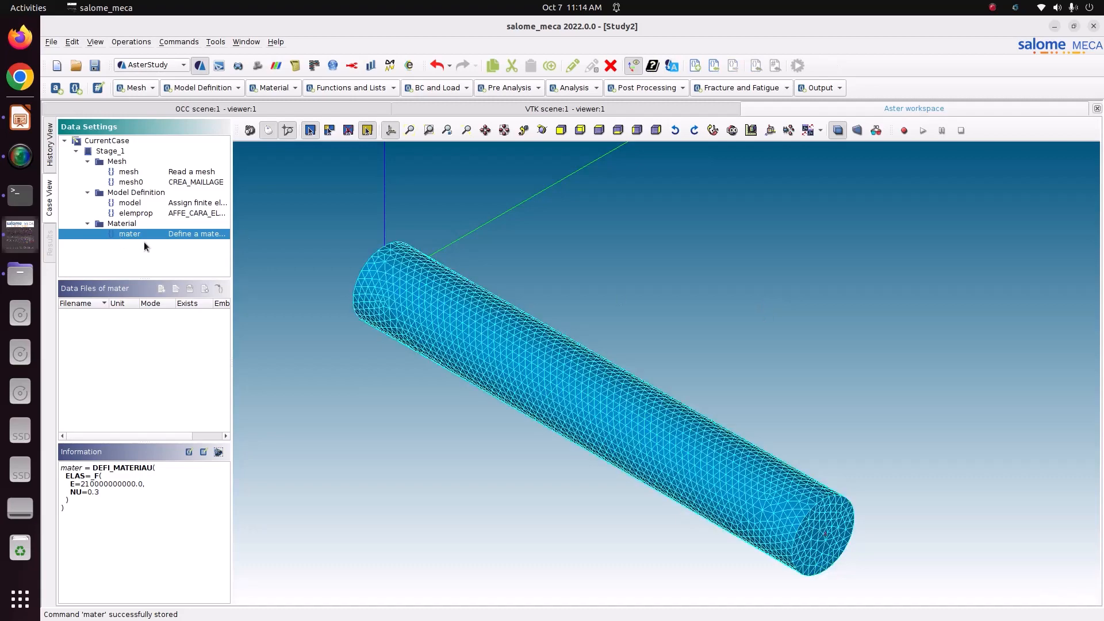
Start a material assignment on mesh0 that also includes the model
click(283, 89)
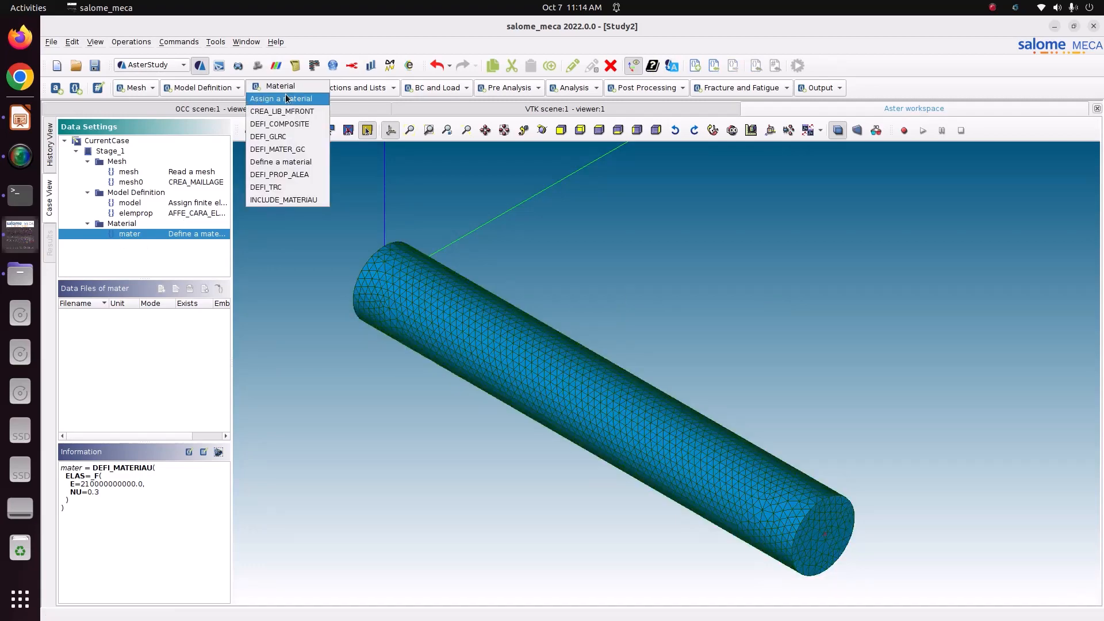
click(285, 94)
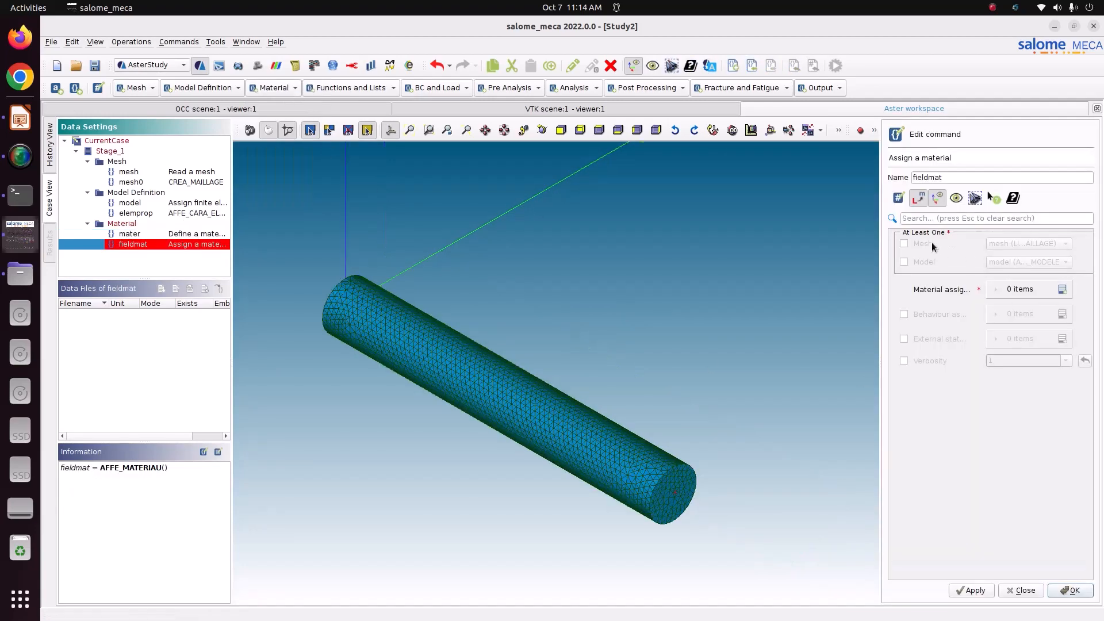
click(929, 243)
click(1054, 244)
click(1023, 253)
click(917, 262)
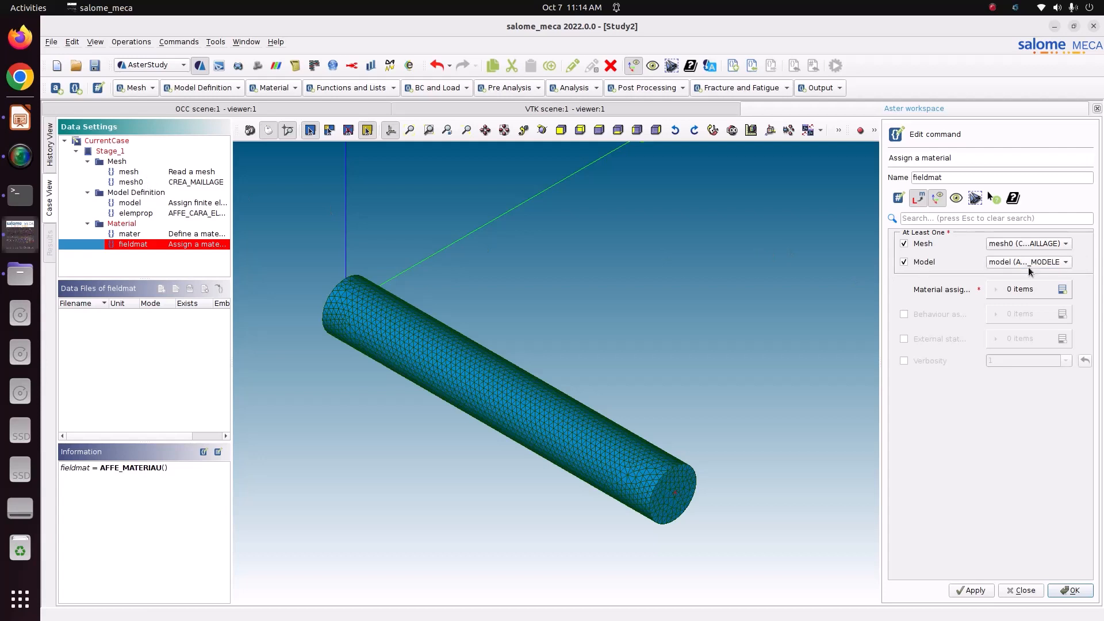
Add an Everywhere assignment of mater and store fieldmat
click(1063, 289)
click(1005, 315)
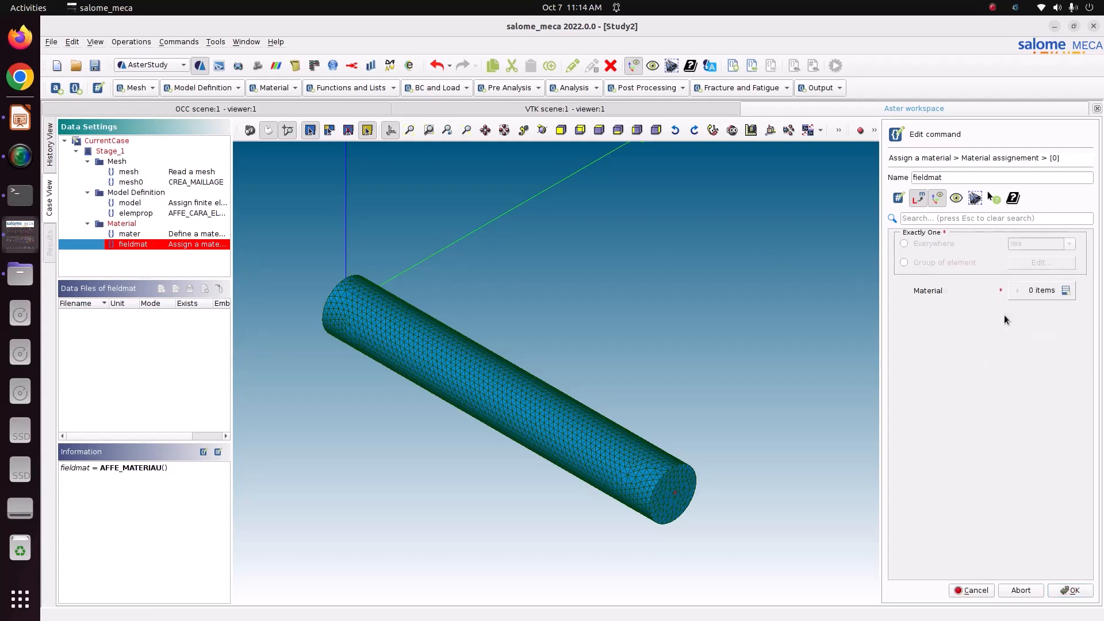
click(934, 243)
click(1066, 290)
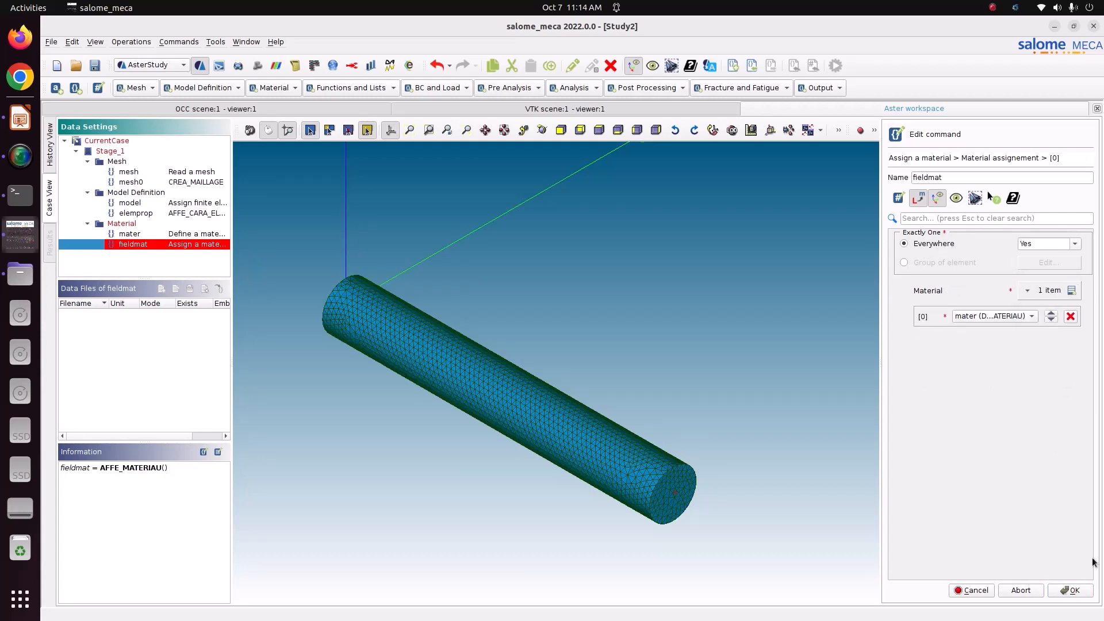
click(1071, 591)
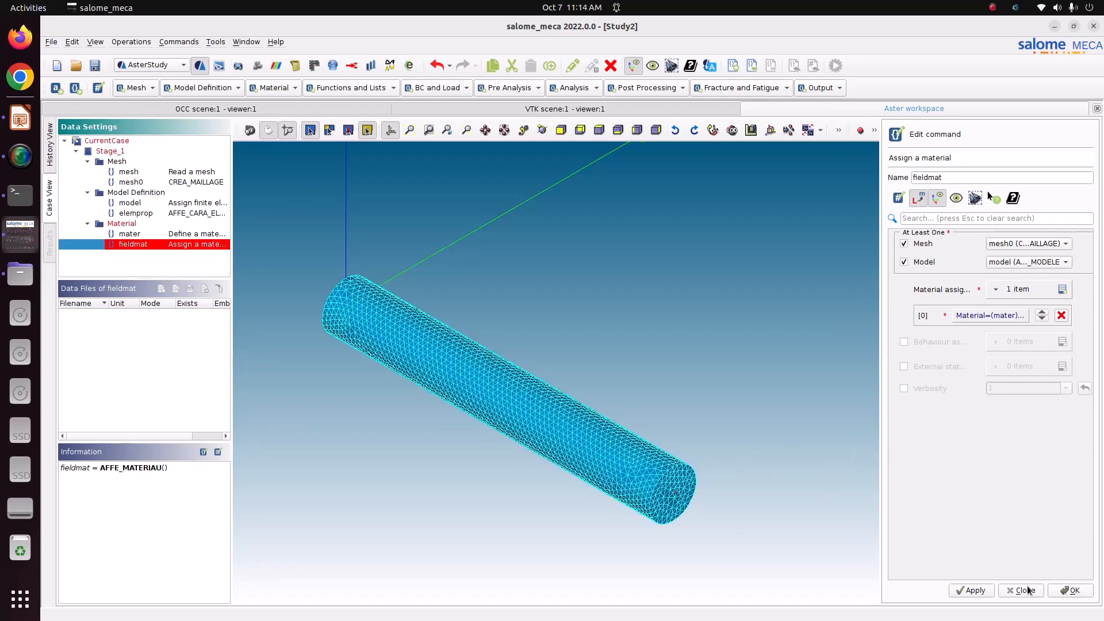
click(1080, 591)
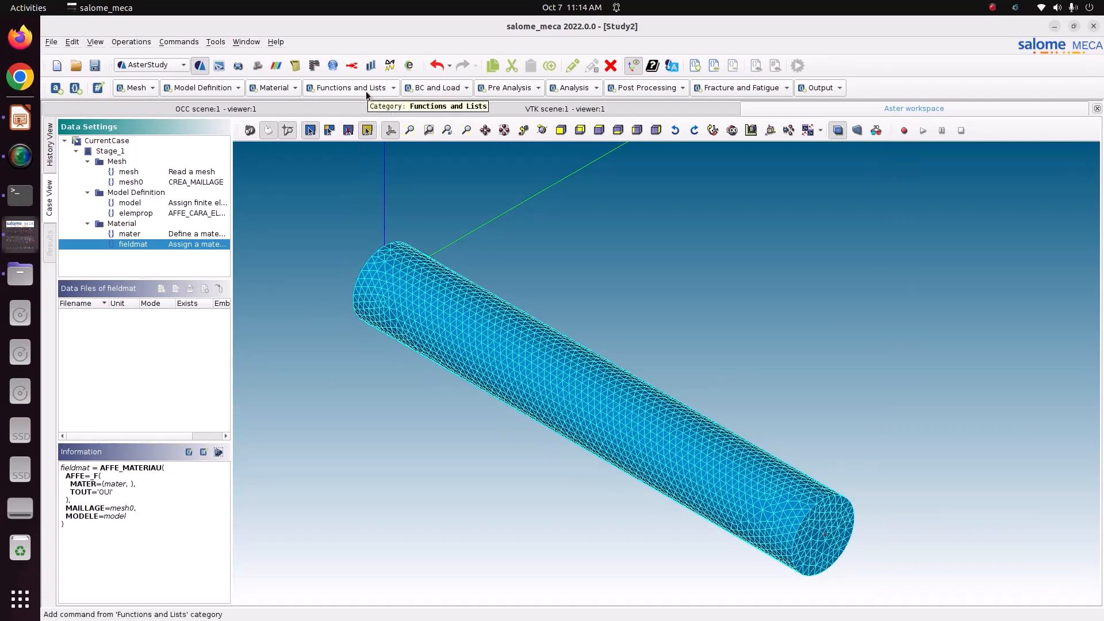
Create the AFFE_CHAR_MECA command 'load', then view slide 2's beam diagram in Impress
click(440, 88)
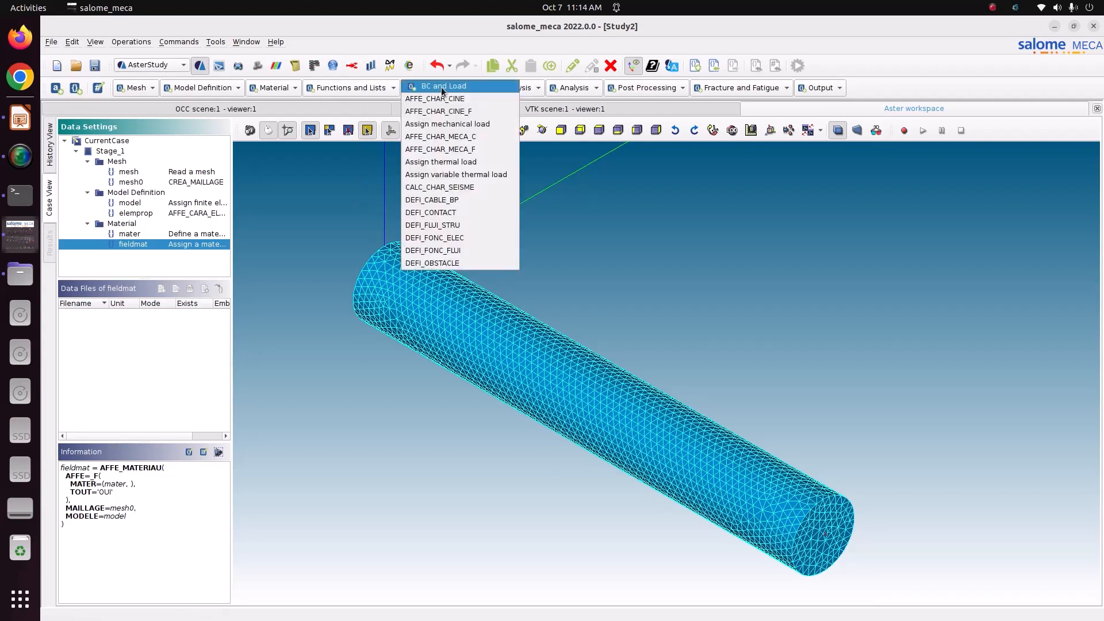
click(433, 124)
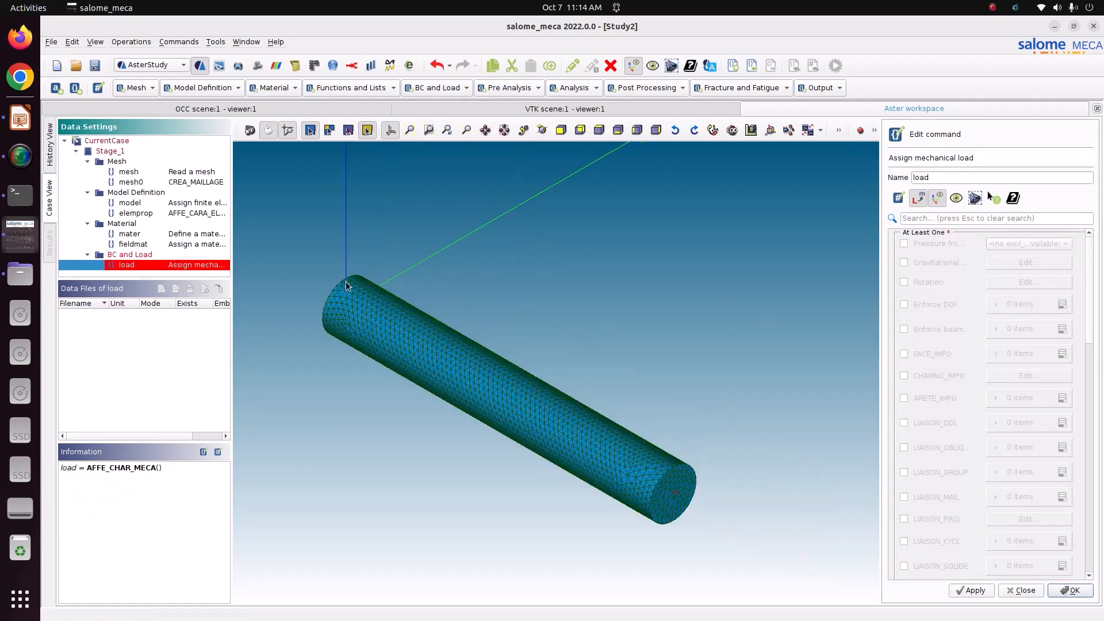
click(20, 119)
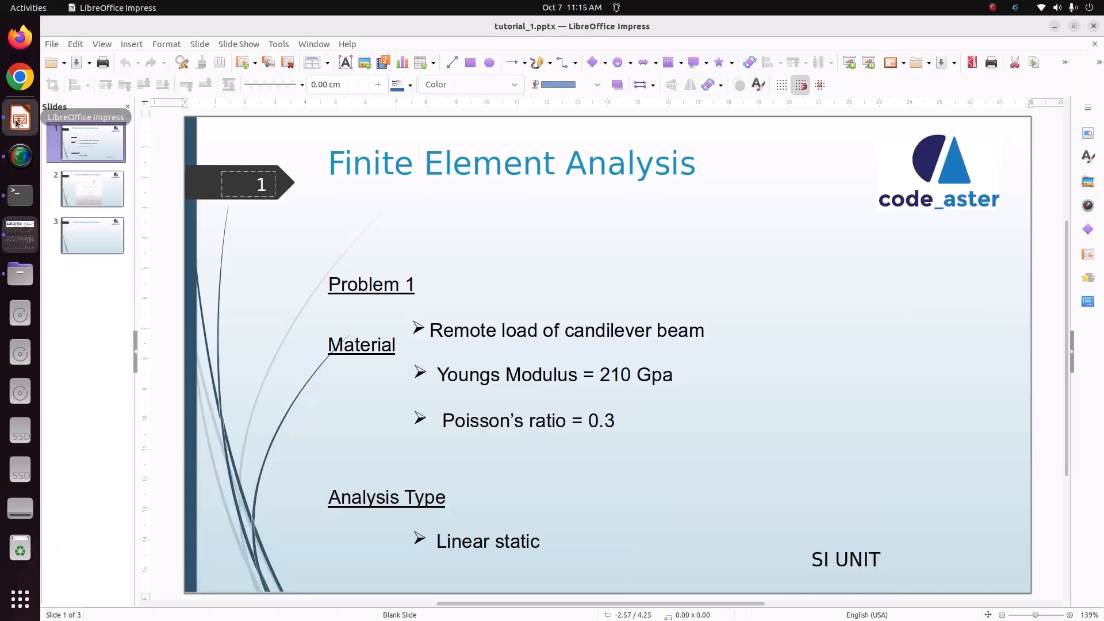
click(92, 188)
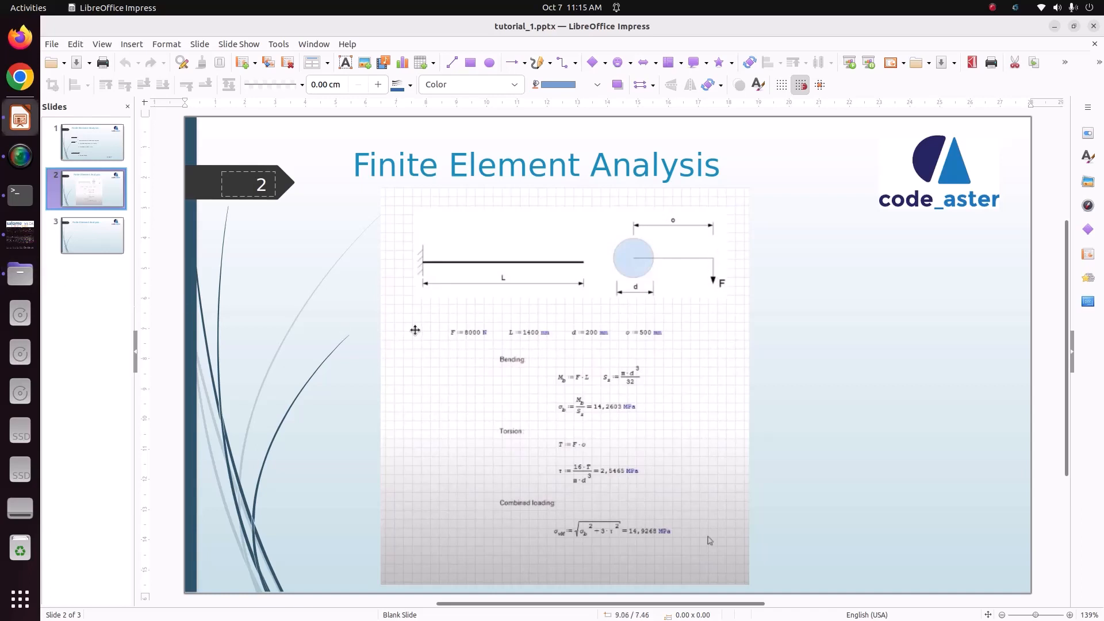
Switch from Impress back to the salome_meca study showing the 'load' command
click(13, 241)
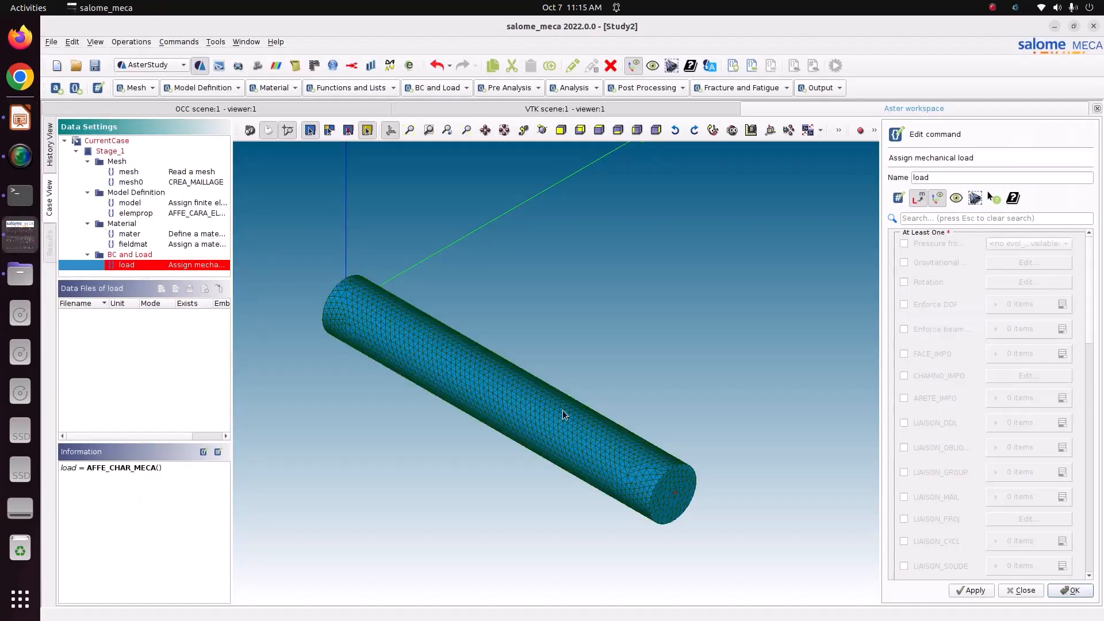
Add an Enforce DOF entry to the load, applied to the Fix element group
click(936, 304)
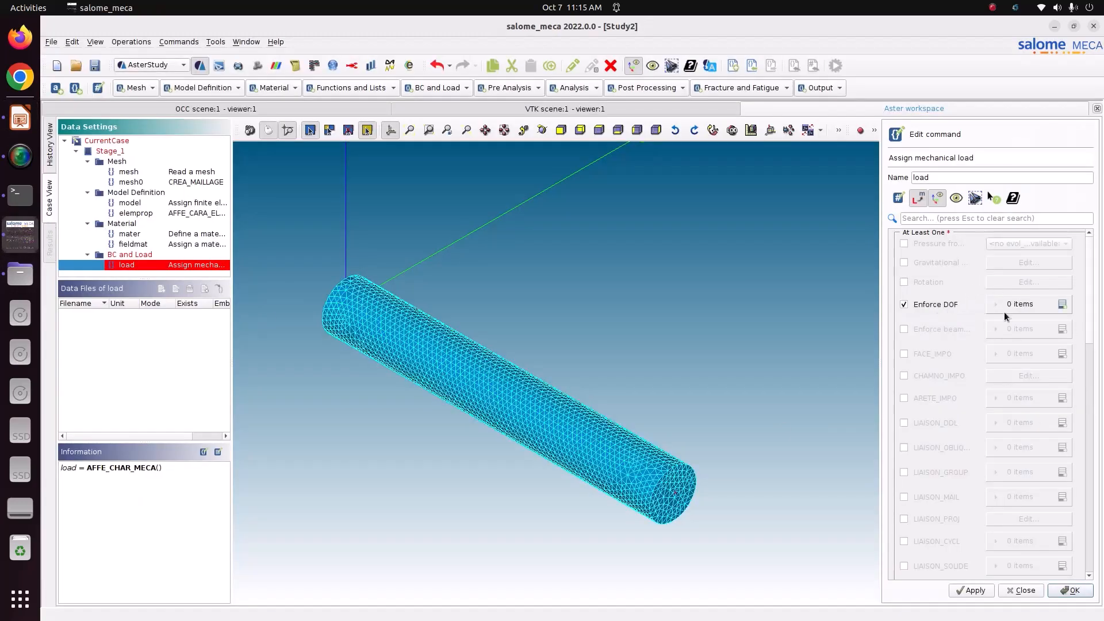
click(1062, 305)
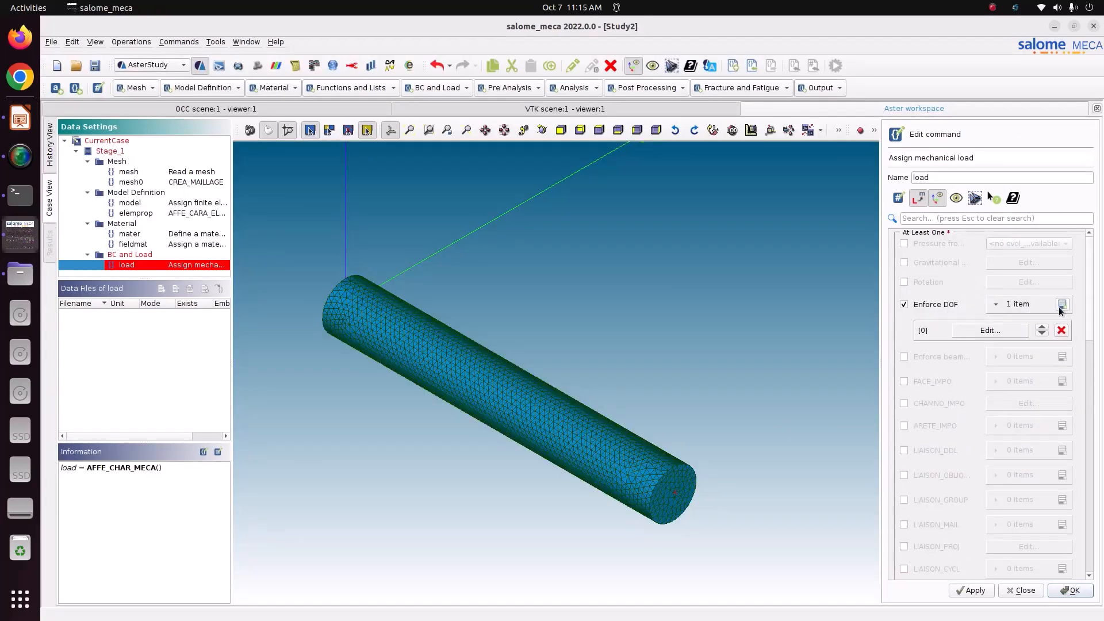
click(993, 329)
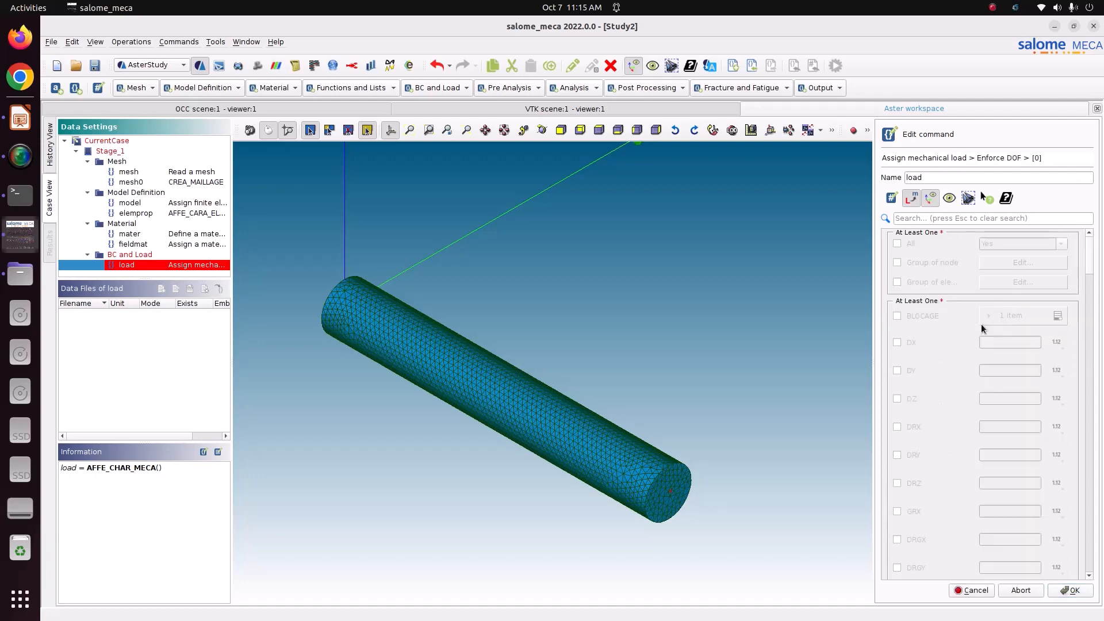
click(938, 281)
click(1023, 282)
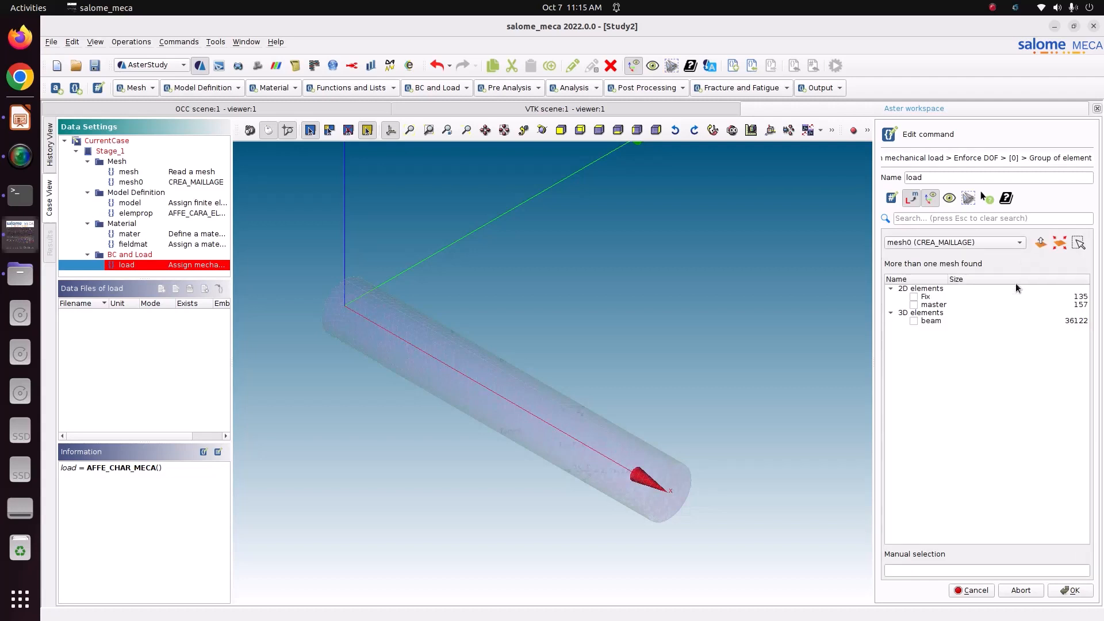
click(914, 298)
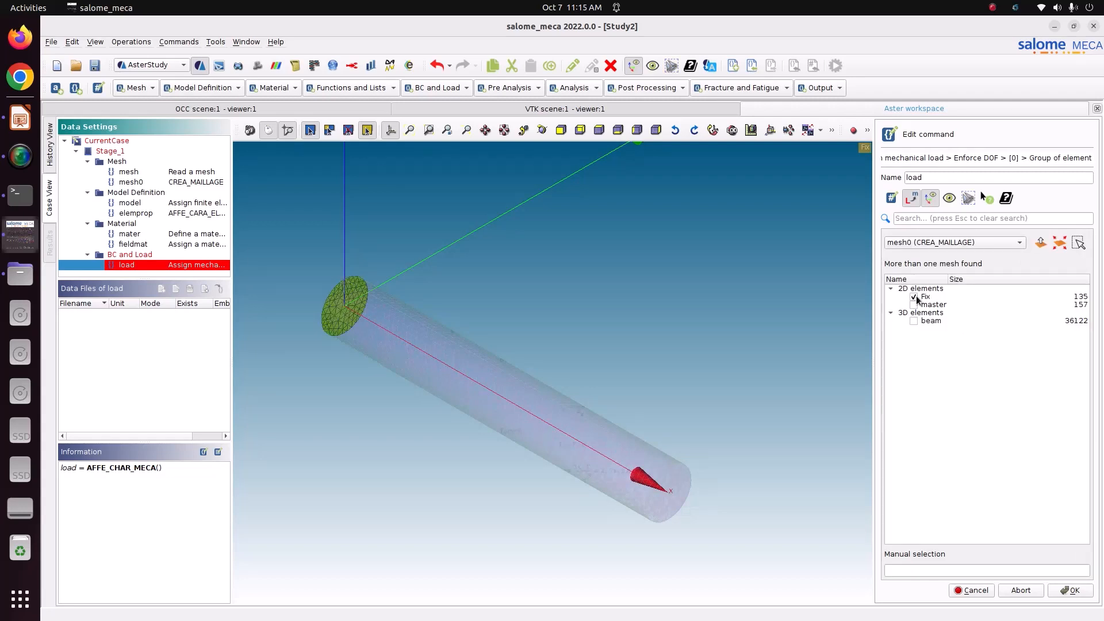
click(1077, 591)
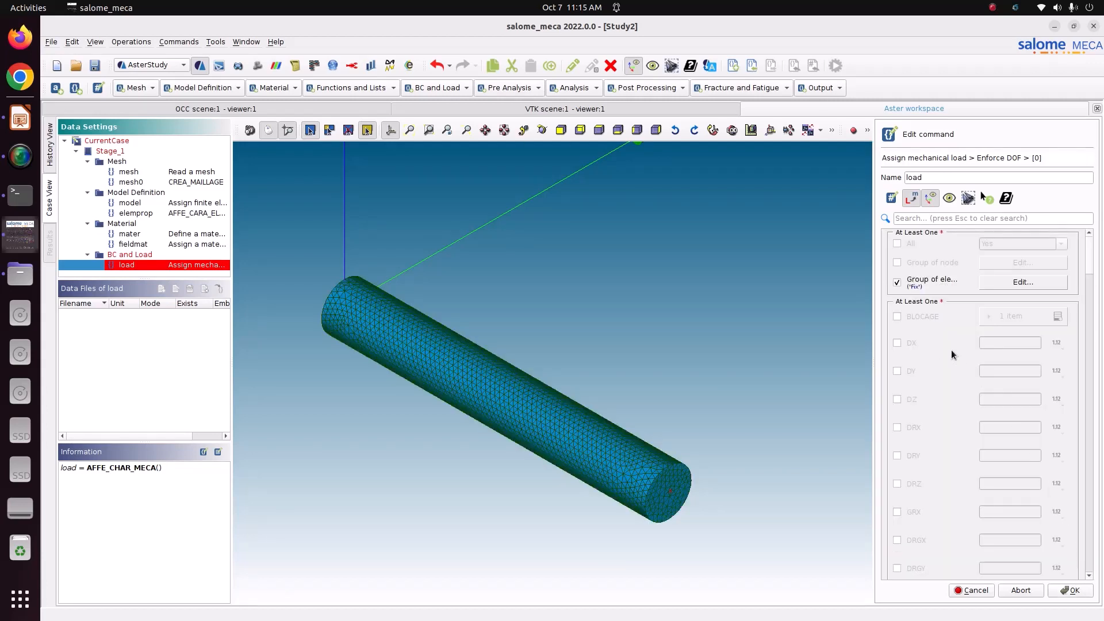
Restrain DX, DY and DZ to 0 on the Fix group and confirm the entry
click(913, 342)
click(913, 371)
click(912, 399)
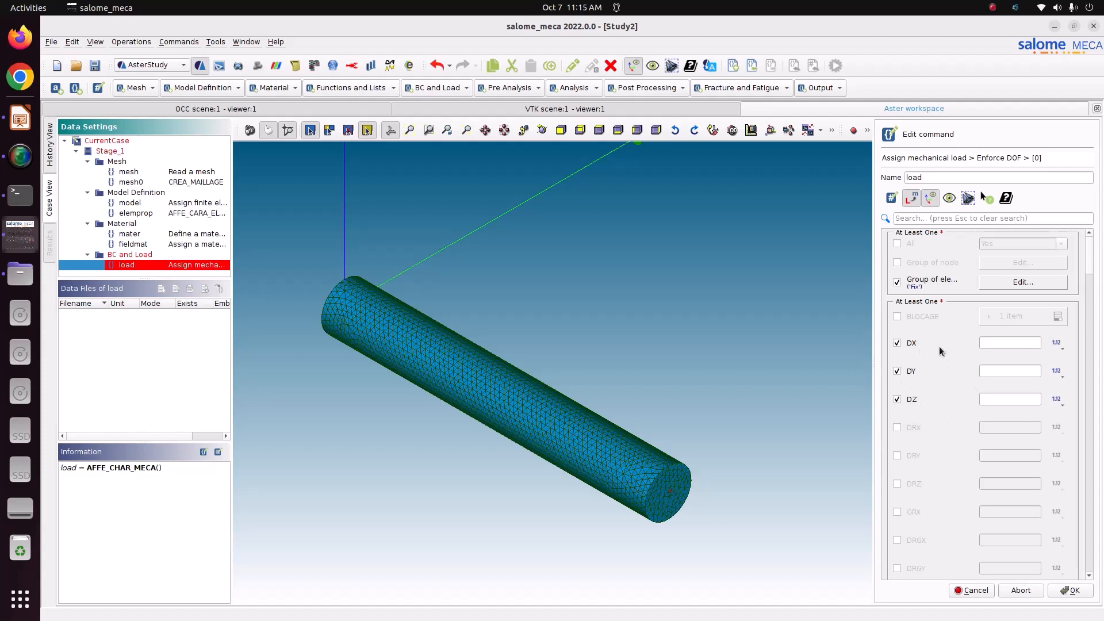
click(998, 343)
key(Tab)
key(Tab)
text(0)
key(Tab)
key(Tab)
click(1075, 592)
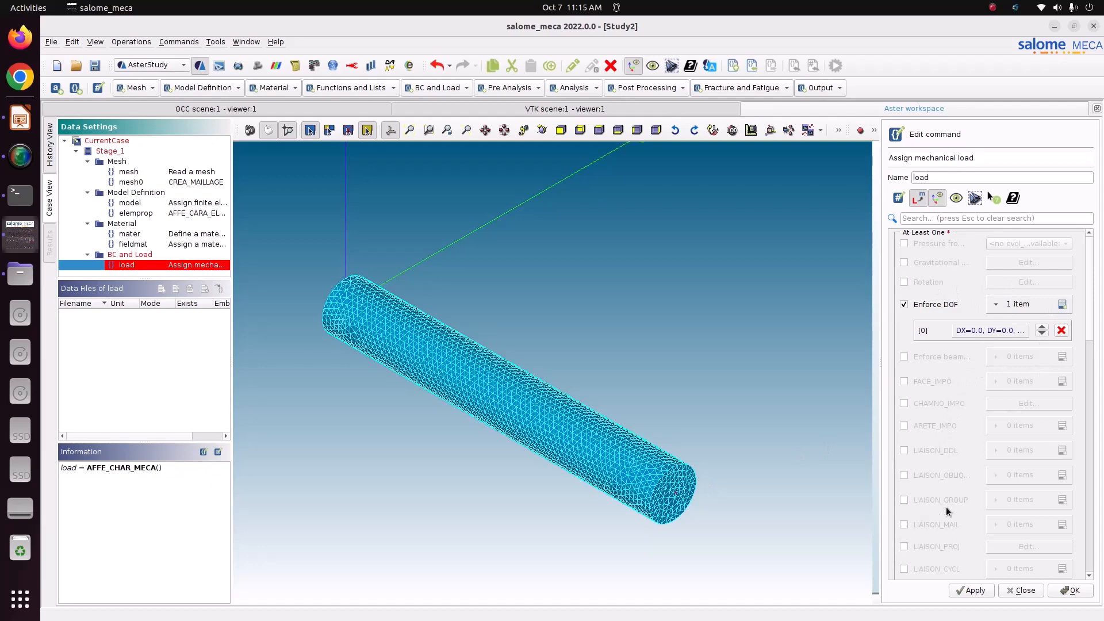
scroll(1086, 338, down, 5)
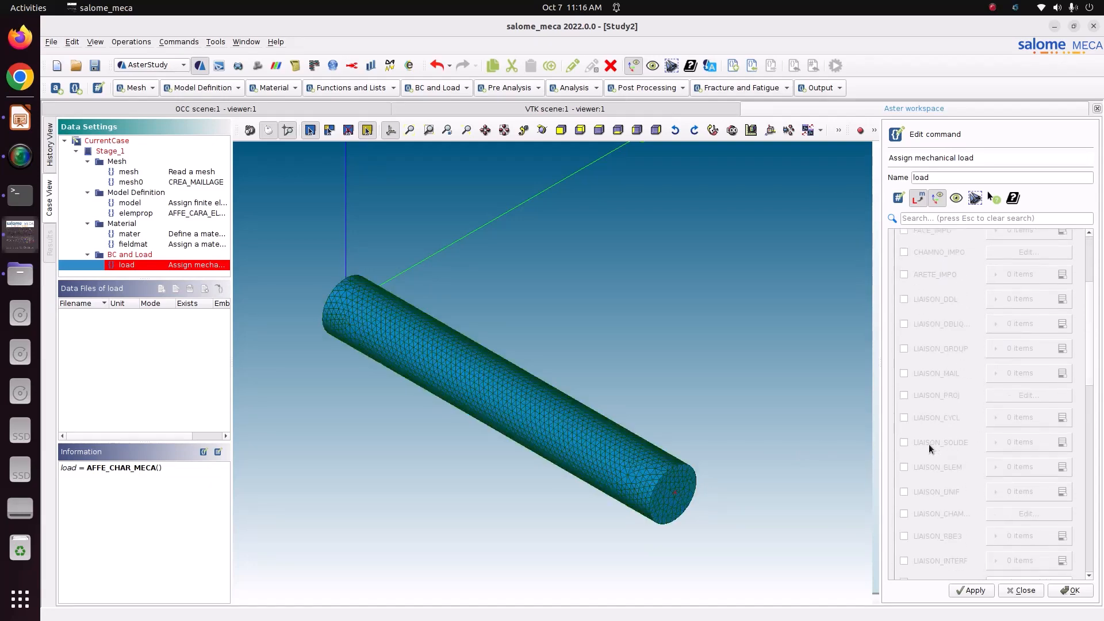
Add a LIAISON_SOLIDE rigid-link entry on the rig_con node group
click(926, 444)
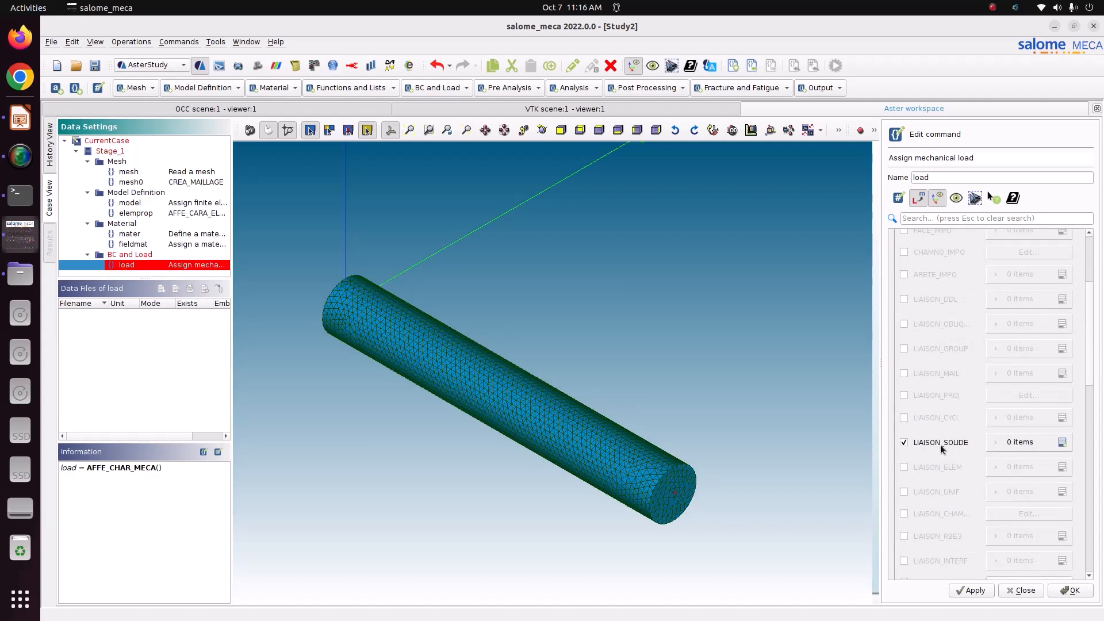
click(1063, 443)
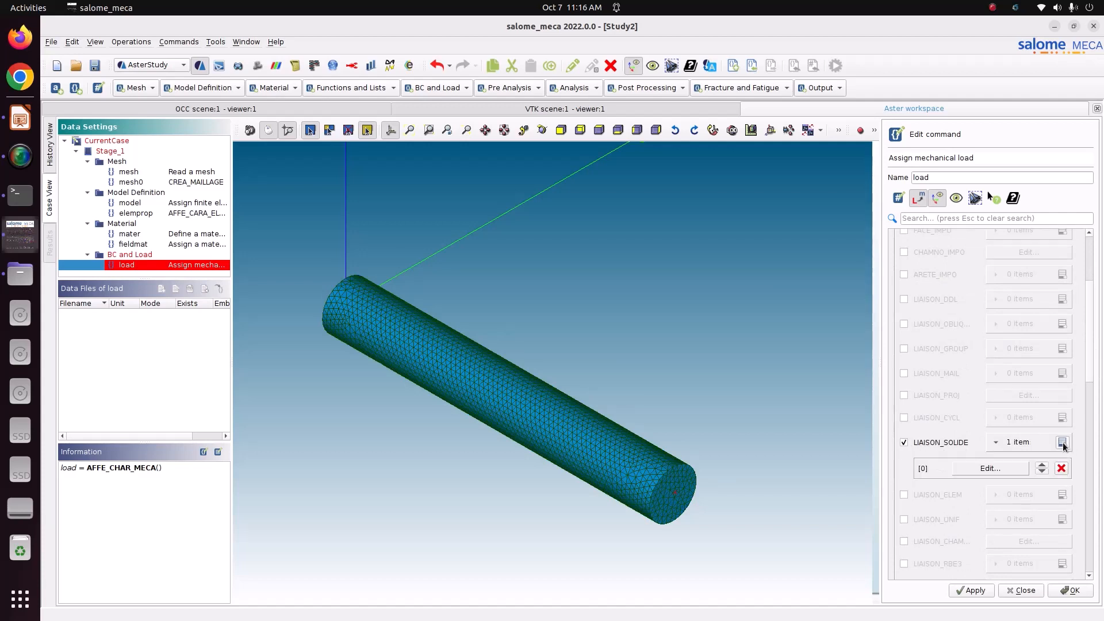
click(1004, 473)
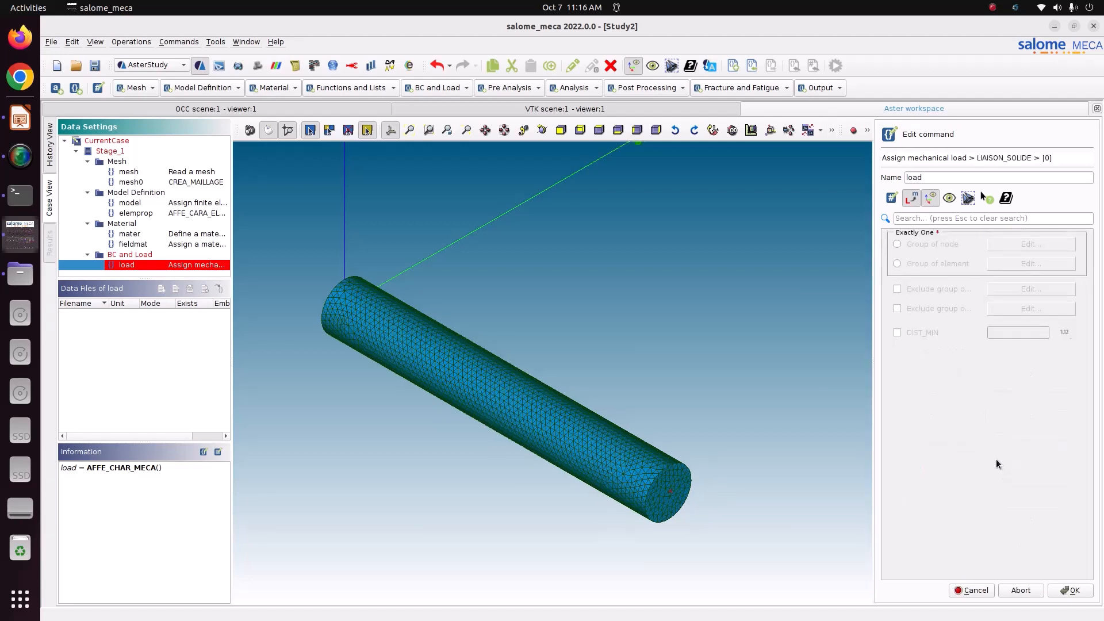
click(905, 247)
click(1002, 244)
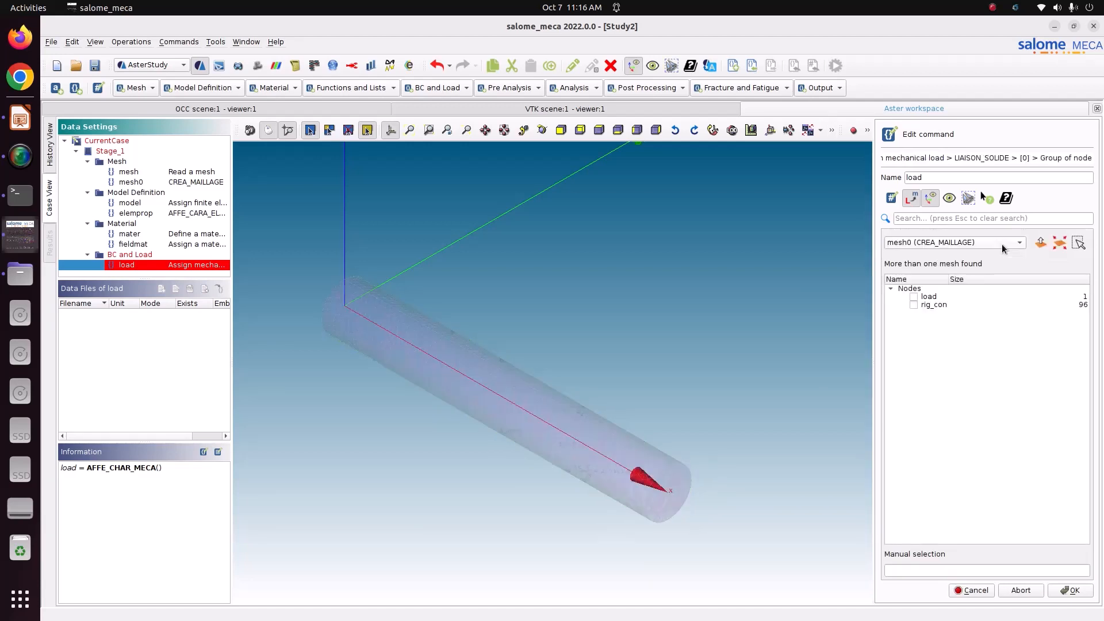
click(914, 305)
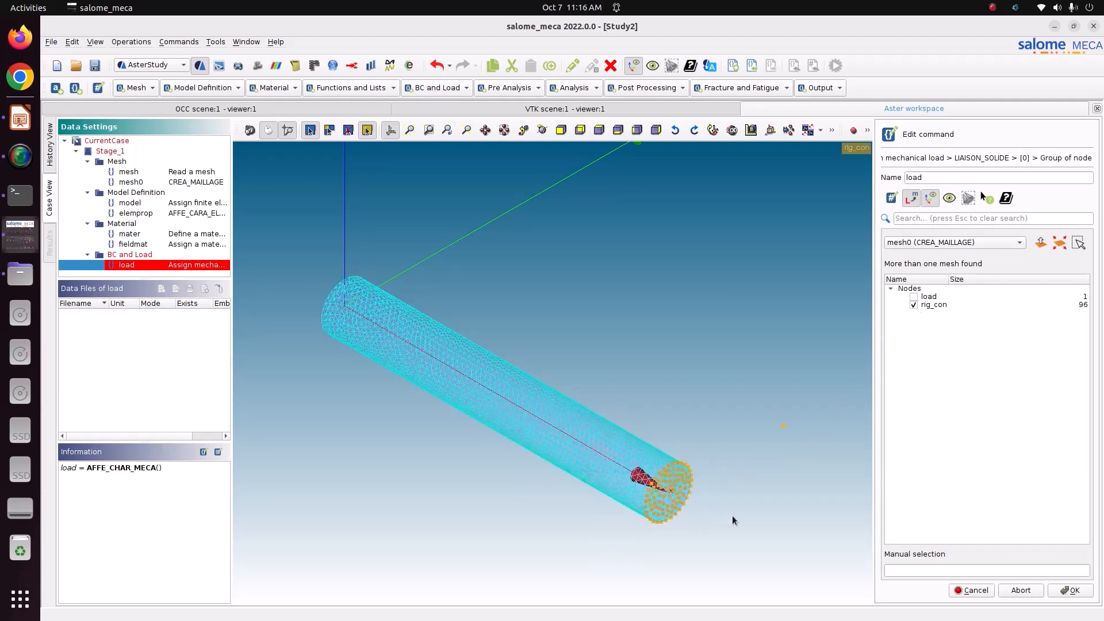
click(1068, 590)
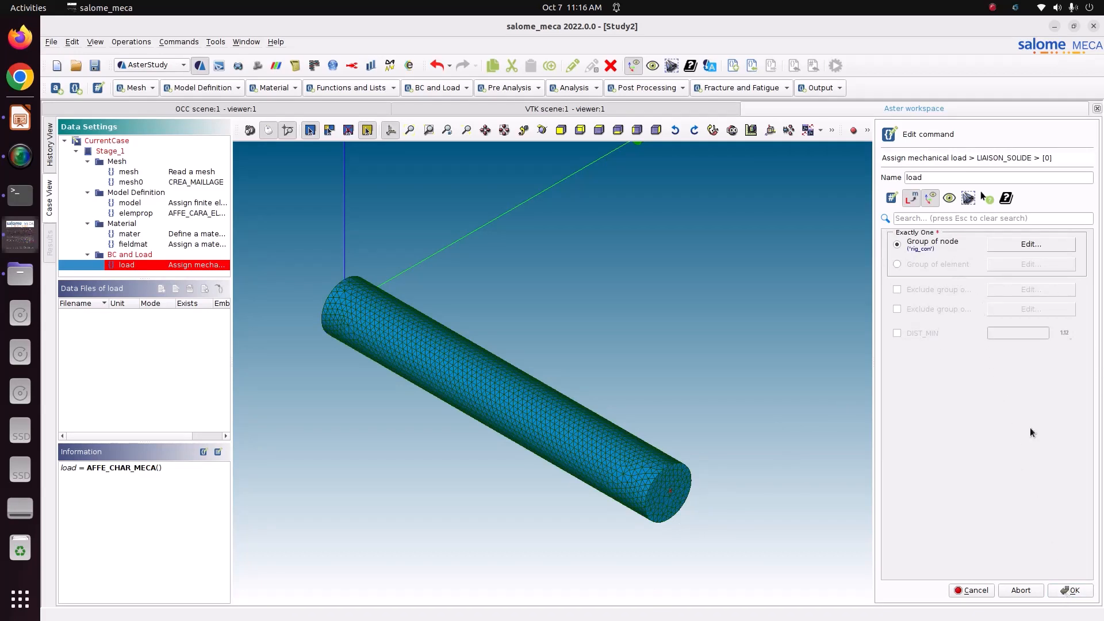
click(1071, 593)
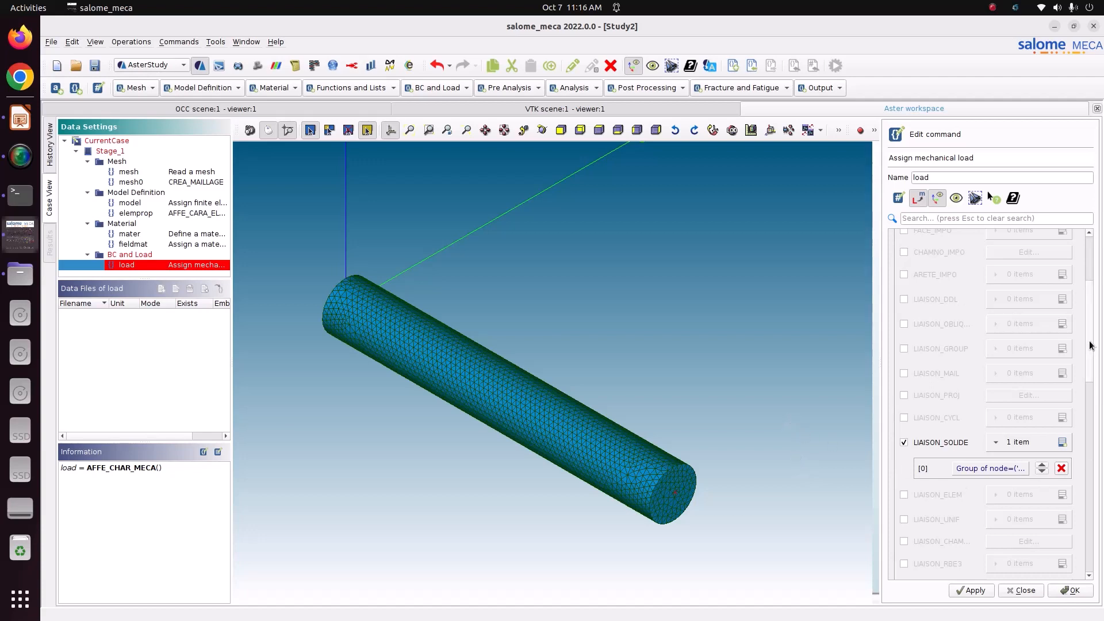
drag(1090, 345, 1084, 407)
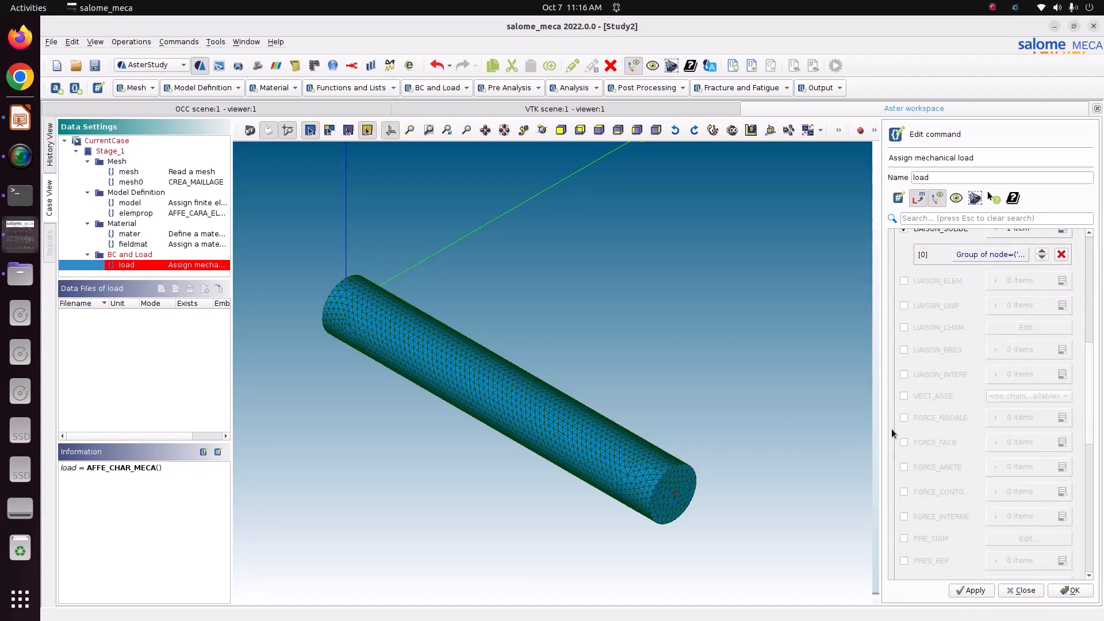
Add a nodal force entry on the load node group with FZ = -8000
click(905, 418)
click(1063, 419)
click(1016, 444)
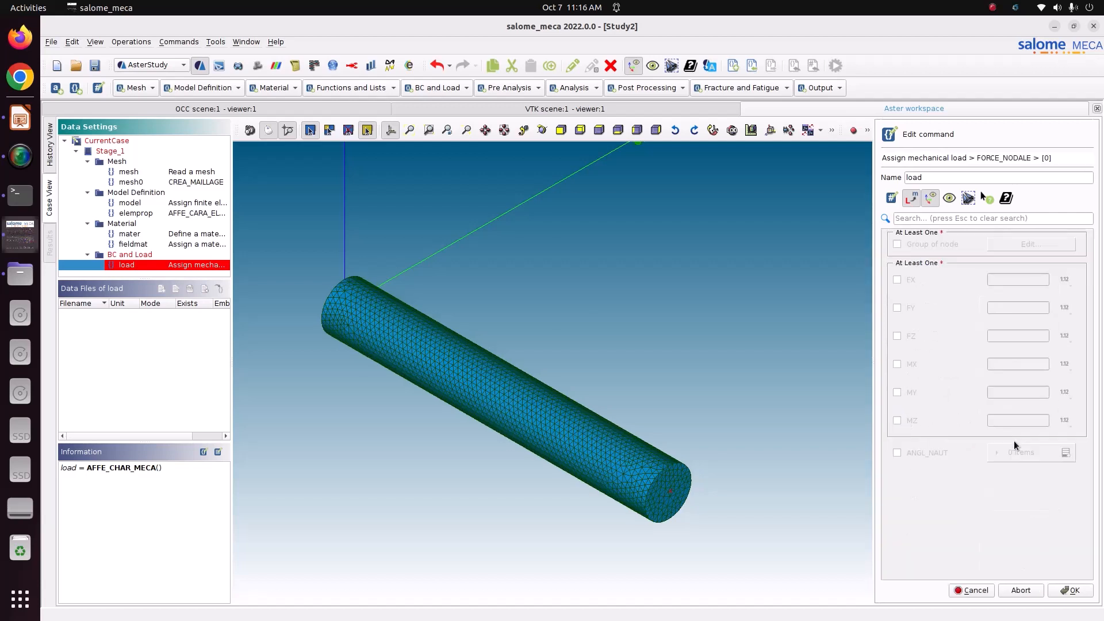
click(941, 248)
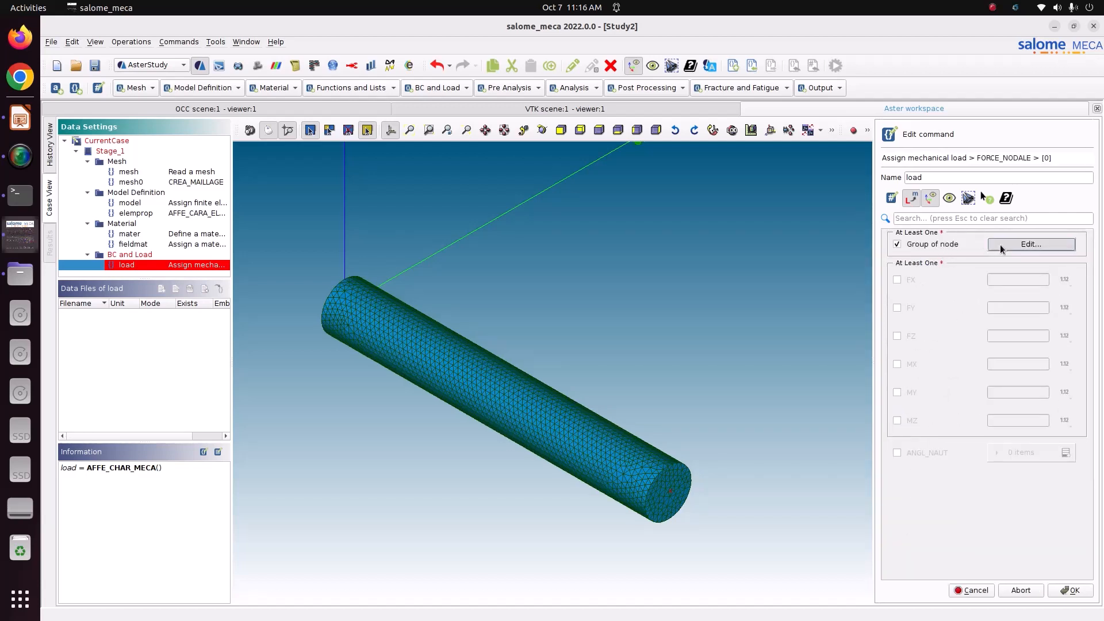
click(1002, 247)
click(914, 298)
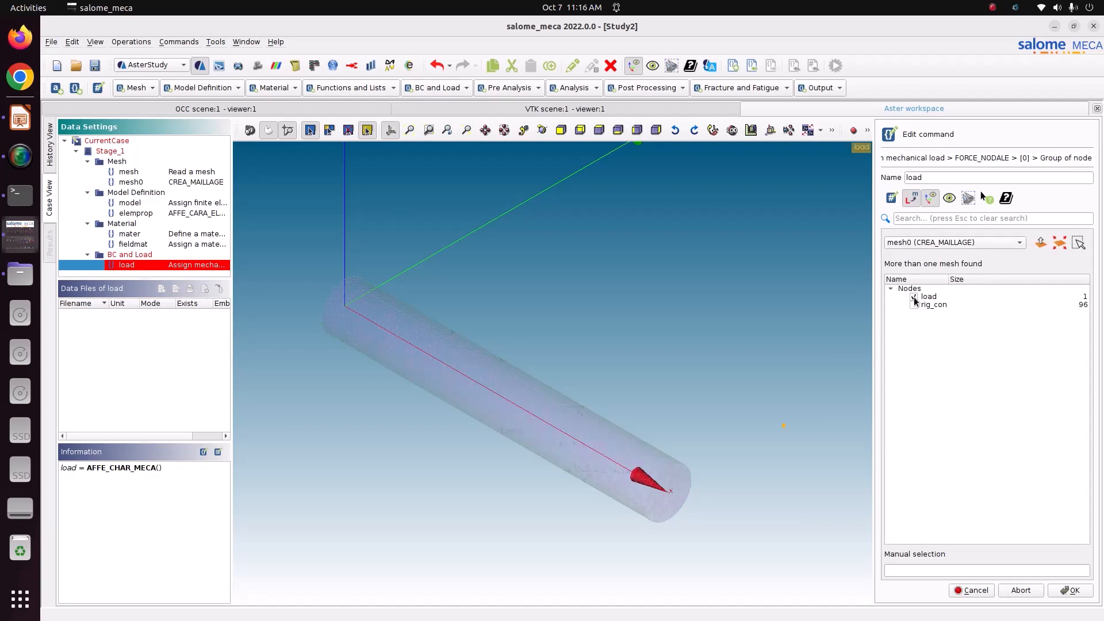
click(1076, 593)
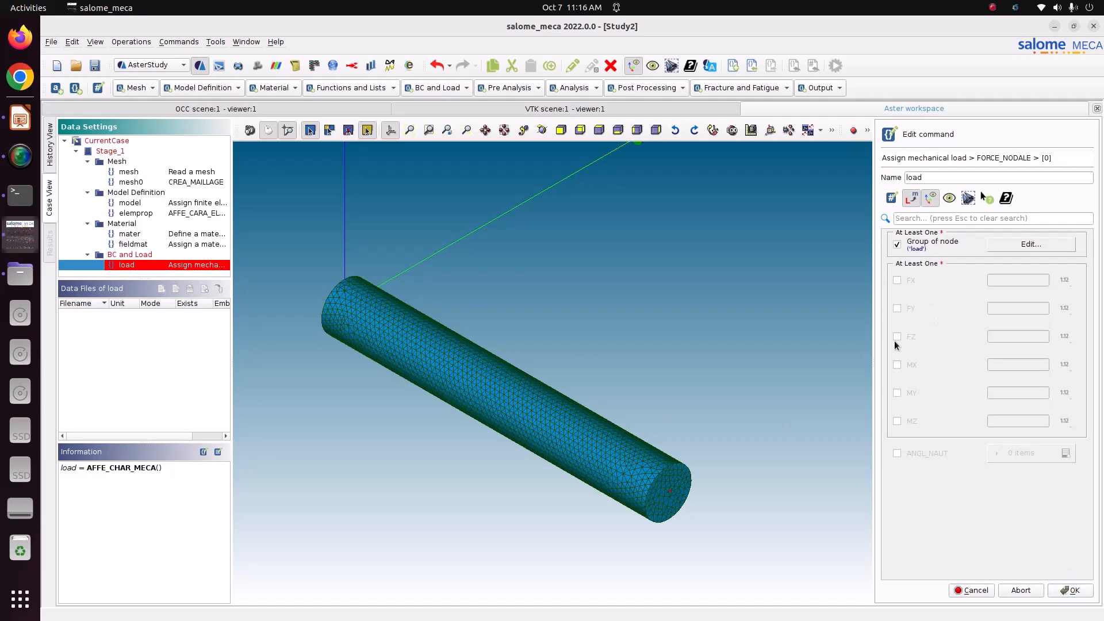
scroll(552, 391, down, 5)
scroll(552, 391, down, 1)
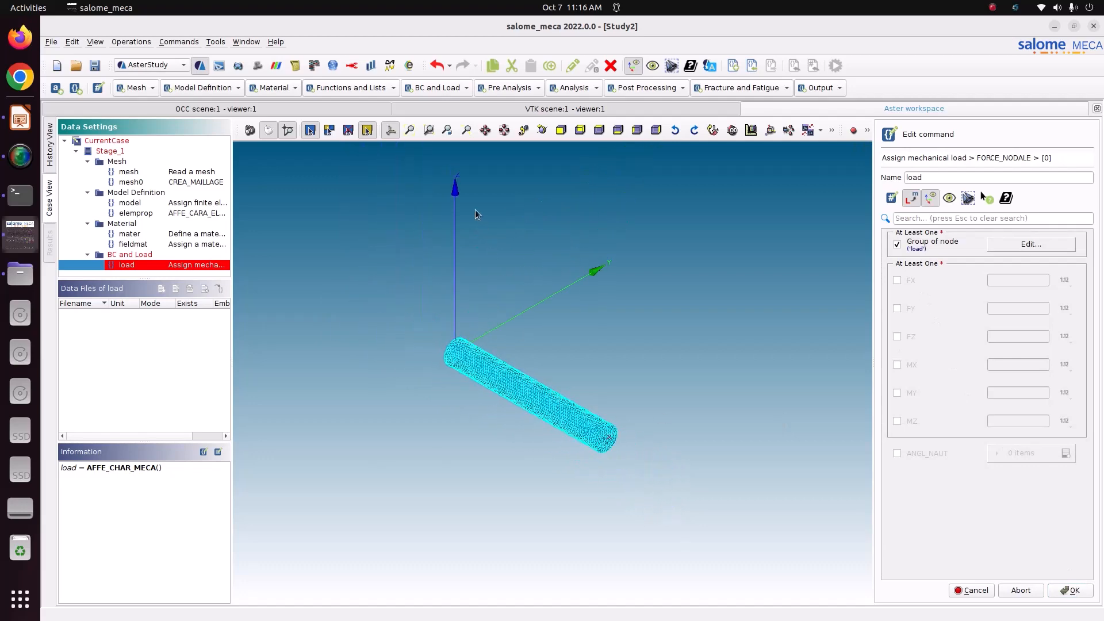
click(897, 337)
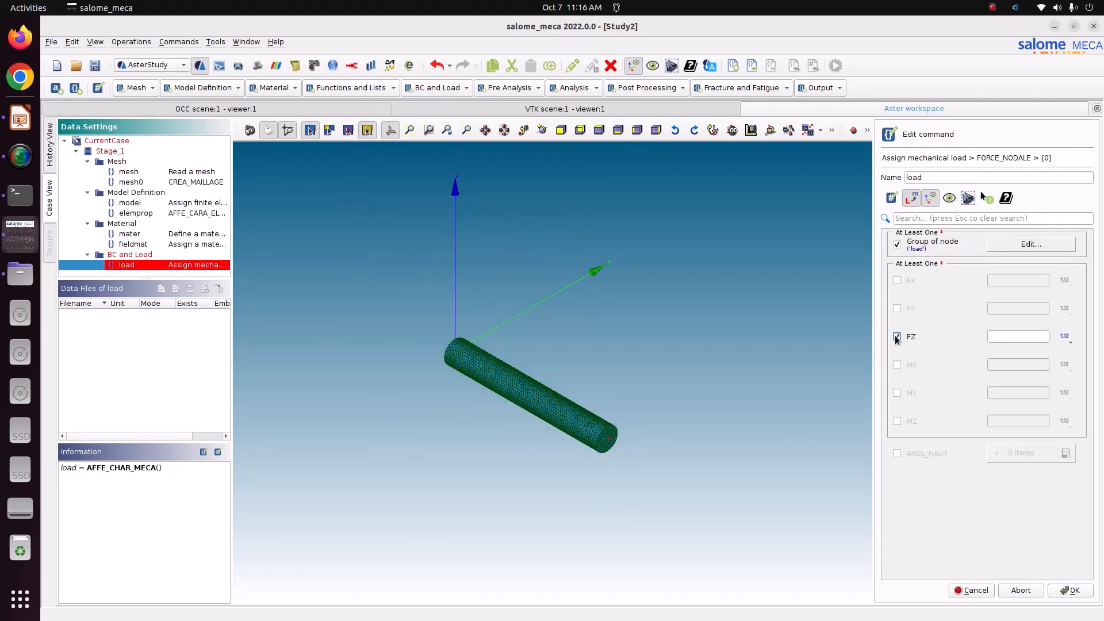
click(990, 341)
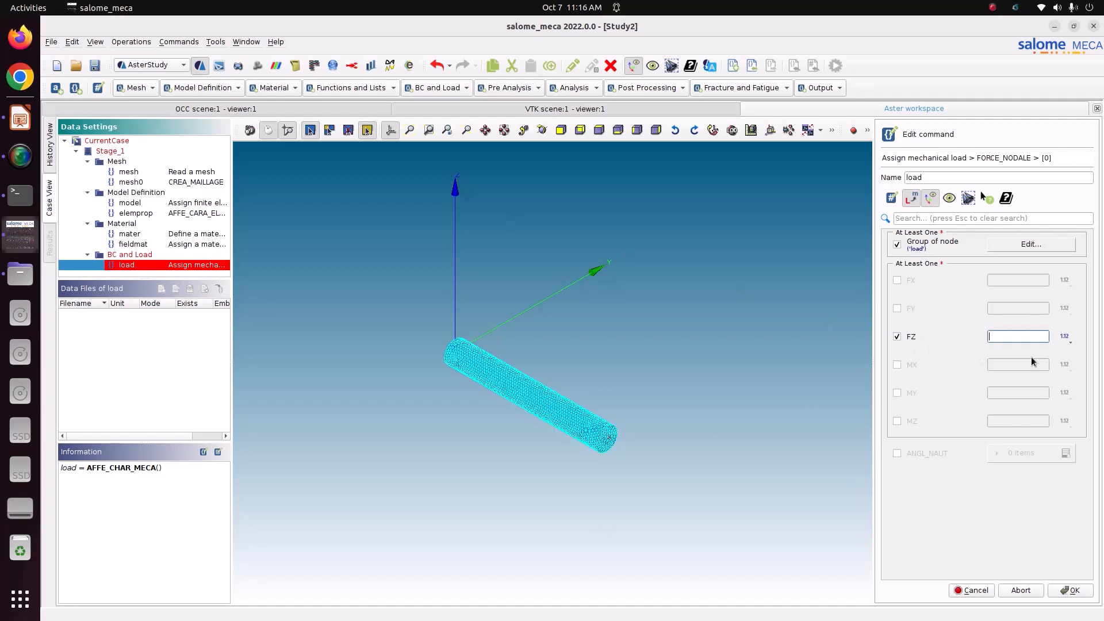
text(-8000)
click(1082, 588)
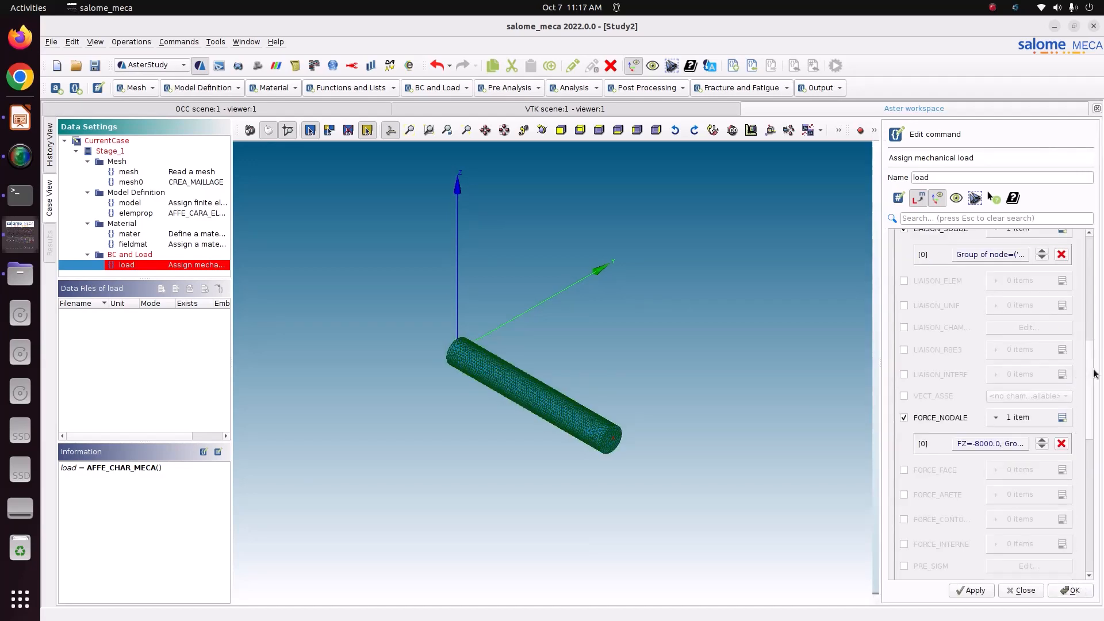
Store the AFFE_CHAR_MECA load, review its DDL_IMPO, FORCE_NODALE and rigid-link lines, and close it
drag(1087, 444, 1090, 582)
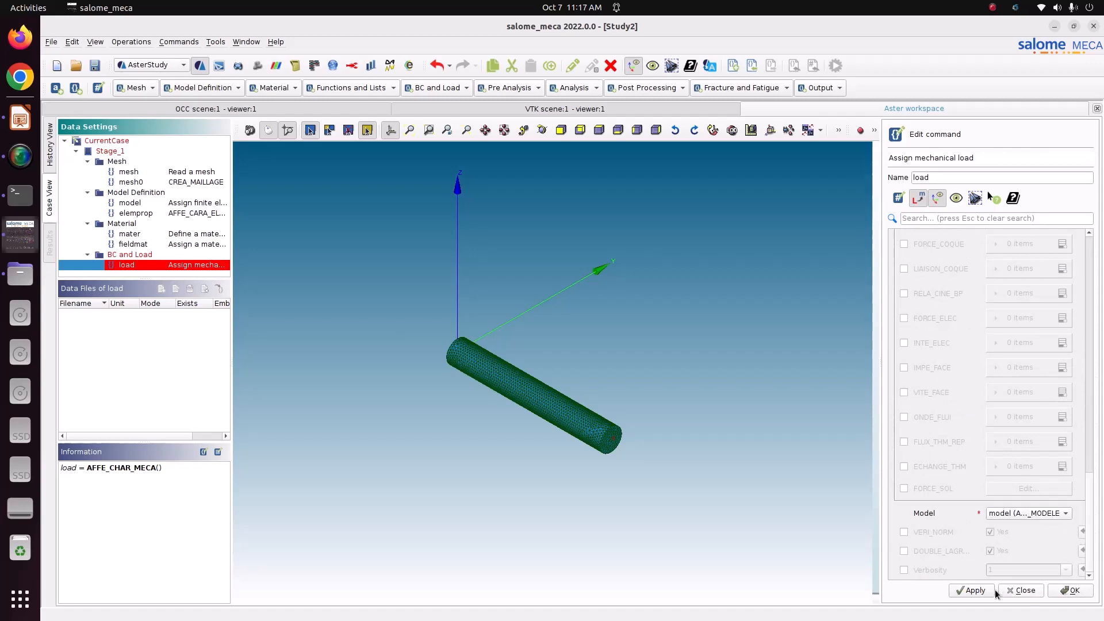
click(976, 593)
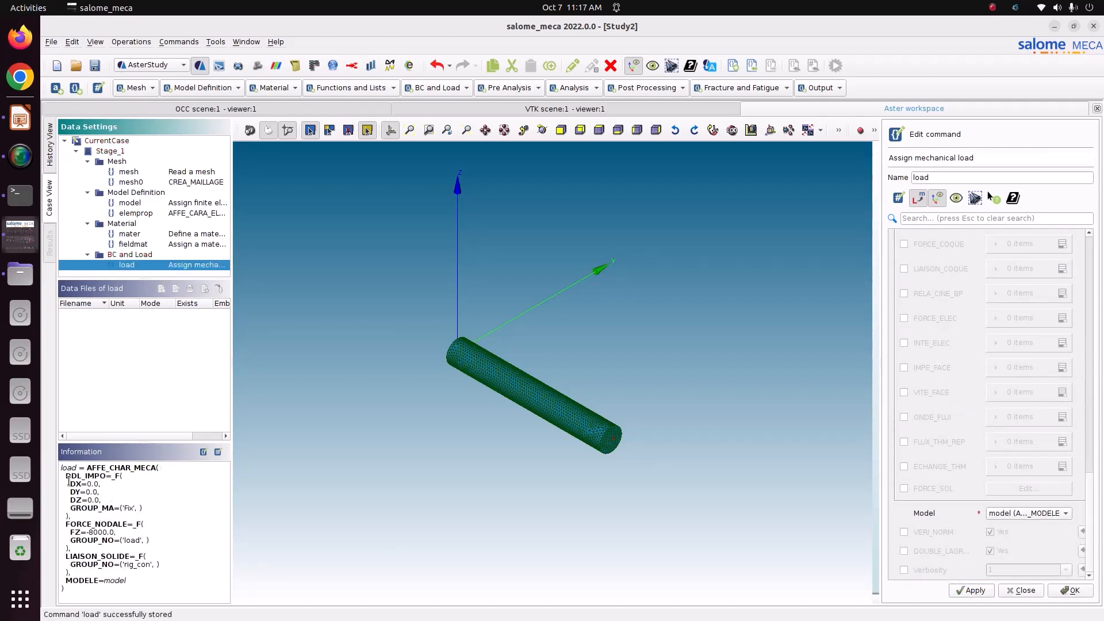
drag(69, 480, 138, 509)
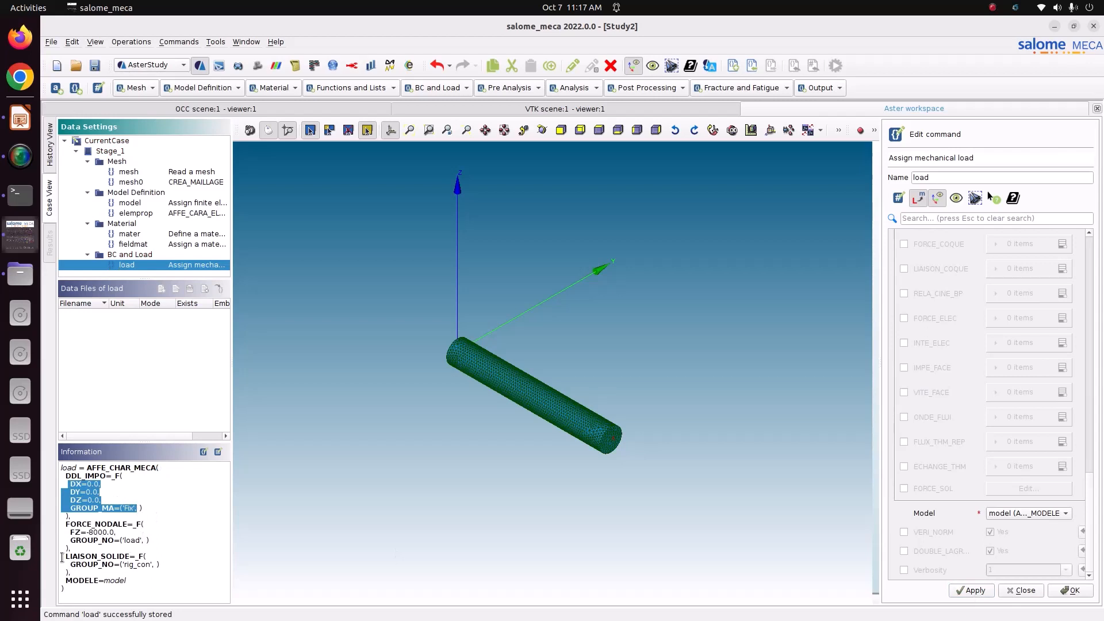
drag(62, 555, 130, 591)
click(73, 528)
drag(74, 528, 141, 550)
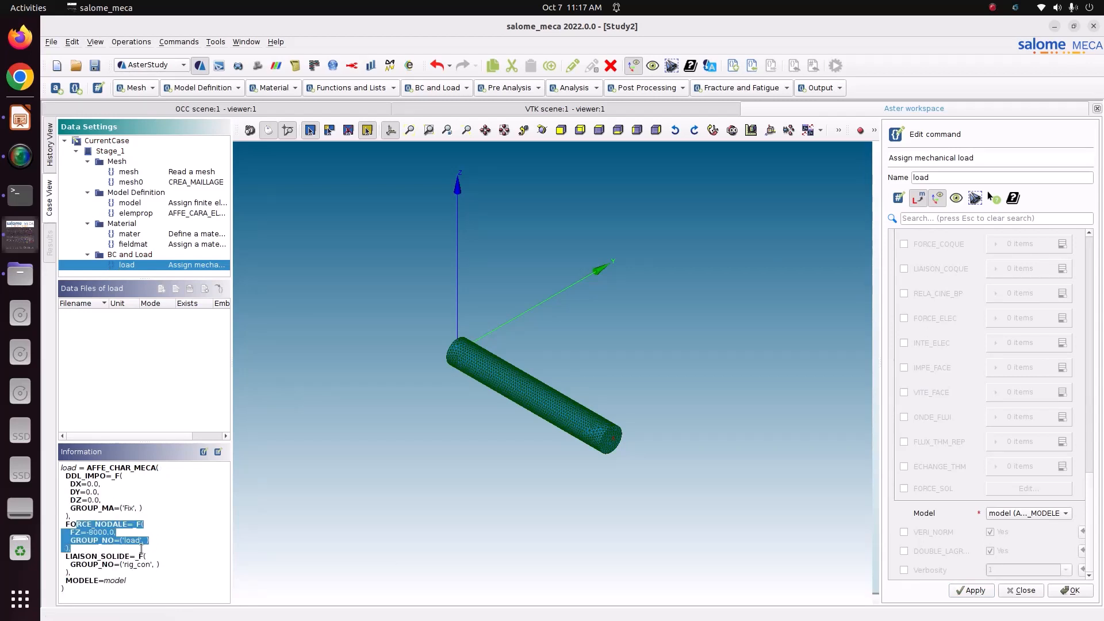
click(984, 592)
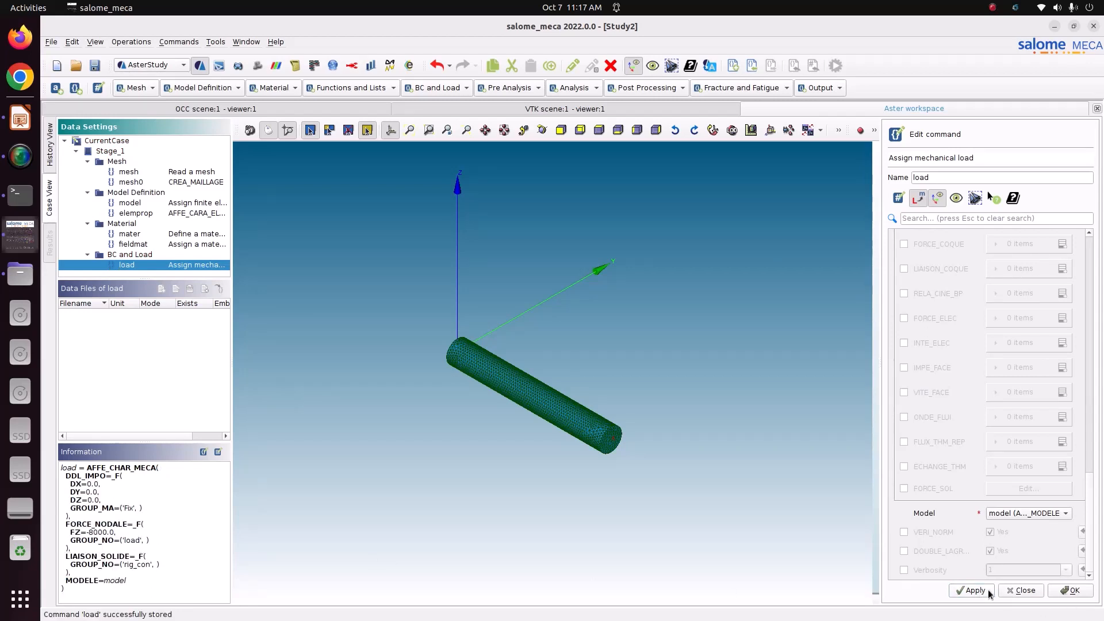
click(1069, 591)
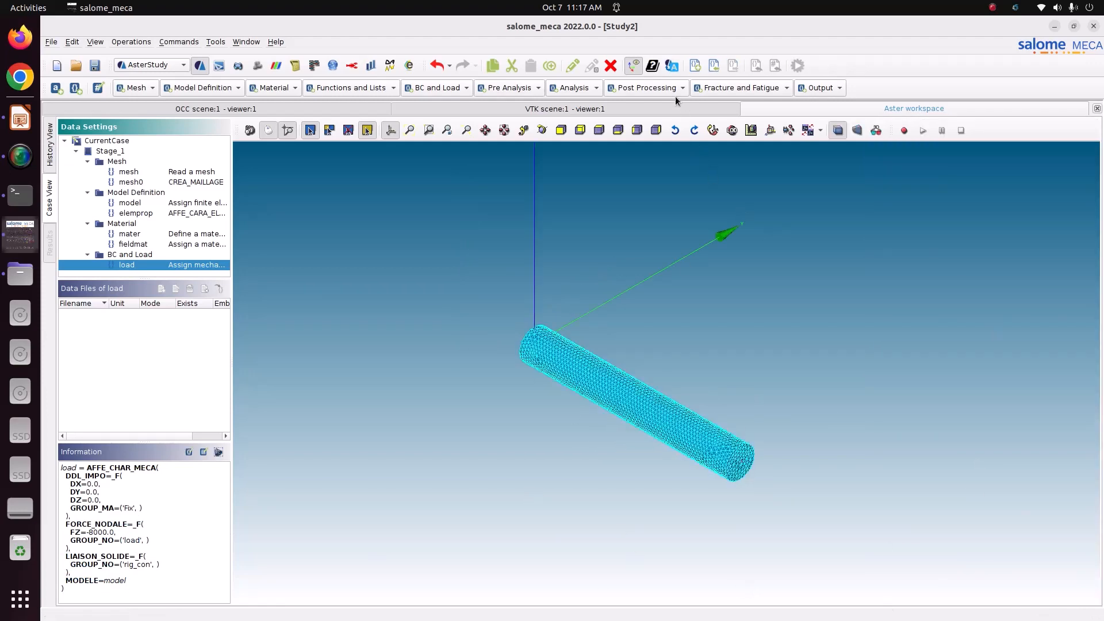
Add a static mechanical analysis using fieldmat and the elemprop element properties
click(584, 87)
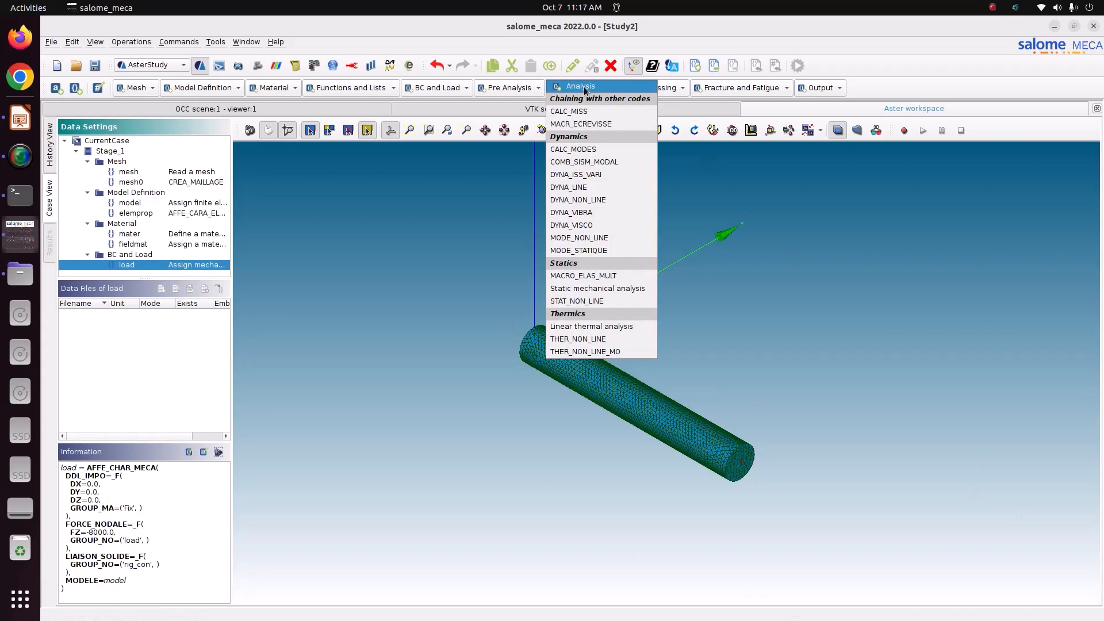
click(581, 290)
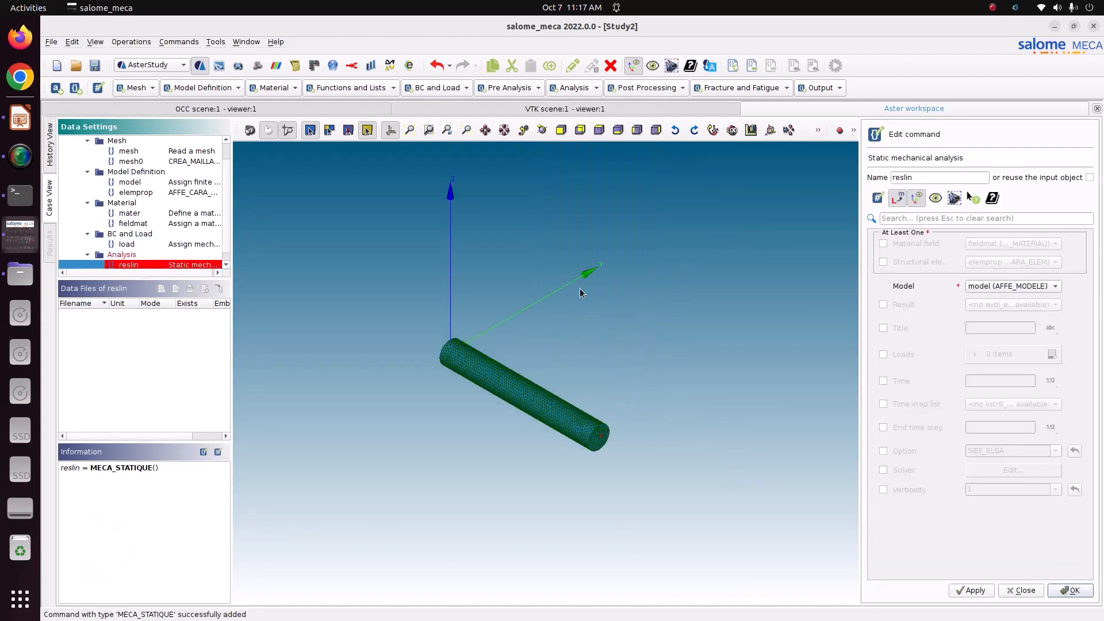
click(904, 243)
click(906, 265)
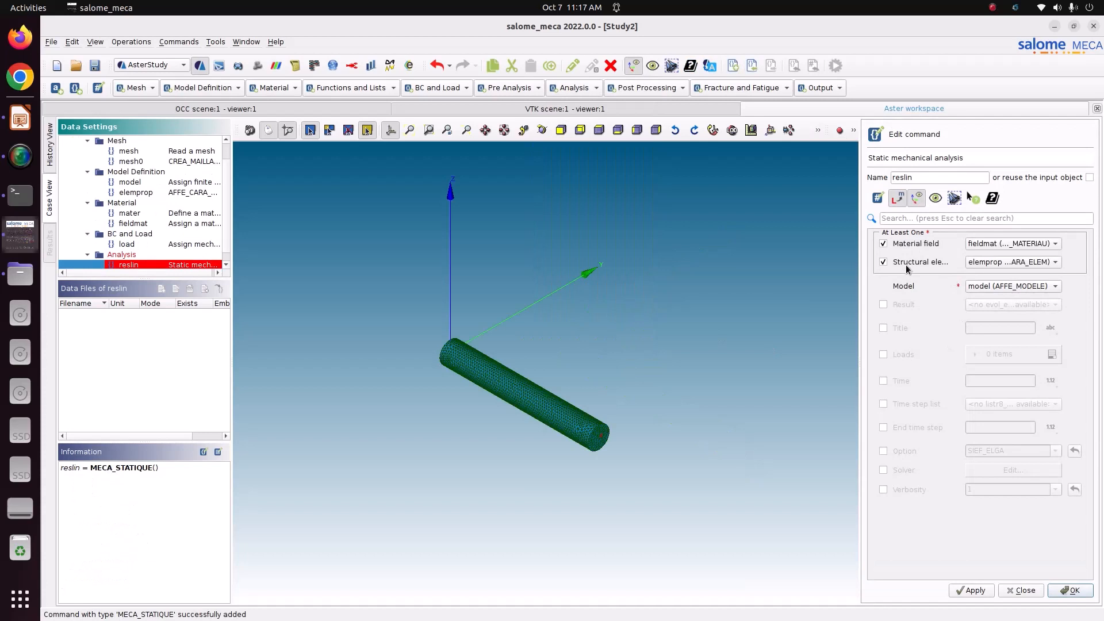
click(1003, 263)
click(1003, 262)
click(999, 243)
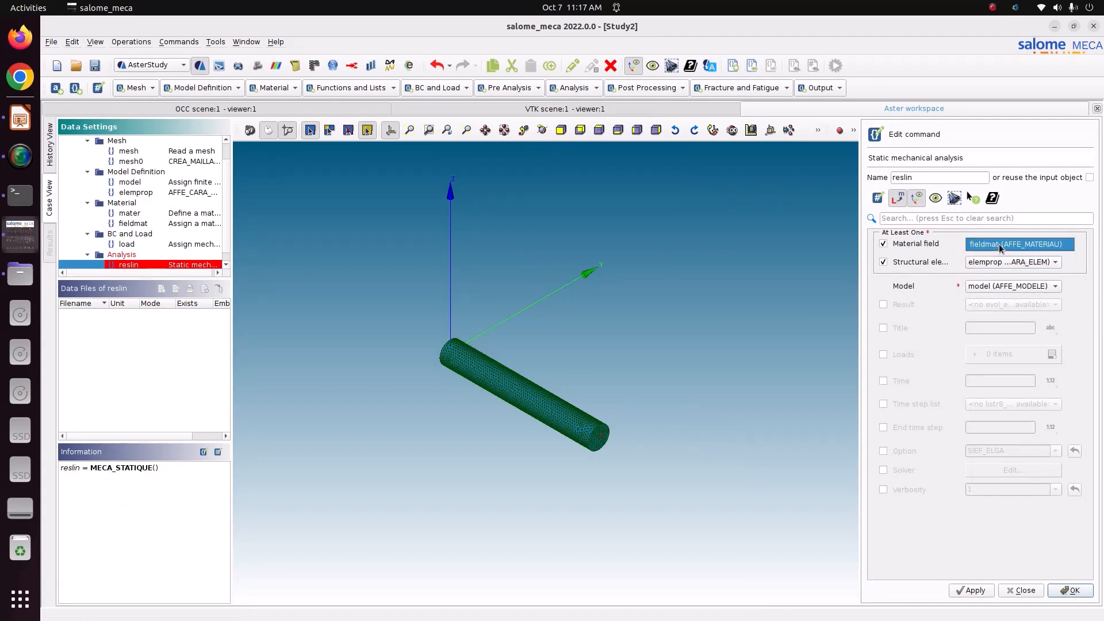
click(907, 306)
Add 'load' to the analysis loads, store it as reslin, and add a CALC_CHAMP command
click(901, 355)
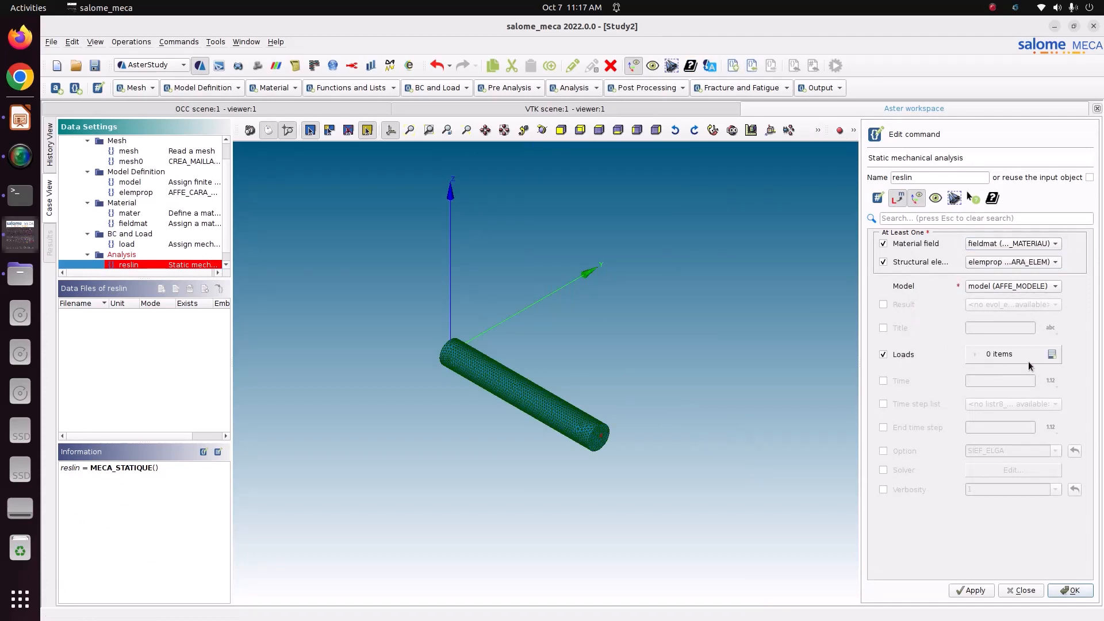
click(1058, 356)
click(982, 381)
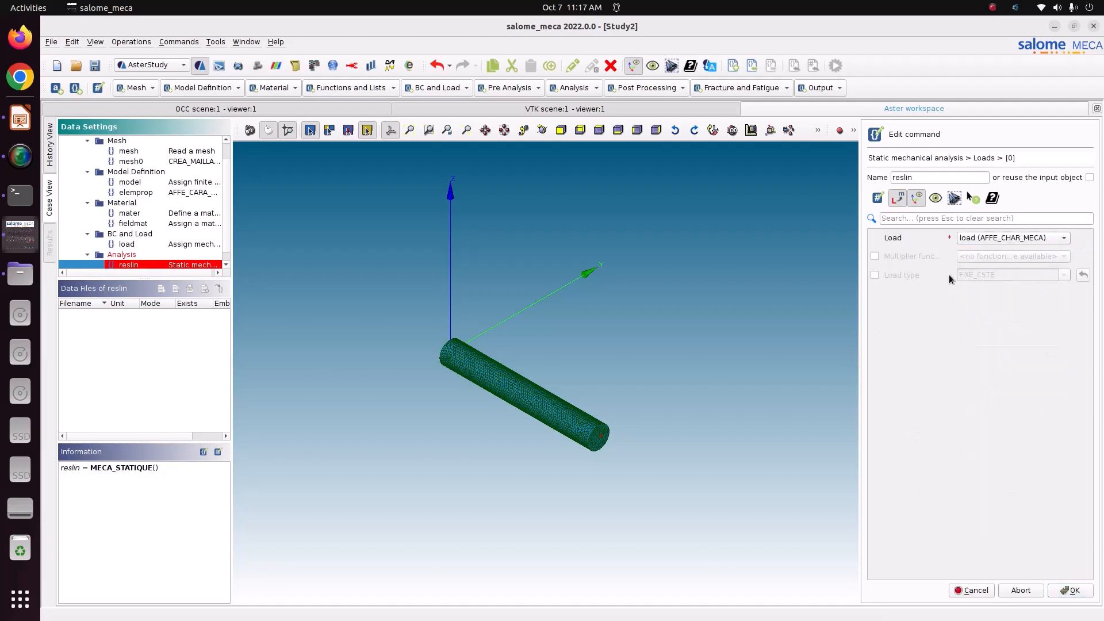
click(1006, 240)
click(1006, 241)
click(1072, 591)
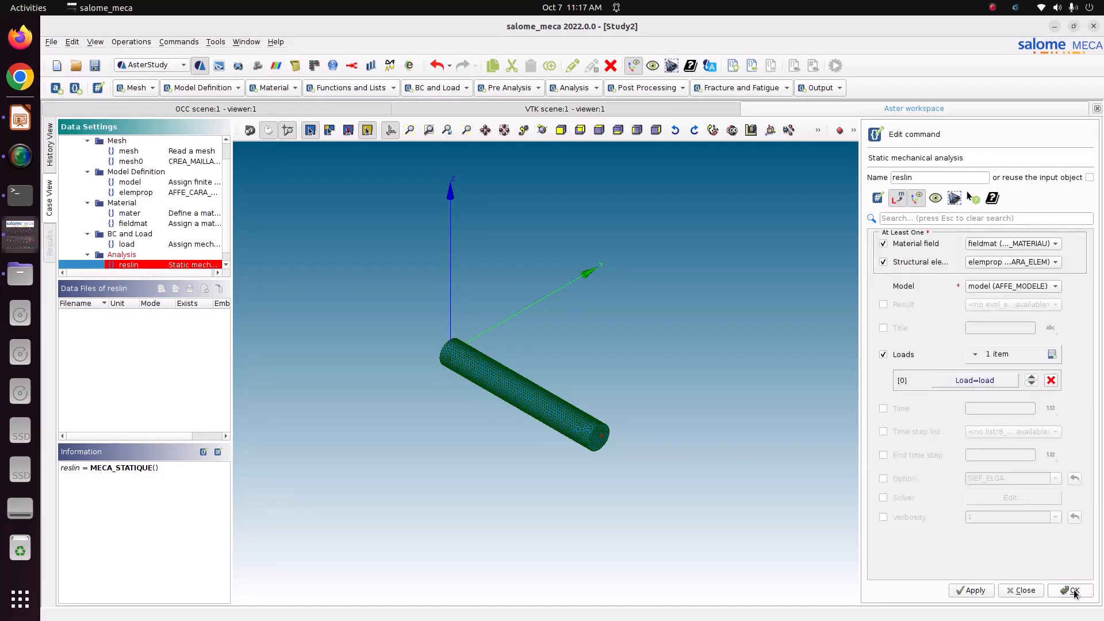
click(984, 590)
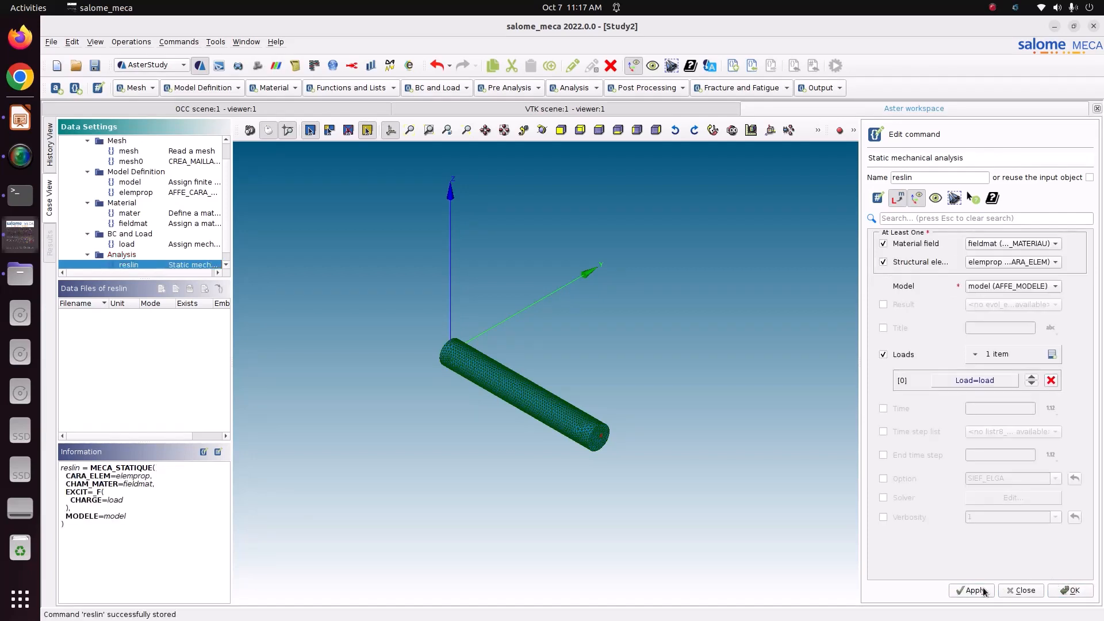
click(1023, 590)
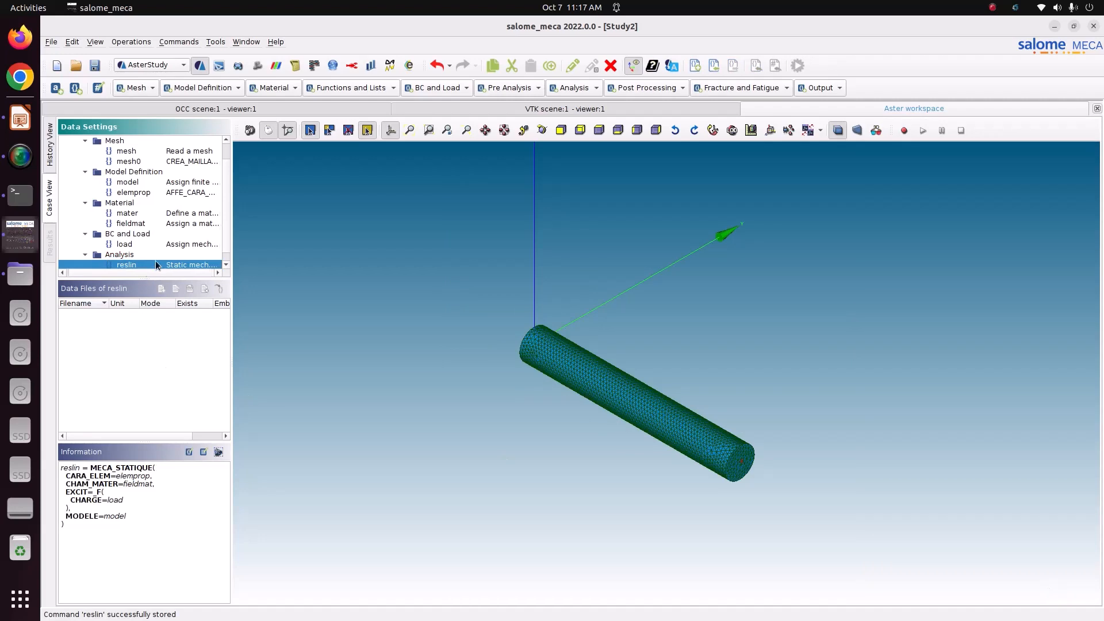
click(634, 89)
click(645, 99)
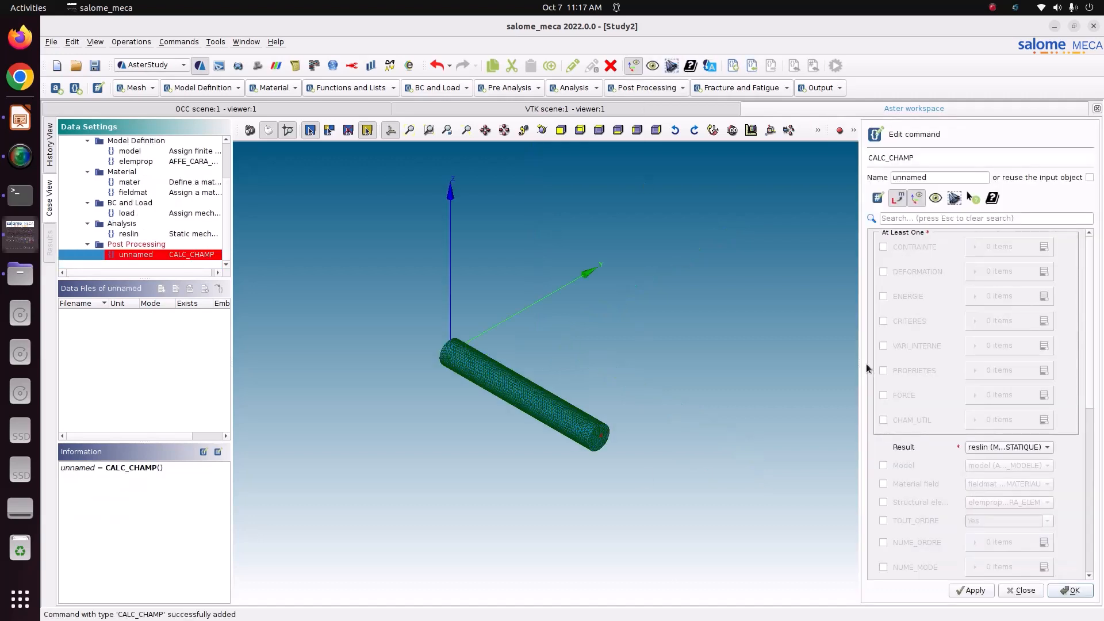
Enable CONTRAINTE and CRITERES, and request the SIGM_ELNO and SIGM_NOEU stress fields
click(920, 248)
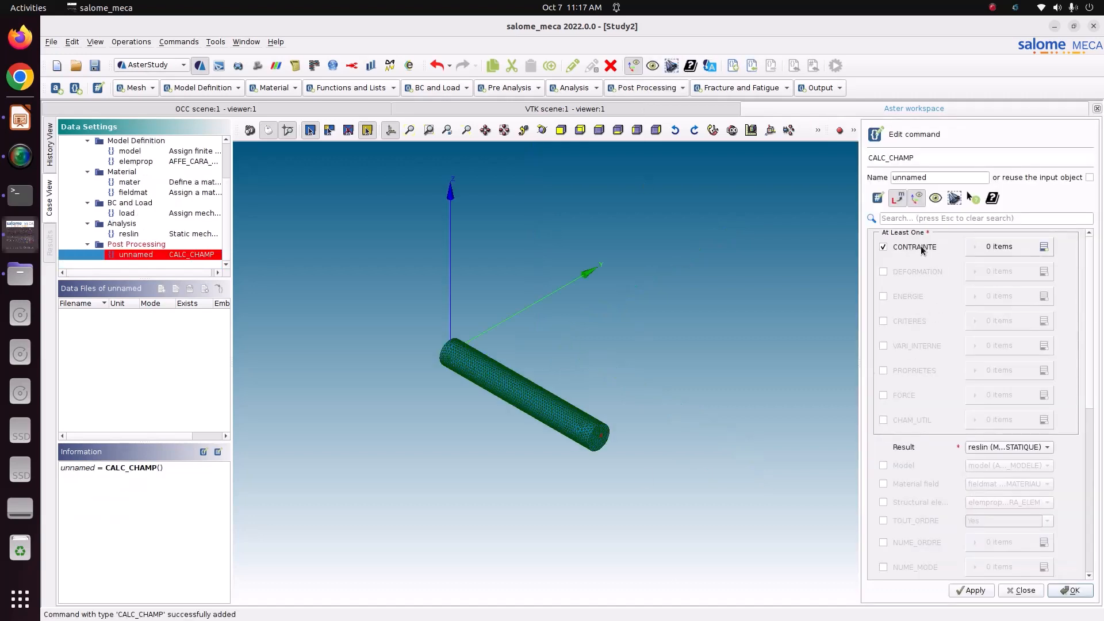
click(904, 323)
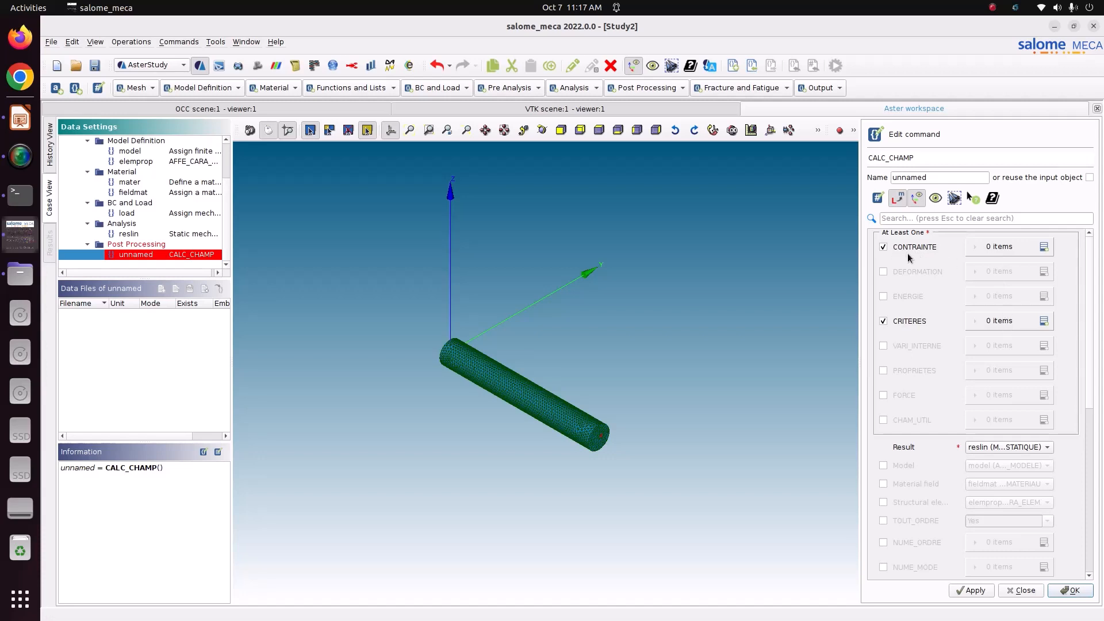
click(1043, 247)
click(1004, 272)
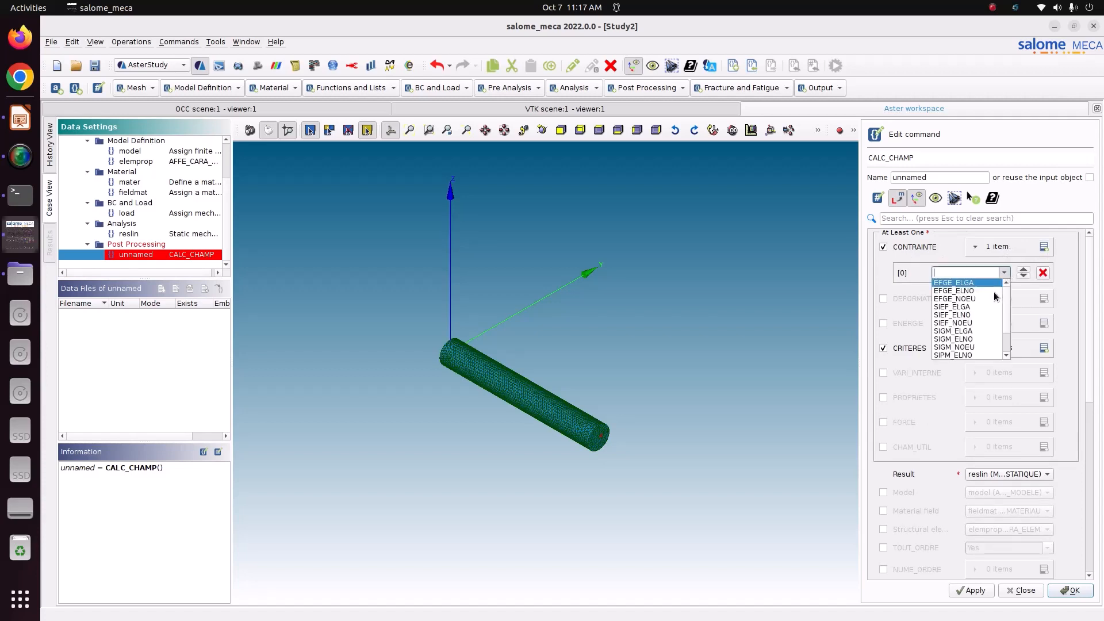
scroll(960, 323, down, 2)
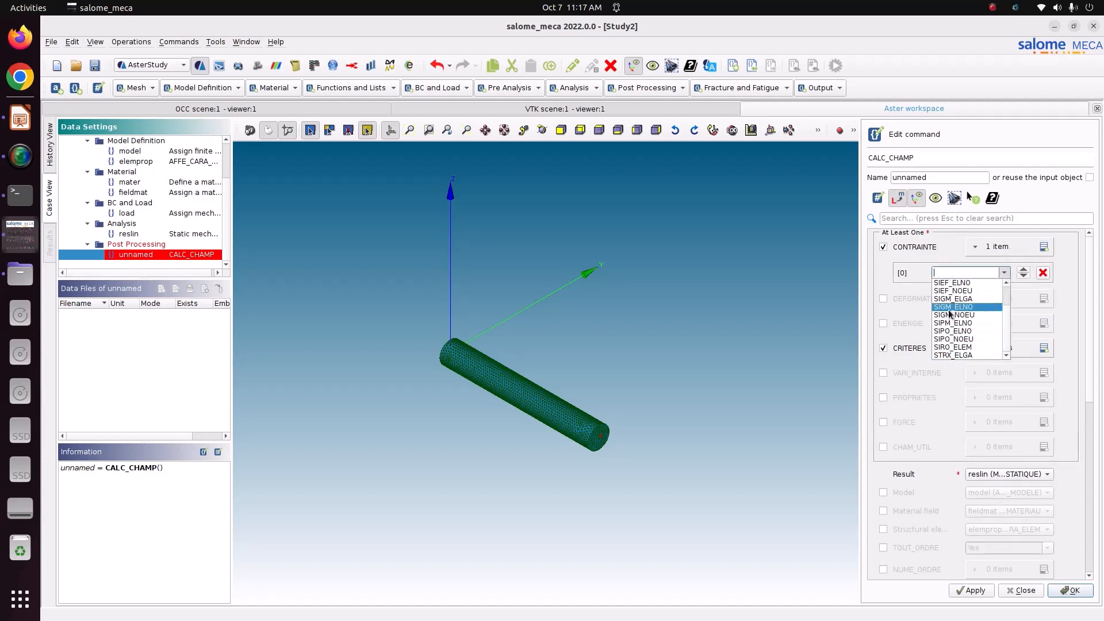
click(953, 307)
click(1044, 248)
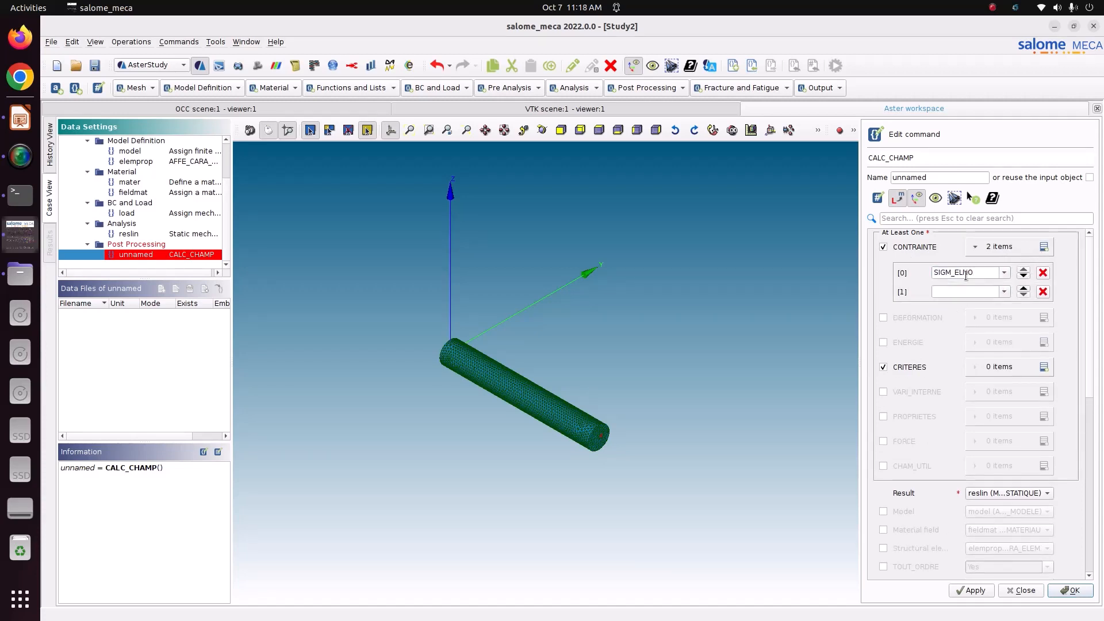
click(1004, 292)
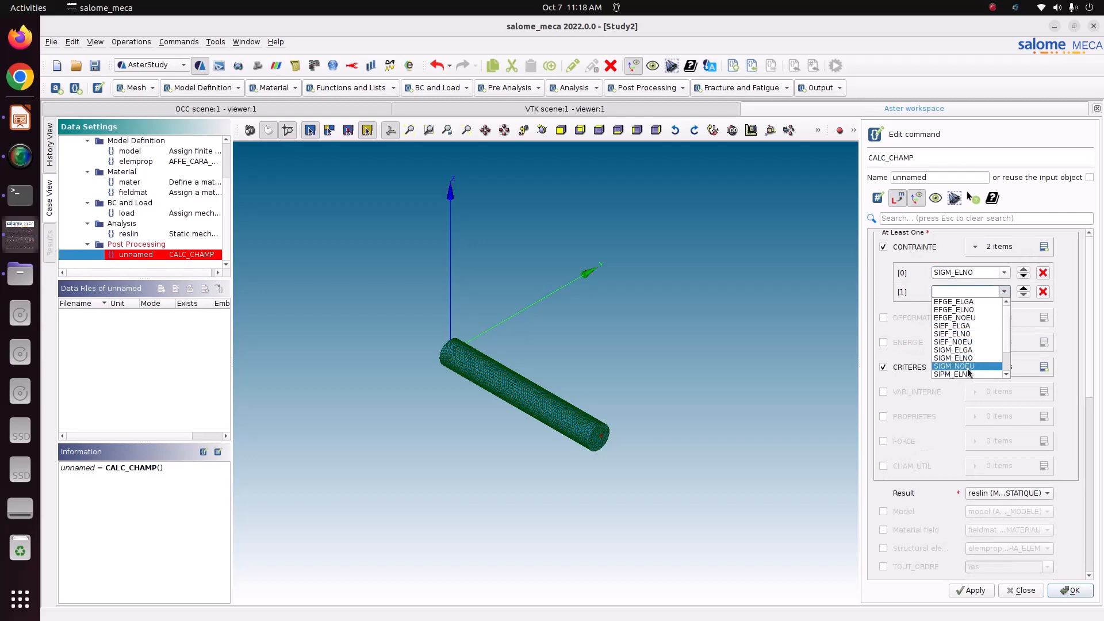
click(968, 366)
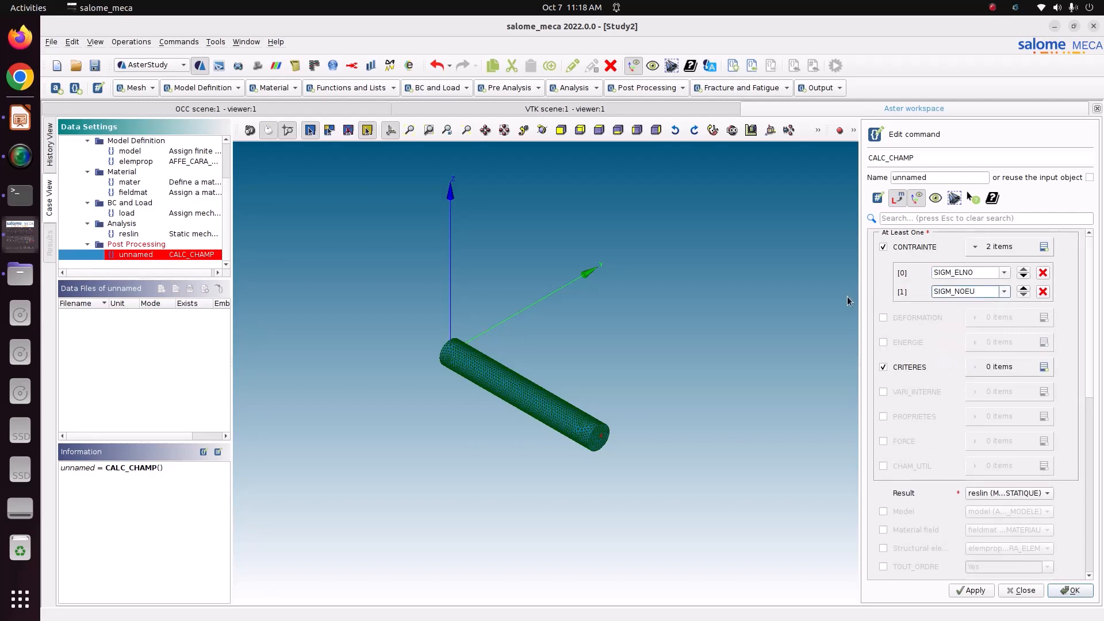
Request the SIEQ_ELNO and SIEQ_NOEU equivalent-stress criteria fields
click(1042, 368)
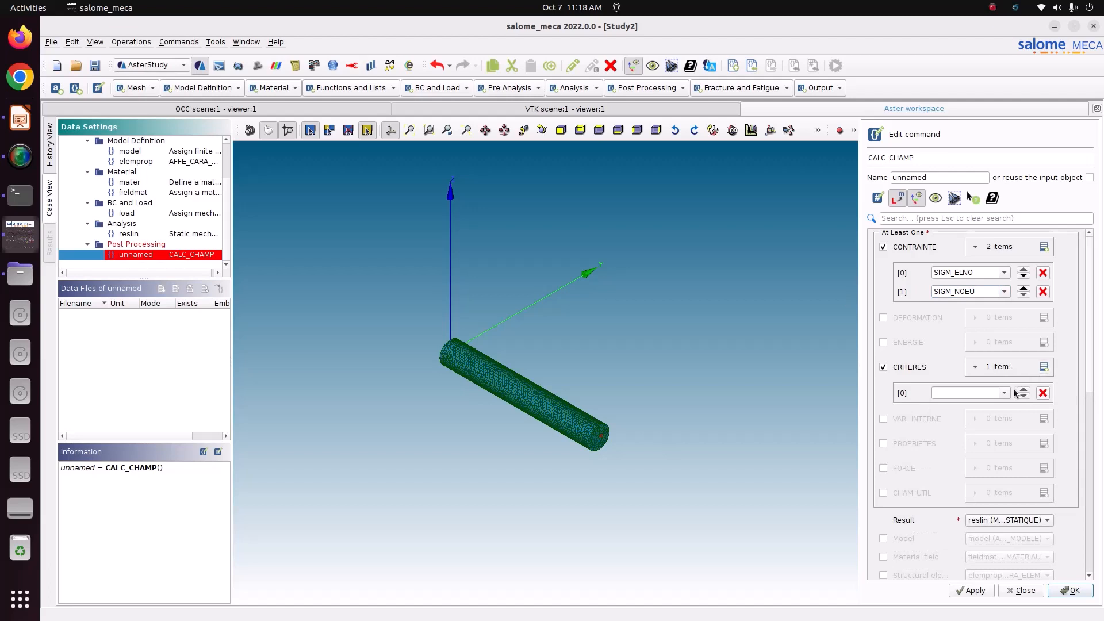
click(1043, 368)
click(1006, 396)
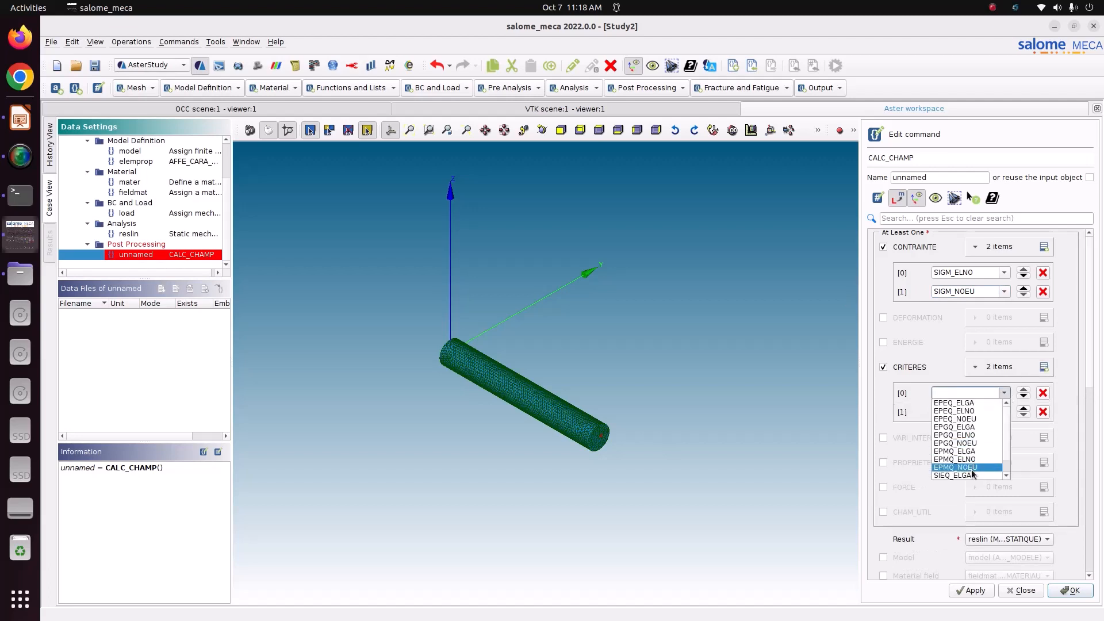
click(952, 468)
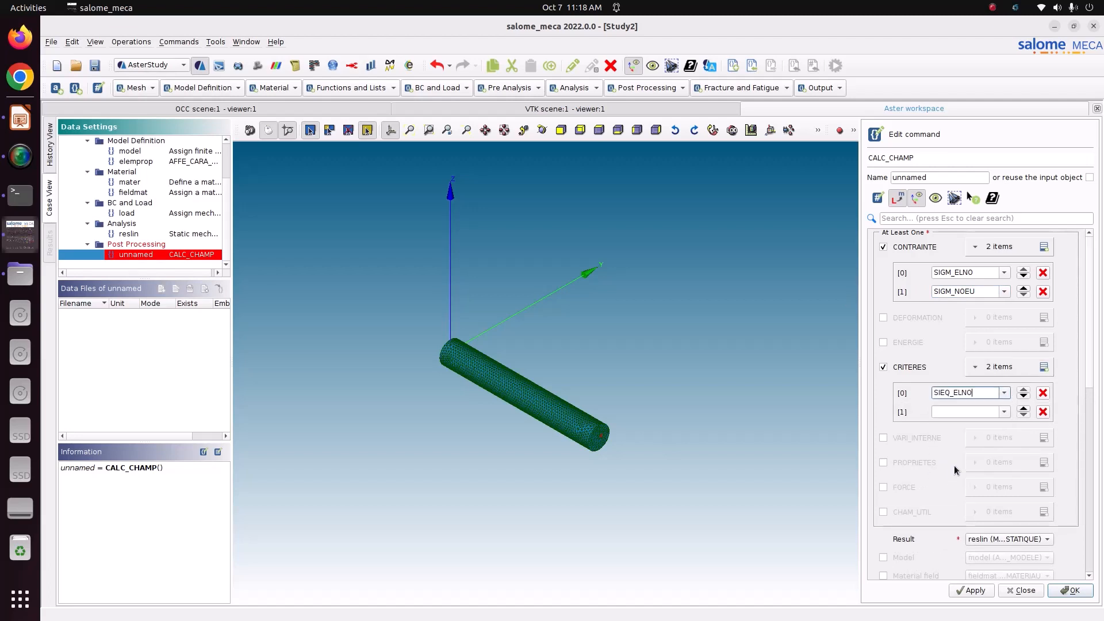
click(1004, 412)
click(955, 495)
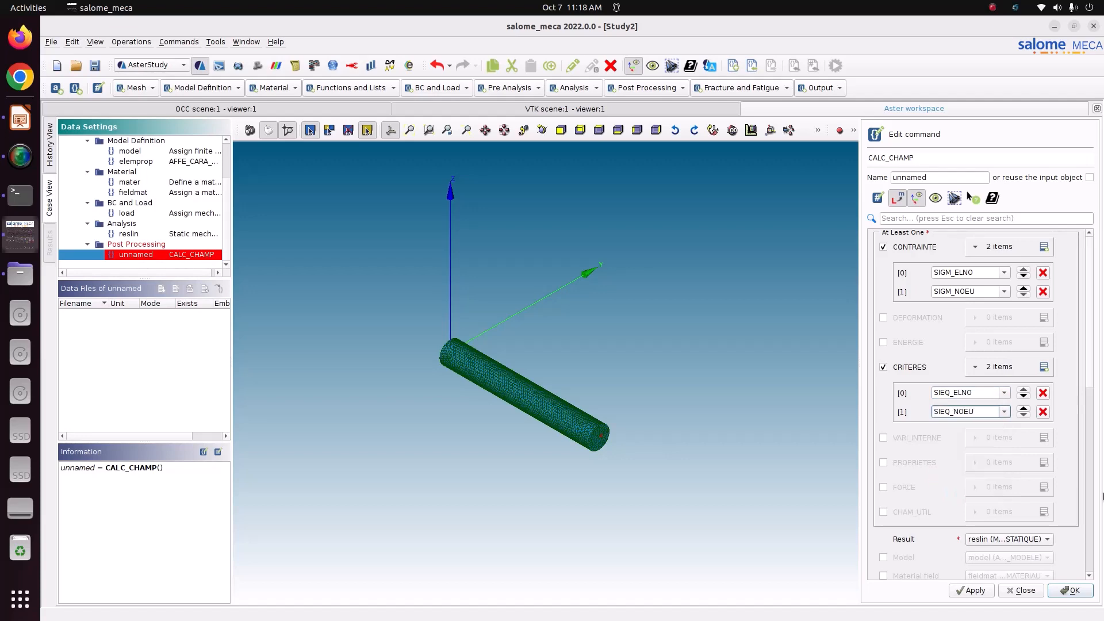
click(1004, 545)
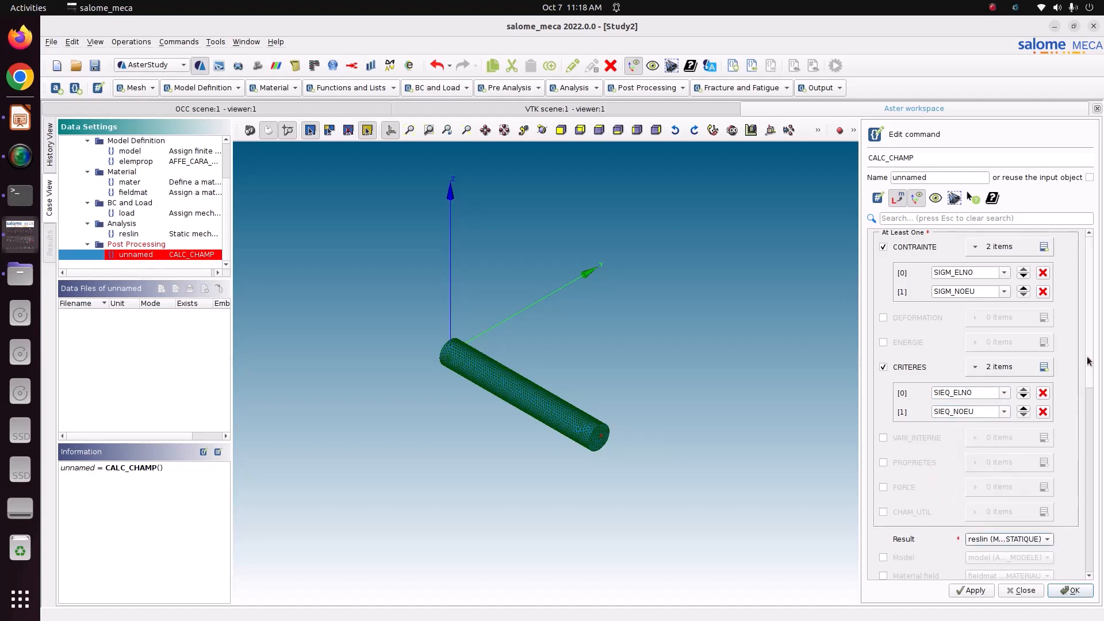
Link CALC_CHAMP to model, fieldmat and elemprop, and store it under the name reslin
drag(1087, 360, 1086, 466)
click(914, 314)
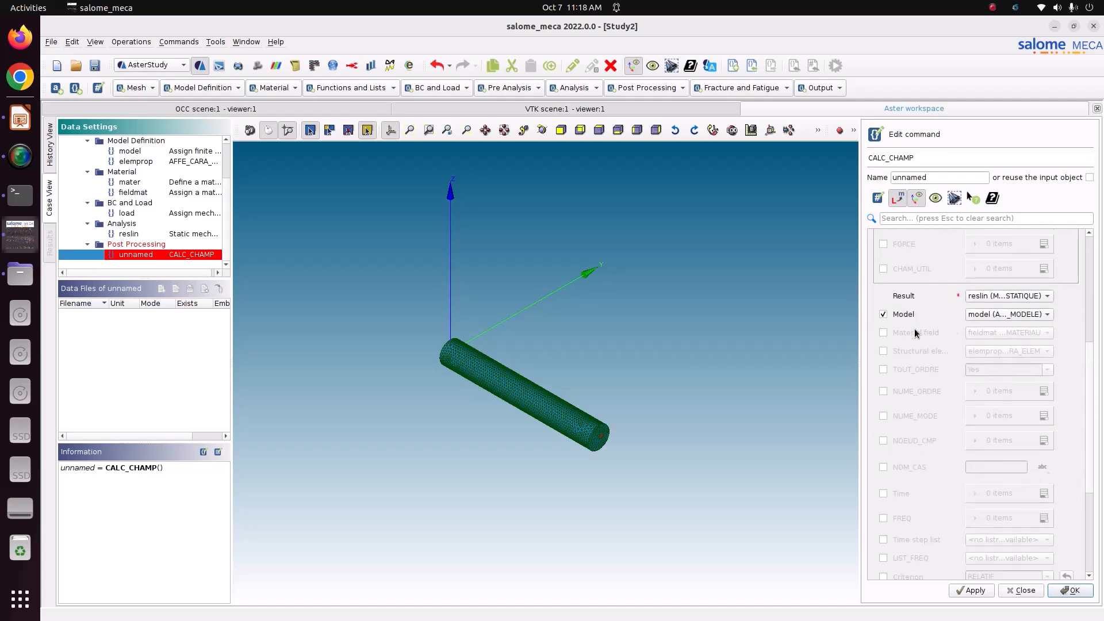
click(915, 331)
click(909, 351)
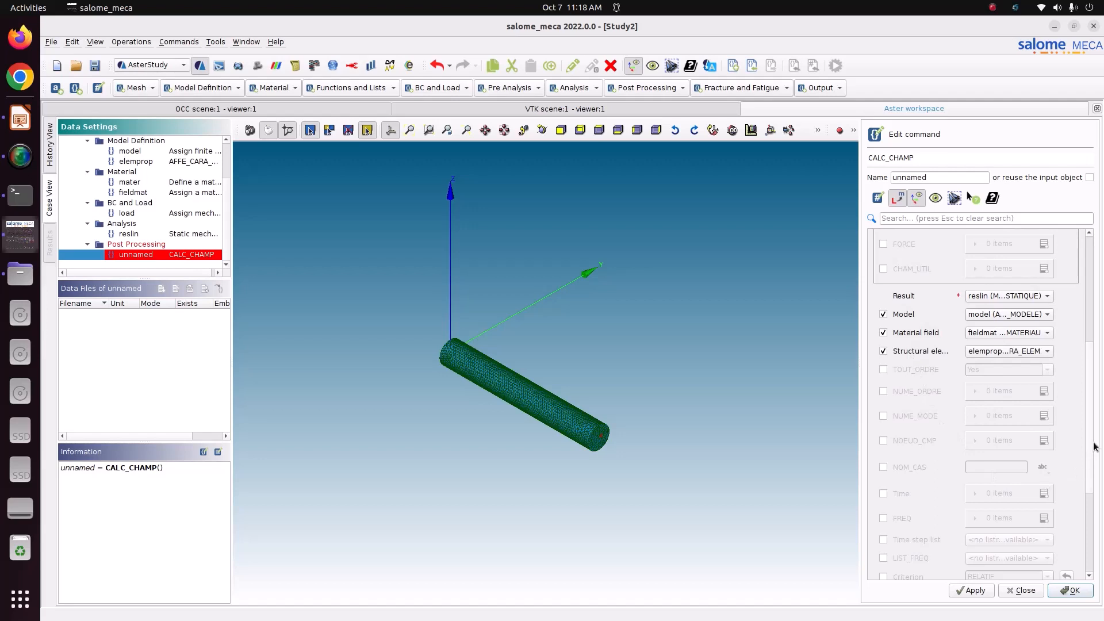
scroll(1095, 447, down, 3)
click(972, 591)
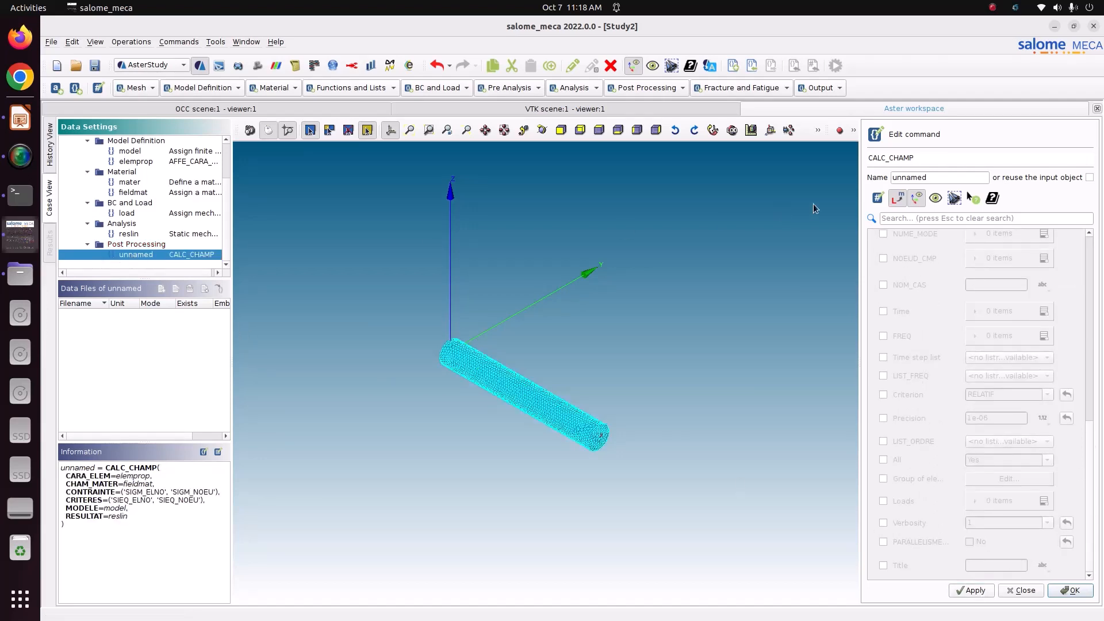
double_click(939, 178)
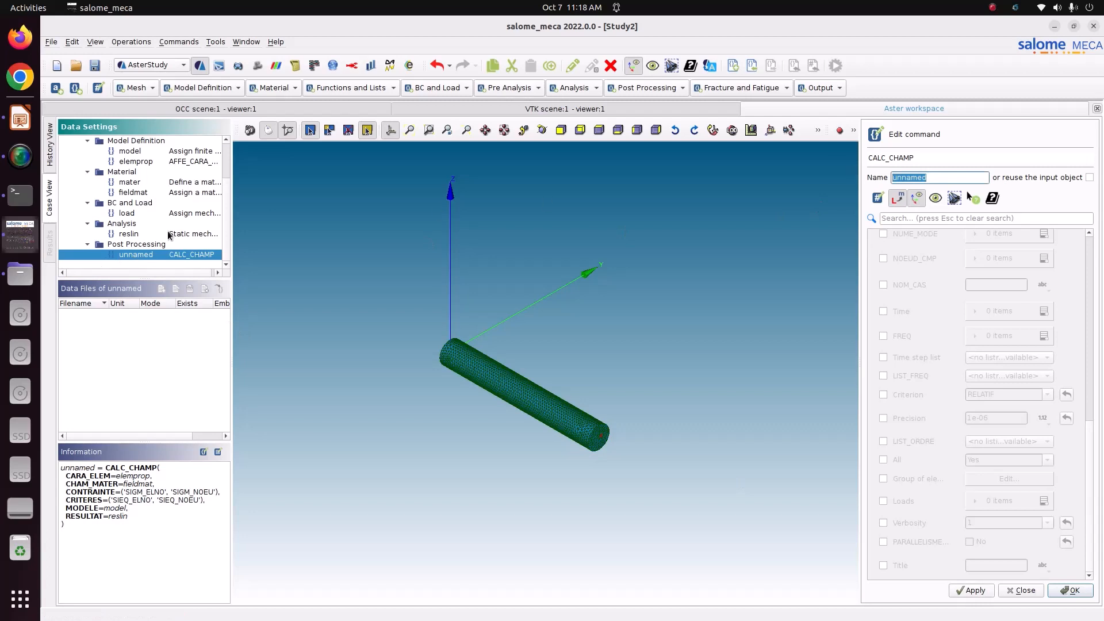
text(reslin)
click(971, 591)
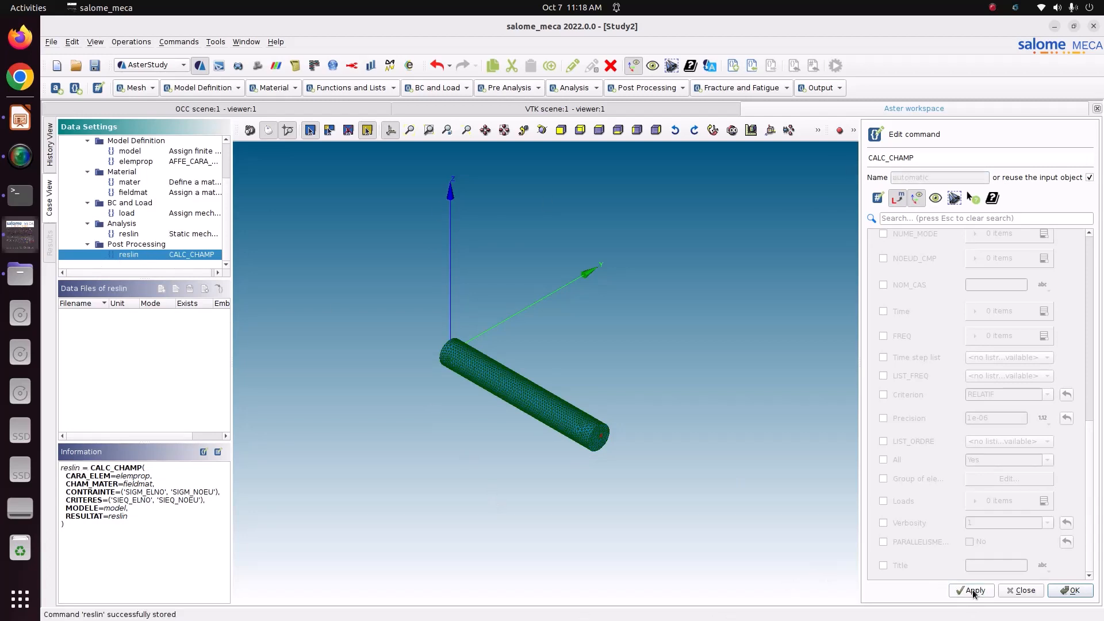
click(1070, 591)
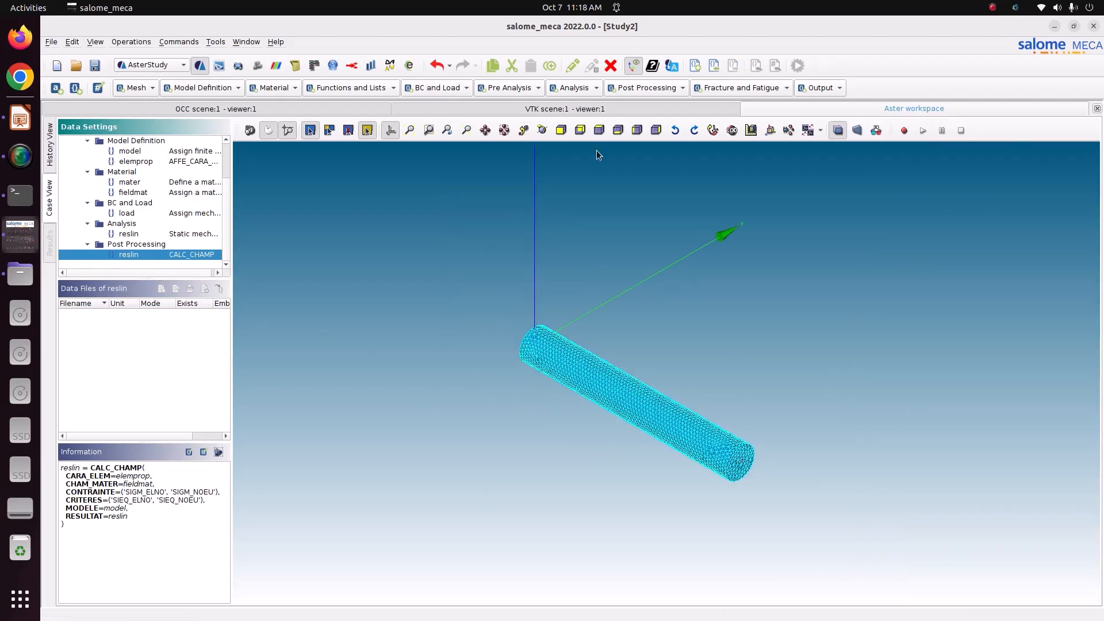
Add an IMPR_RESU output writing to remote_load_1.rmed in Pictures/CODE_ASTER/Tutorial_29_remote_load
click(829, 87)
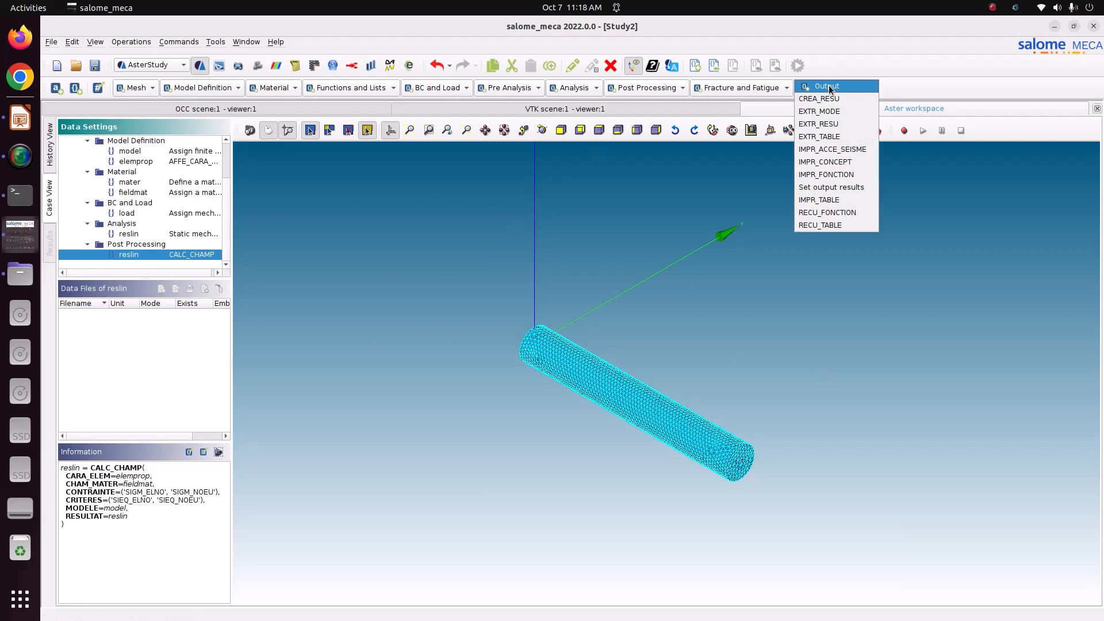
click(837, 187)
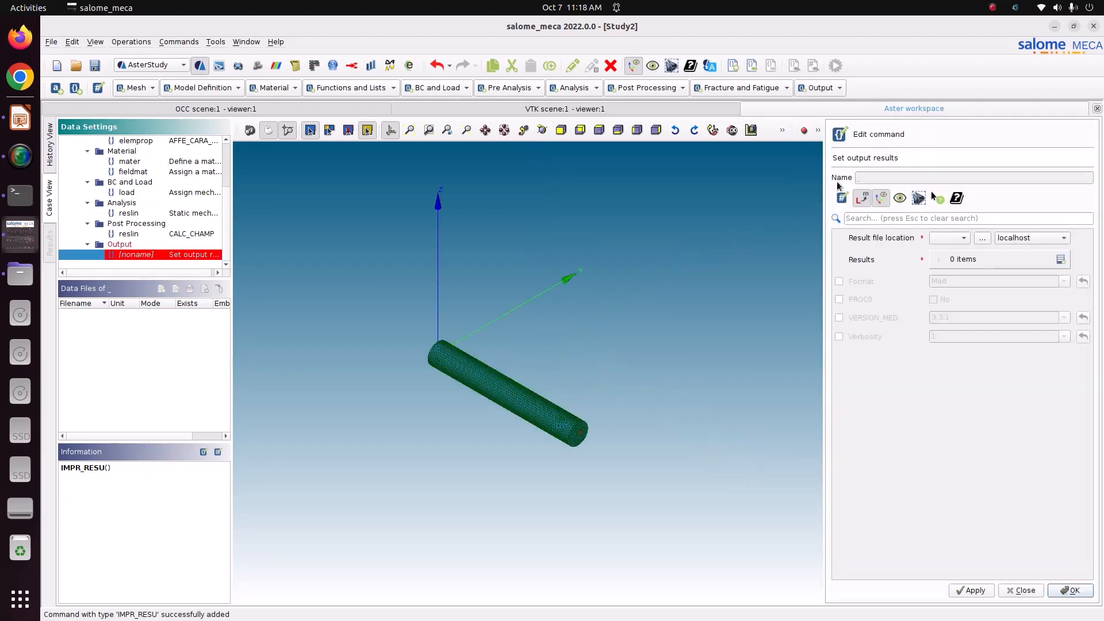
click(983, 237)
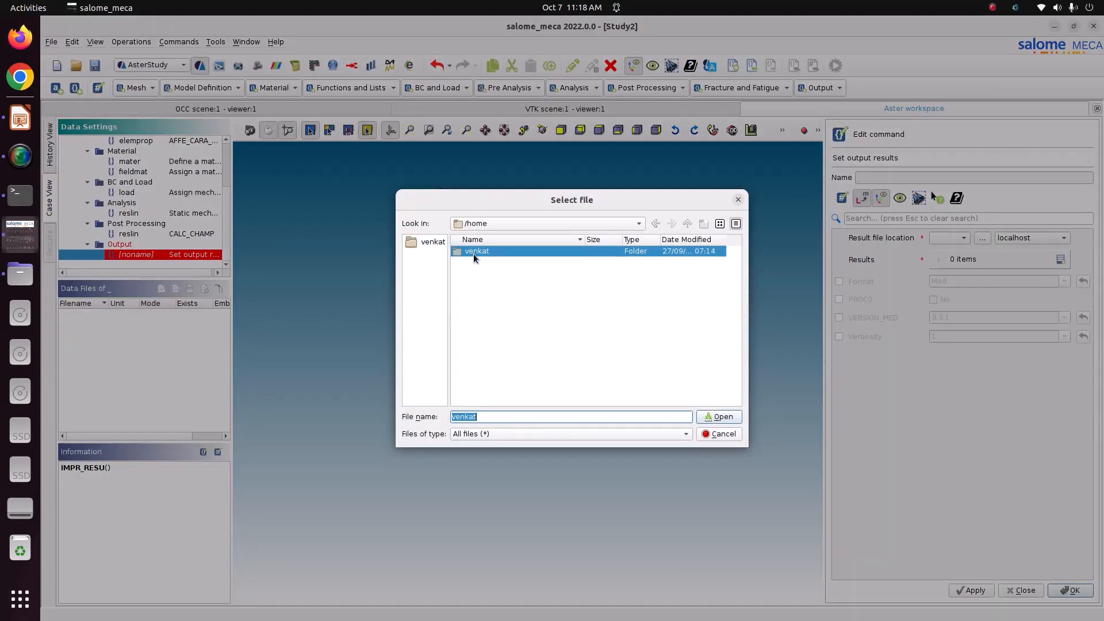
double_click(477, 258)
double_click(489, 355)
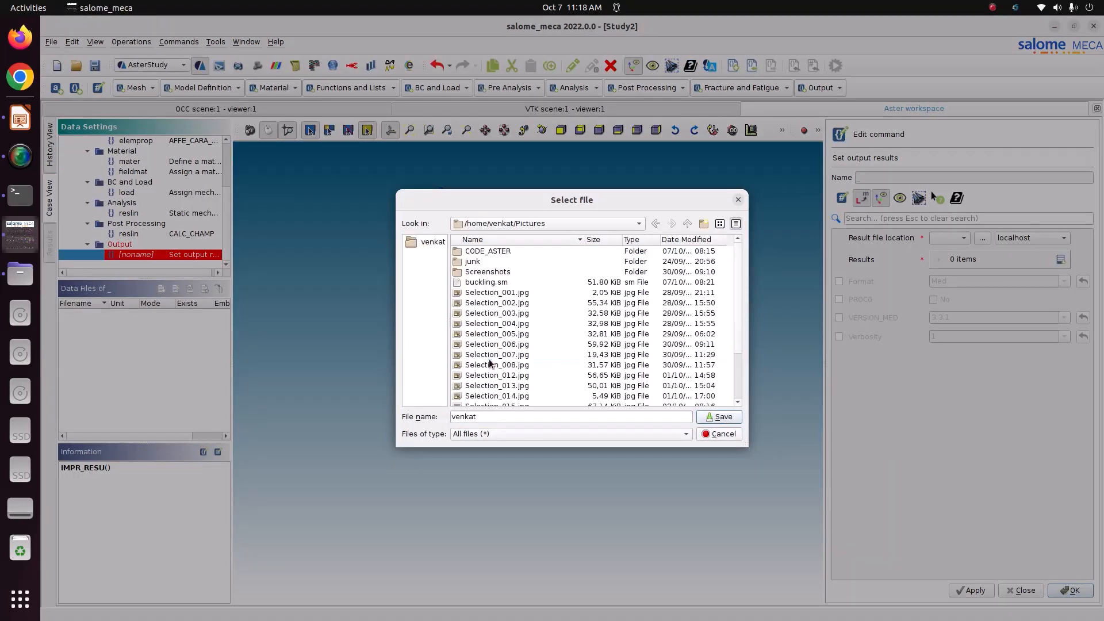
double_click(489, 253)
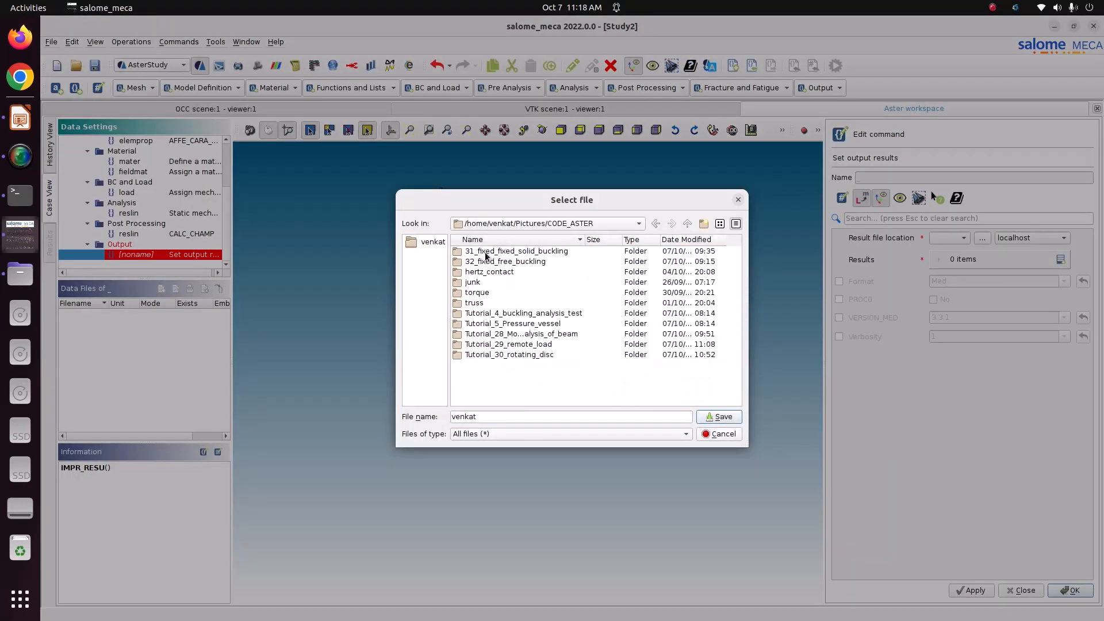
double_click(518, 345)
drag(494, 415, 425, 412)
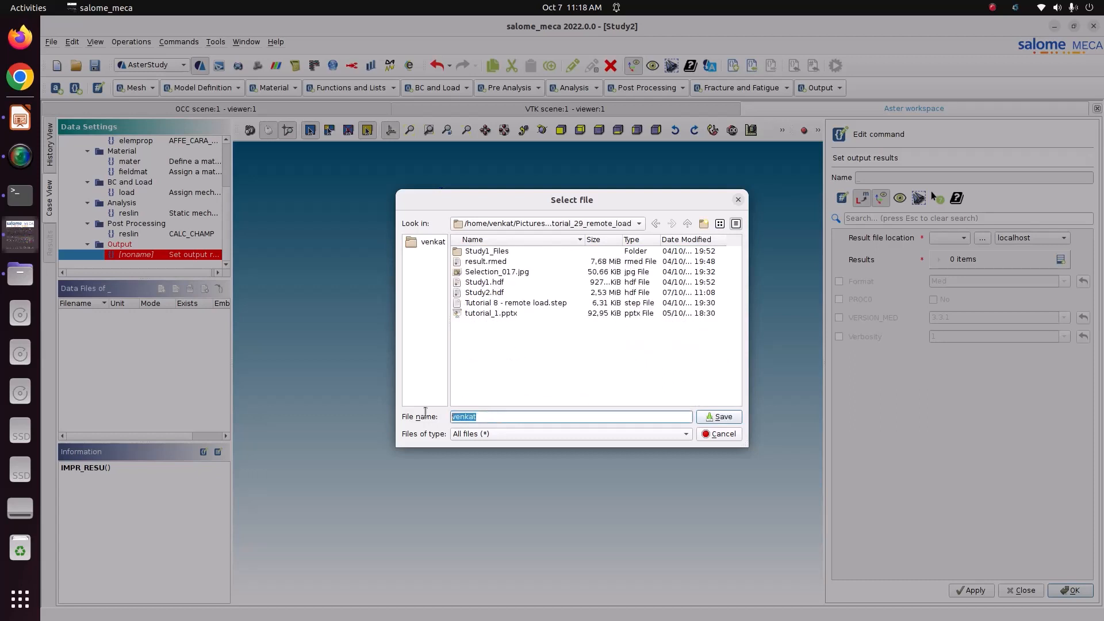
text(romote_load_1.rmed)
click(719, 417)
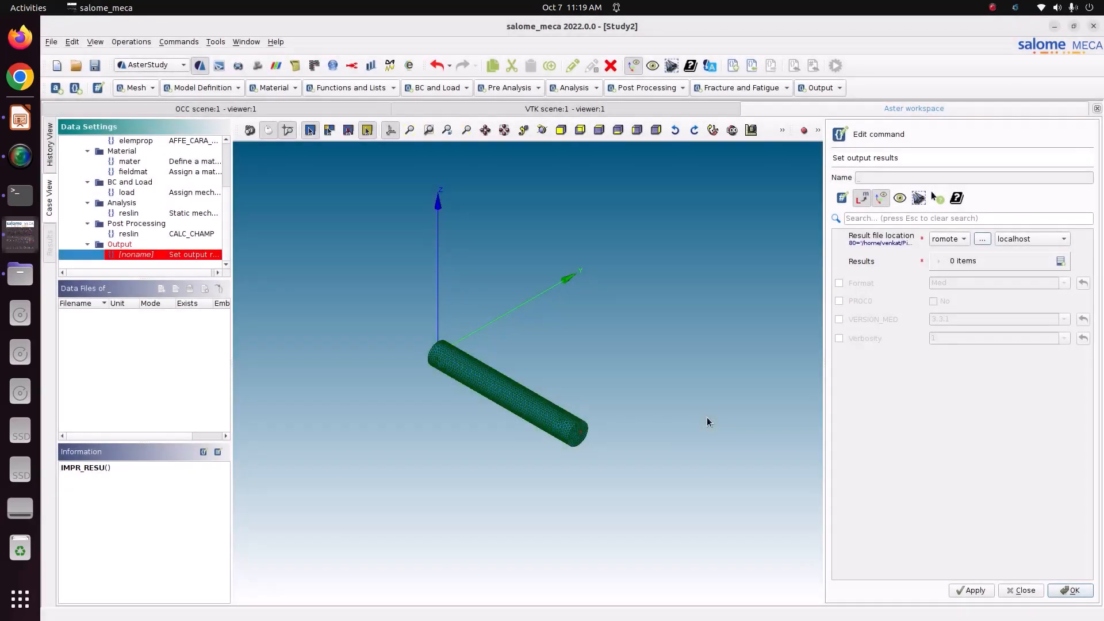
Add a results entry writing mesh0, reslin and elemprop with TOUT_CHAM set to Yes
click(1061, 261)
click(1005, 290)
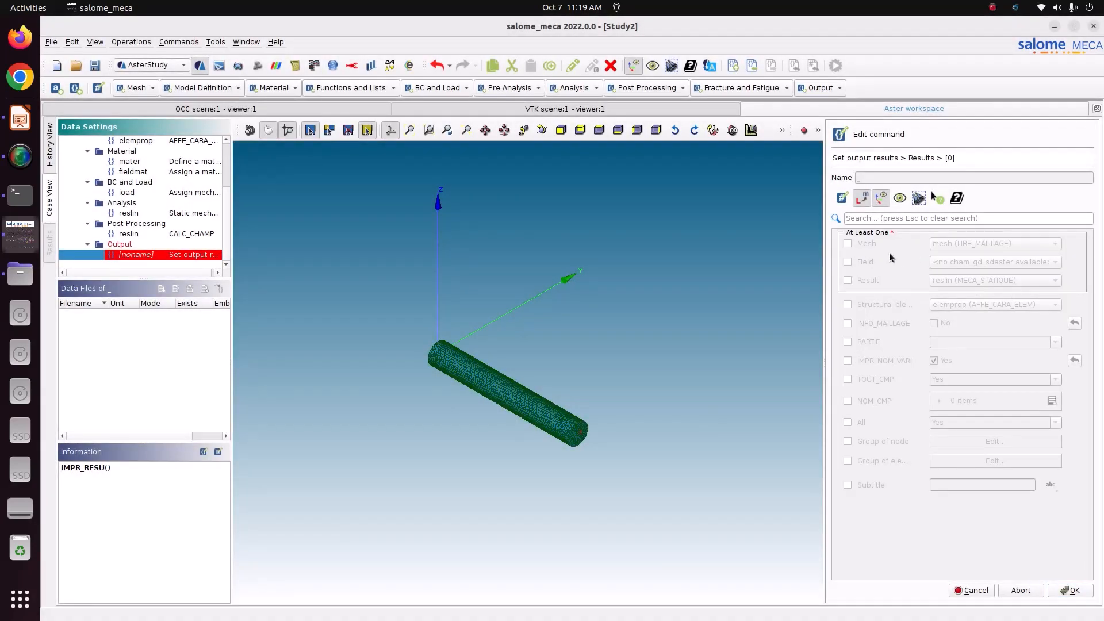
click(868, 246)
click(985, 244)
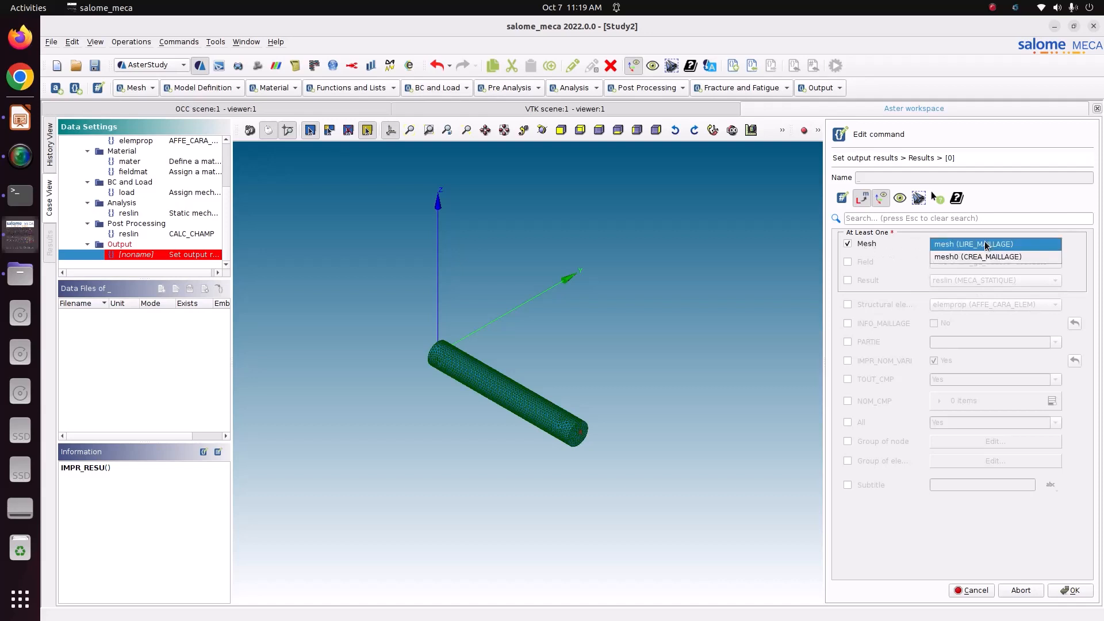
click(982, 259)
click(869, 281)
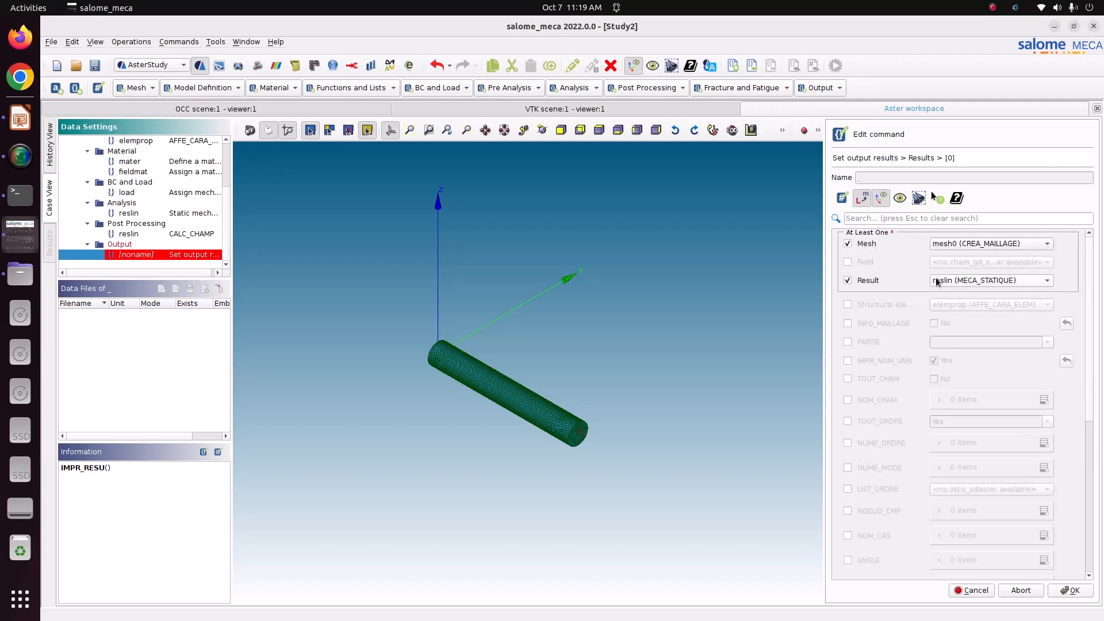
click(952, 282)
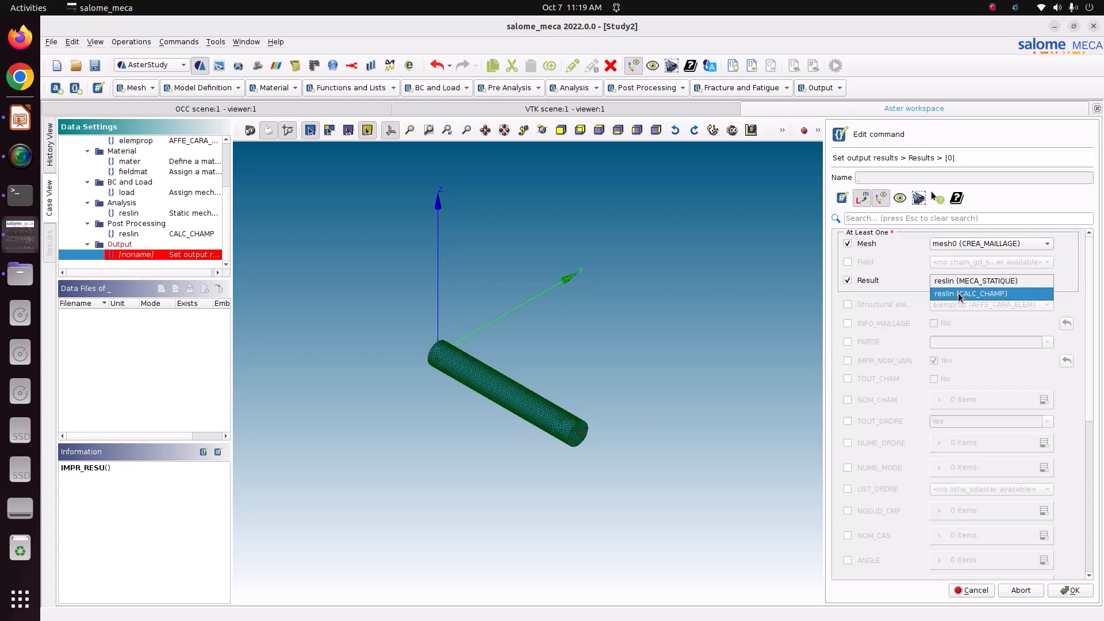
click(960, 296)
click(892, 304)
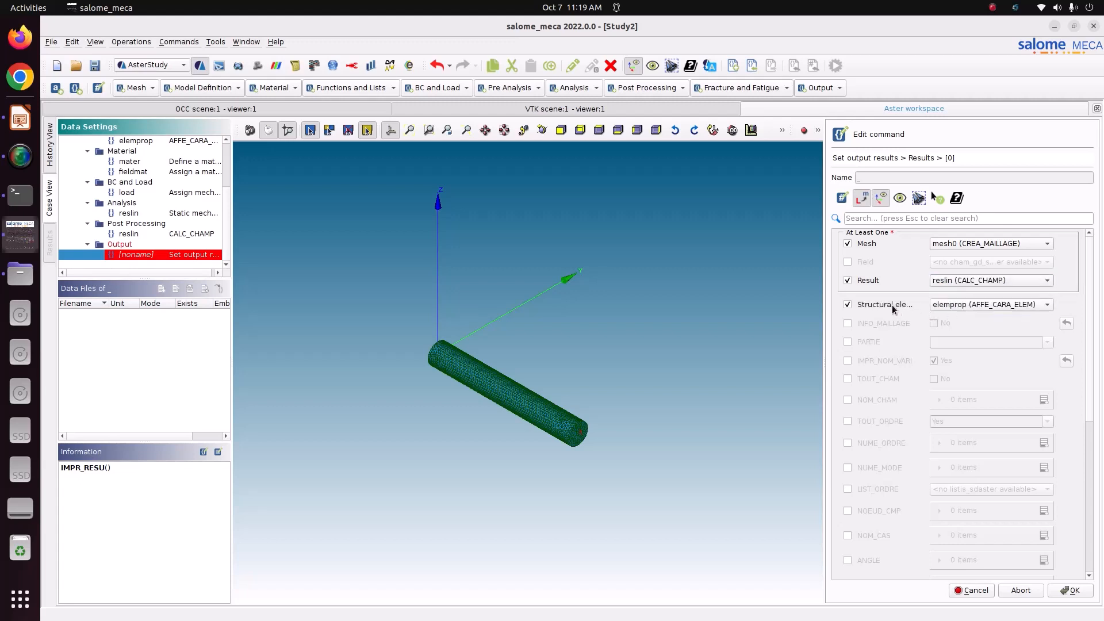
click(847, 379)
click(935, 379)
click(1071, 591)
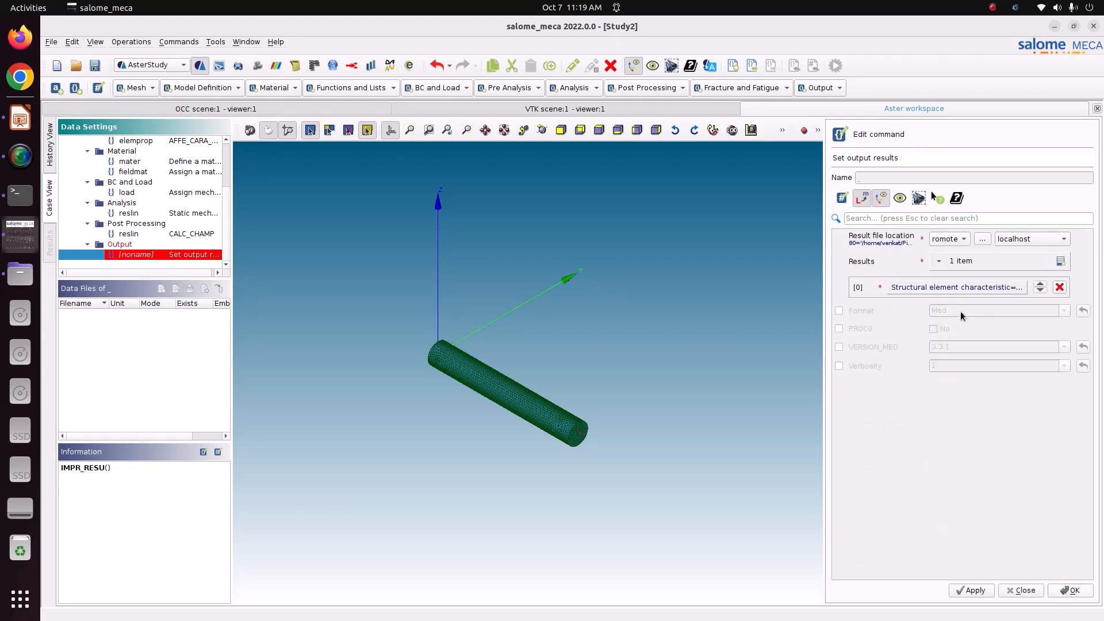
Set the output format to MED and store the IMPR_RESU command
click(861, 311)
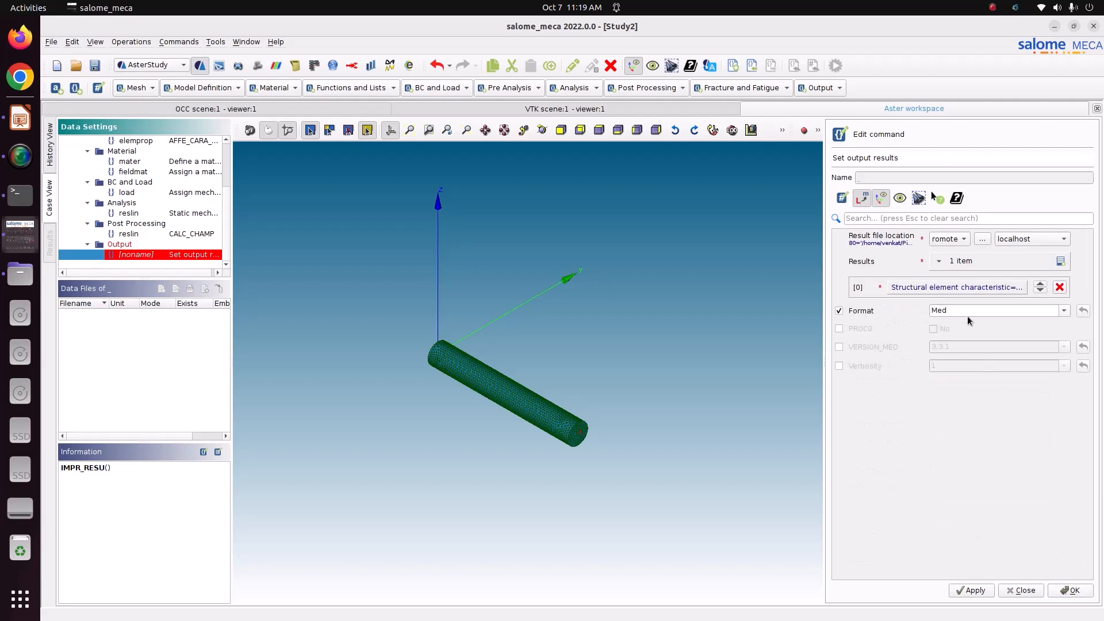
click(976, 592)
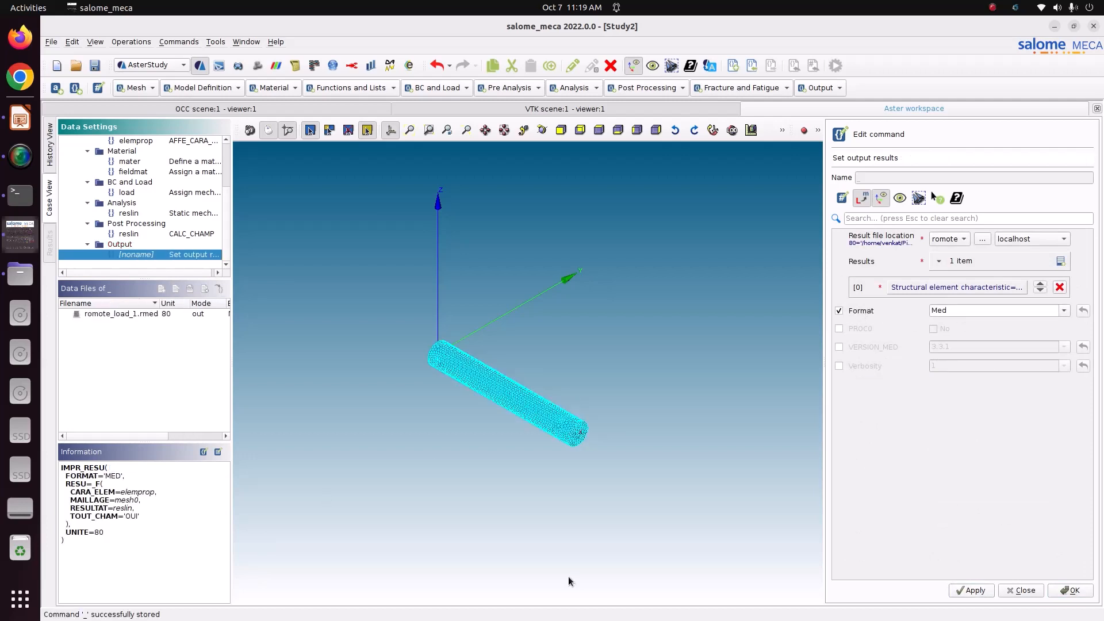
click(1065, 590)
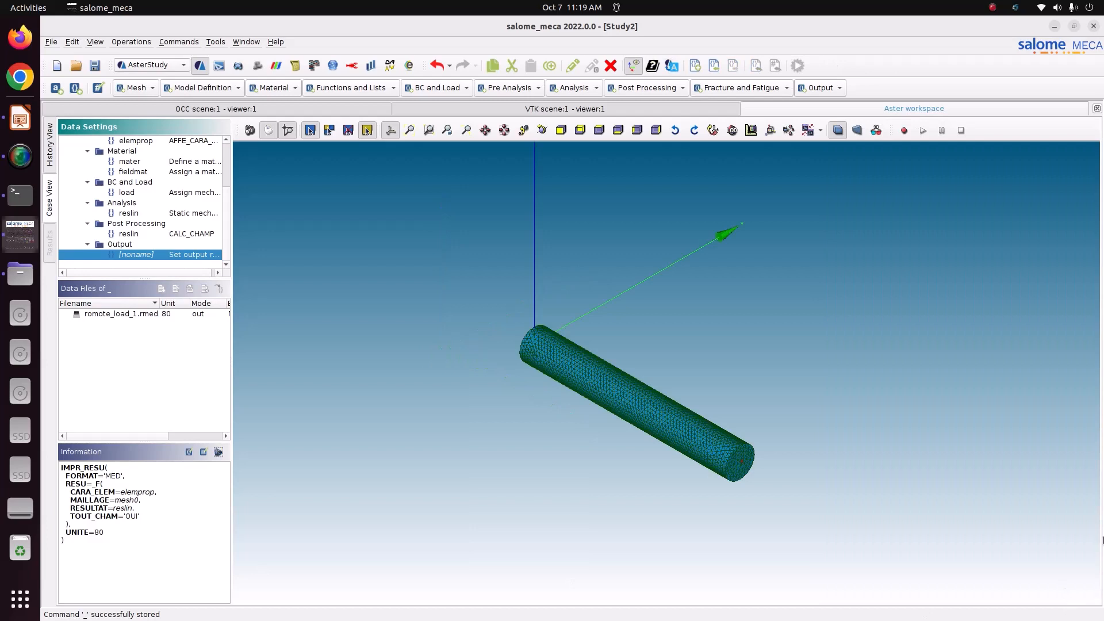
Save the study and inspect the mesh0, model and elemprop commands
click(94, 65)
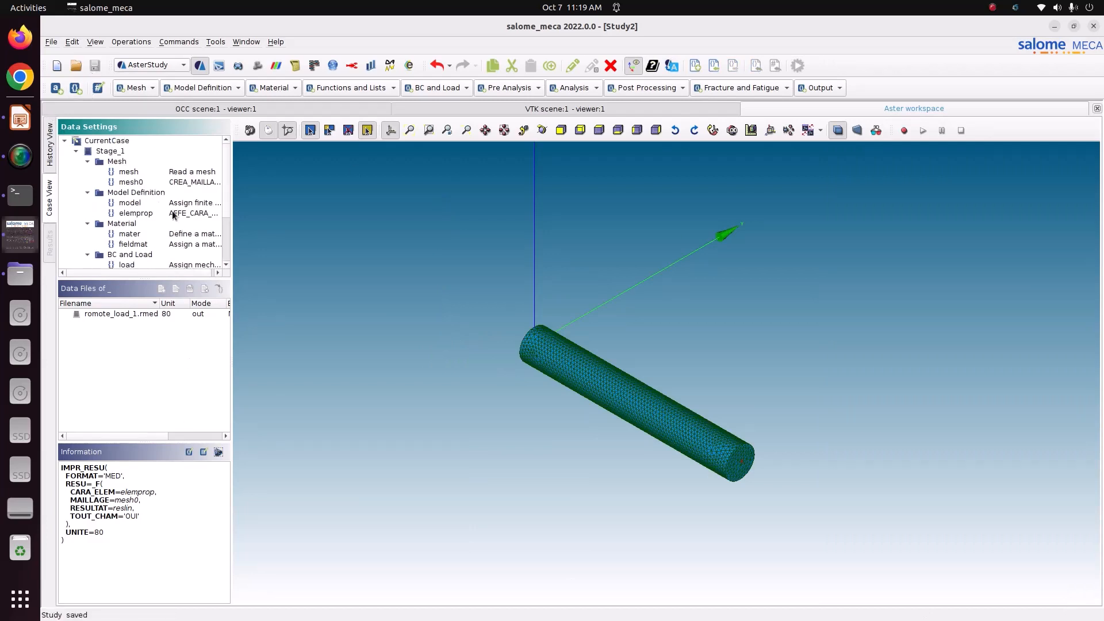
click(146, 182)
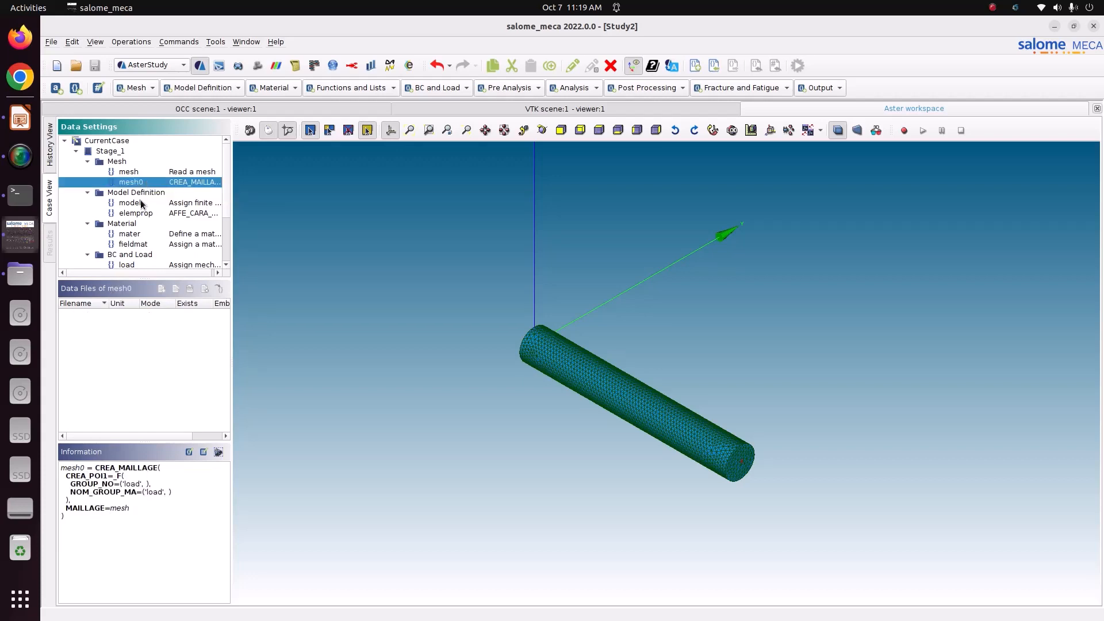
click(141, 204)
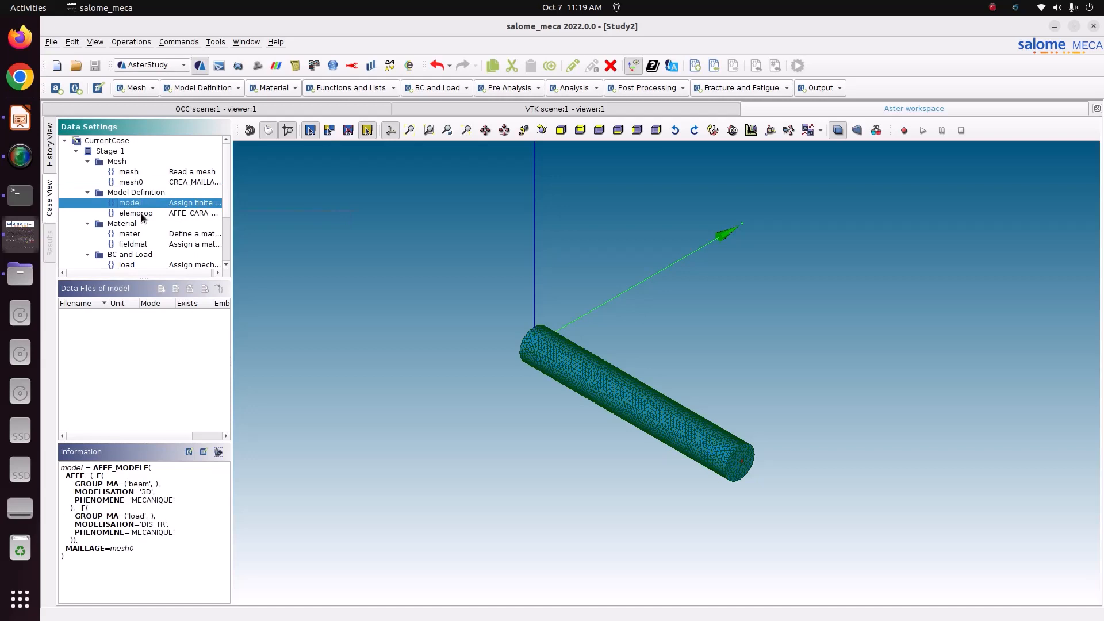
click(142, 215)
Review the mater, fieldmat, load, static analysis and CALC_CHAMP commands
scroll(141, 233, down, 1)
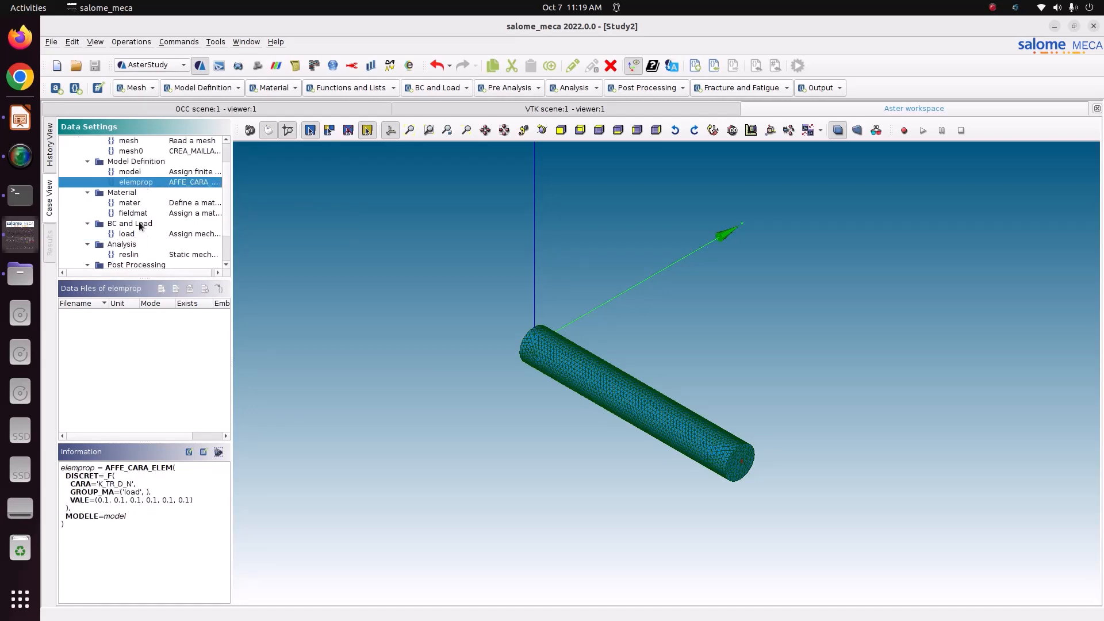
click(136, 203)
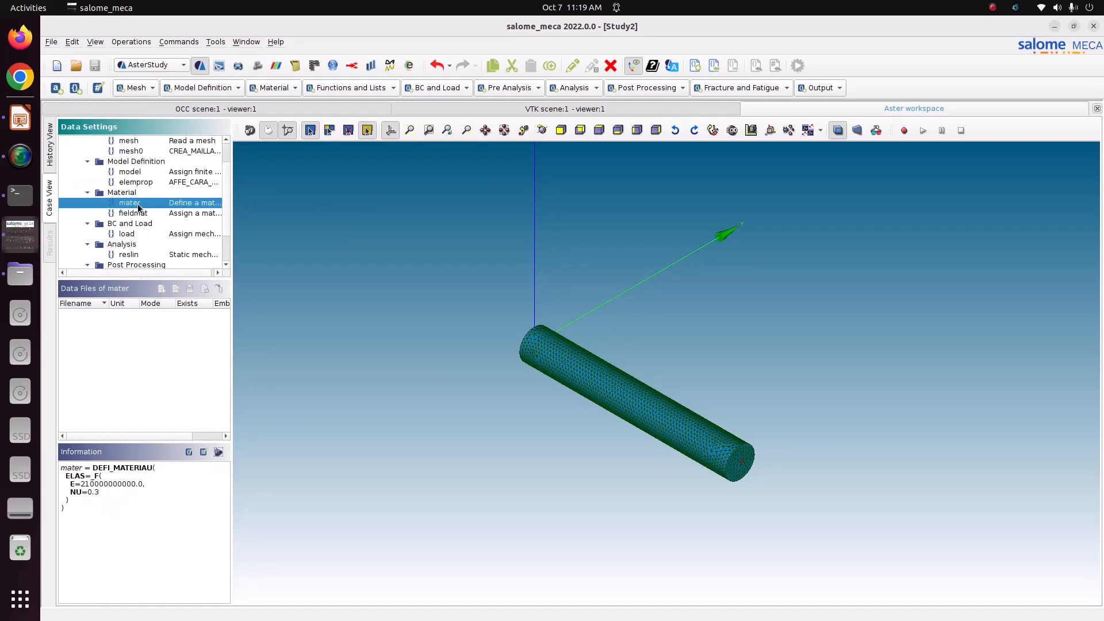
click(140, 215)
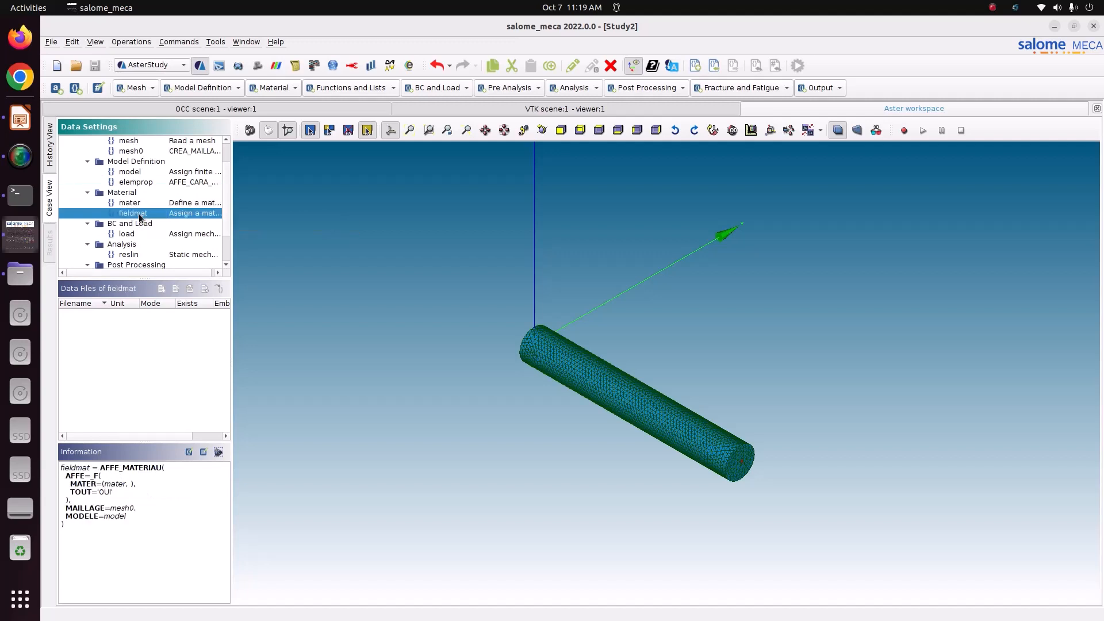
scroll(139, 216, down, 1)
click(134, 205)
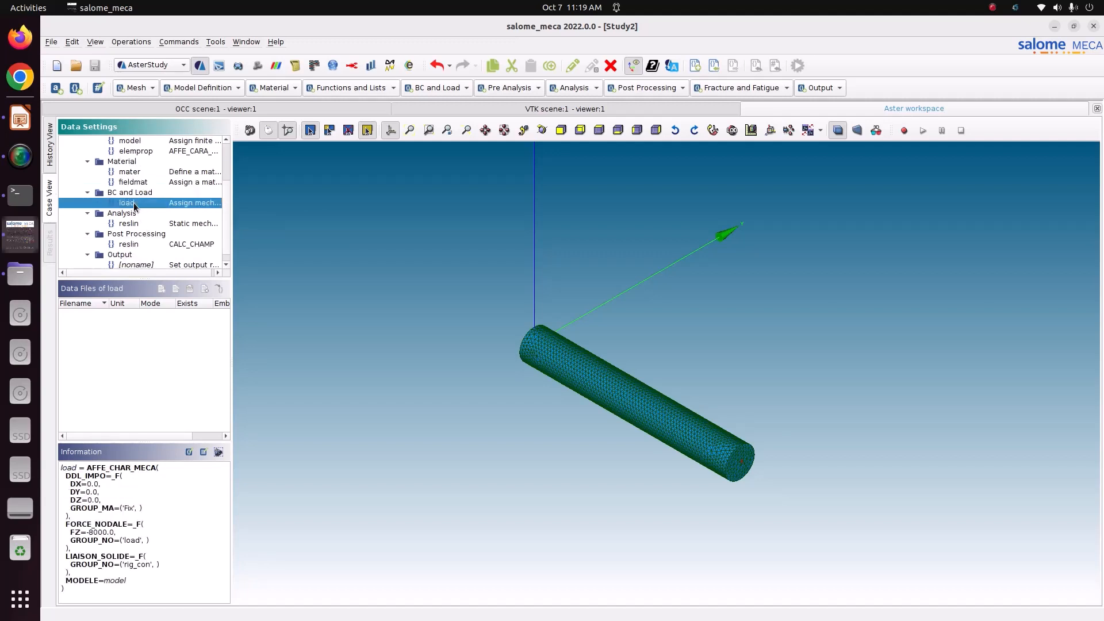
click(136, 224)
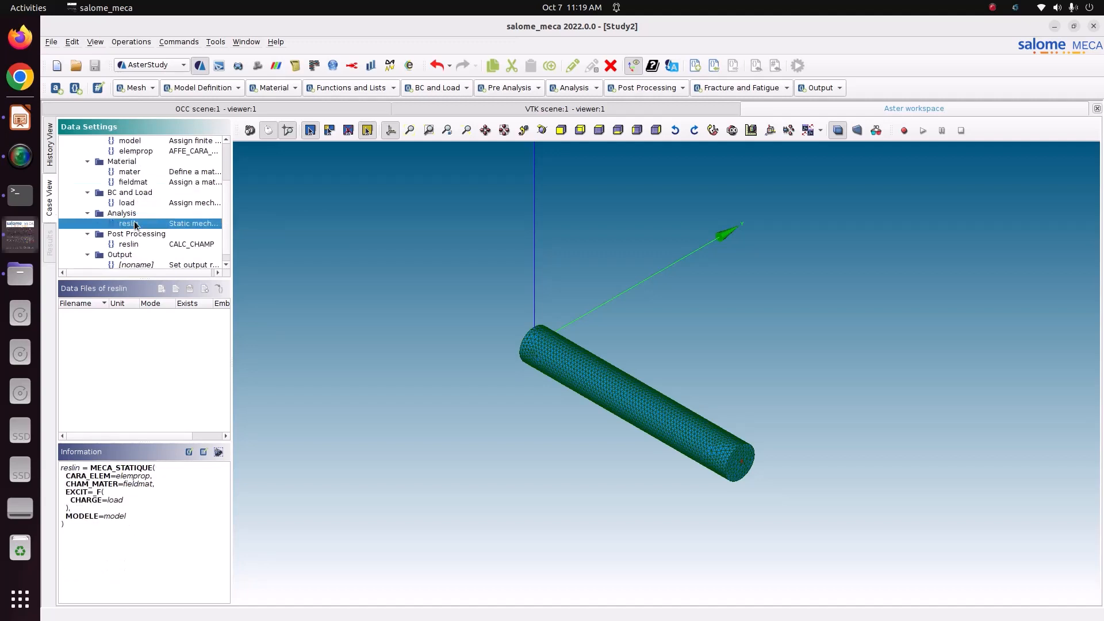
click(140, 248)
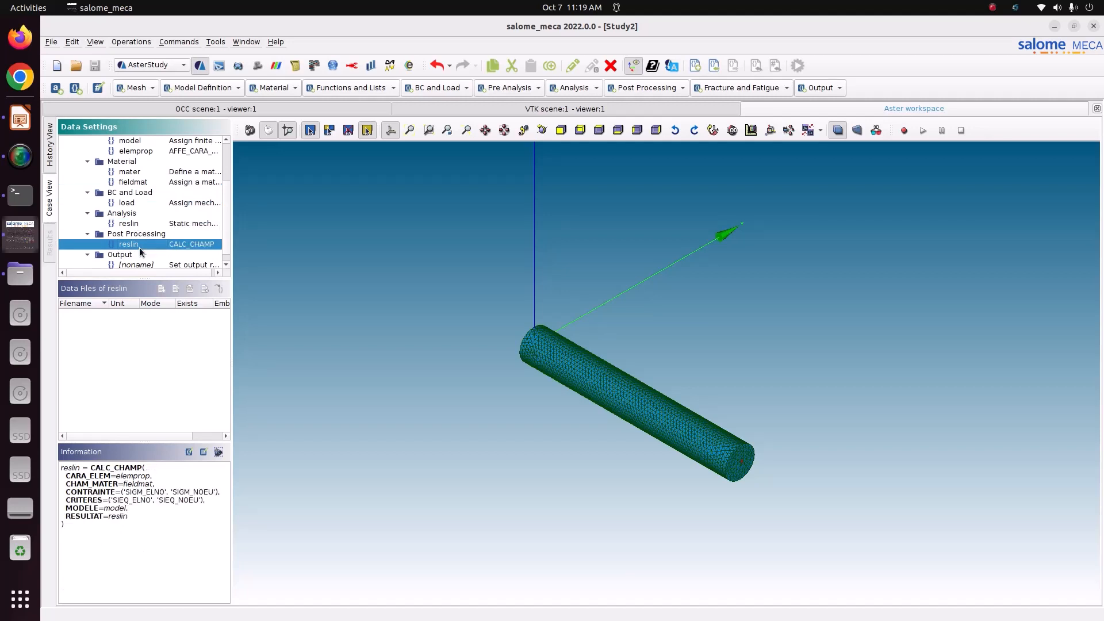
scroll(139, 250, down, 1)
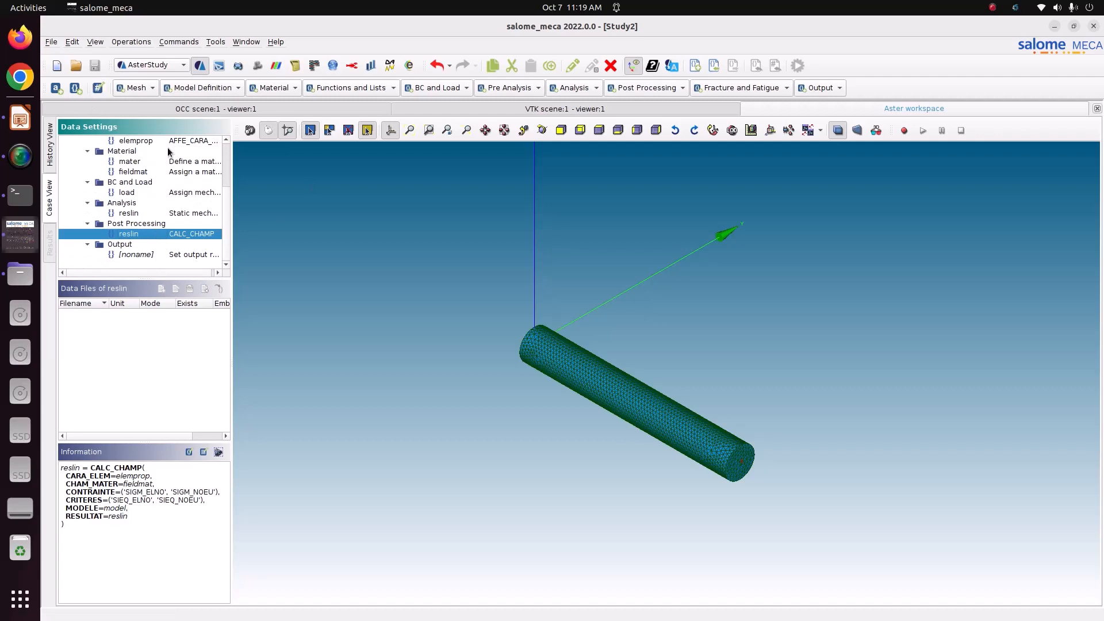
From the History View, run Stage_1 as RunCase_1 with a 5-second auto refresh
click(53, 165)
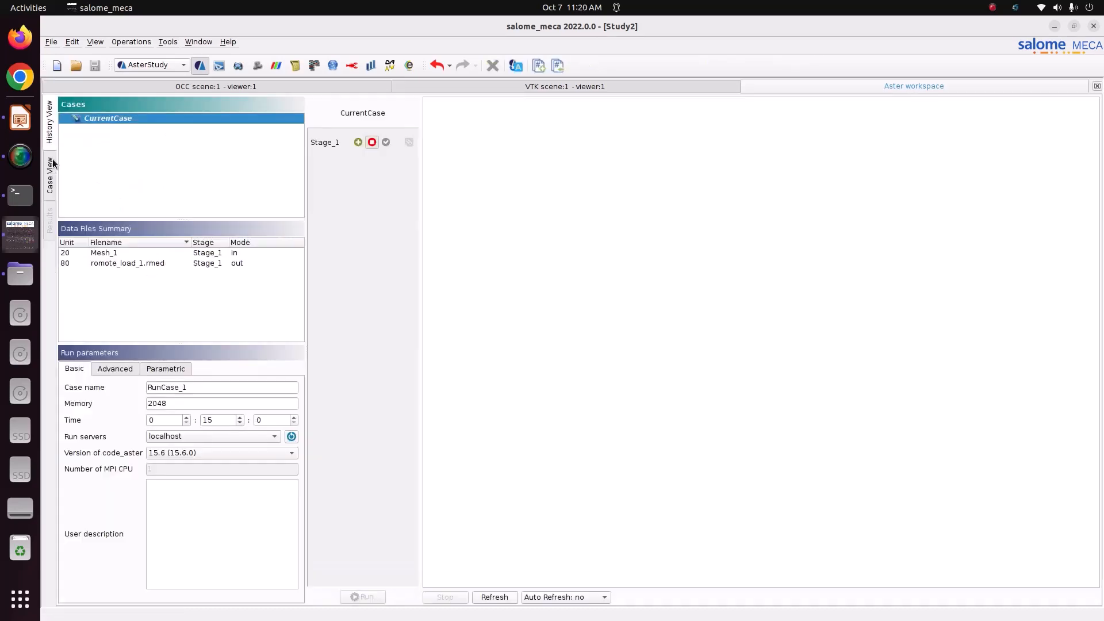
click(356, 142)
click(407, 143)
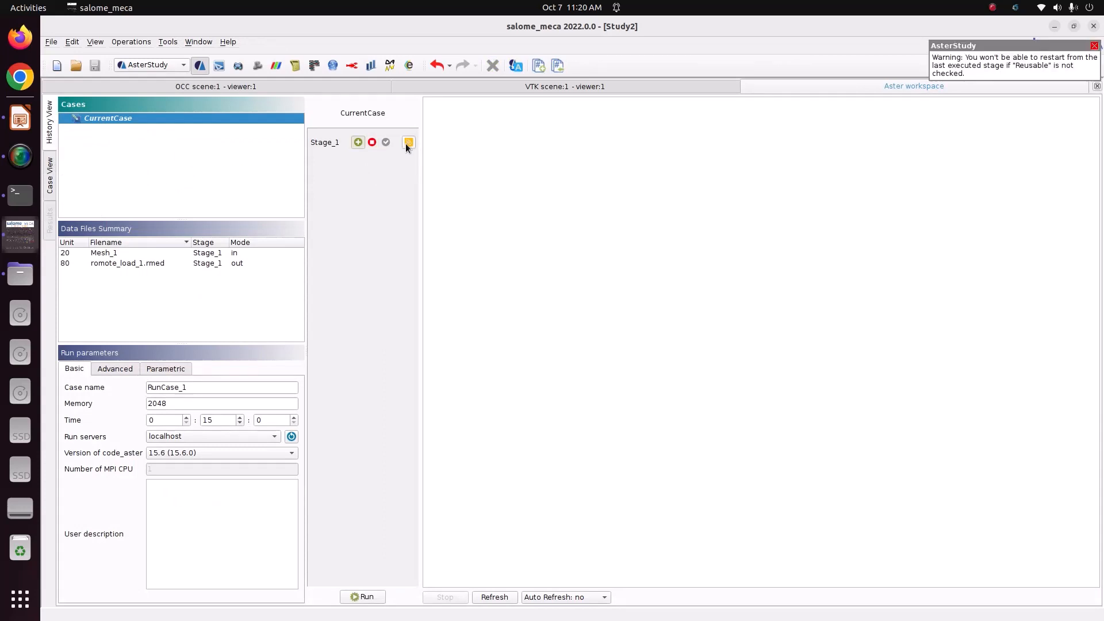
click(574, 597)
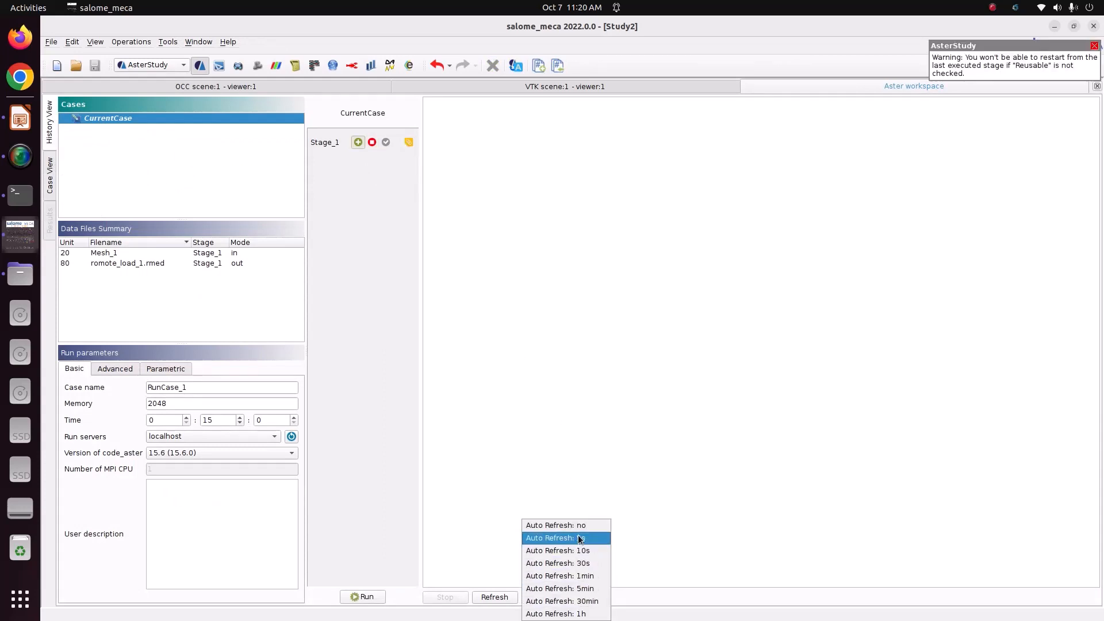
click(580, 539)
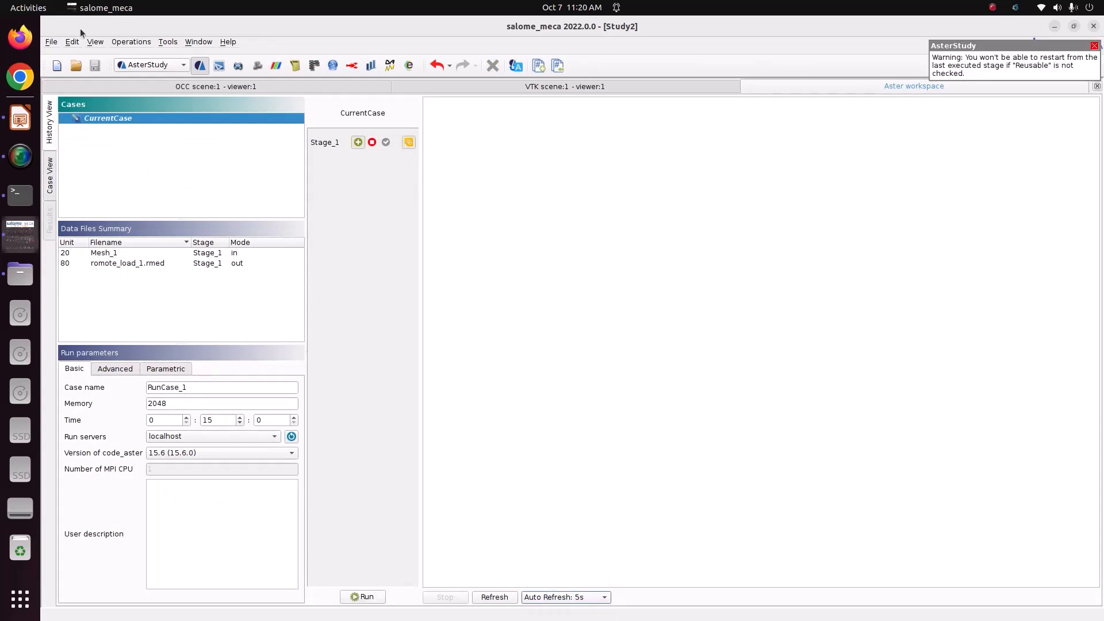
click(371, 597)
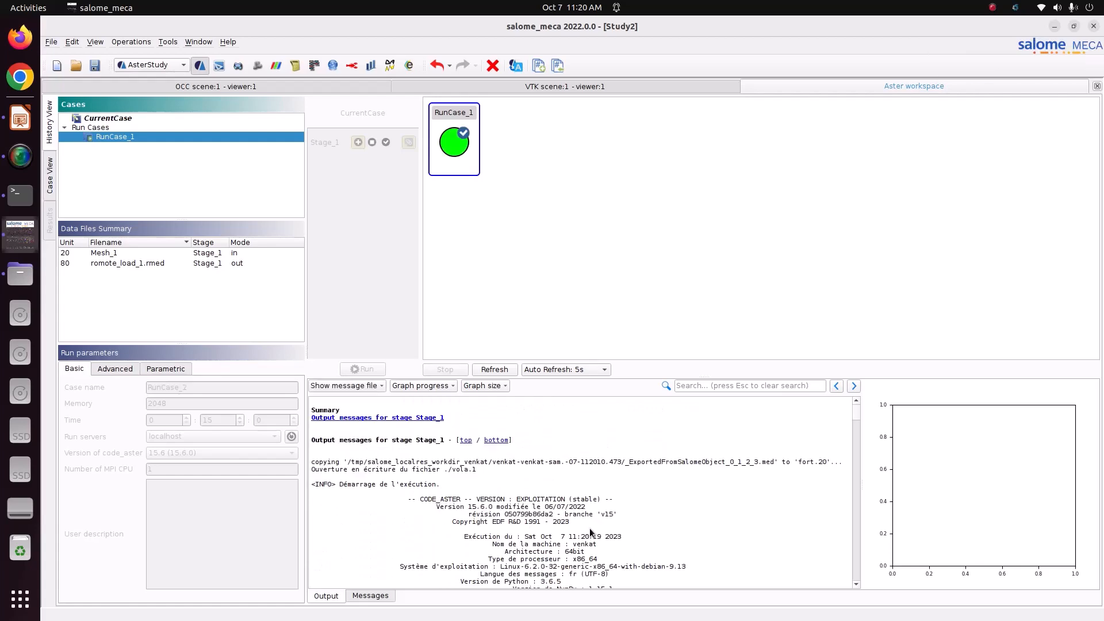
scroll(589, 528, down, 20)
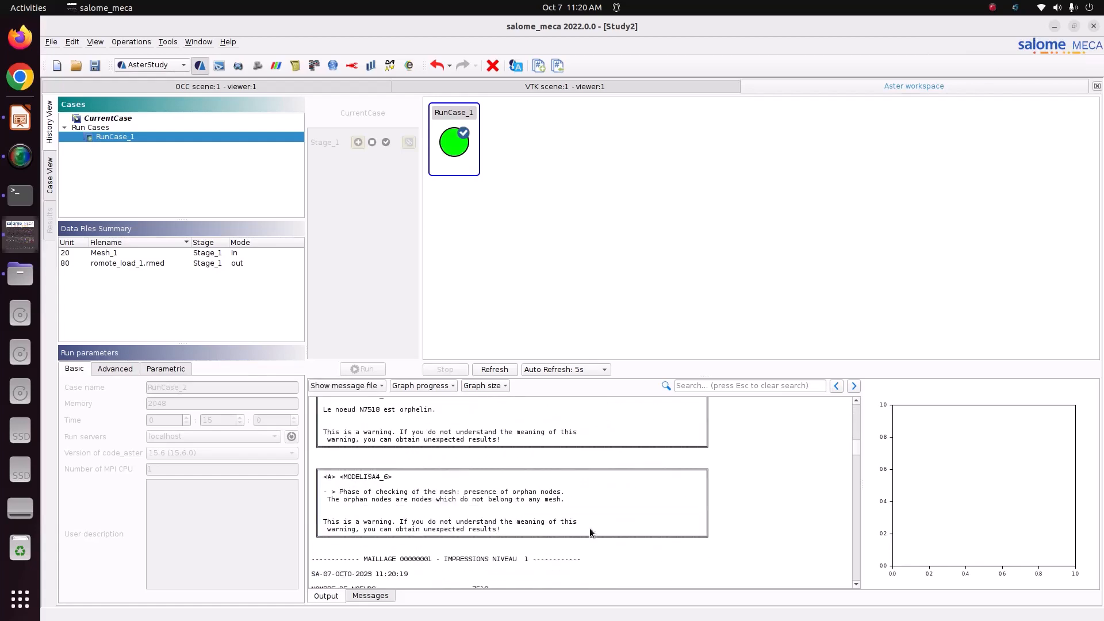
scroll(589, 528, down, 20)
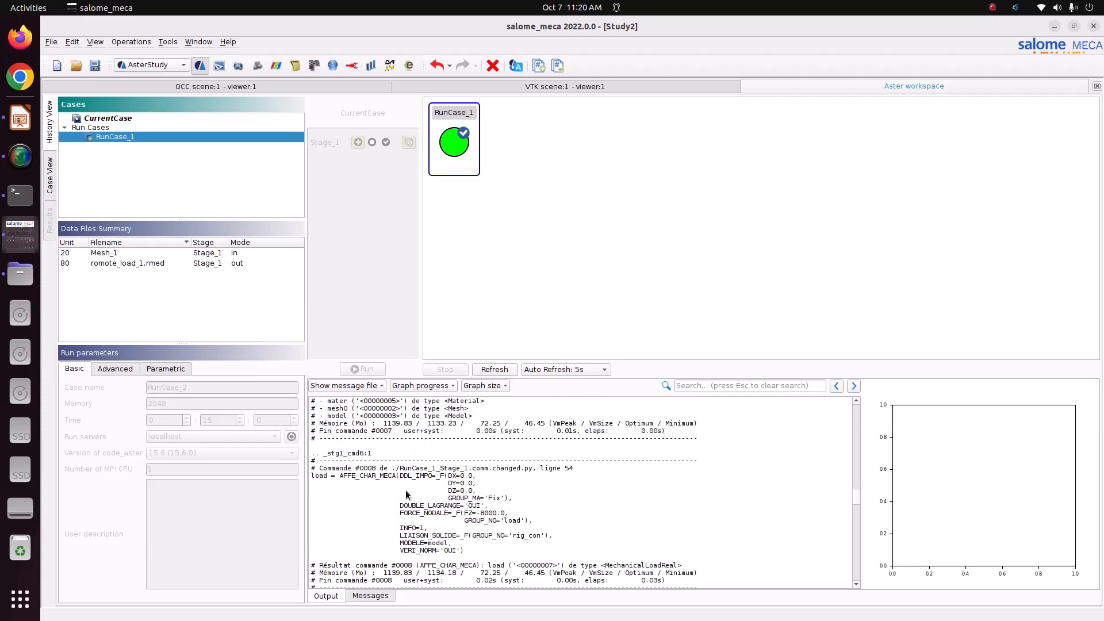
scroll(467, 559, down, 15)
scroll(467, 560, down, 15)
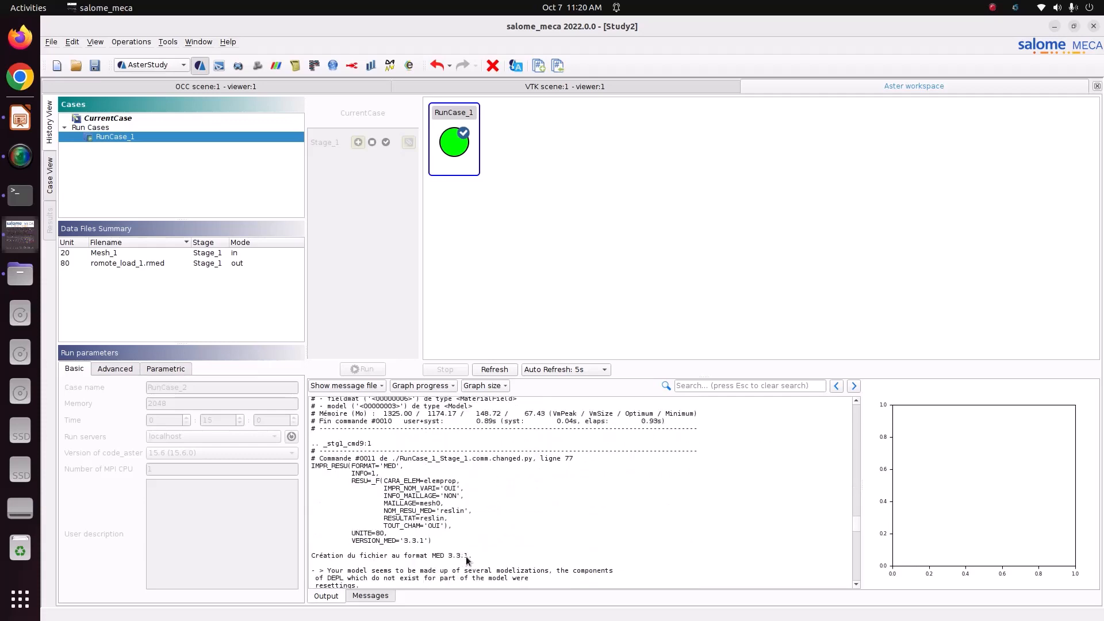
scroll(467, 560, down, 15)
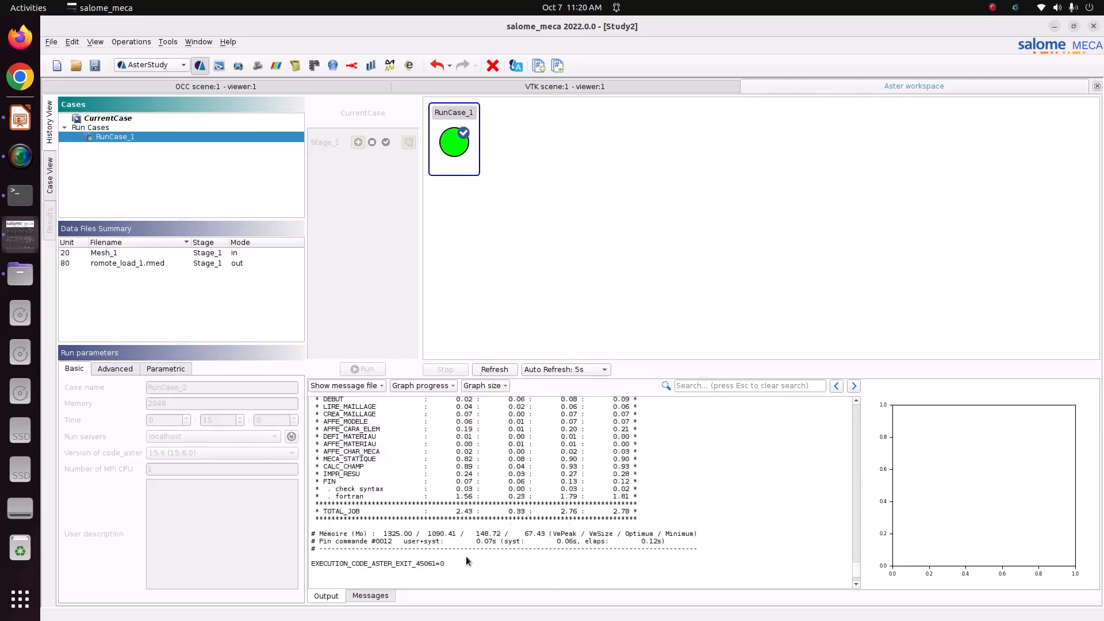
scroll(427, 530, up, 15)
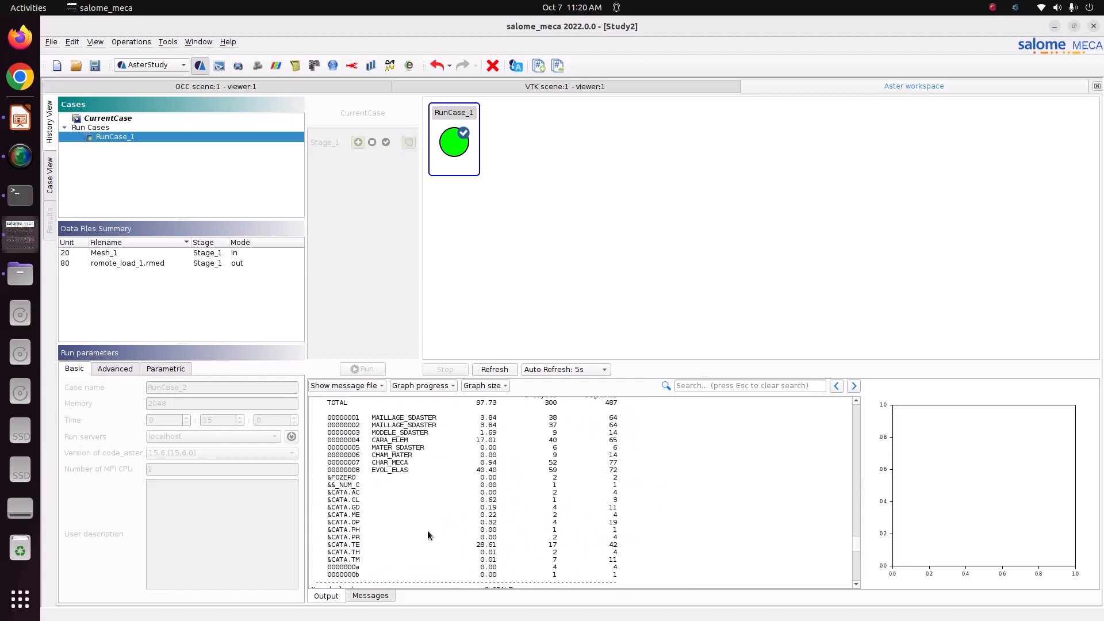
scroll(582, 486, up, 8)
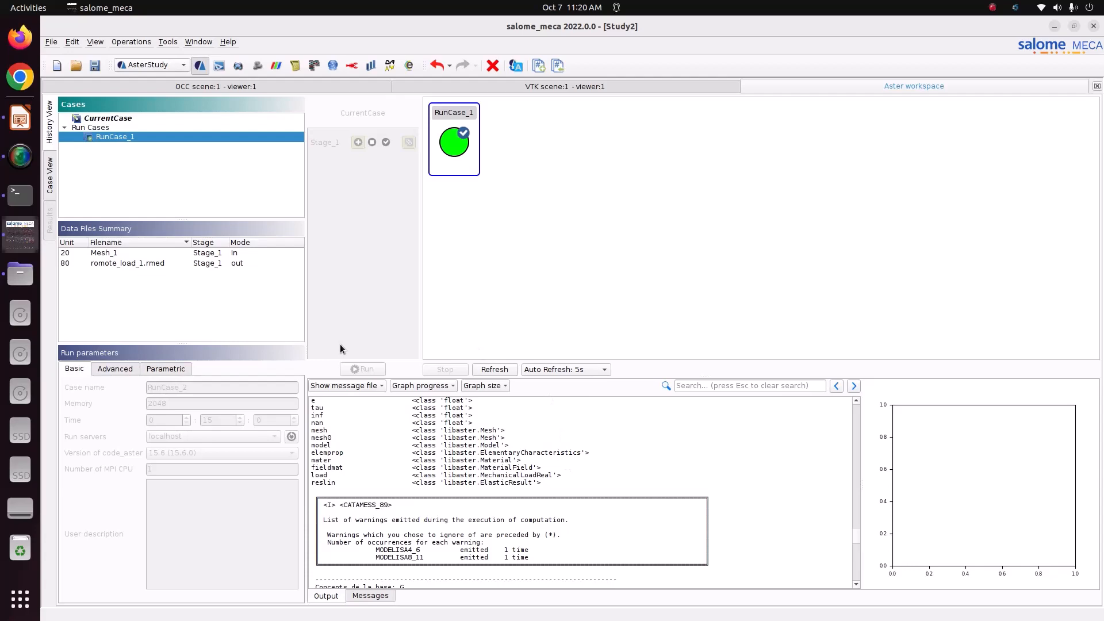
Switch to the ParaViS module and open a file from the builtin server
click(175, 68)
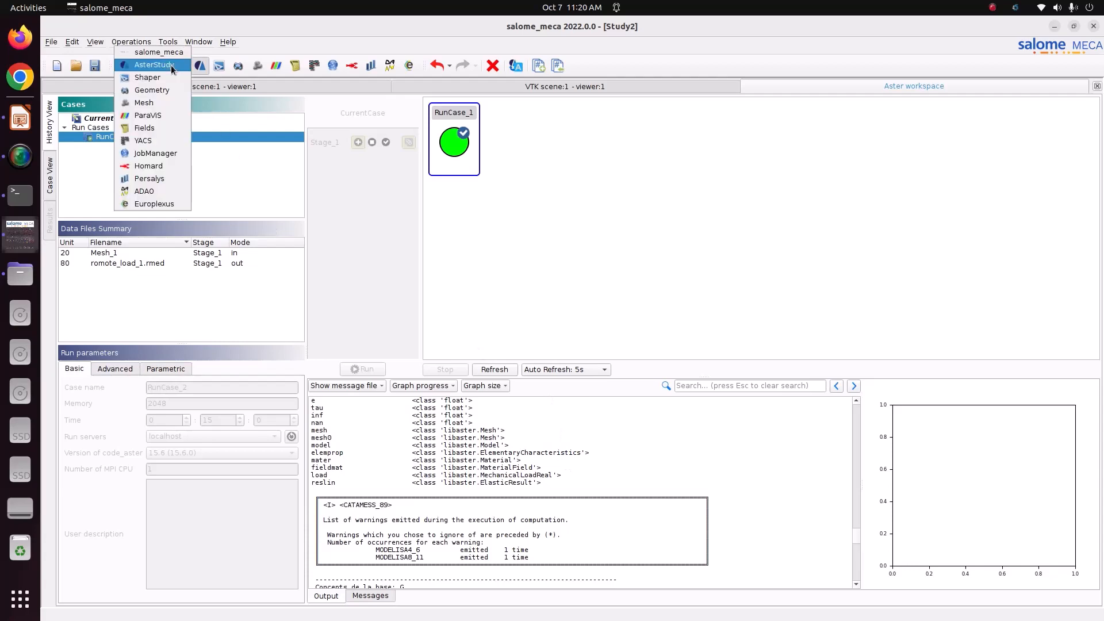
click(159, 114)
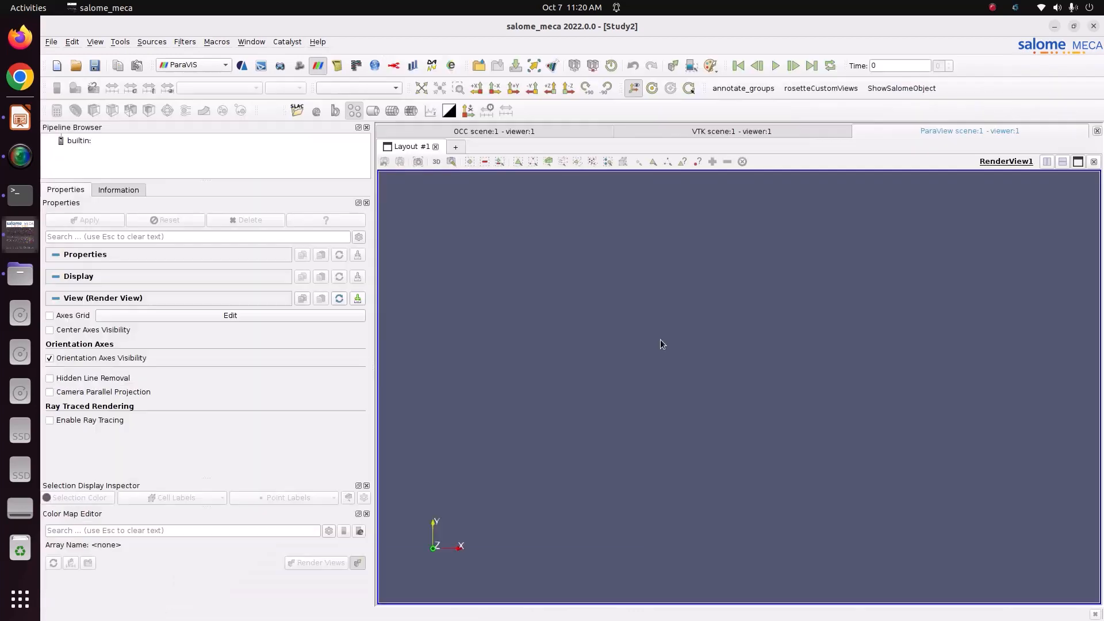
click(81, 143)
right_click(80, 142)
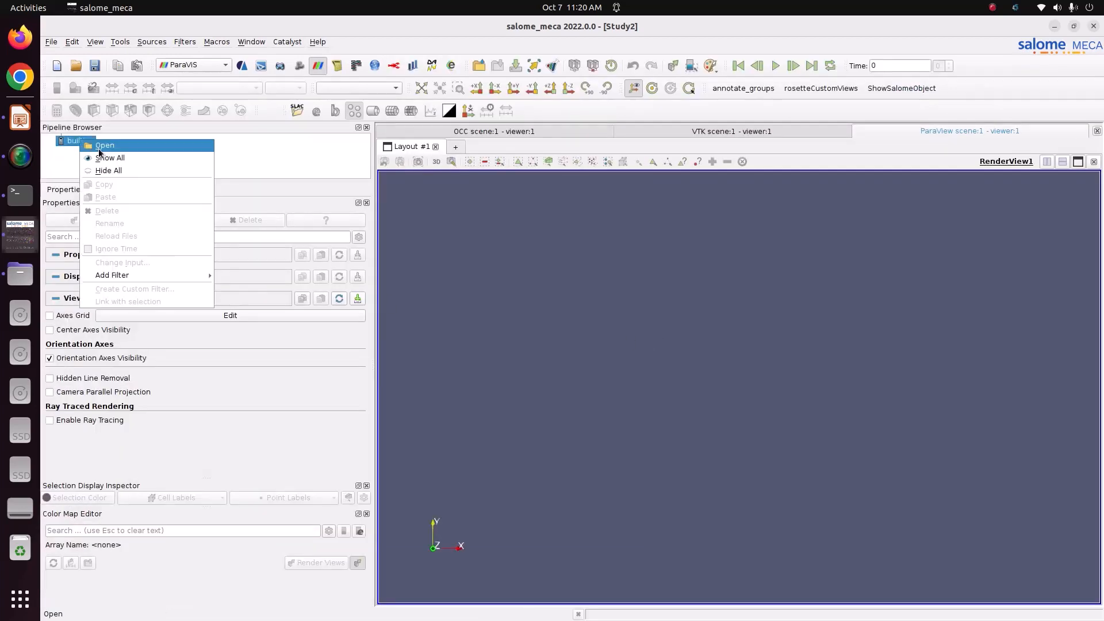
click(100, 153)
Browse to Pictures/CODE_ASTER/Tutorial_29_remote_load and open romote_load_1.rmed
click(508, 226)
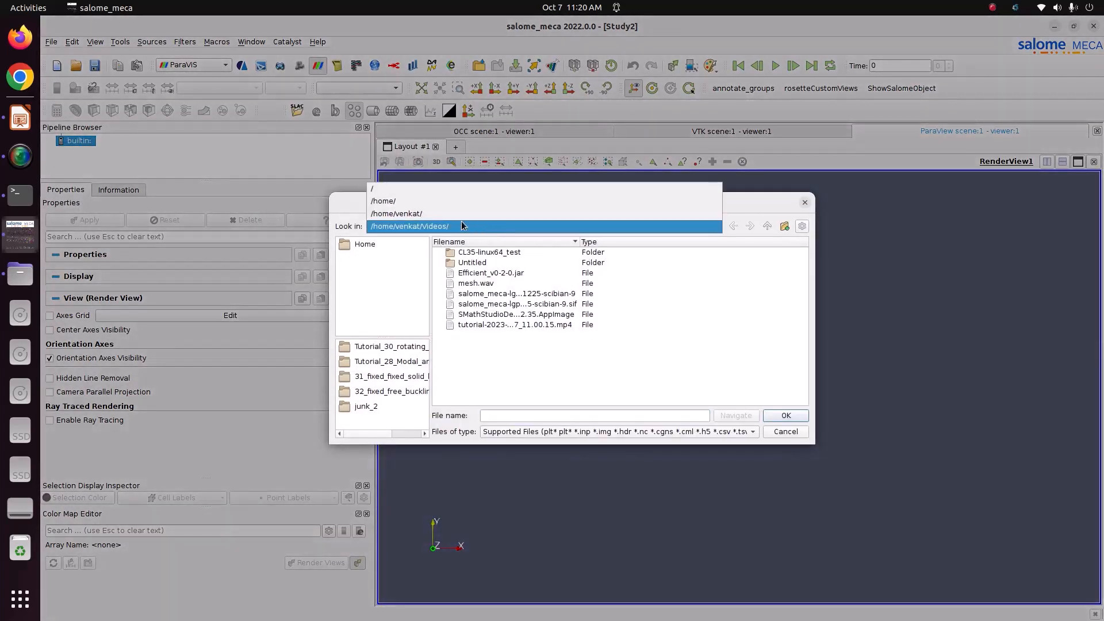
click(478, 208)
double_click(479, 357)
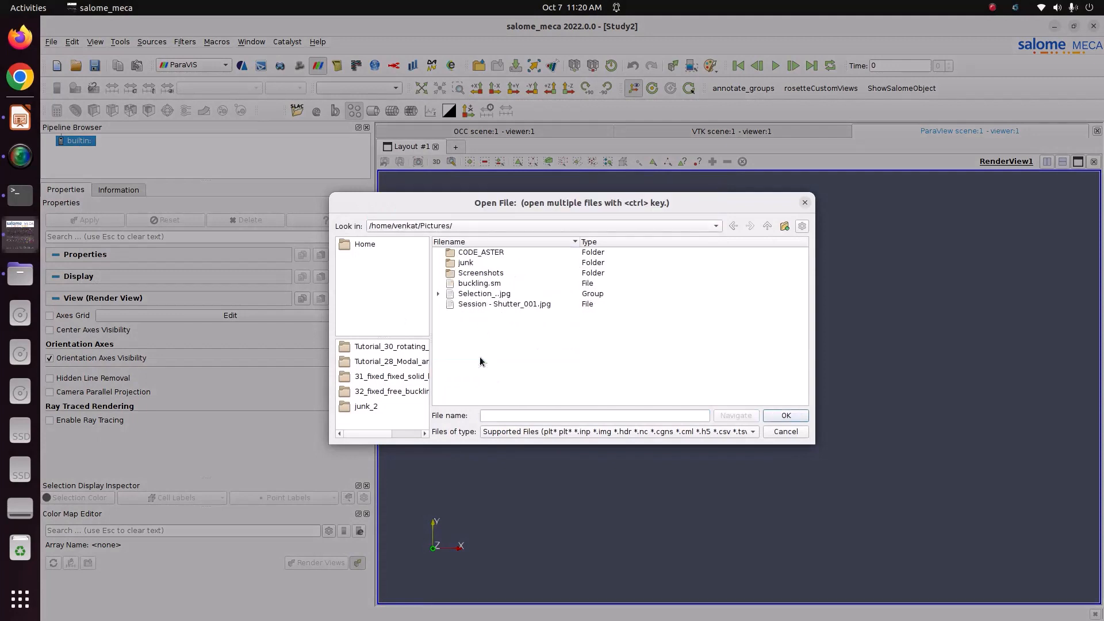
double_click(469, 254)
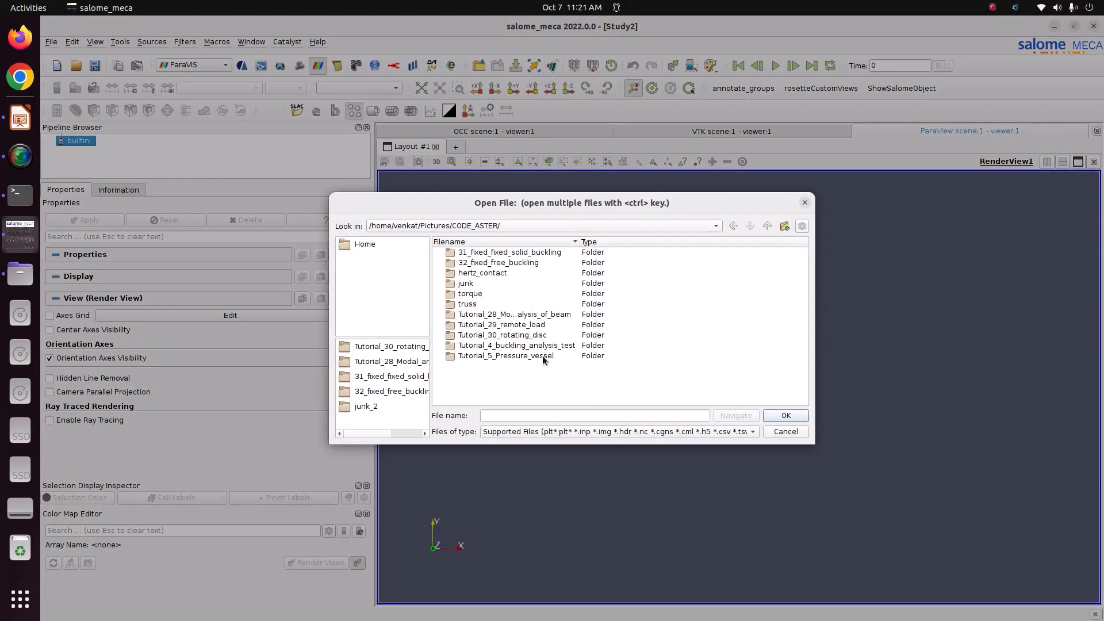
click(524, 327)
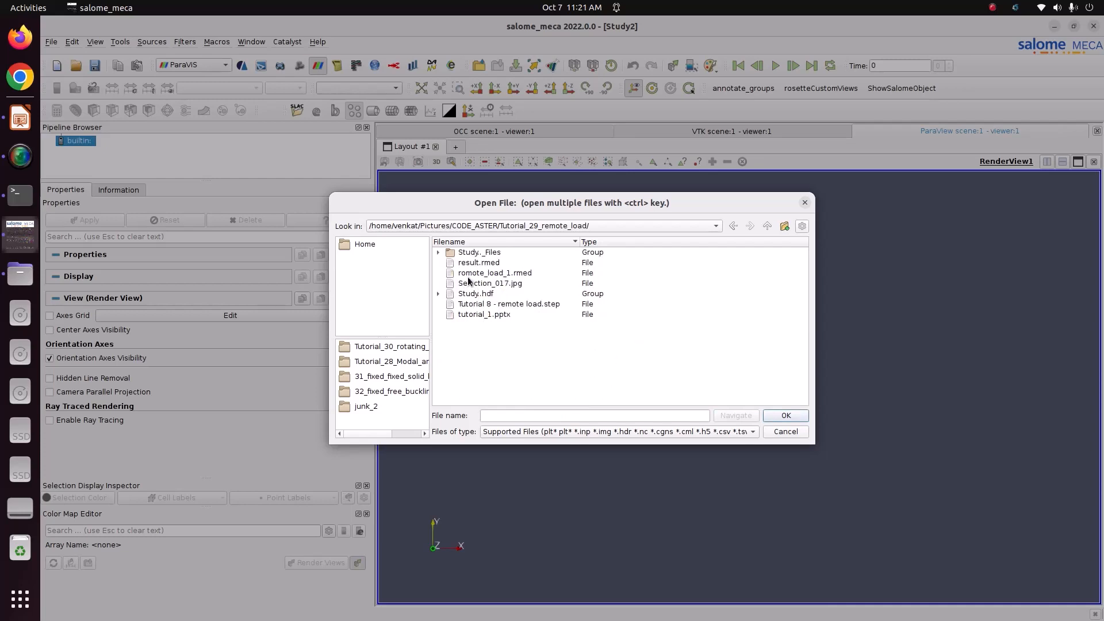
click(520, 273)
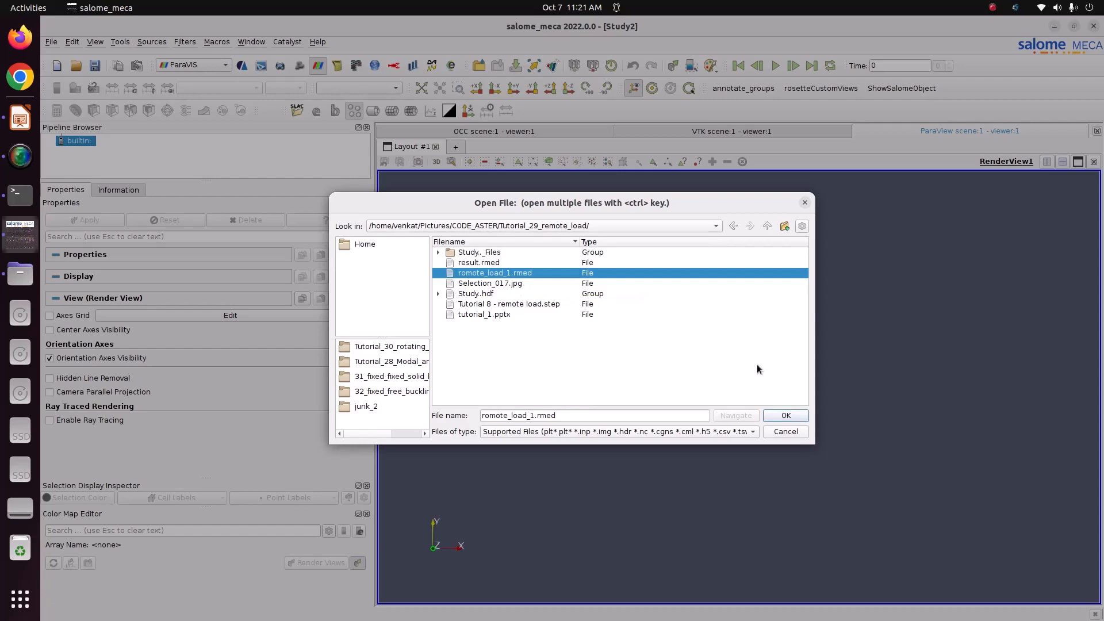
click(786, 416)
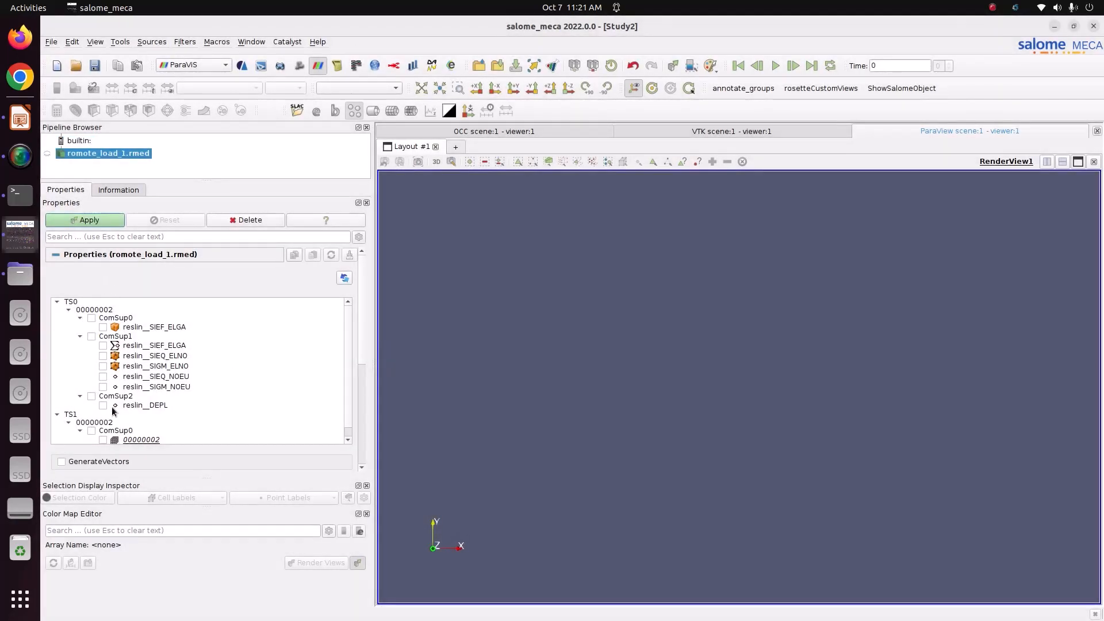
Apply the loaded results and colour the beam by reslin__DEPL displacement
click(102, 224)
drag(740, 377, 419, 420)
drag(684, 430, 710, 426)
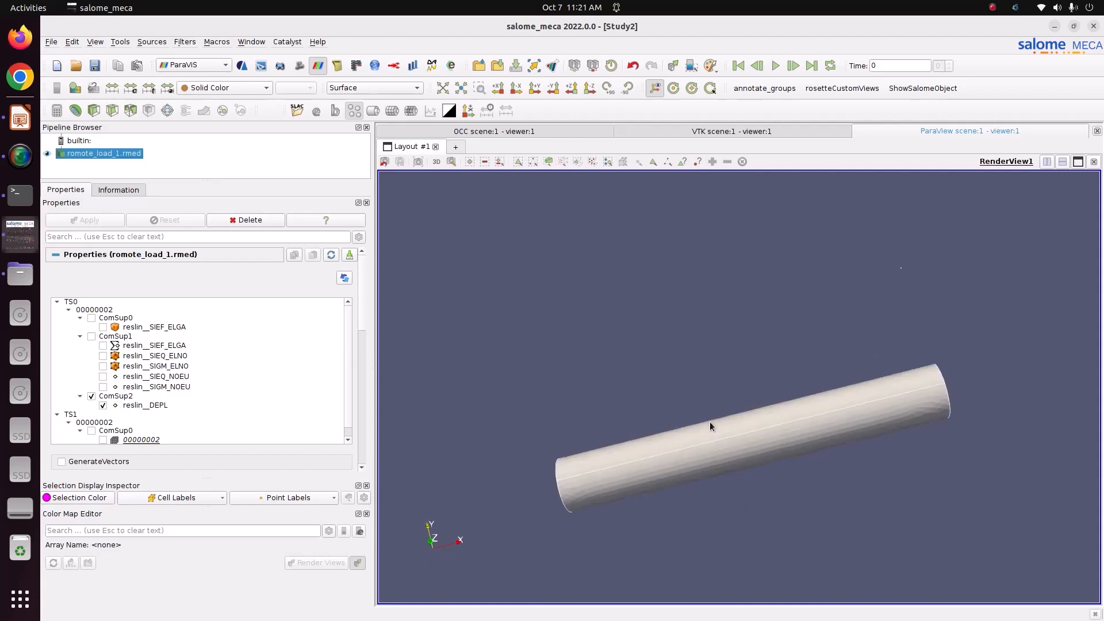
click(225, 87)
click(218, 111)
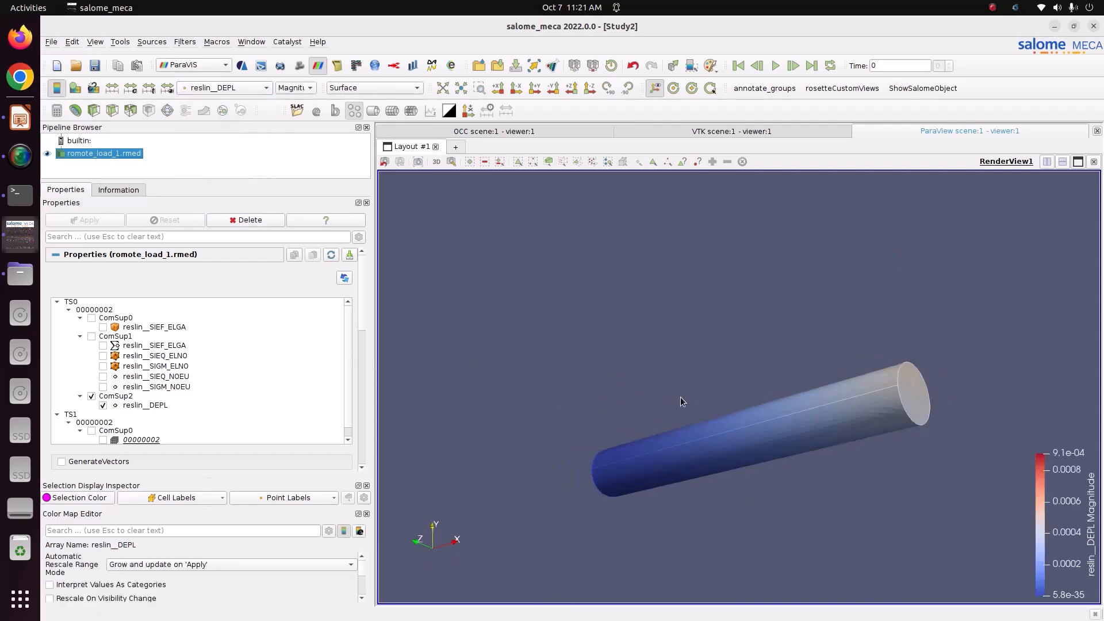
Move the colour legend to the upper left and tick the reslin__SIEQ_NOEU field
drag(681, 398, 772, 396)
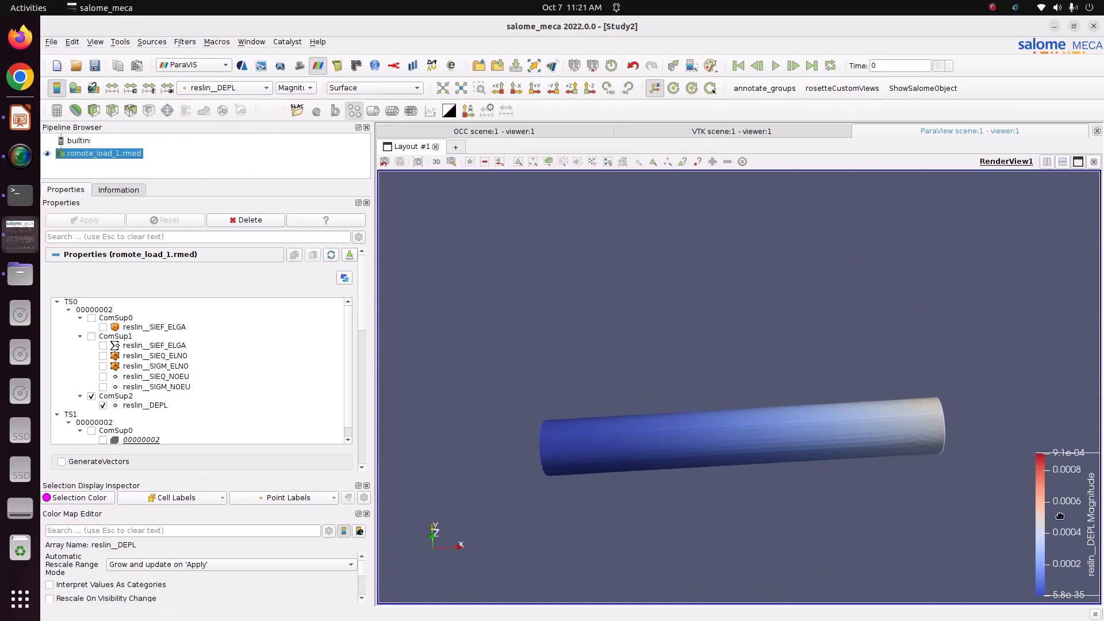
drag(1063, 517, 470, 251)
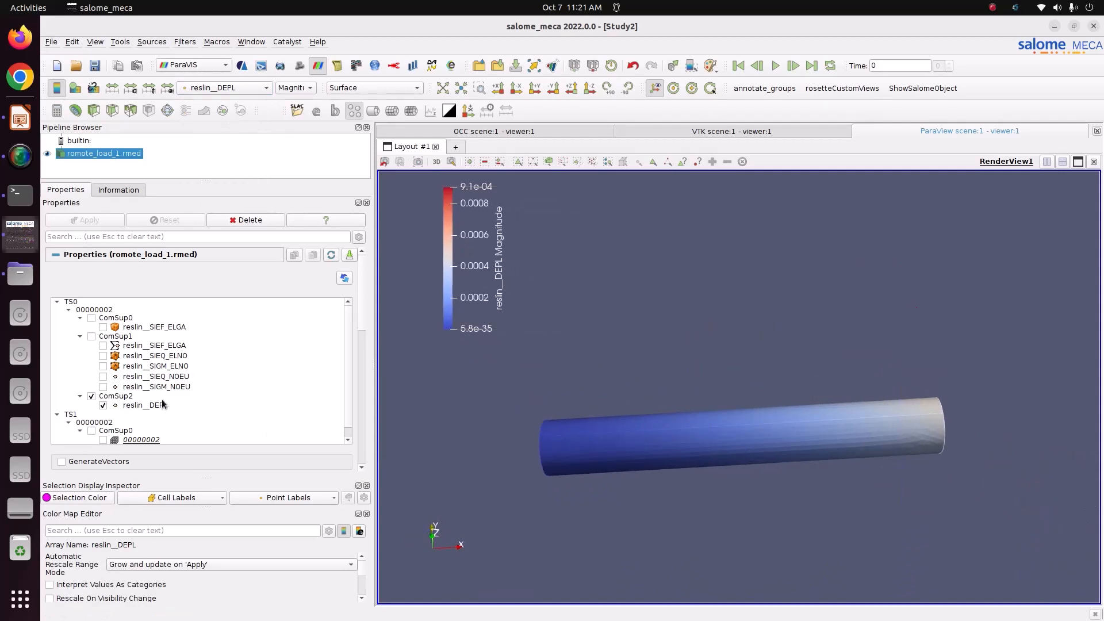
click(103, 377)
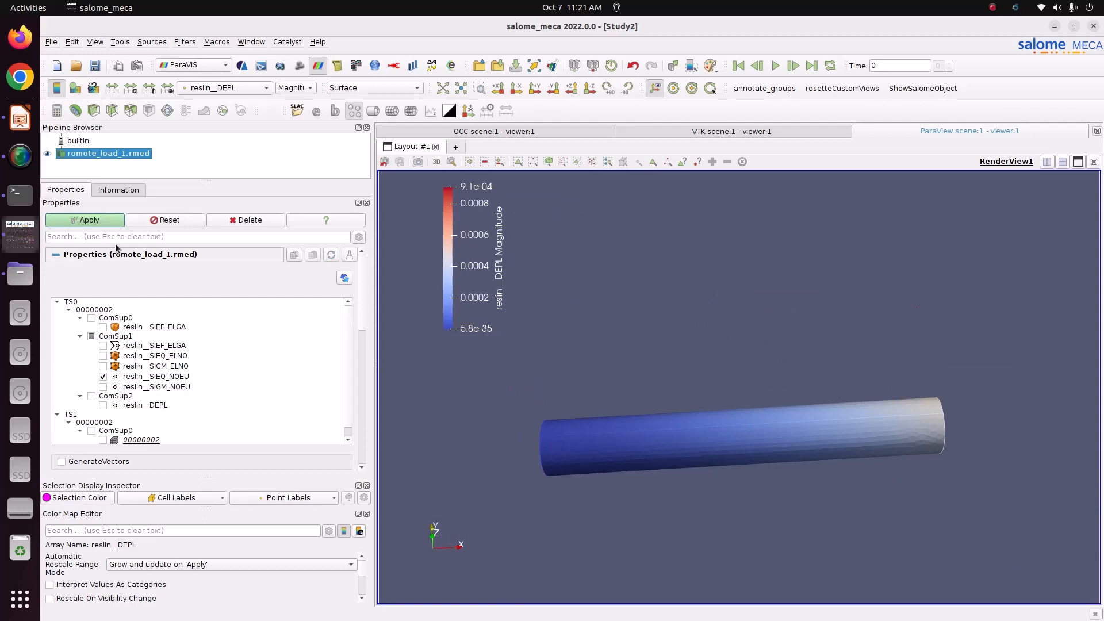
Apply the field change and colour the beam by reslin__SIEQ_NOEU's VMIS component
click(107, 221)
click(266, 88)
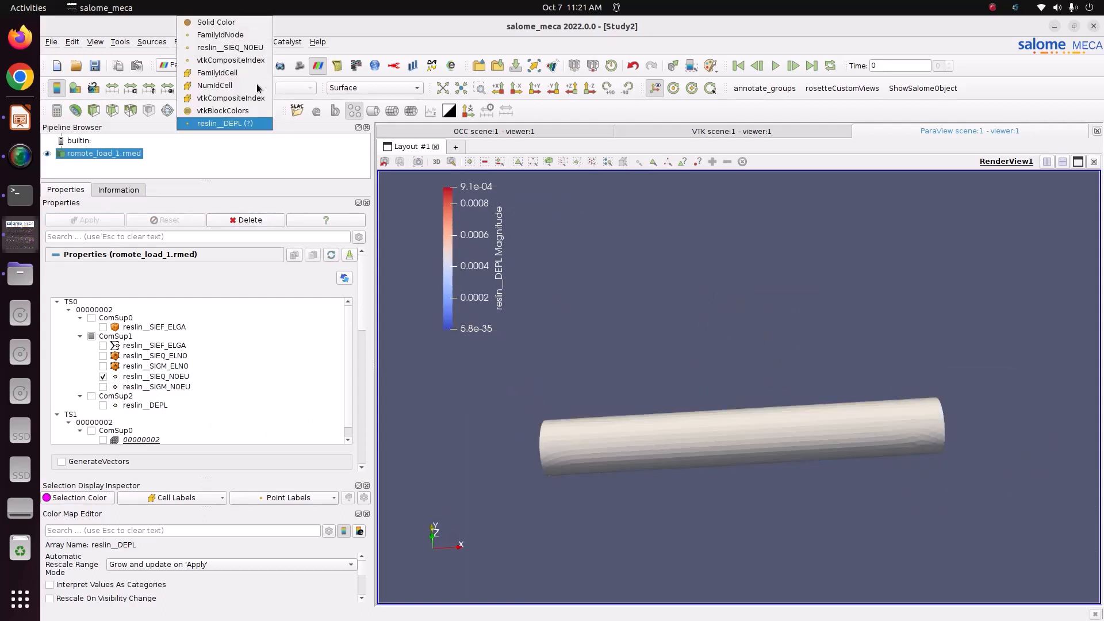
click(286, 86)
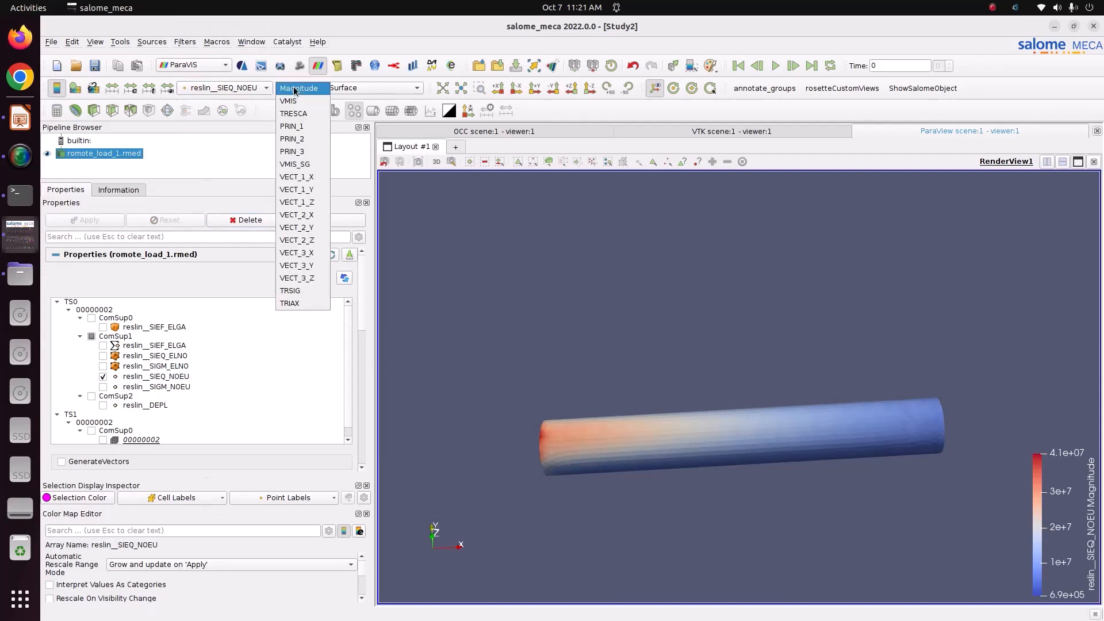
click(296, 106)
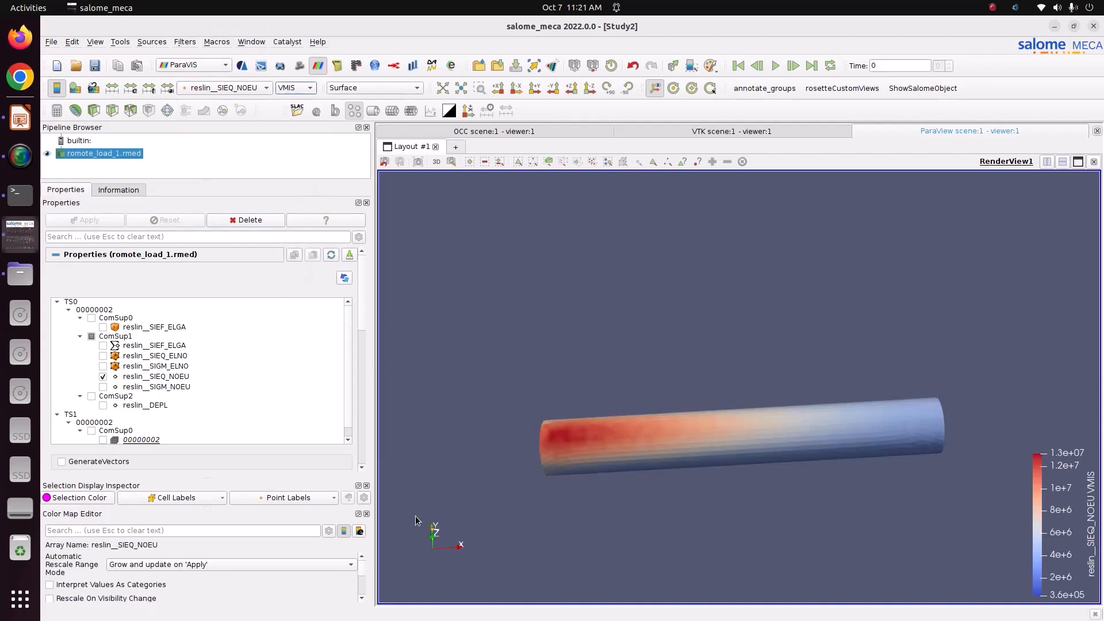
scroll(360, 575, up, 5)
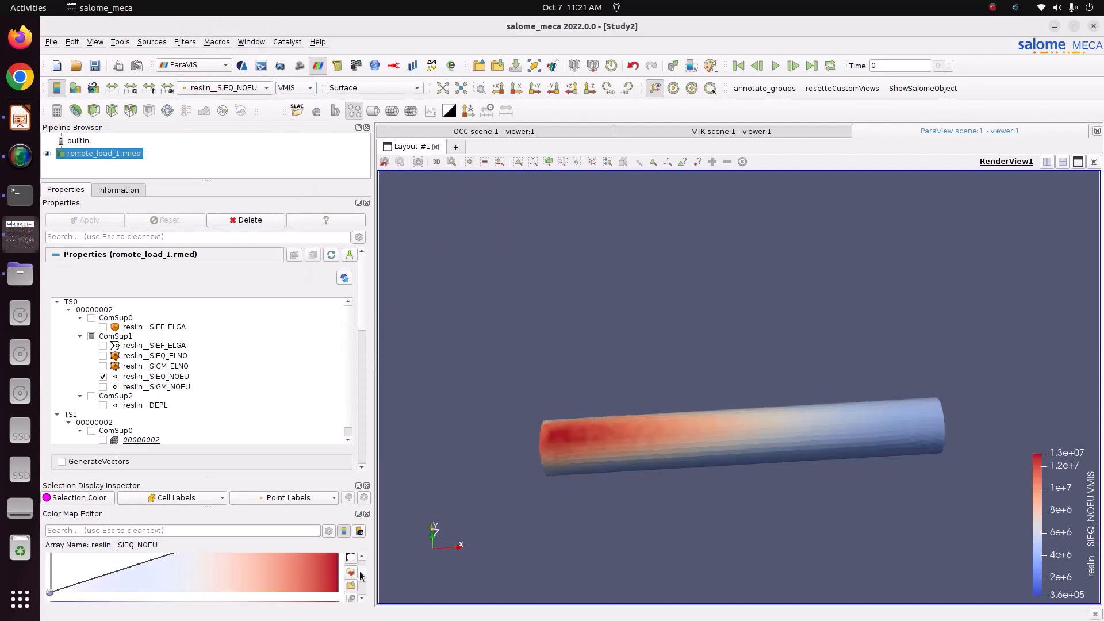
Apply the Blue to Red Rainbow colour preset to the stress map
click(350, 573)
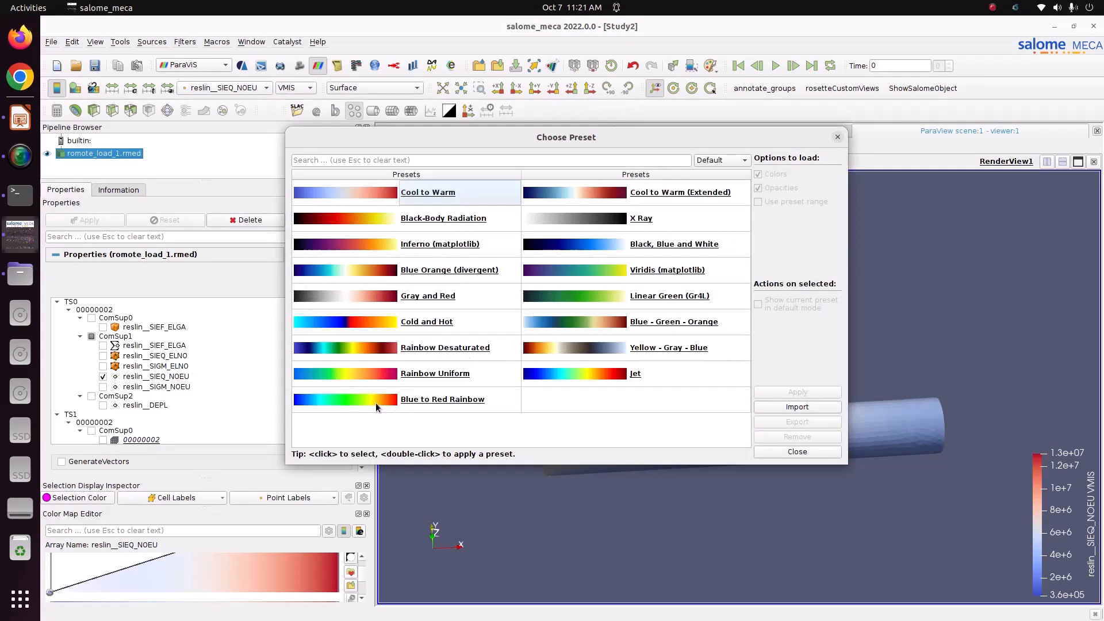
click(442, 402)
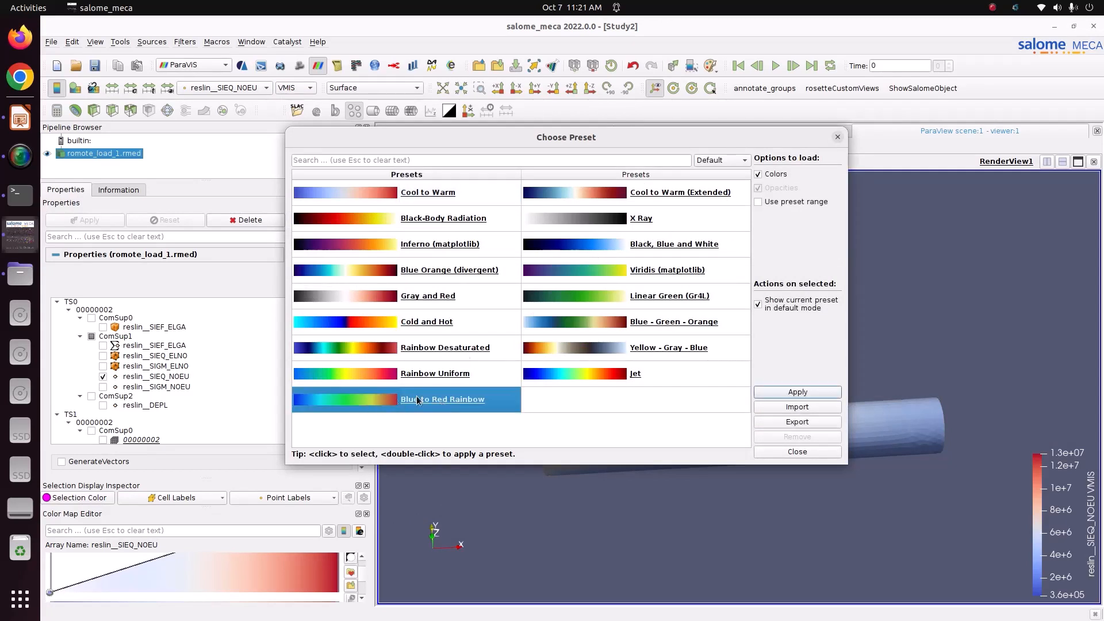
click(798, 392)
click(722, 160)
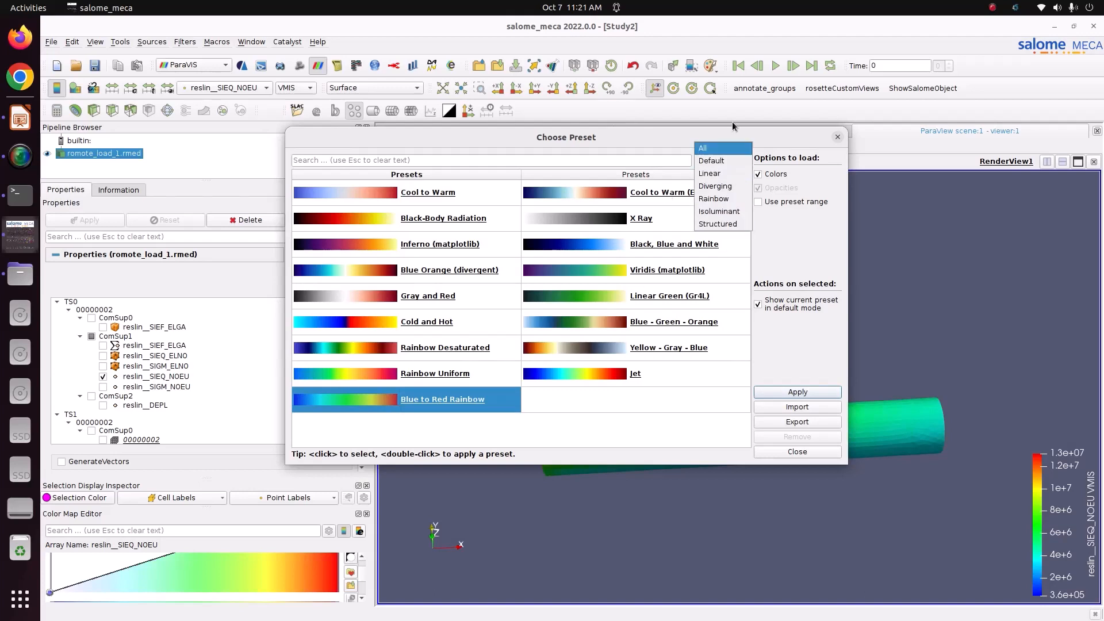
click(777, 253)
click(803, 451)
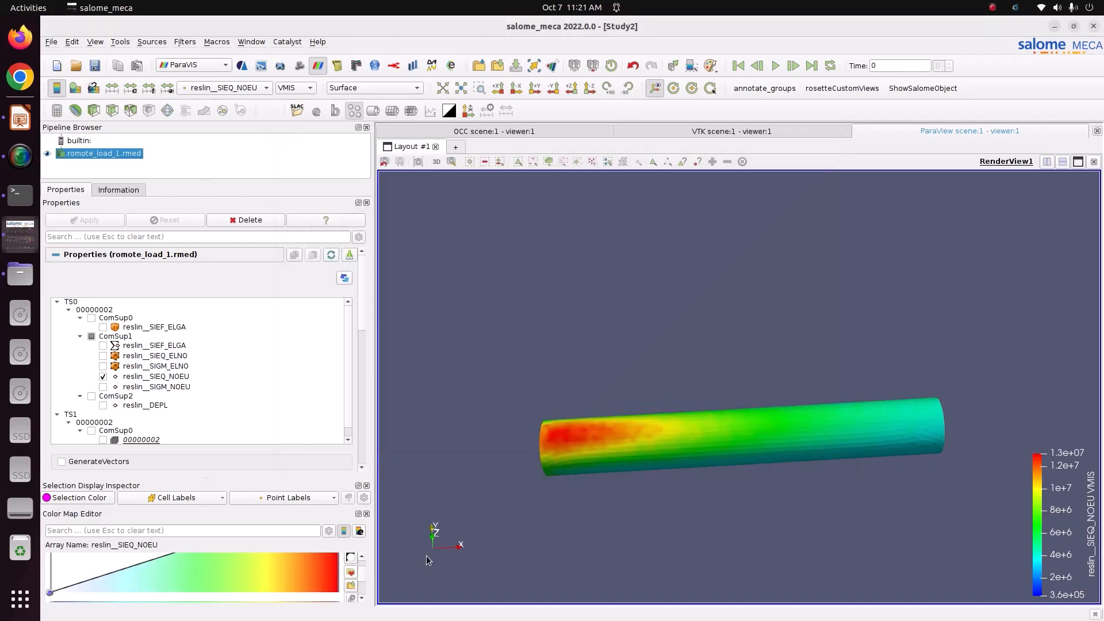
Set Number Of Table Values to 12 and rotate the tube toward an end-on view
scroll(362, 582, down, 5)
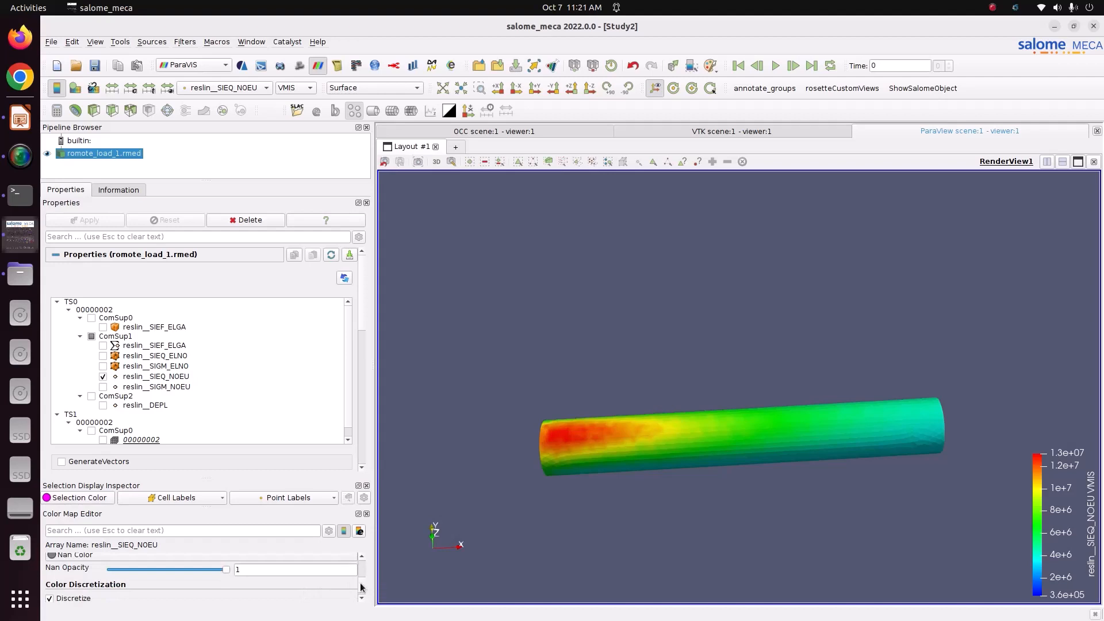
scroll(362, 587, down, 2)
double_click(302, 577)
text(12)
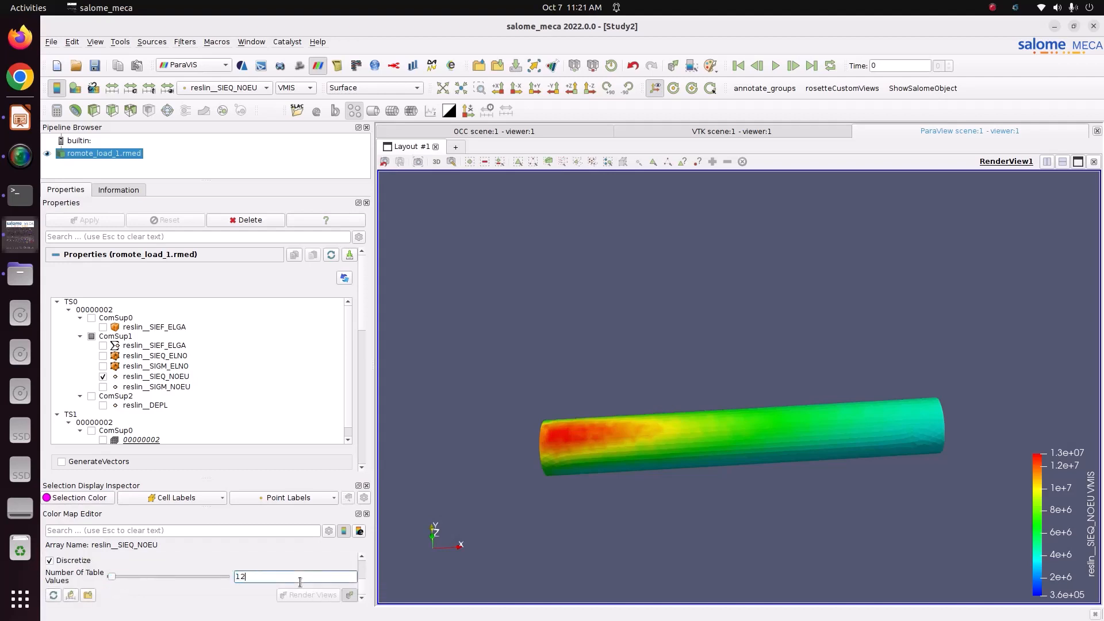
drag(604, 463, 660, 464)
scroll(778, 451, up, 2)
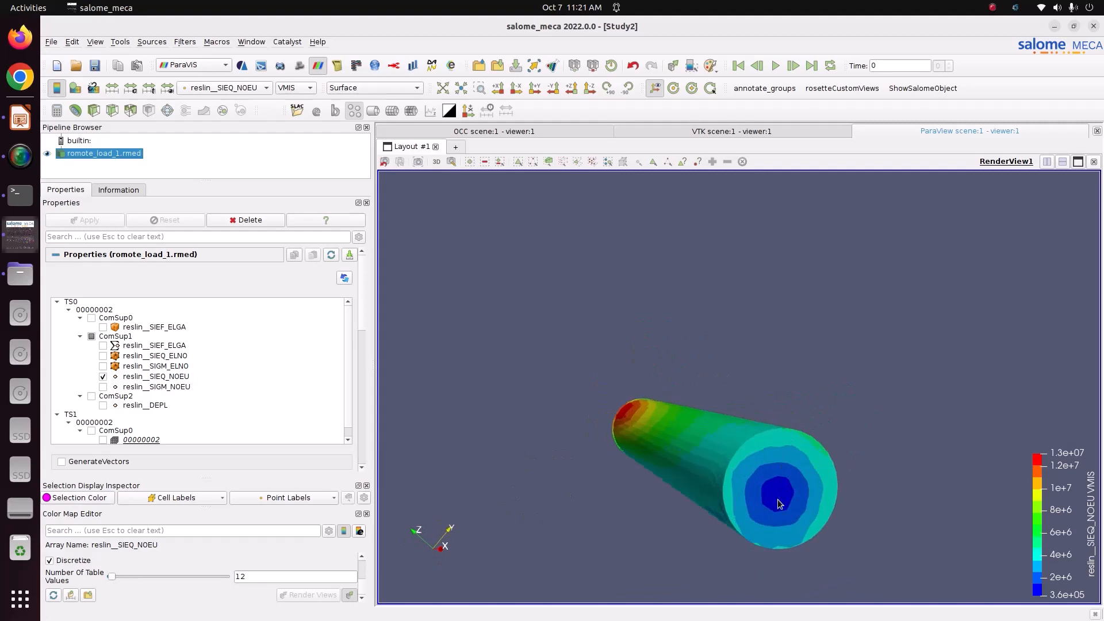
Turn the tube oblique, place the stress legend top-left, then show the Finite Element Analysis slide
drag(789, 461, 829, 494)
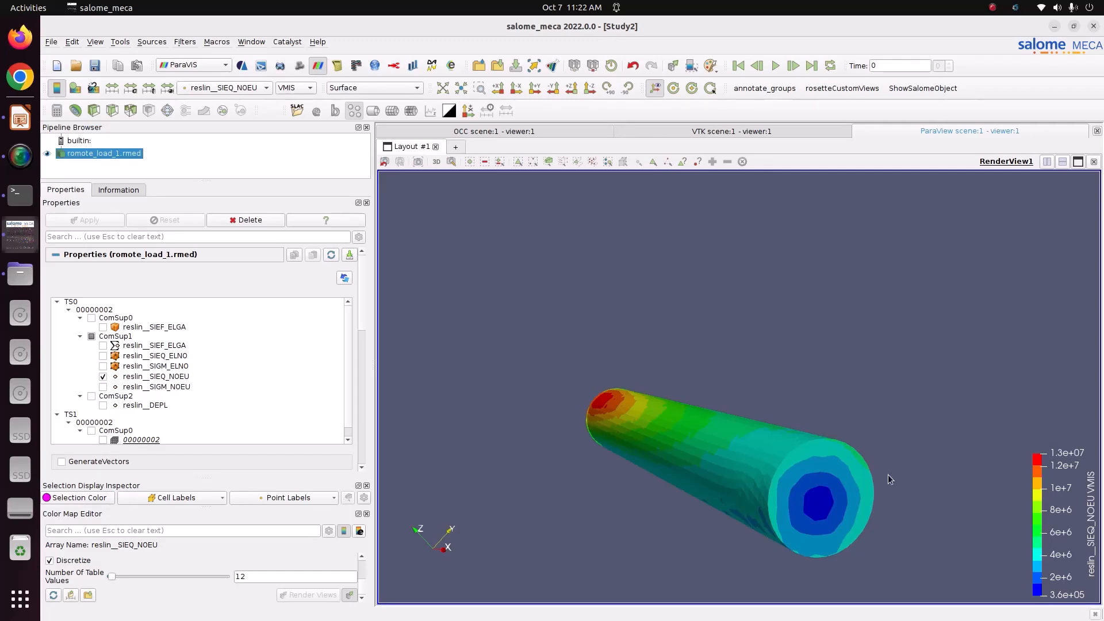
drag(1076, 503, 439, 238)
drag(685, 408, 794, 415)
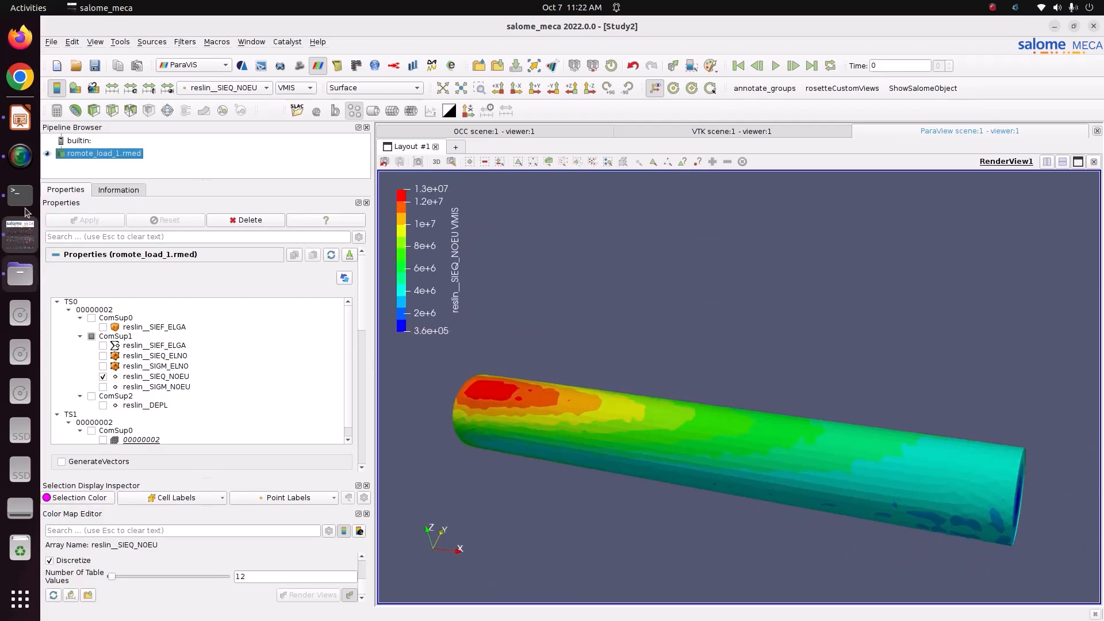
click(22, 127)
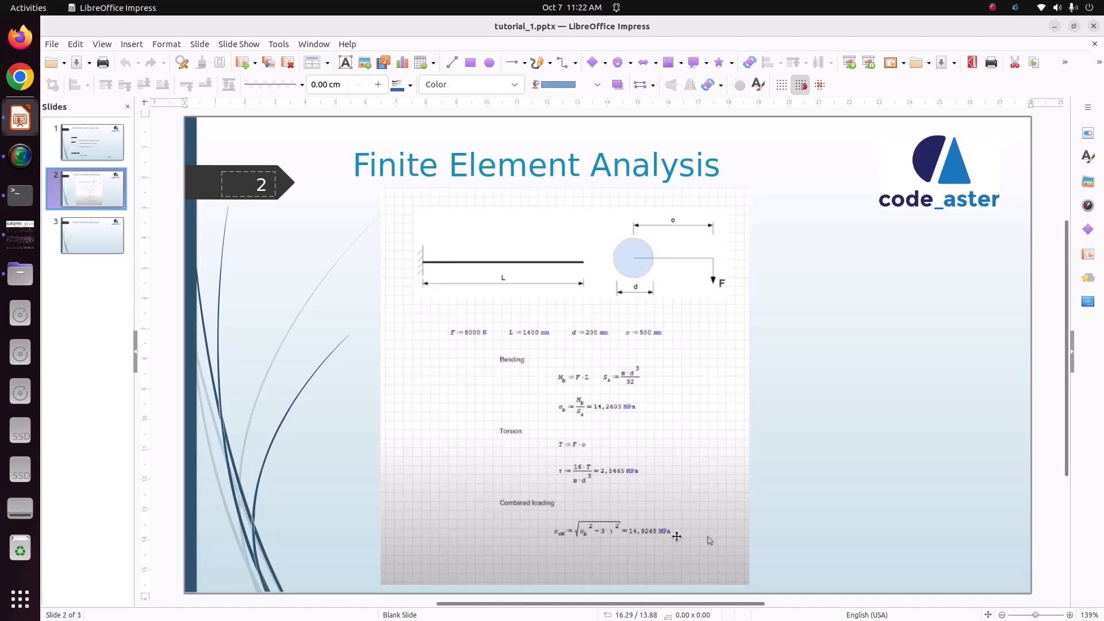
Return from the Impress slide to the salome_meca stress view of the tube
click(12, 244)
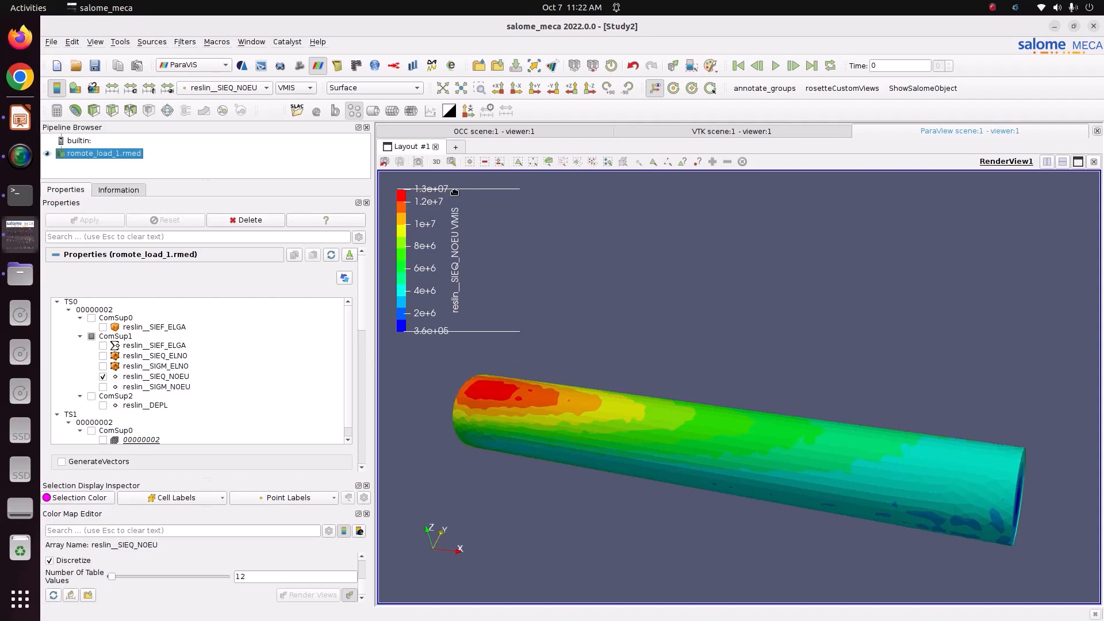
Rotate, zoom and pan the tube to inspect its high-stress end
drag(549, 368, 584, 412)
scroll(397, 387, up, 1)
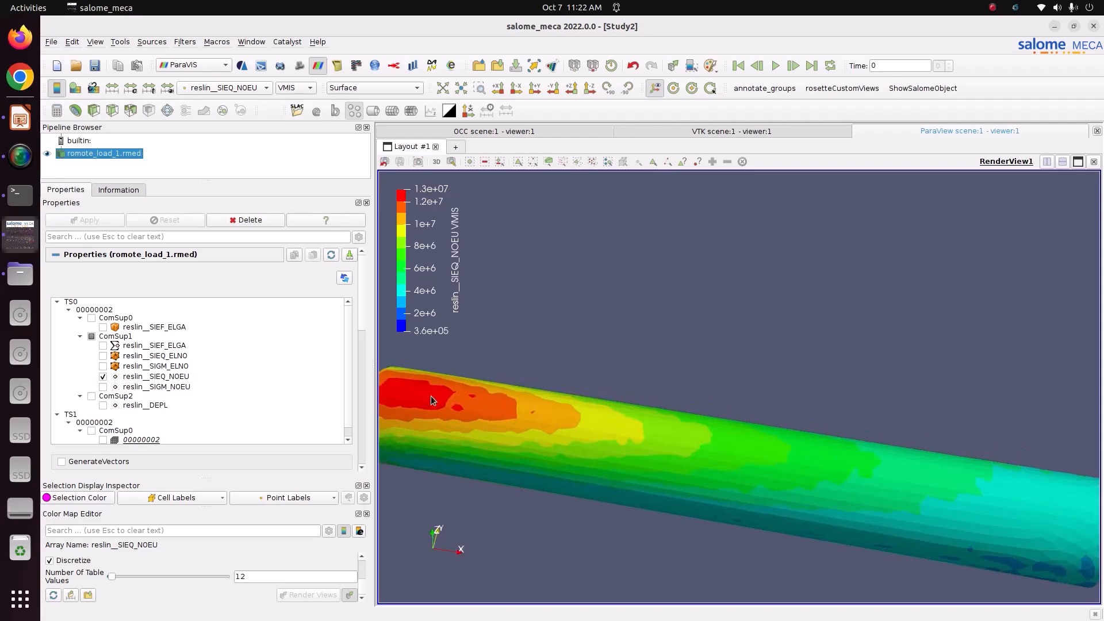
middle_drag(431, 396, 525, 391)
mouse_move(495, 363)
mouse_down()
mouse_move(505, 389)
mouse_move(540, 385)
mouse_move(496, 383)
mouse_move(553, 388)
mouse_move(499, 382)
mouse_up()
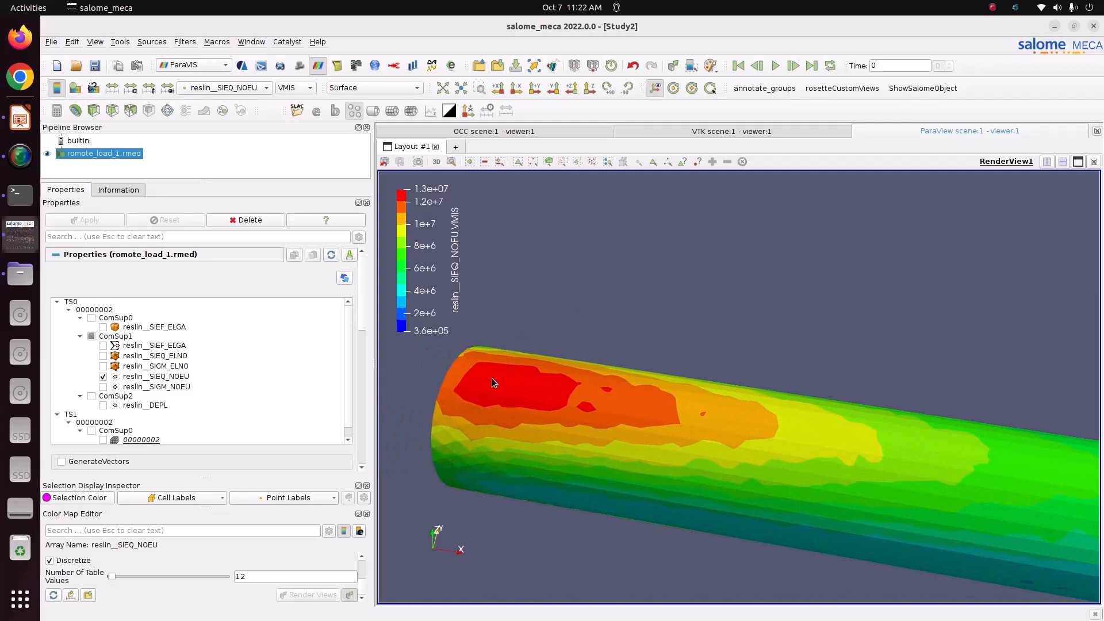
drag(565, 423, 610, 416)
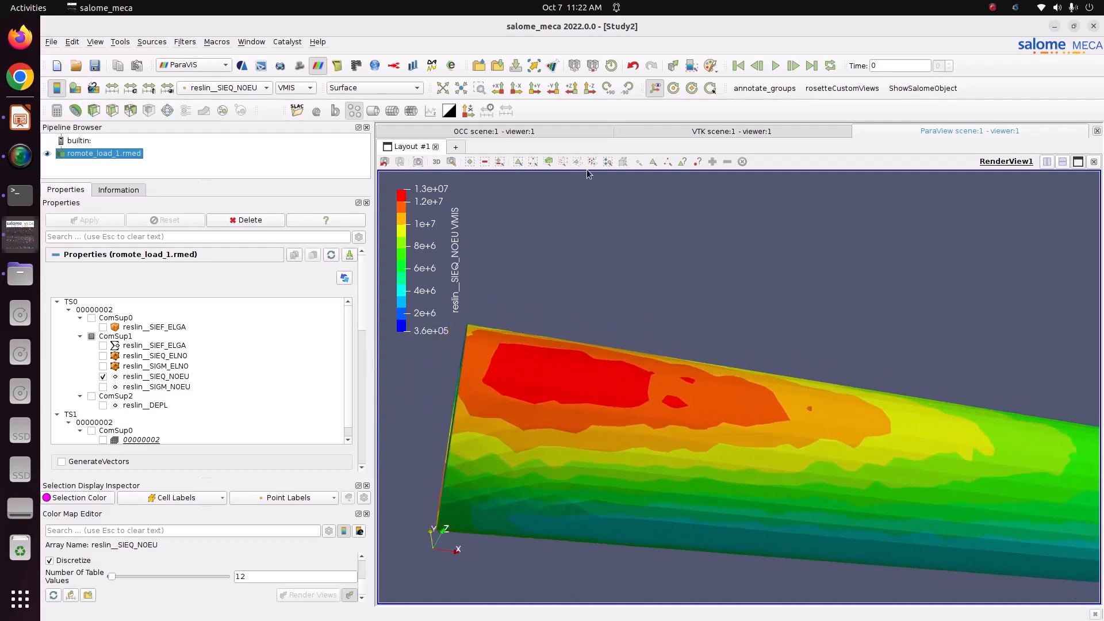
Snap to the +Y side view and zoom in on the tube's left end
click(535, 87)
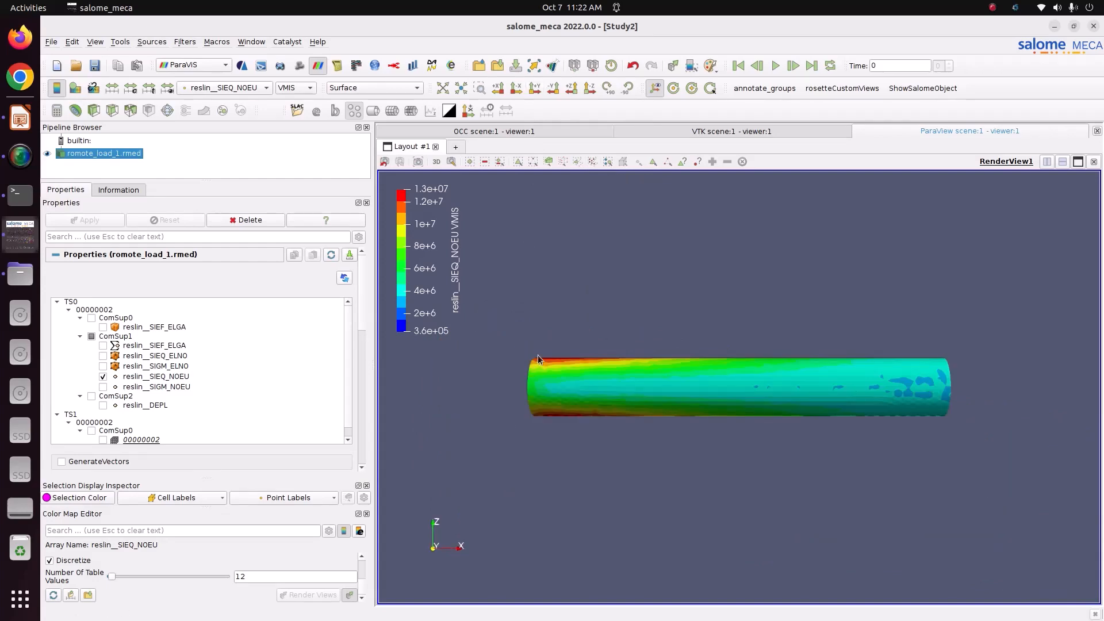
scroll(540, 376, up, 3)
scroll(537, 379, down, 3)
middle_drag(537, 379, 566, 379)
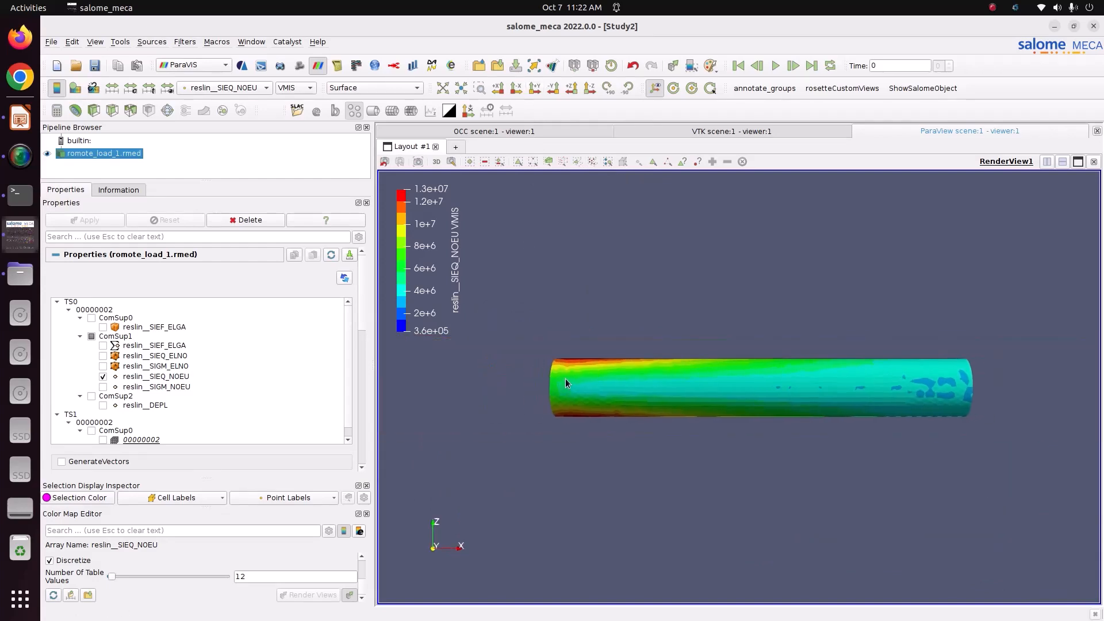
mouse_move(421, 201)
mouse_down()
mouse_move(420, 212)
mouse_move(410, 198)
mouse_up()
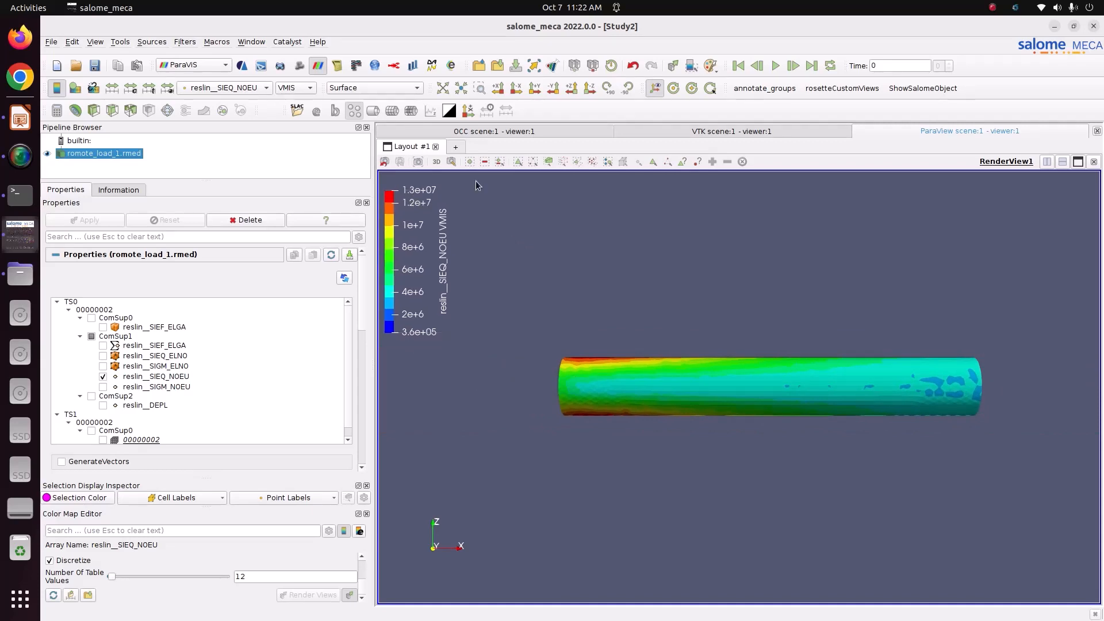
scroll(533, 376, up, 2)
middle_drag(534, 376, 591, 374)
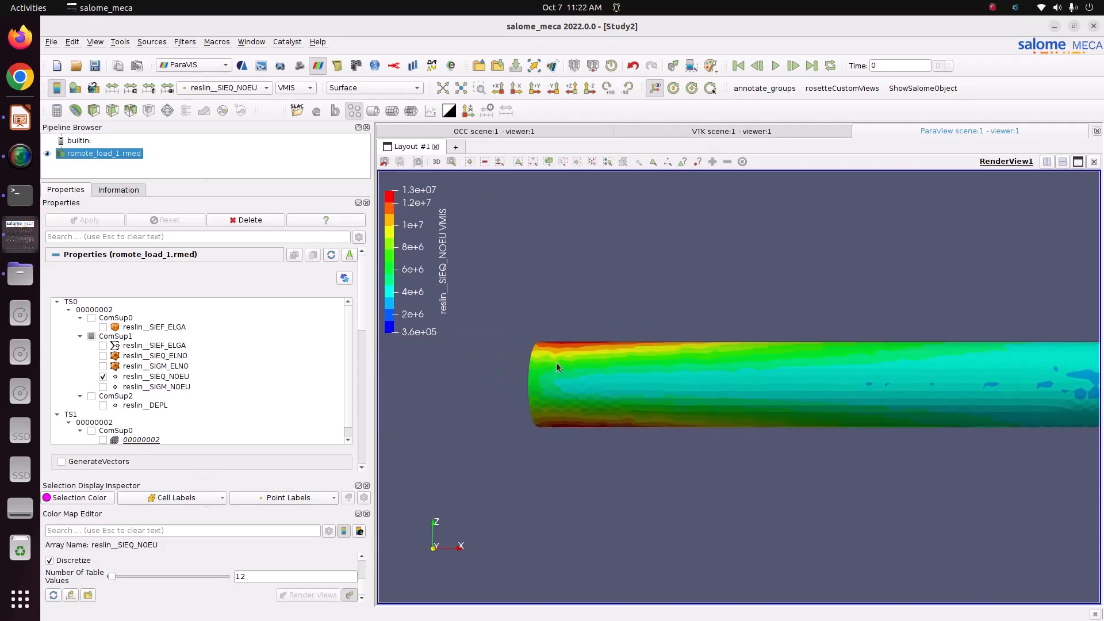
scroll(541, 376, up, 1)
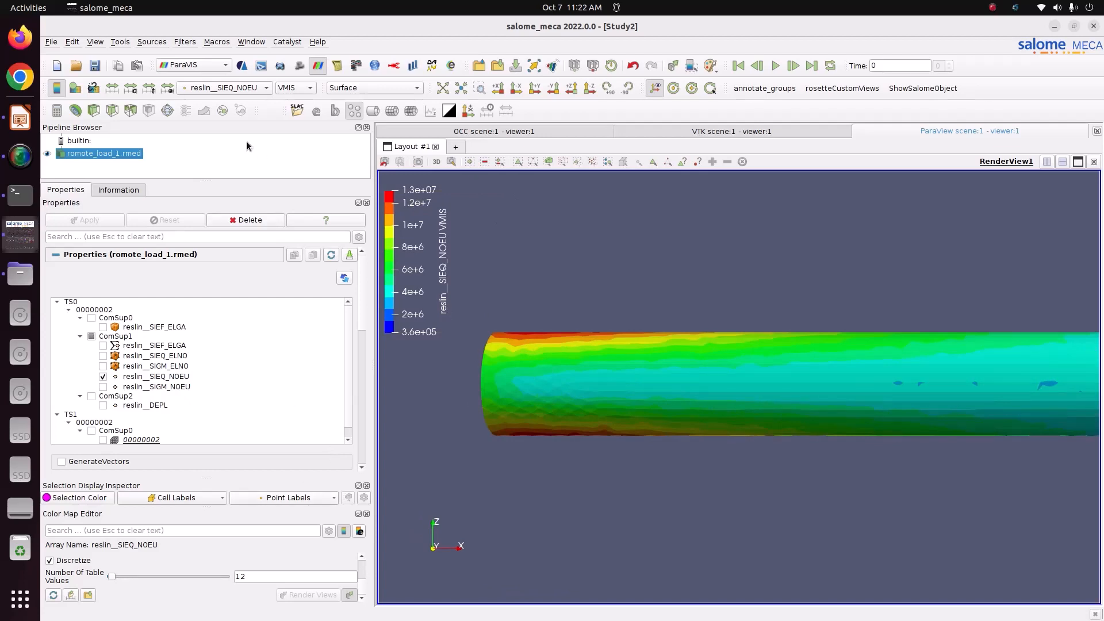
Label points with reslin__SIEQ_NOEU values and enable Select Points On the surface
click(96, 42)
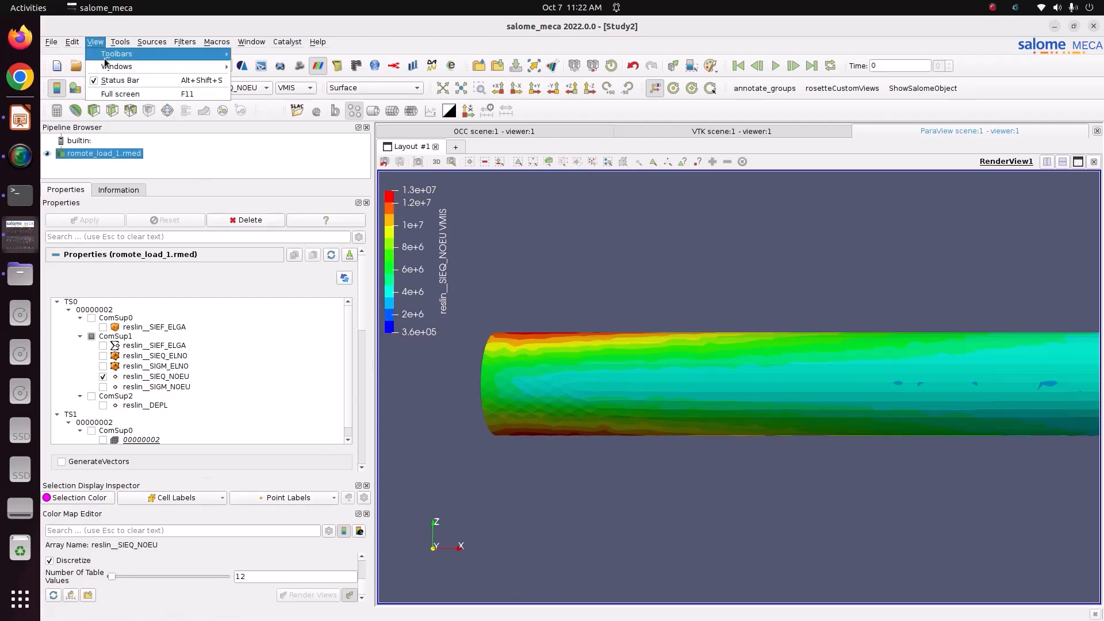
mouse_move(166, 63)
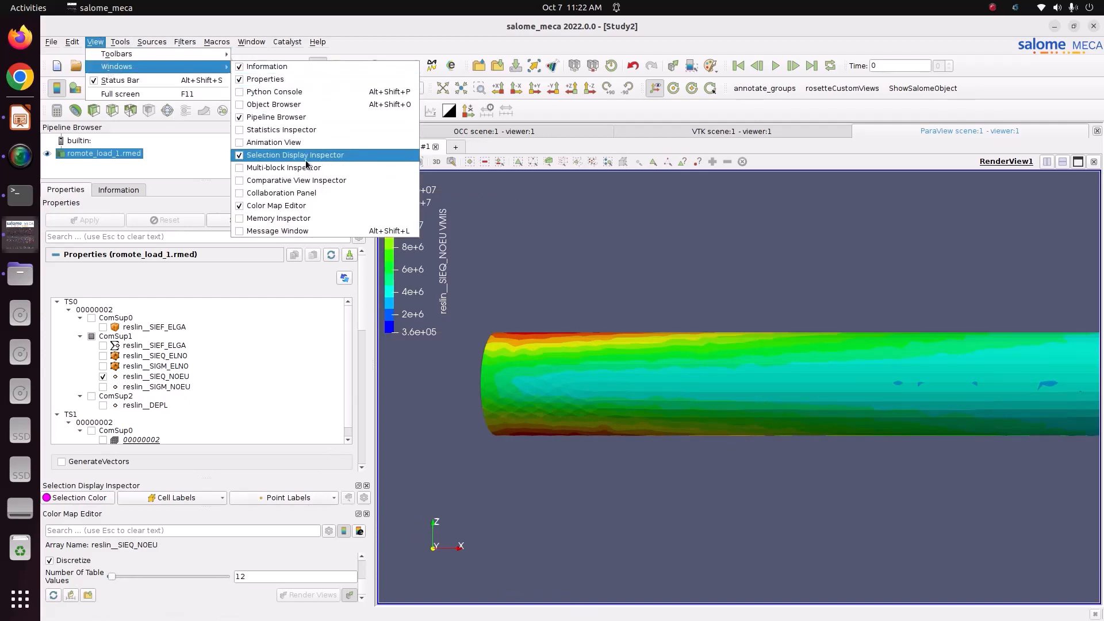
click(314, 498)
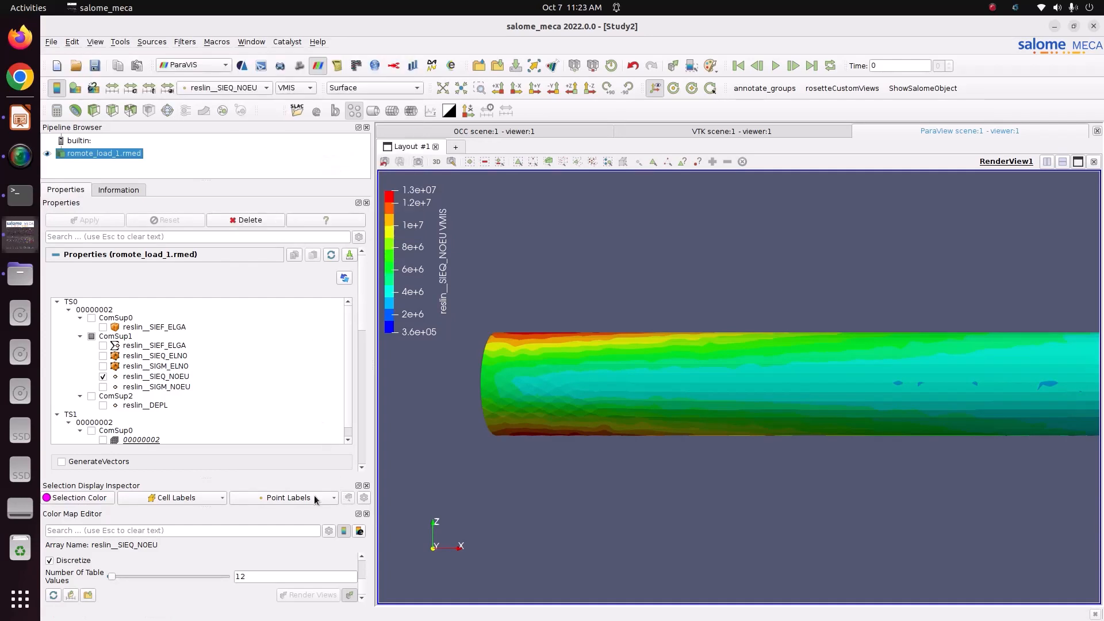
click(315, 499)
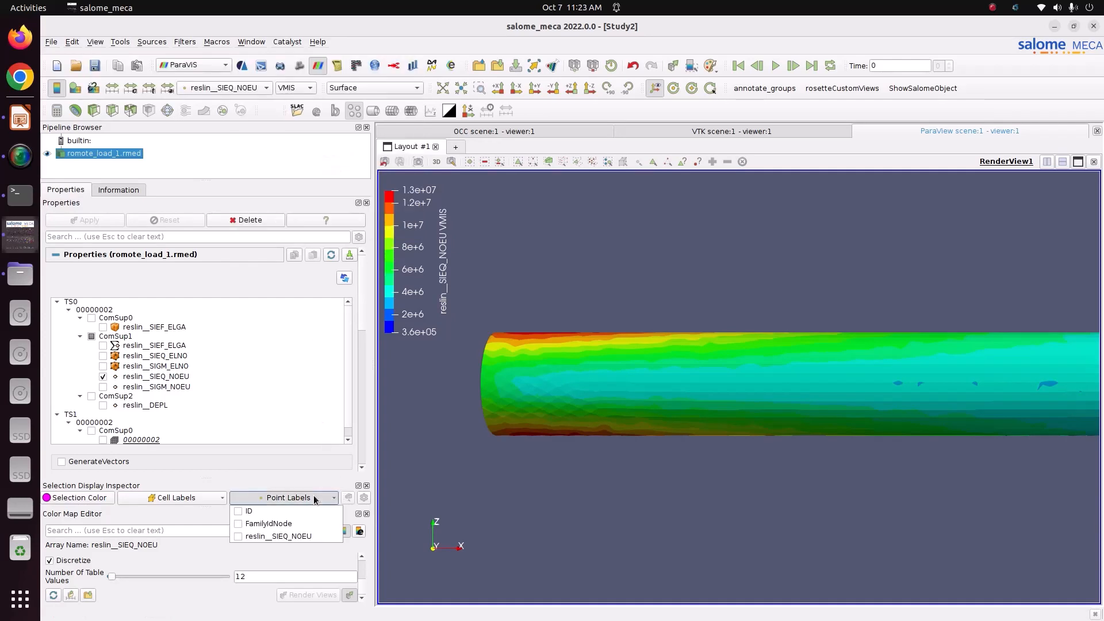
click(240, 536)
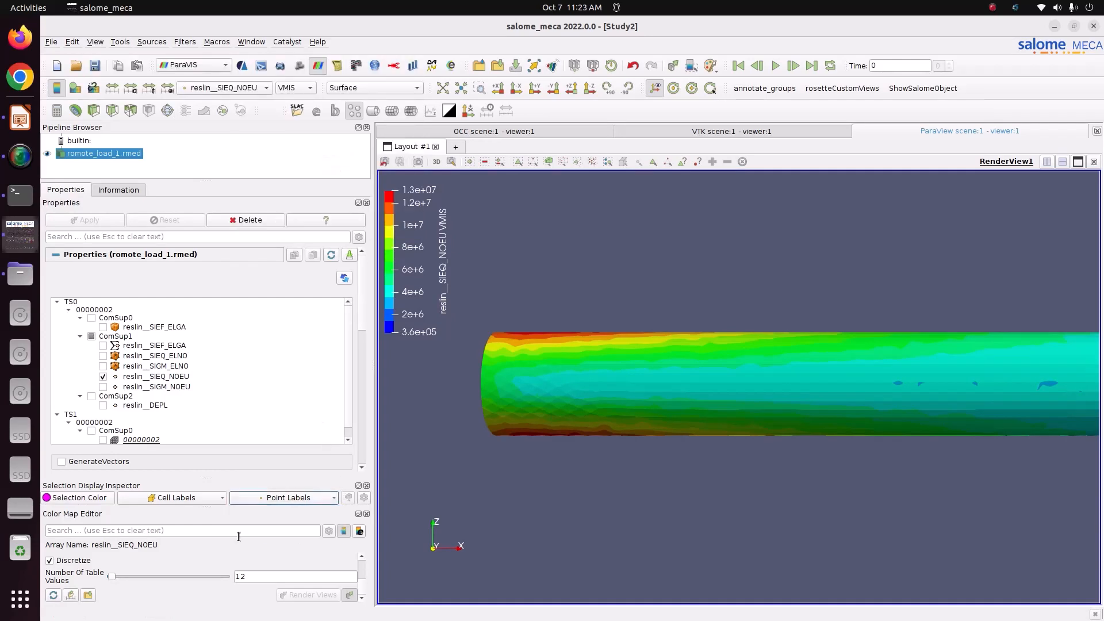
click(534, 162)
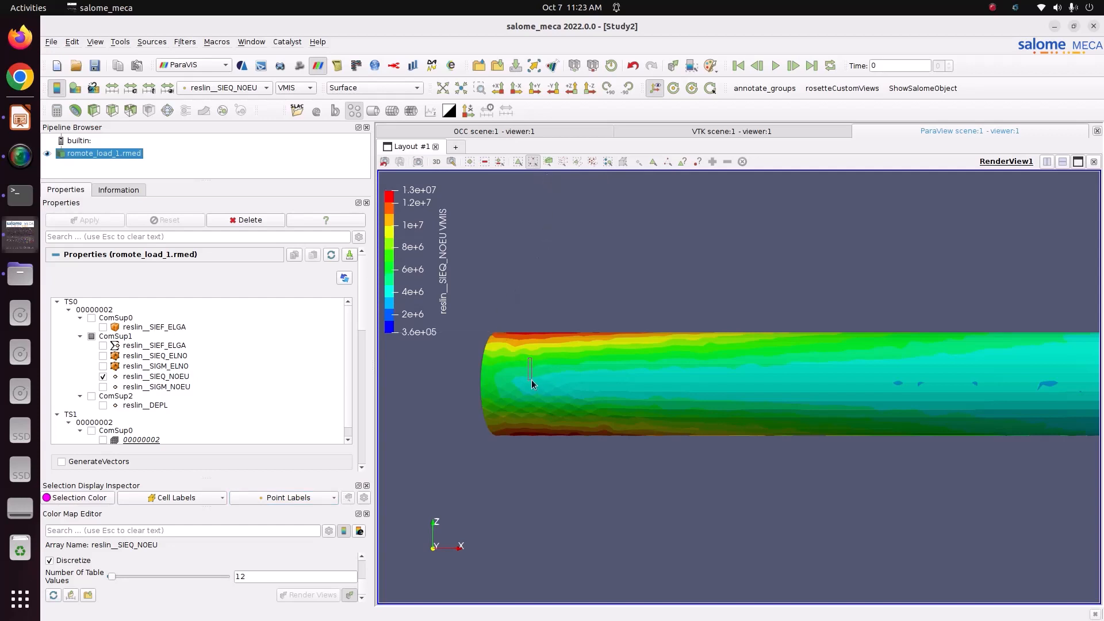
Select points along the tube's top edge and zoom in on its left end
drag(534, 392, 500, 302)
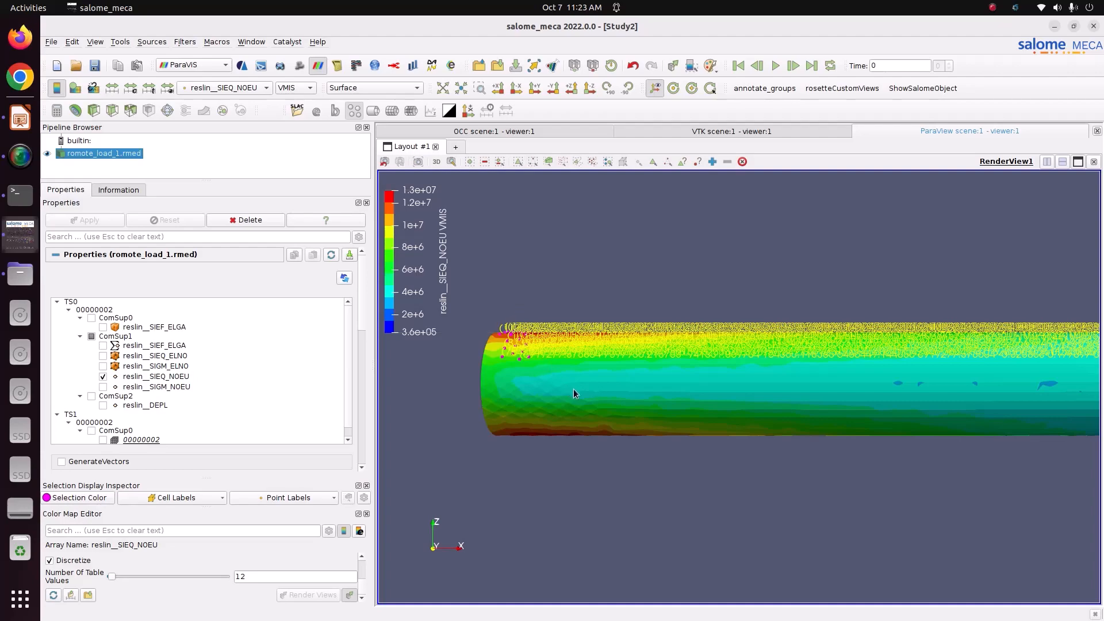
scroll(499, 331, up, 3)
scroll(499, 332, up, 1)
middle_drag(499, 332, 949, 602)
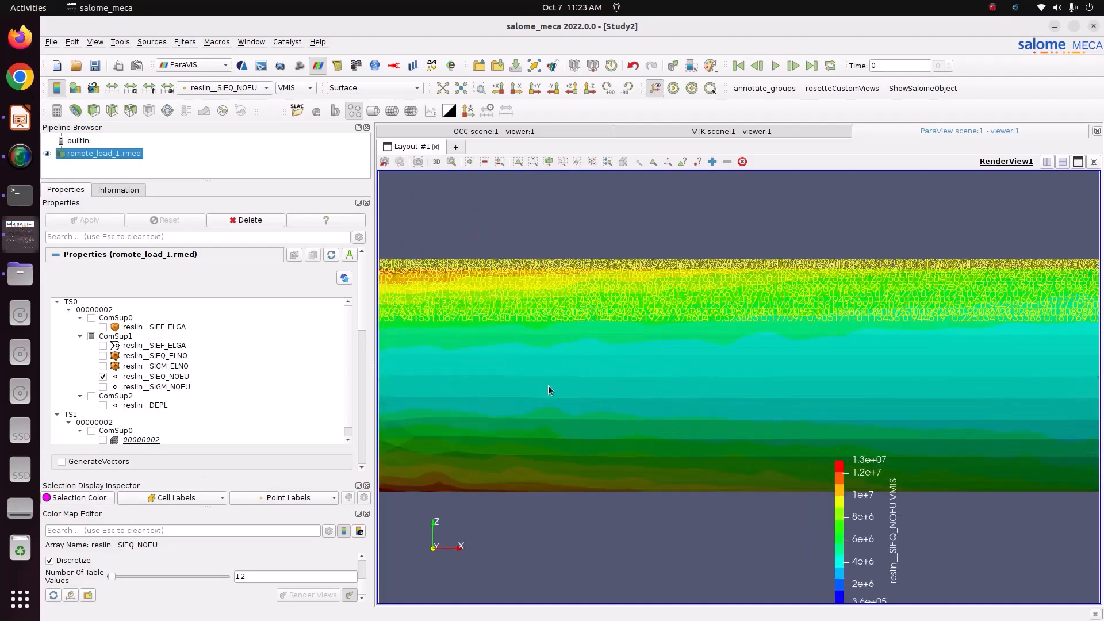
middle_drag(548, 387, 1077, 523)
scroll(496, 380, up, 5)
middle_drag(495, 380, 700, 379)
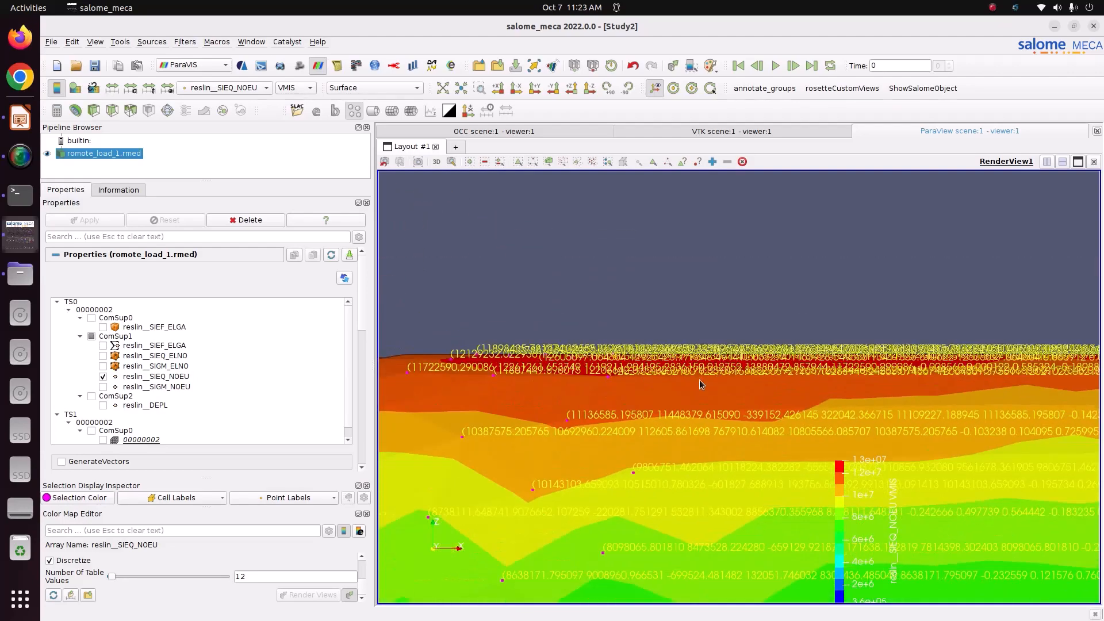
scroll(510, 363, up, 3)
scroll(510, 359, up, 3)
middle_drag(501, 375, 657, 384)
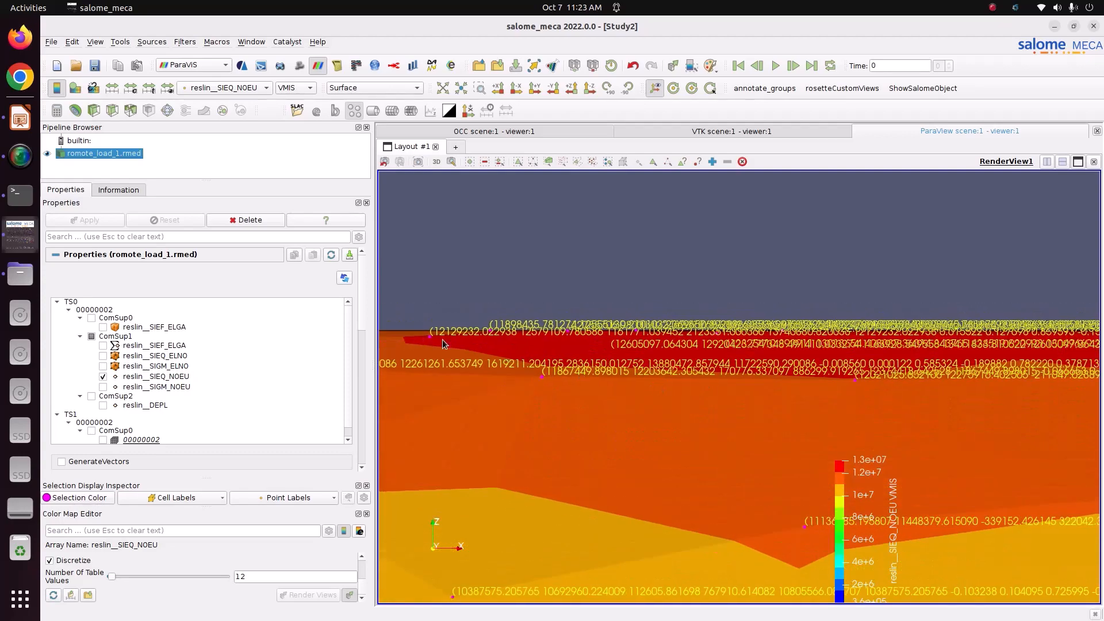
middle_drag(423, 328, 647, 339)
scroll(551, 348, up, 2)
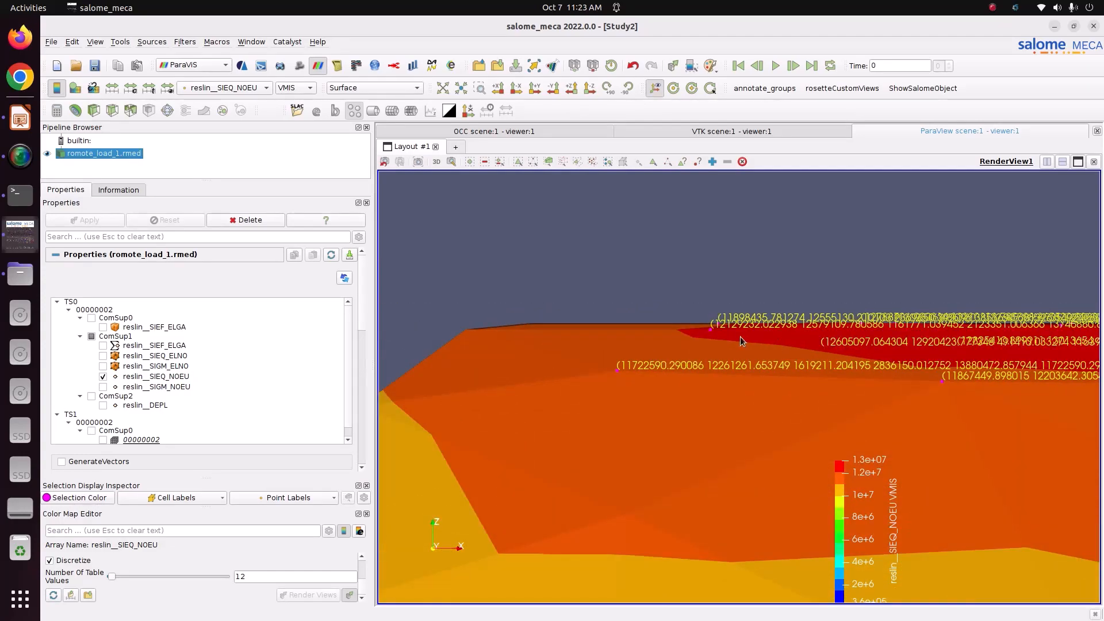
scroll(723, 329, up, 3)
scroll(553, 329, down, 4)
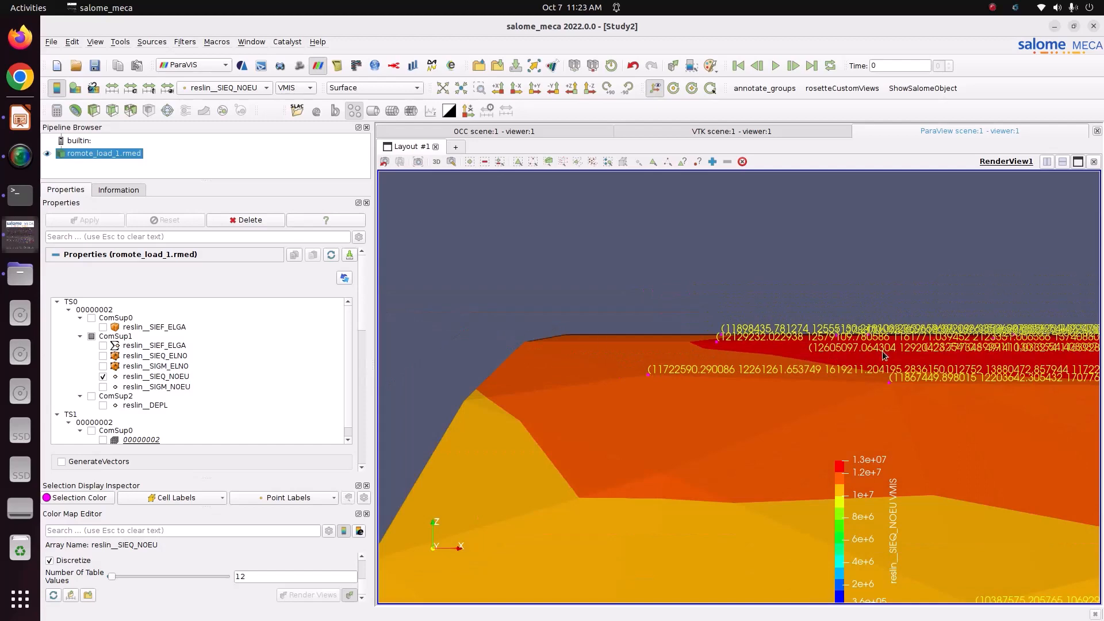
Frame the labelled end of the tube with the colour legend at the top-left
middle_drag(581, 349, 566, 345)
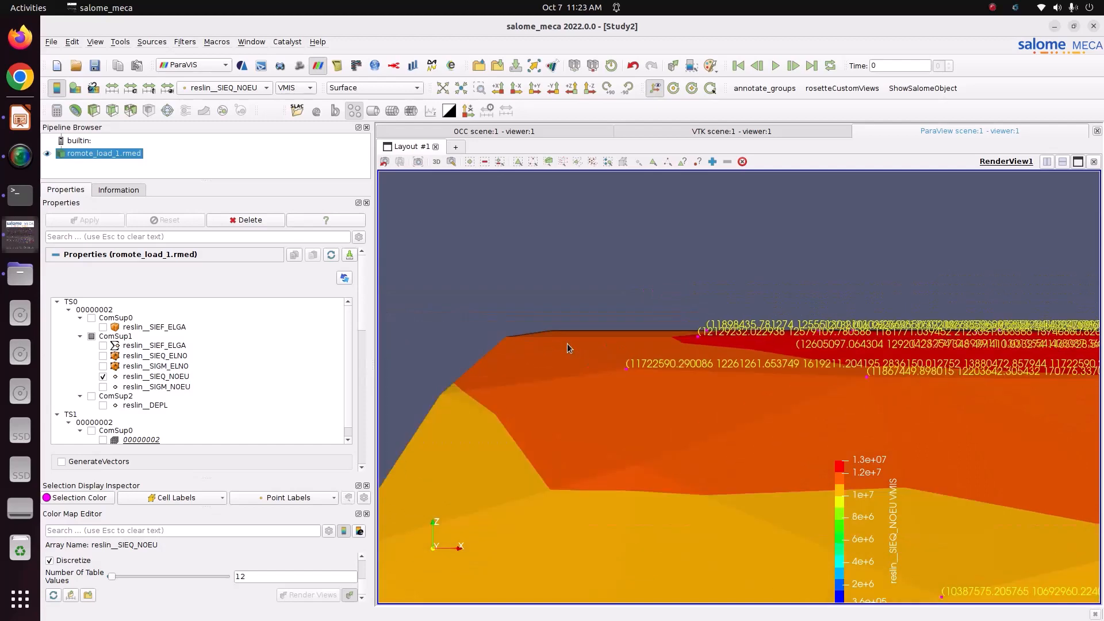
drag(567, 343, 572, 354)
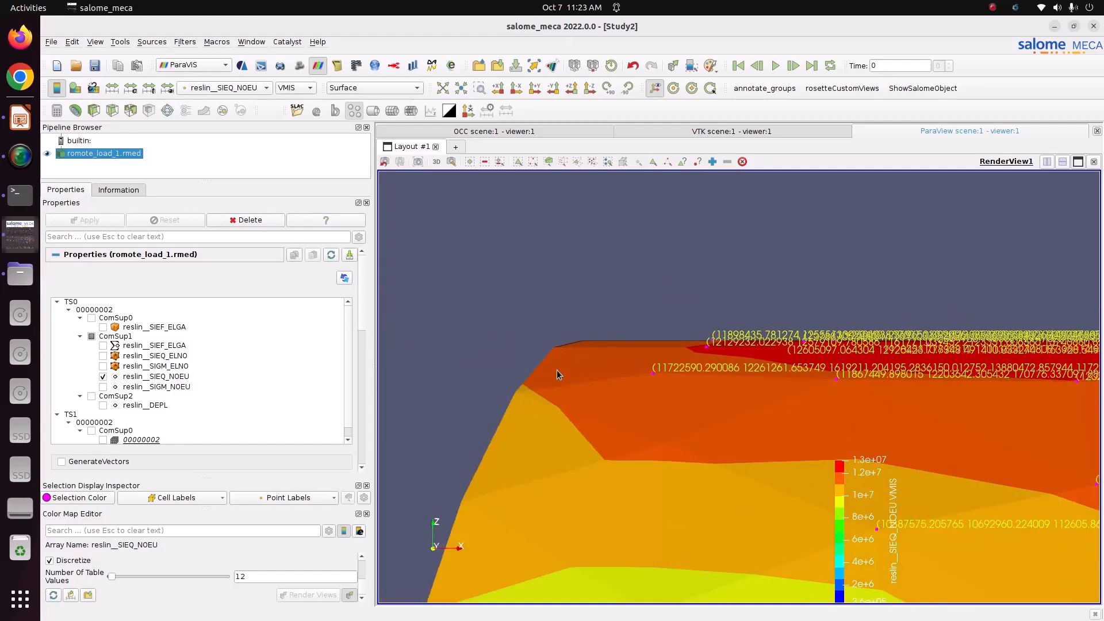
scroll(585, 389, down, 10)
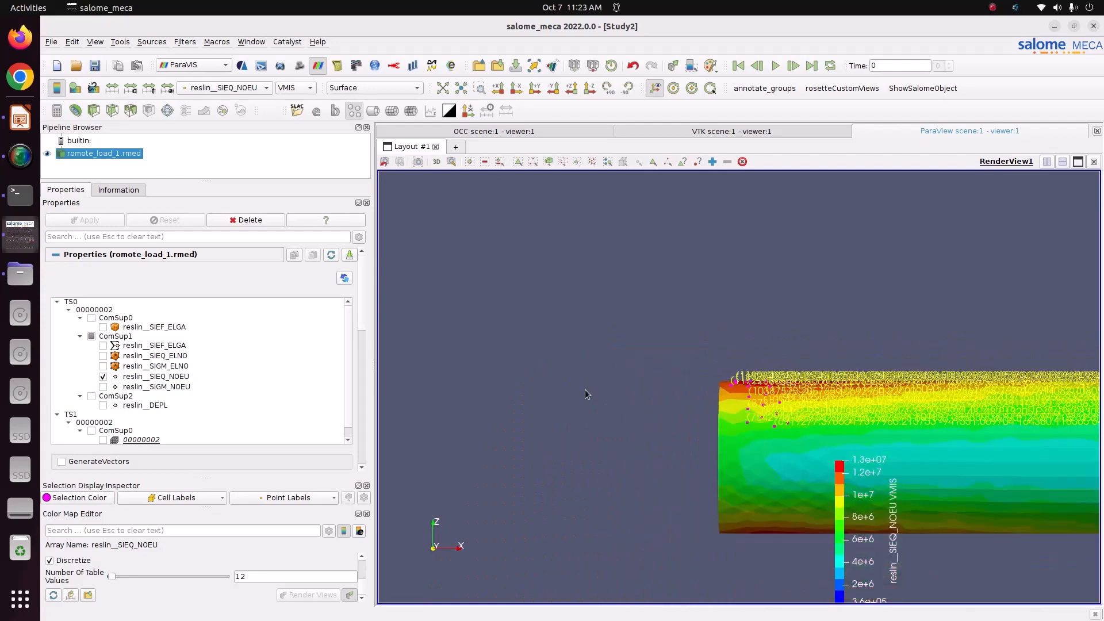
scroll(777, 422, up, 5)
middle_drag(743, 417, 554, 343)
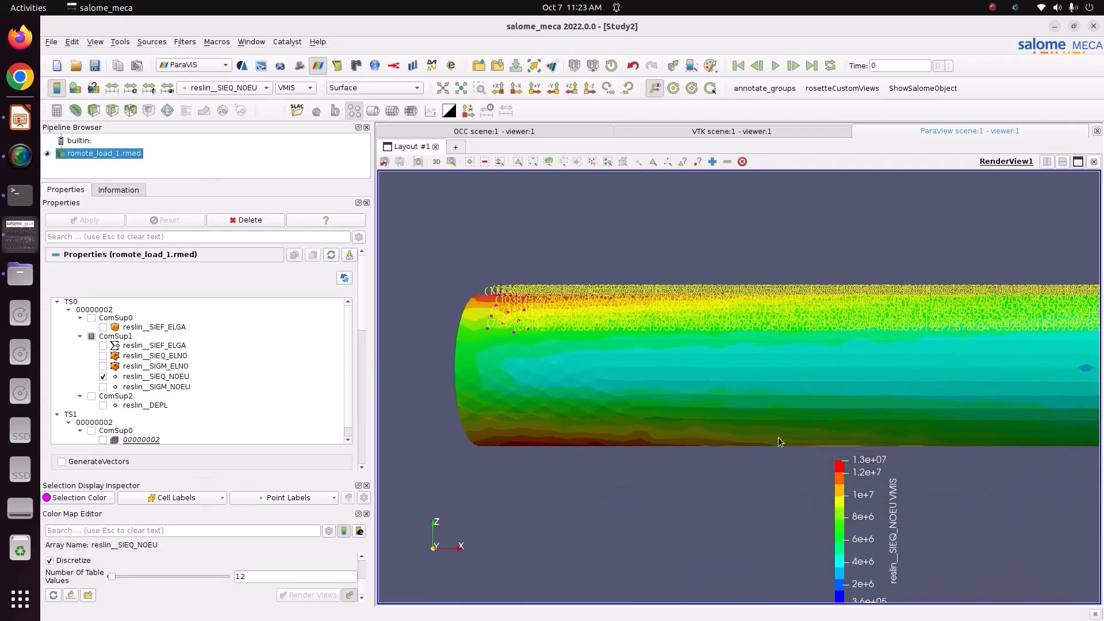
drag(881, 516, 440, 244)
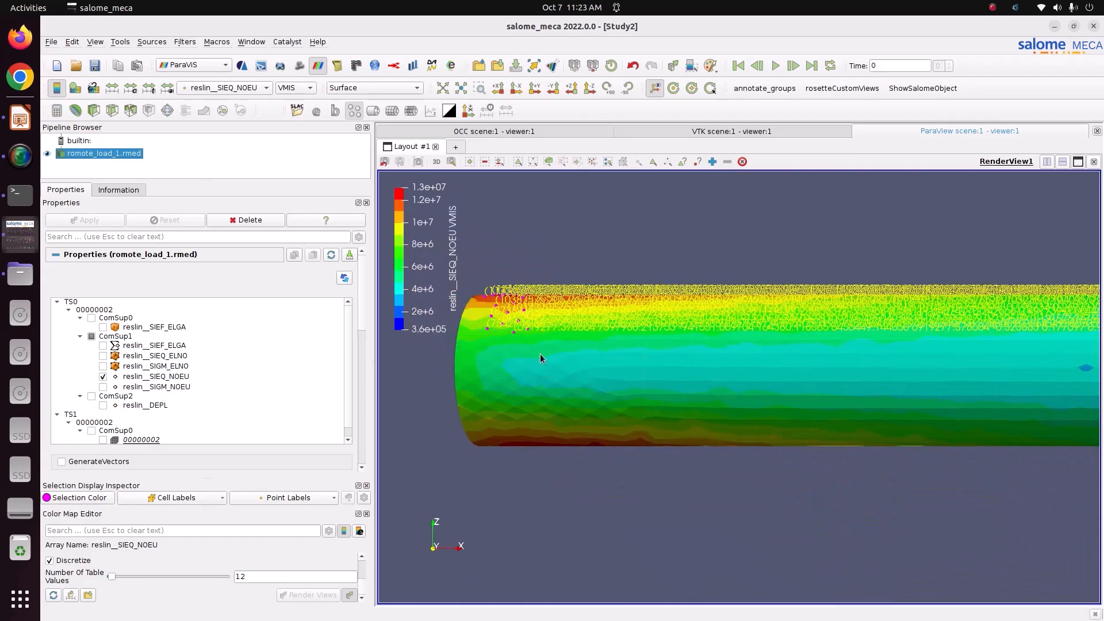
middle_drag(541, 354, 610, 405)
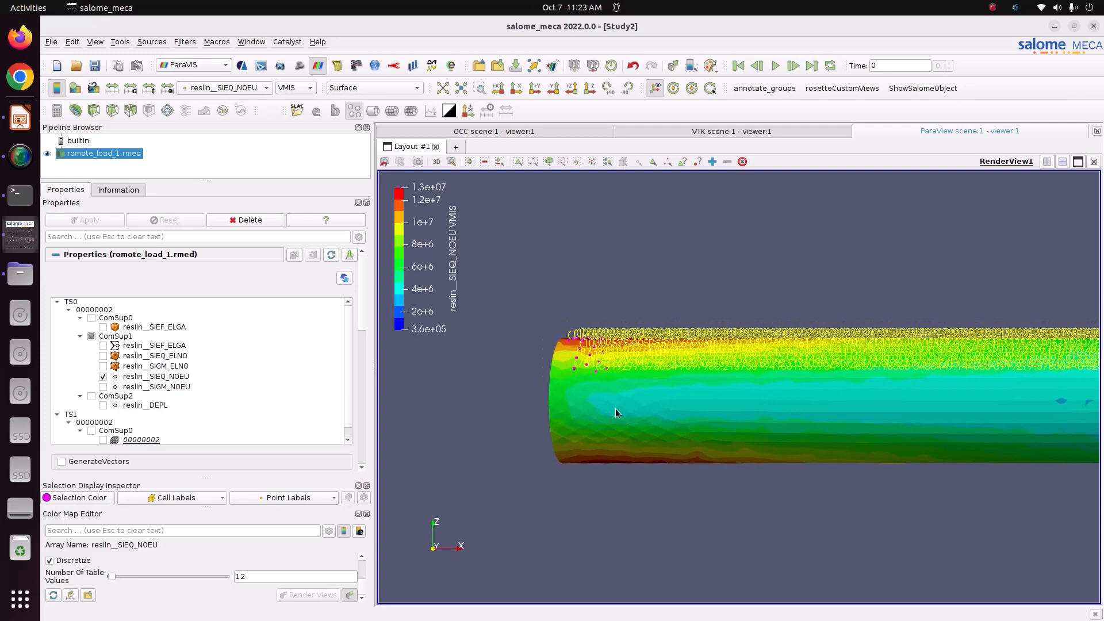
middle_drag(572, 369, 645, 385)
scroll(537, 410, up, 2)
scroll(592, 377, up, 2)
middle_drag(545, 383, 637, 379)
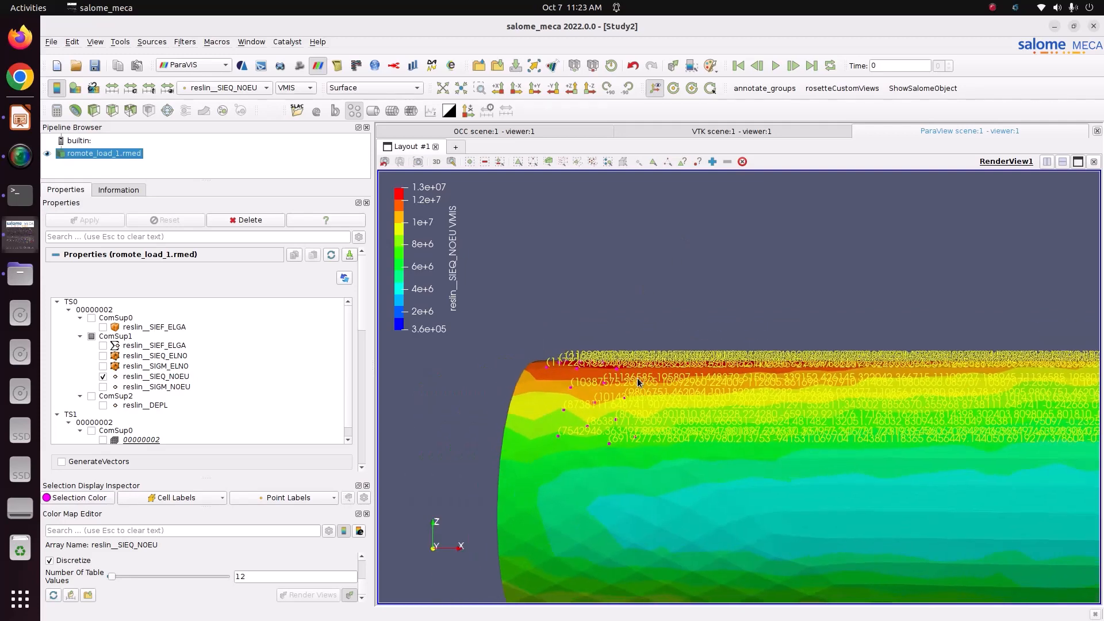
drag(454, 259, 453, 275)
Clear the stress value labels and show the whole tube in perspective
click(742, 162)
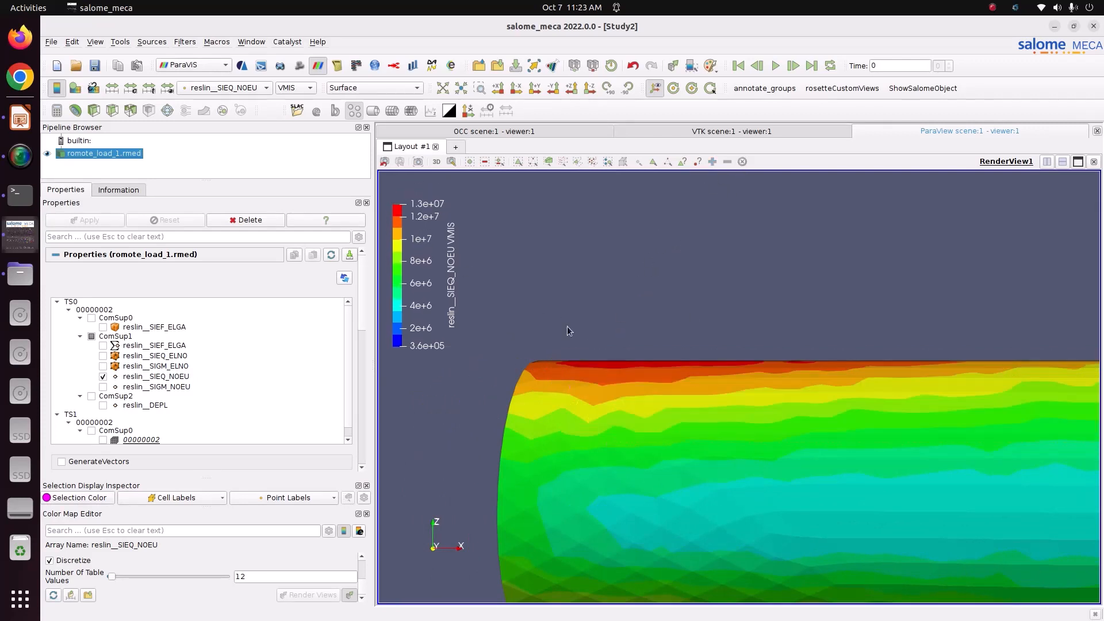
scroll(520, 353, up, 1)
scroll(522, 353, down, 7)
middle_drag(711, 400, 567, 366)
drag(728, 374, 575, 397)
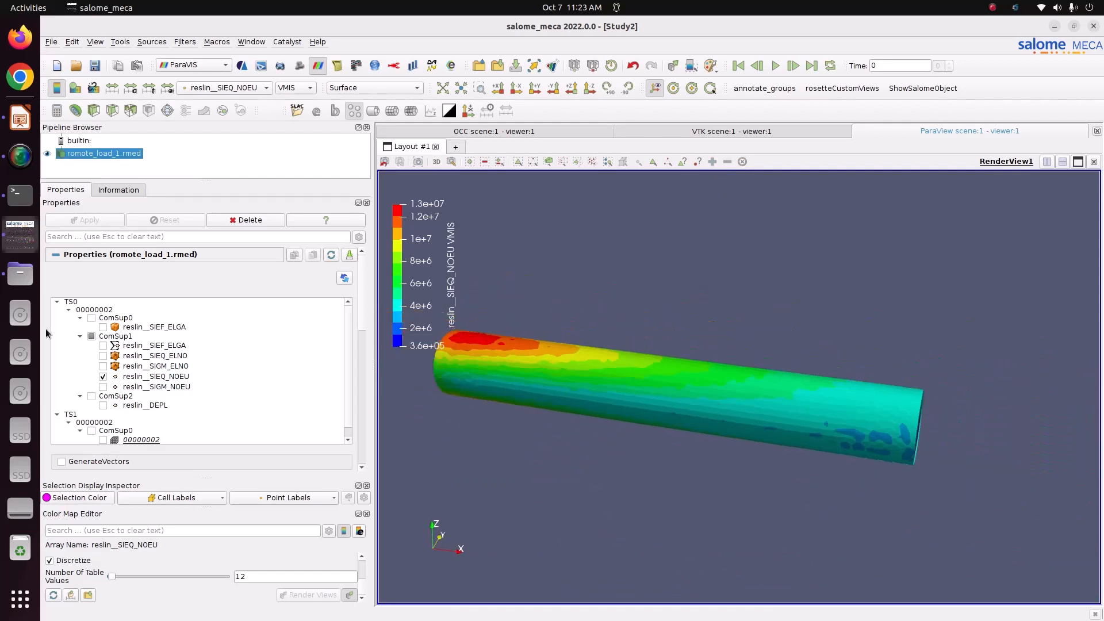
click(18, 272)
click(20, 118)
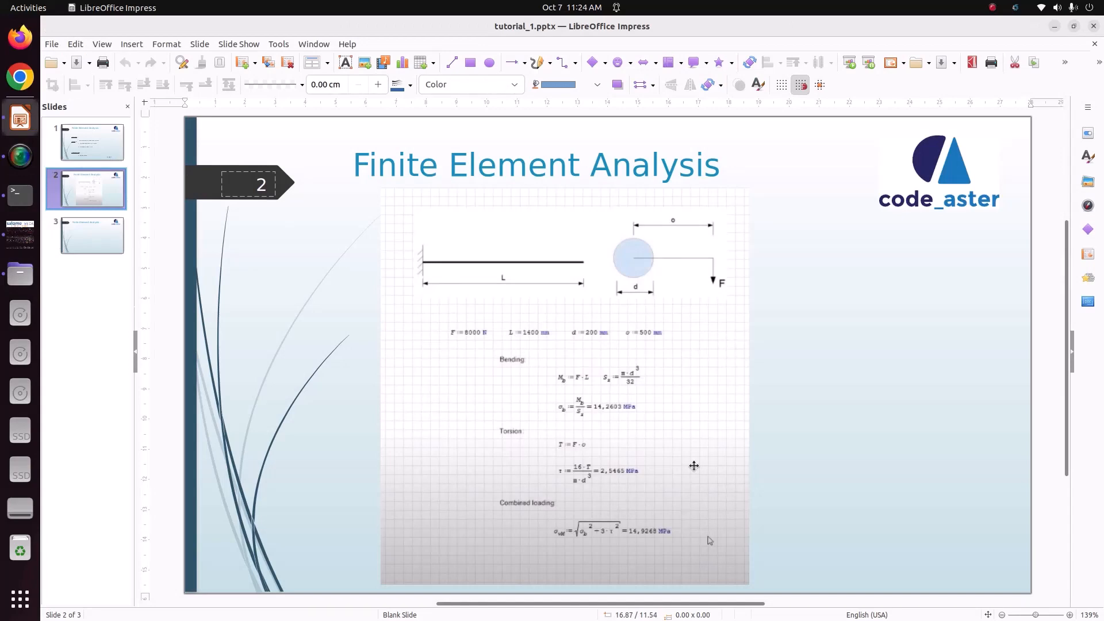
click(27, 241)
scroll(665, 401, down, 5)
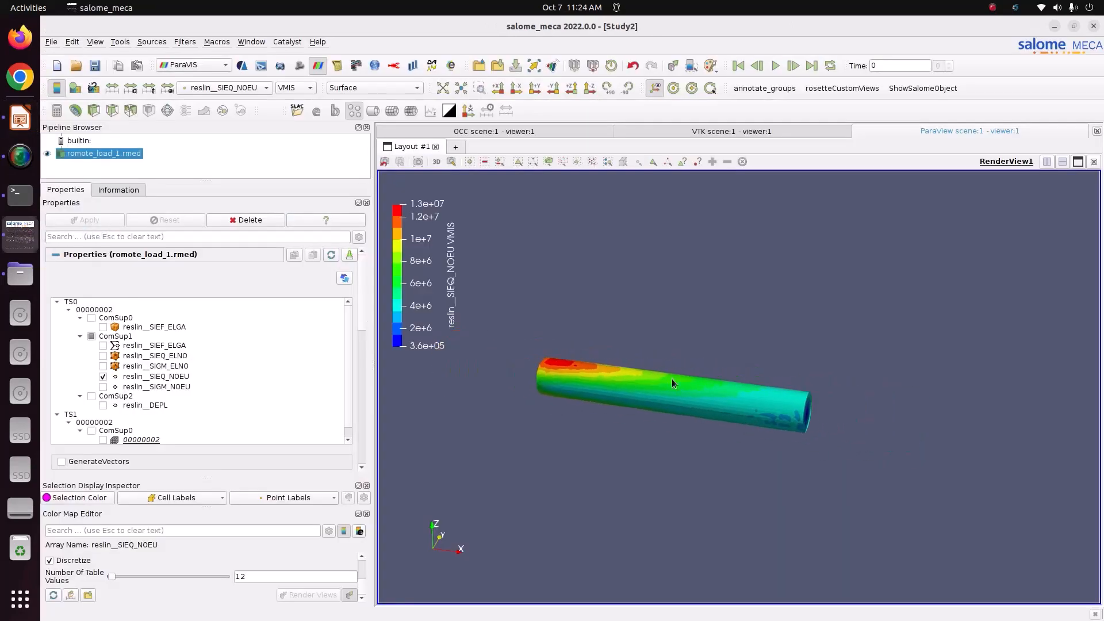
Load reslin__DEPL and colour the tube by displacement Magnitude, ranging 5.8e-35 to 9.1e-04
click(103, 406)
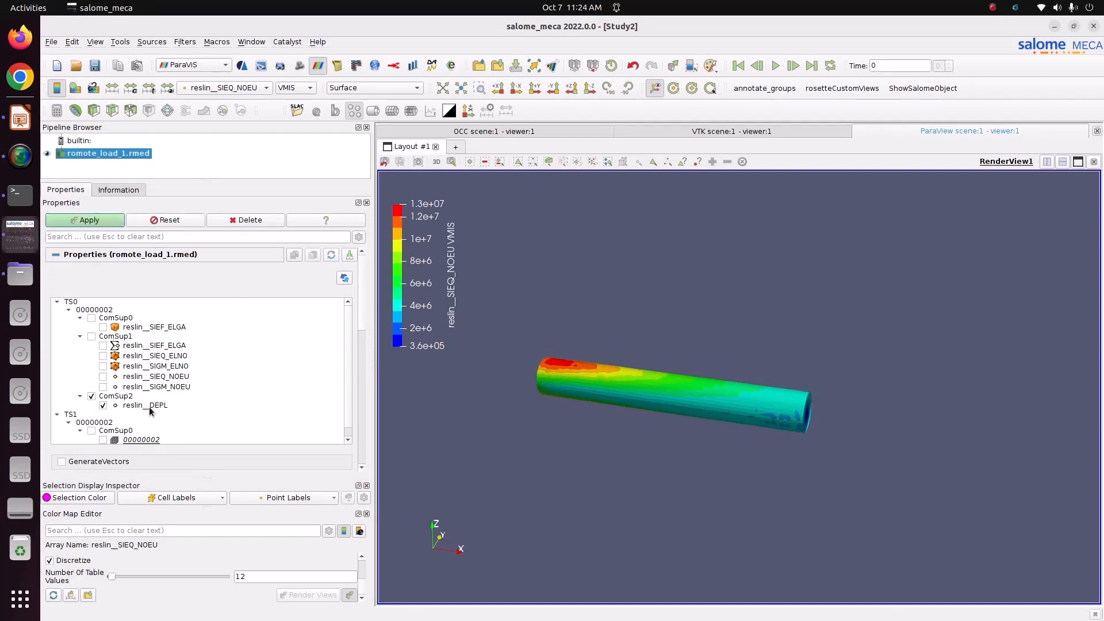
click(66, 220)
drag(740, 348, 743, 421)
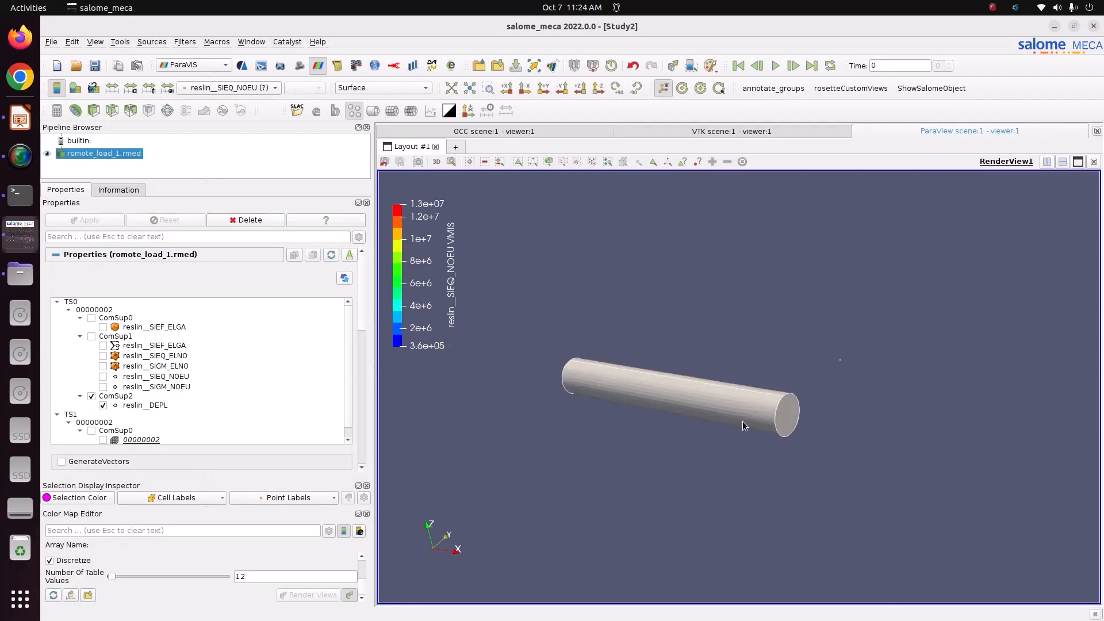
click(227, 87)
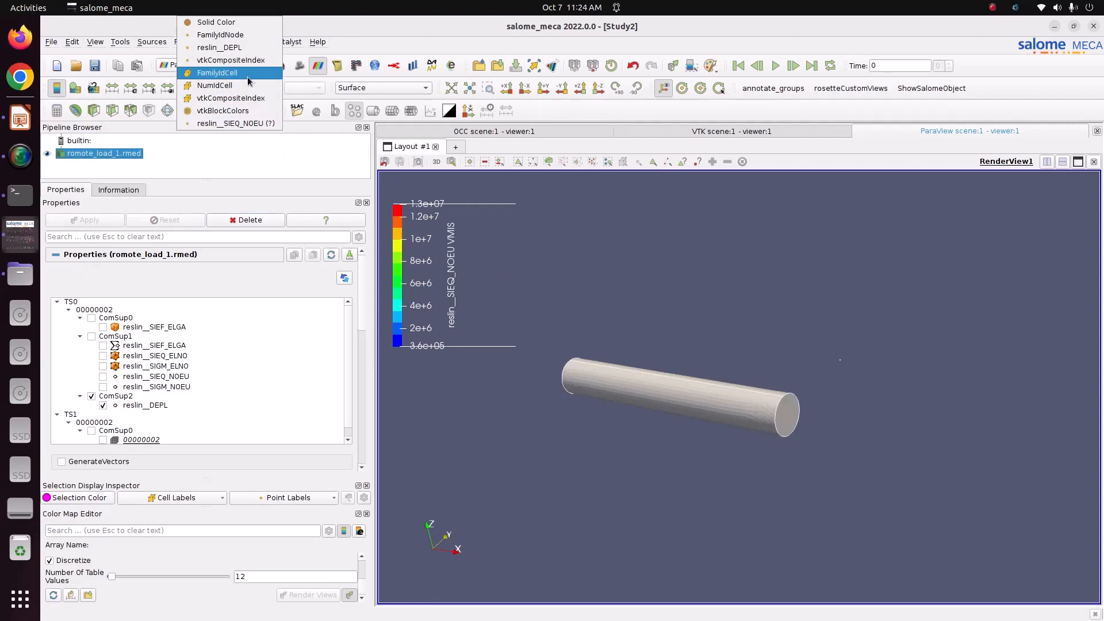
click(244, 48)
click(314, 89)
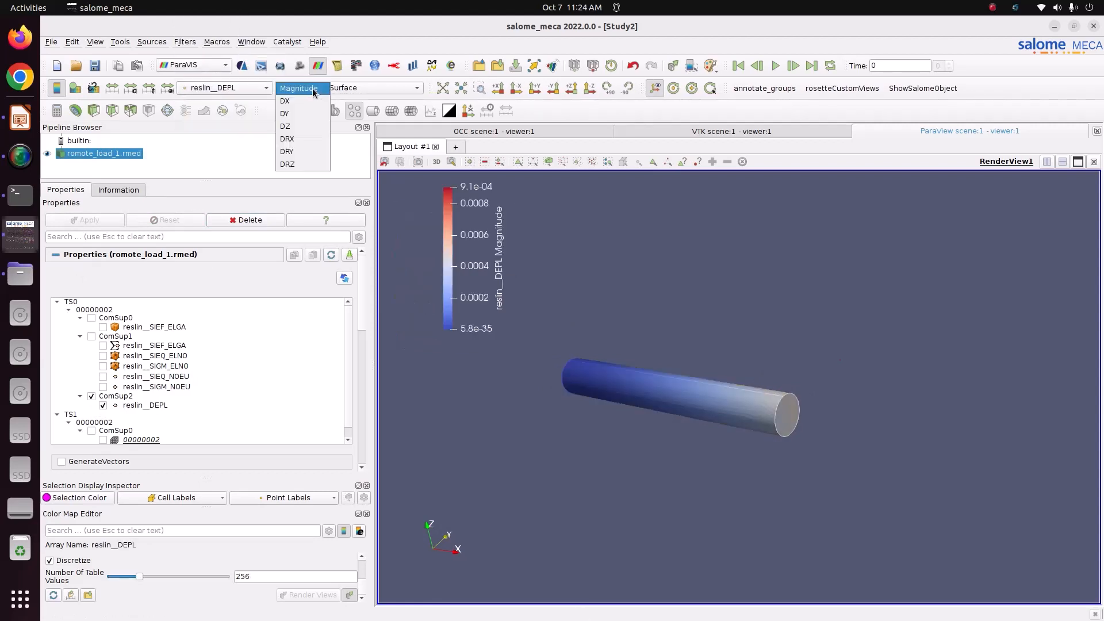
click(587, 382)
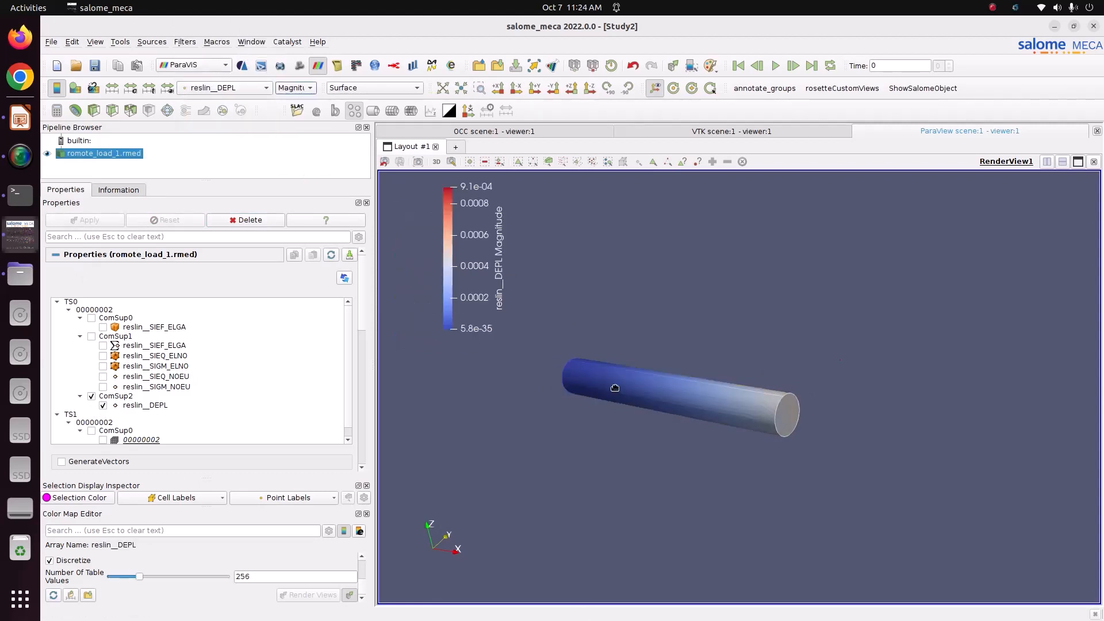
drag(646, 389, 692, 397)
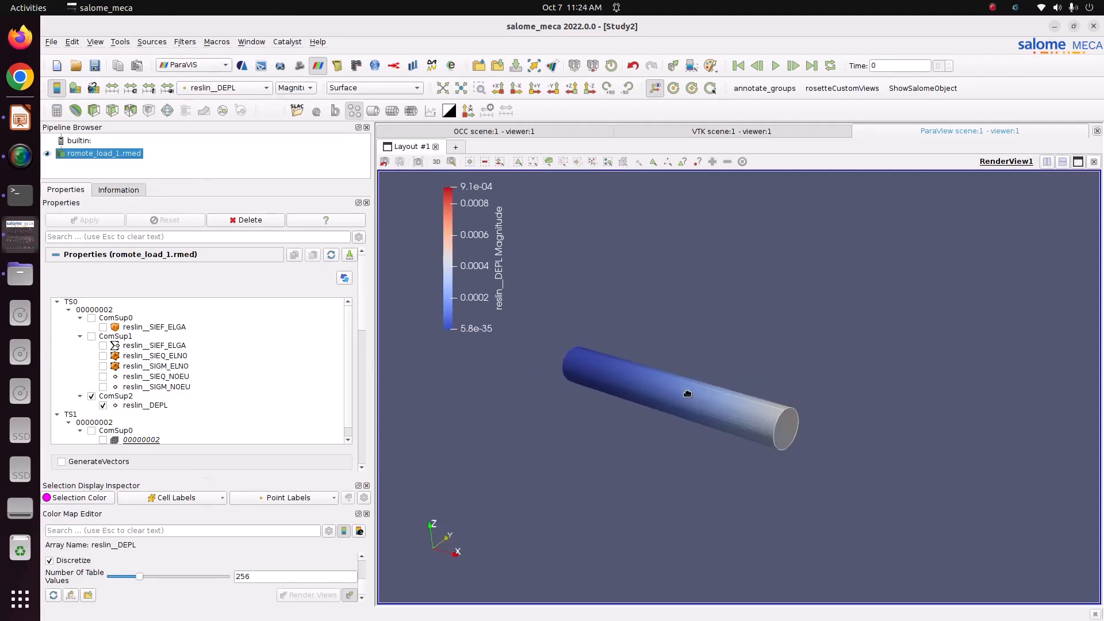
click(310, 88)
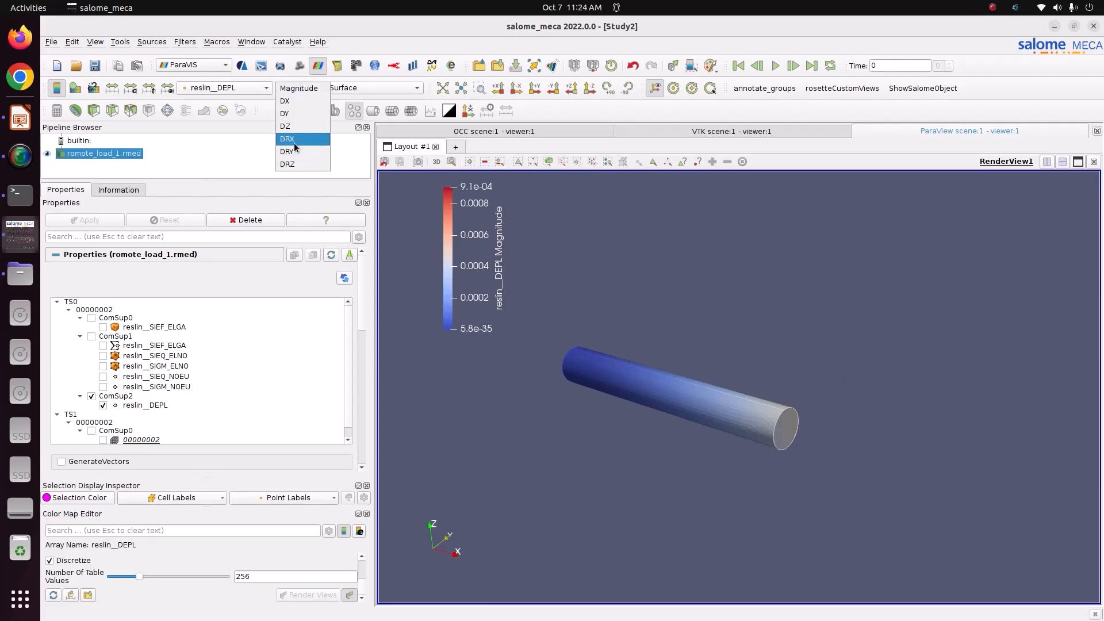
click(294, 141)
mouse_move(730, 414)
mouse_down()
mouse_move(779, 412)
mouse_move(687, 439)
mouse_move(730, 430)
mouse_up()
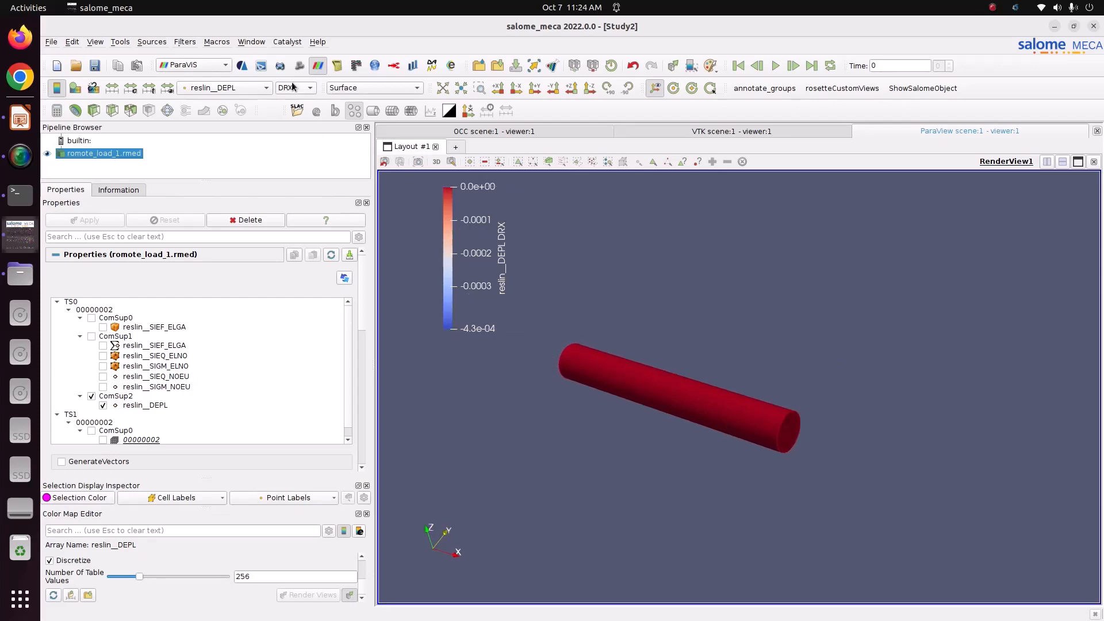
drag(781, 403, 800, 454)
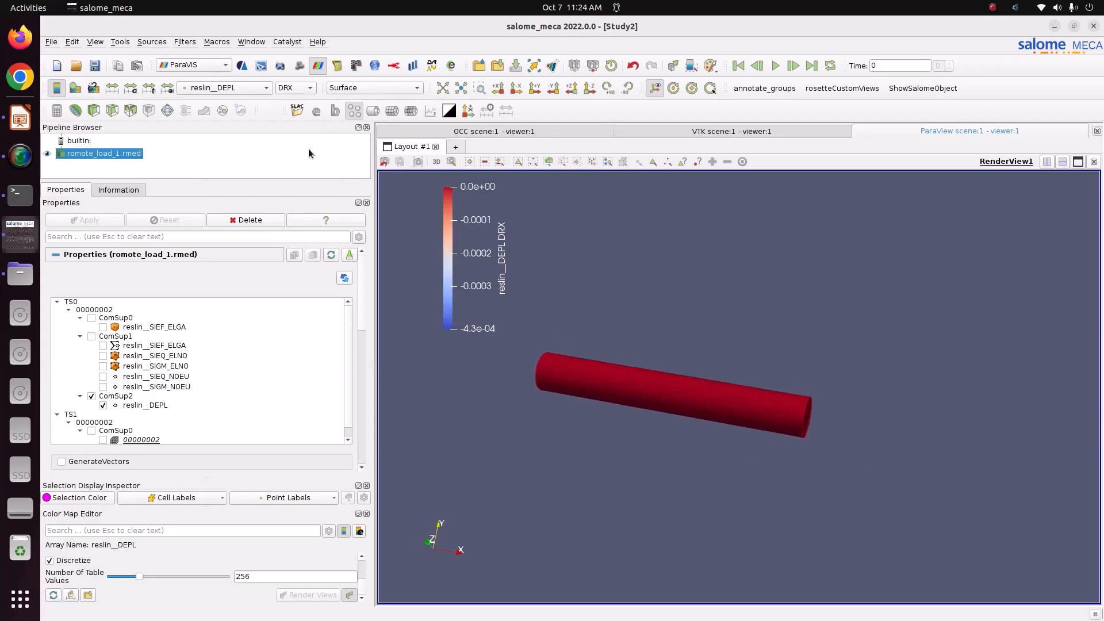
click(299, 92)
click(300, 88)
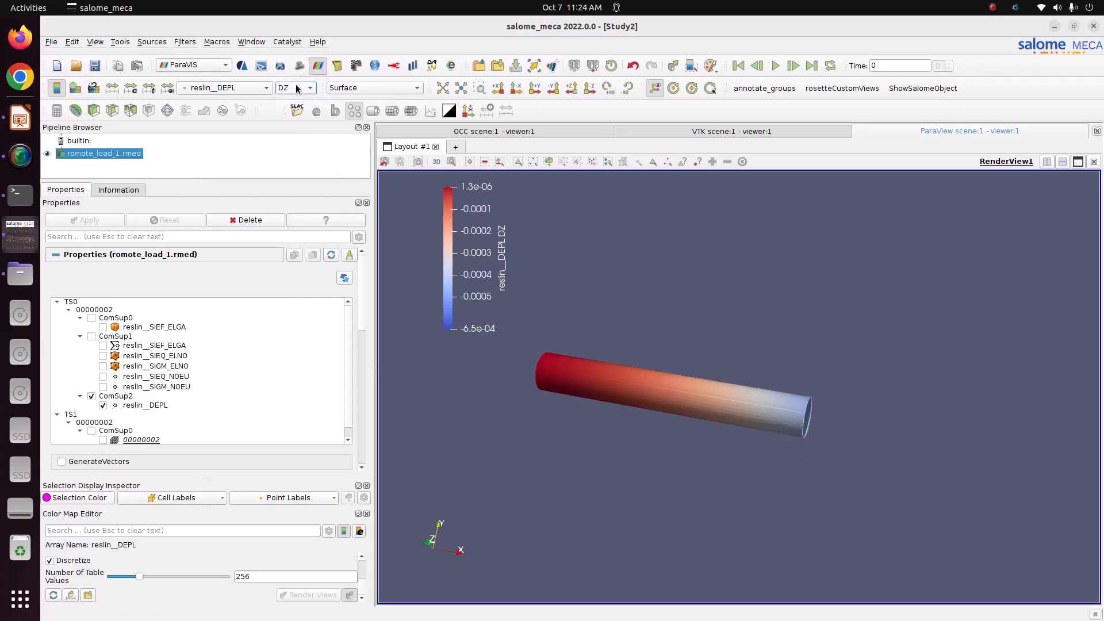
click(297, 87)
click(296, 54)
mouse_move(722, 391)
mouse_down()
mouse_move(616, 426)
mouse_move(638, 355)
mouse_move(638, 372)
mouse_move(733, 402)
mouse_move(702, 402)
mouse_up()
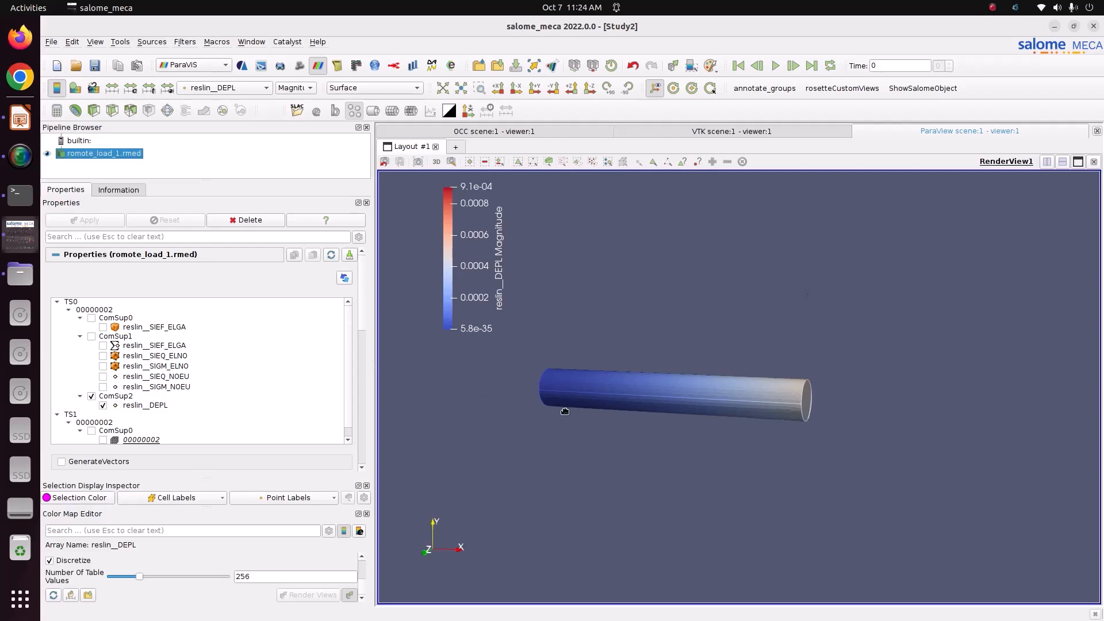
drag(562, 412, 604, 412)
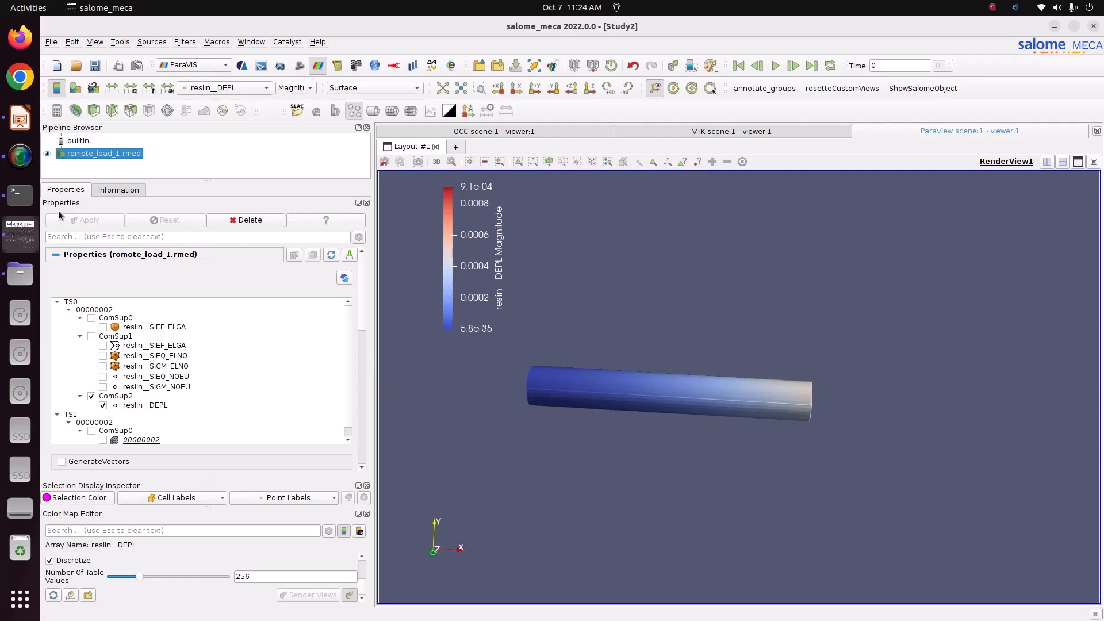
click(21, 119)
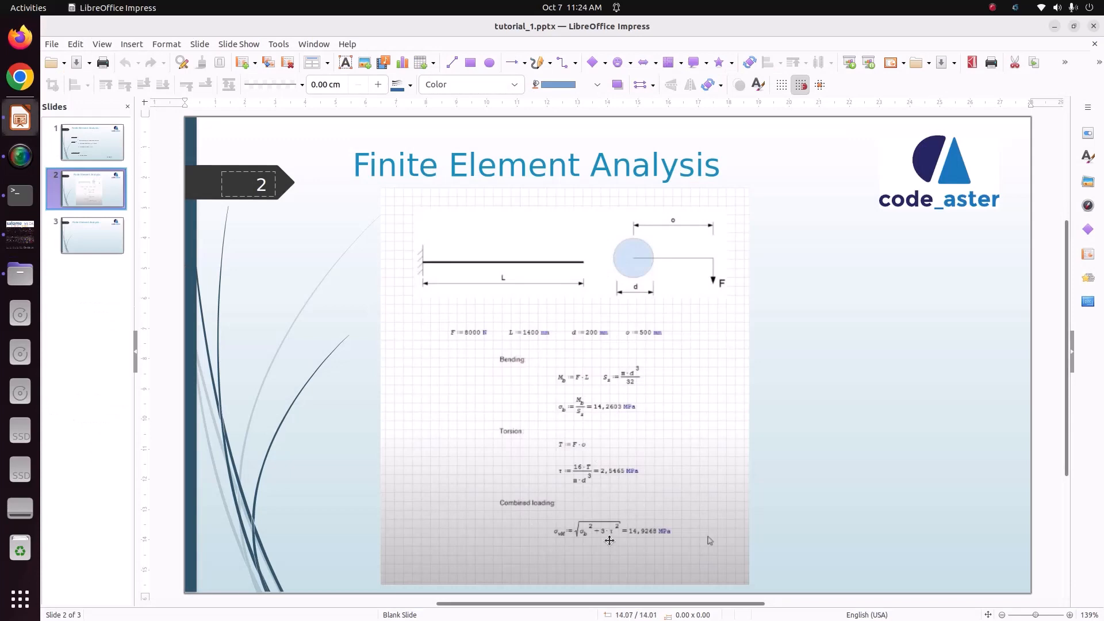
click(29, 230)
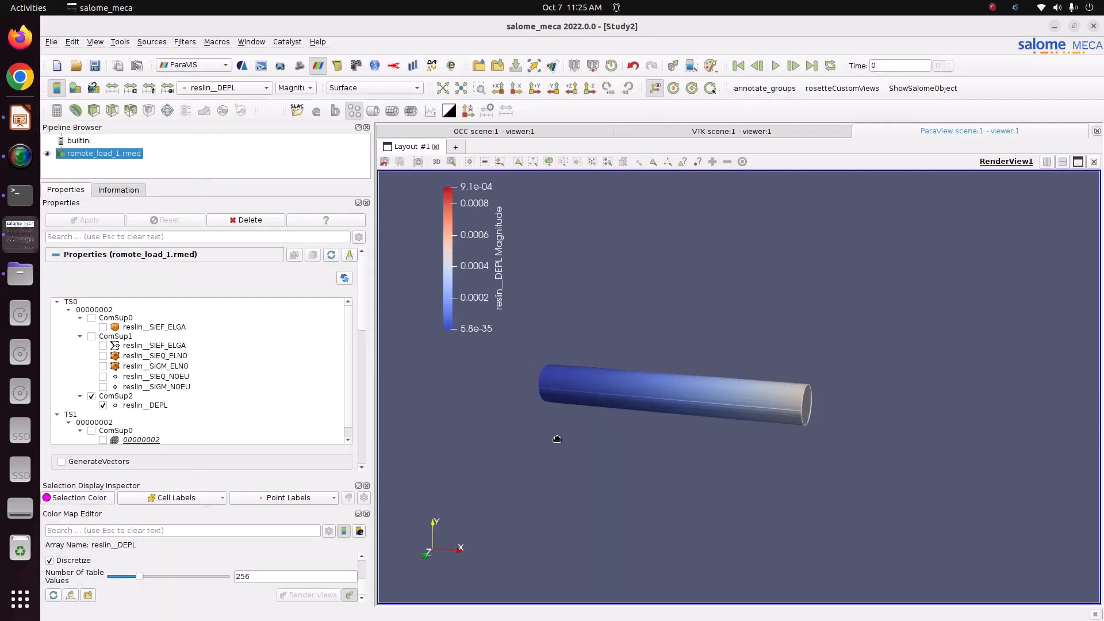
Swap reslin__DEPL for reslin__SIEQ_NOEU, colour by VMIS stress, and tick GenerateVectors
click(239, 89)
click(244, 168)
click(103, 377)
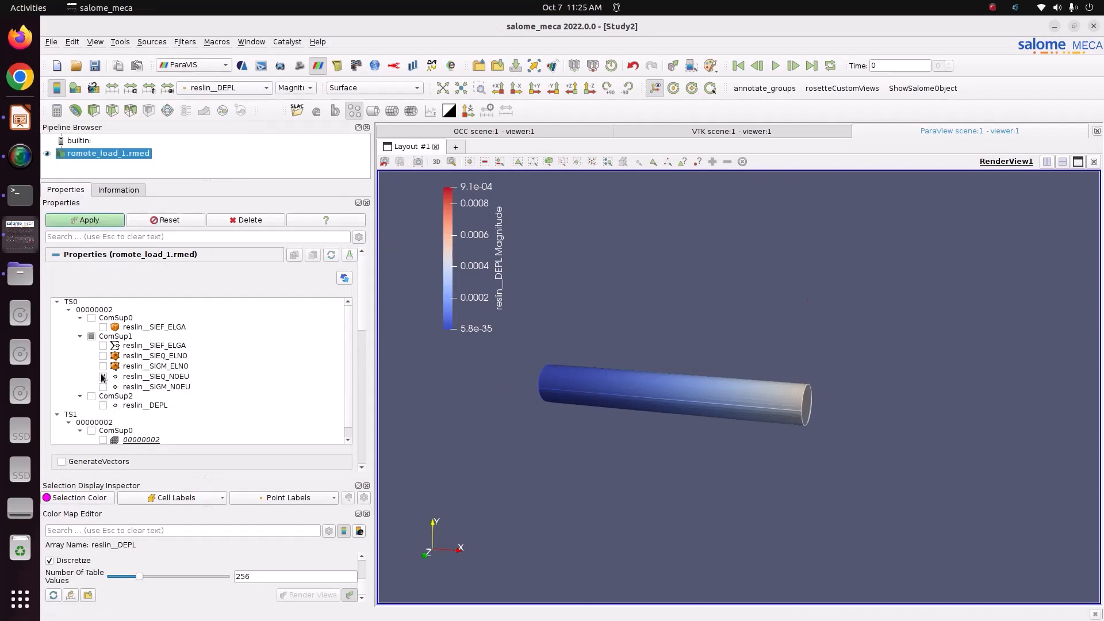
click(86, 220)
click(230, 88)
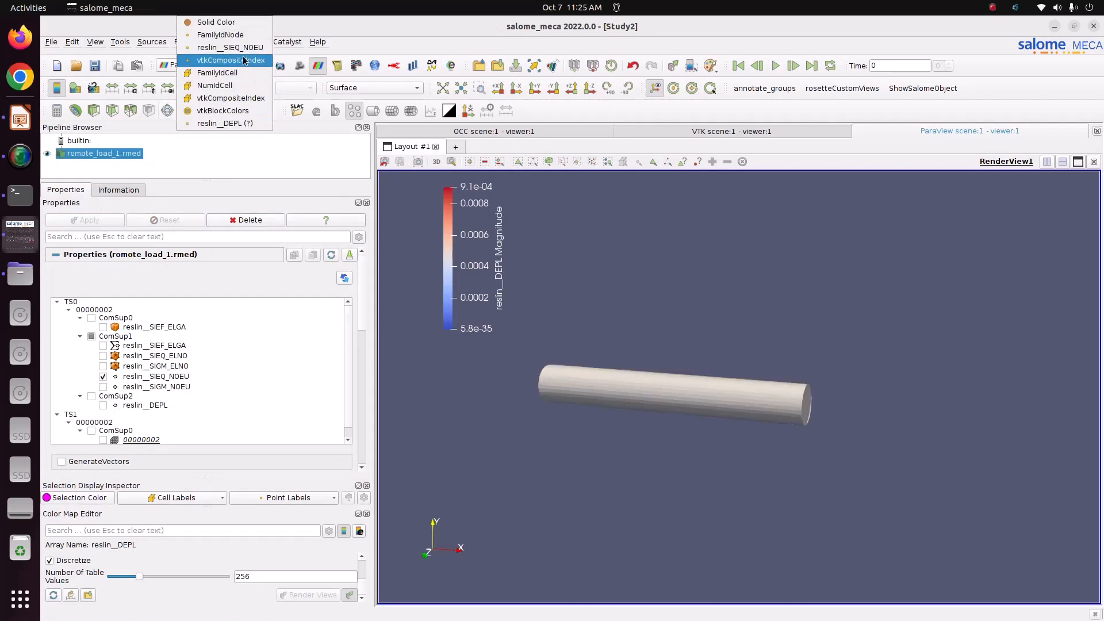
click(281, 90)
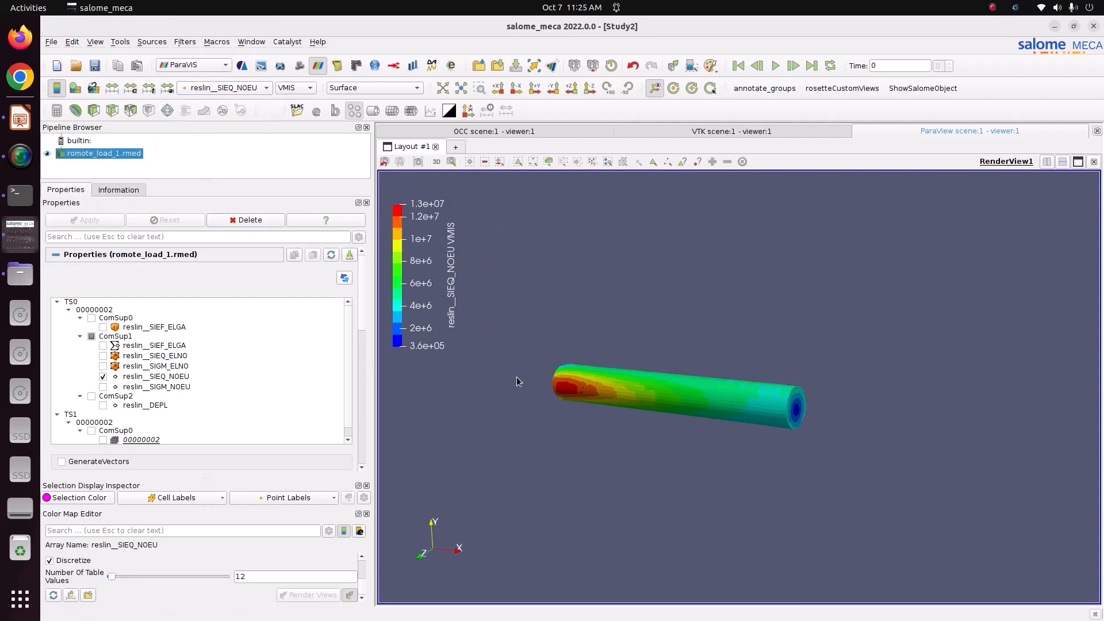
drag(516, 377, 520, 354)
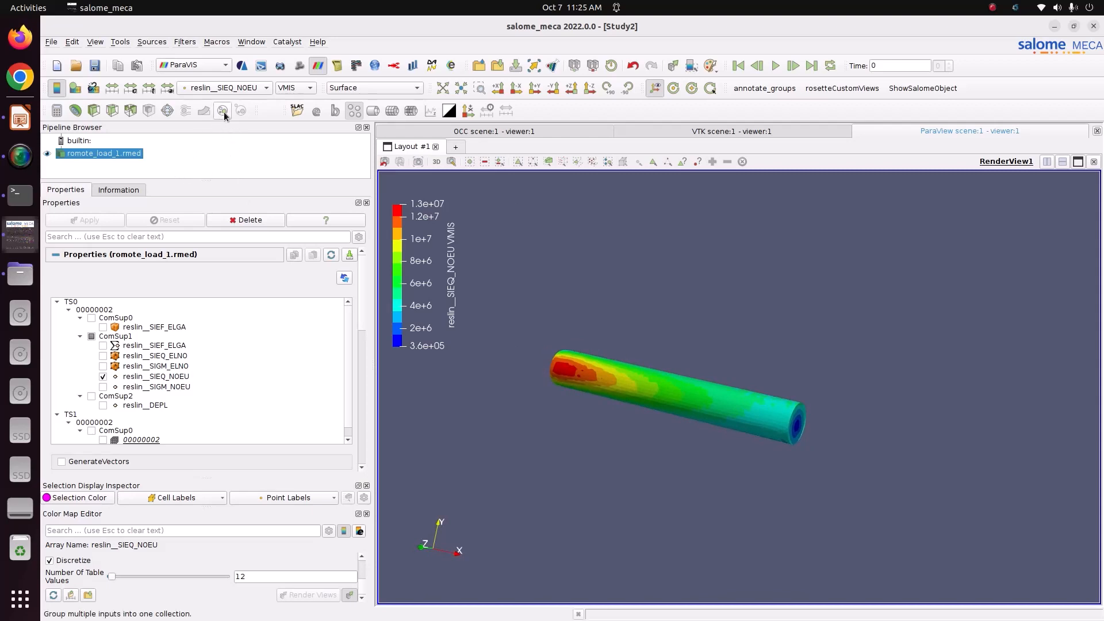
click(82, 460)
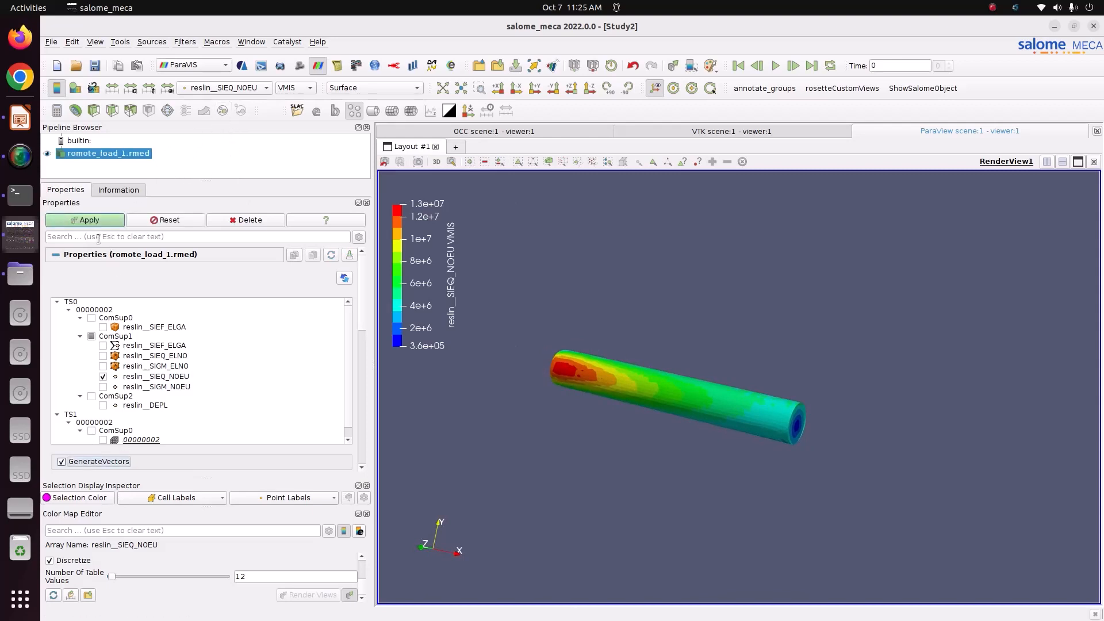
Apply vector generation and add a WarpByVector filter with scale factor 1.85604e-09
click(99, 219)
click(203, 111)
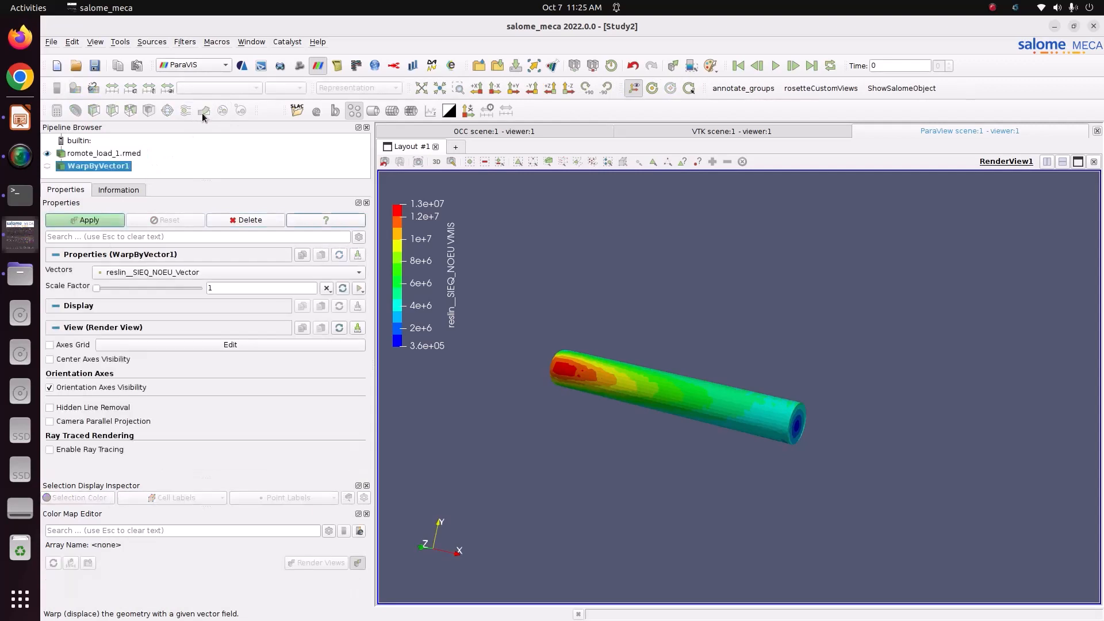
drag(99, 289, 134, 293)
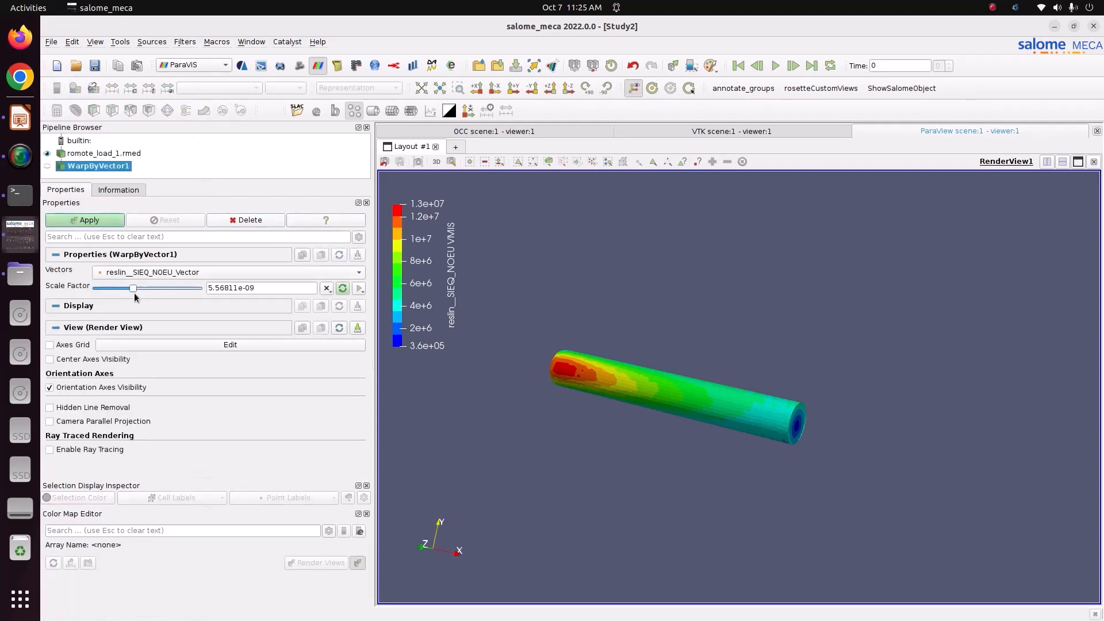
click(99, 223)
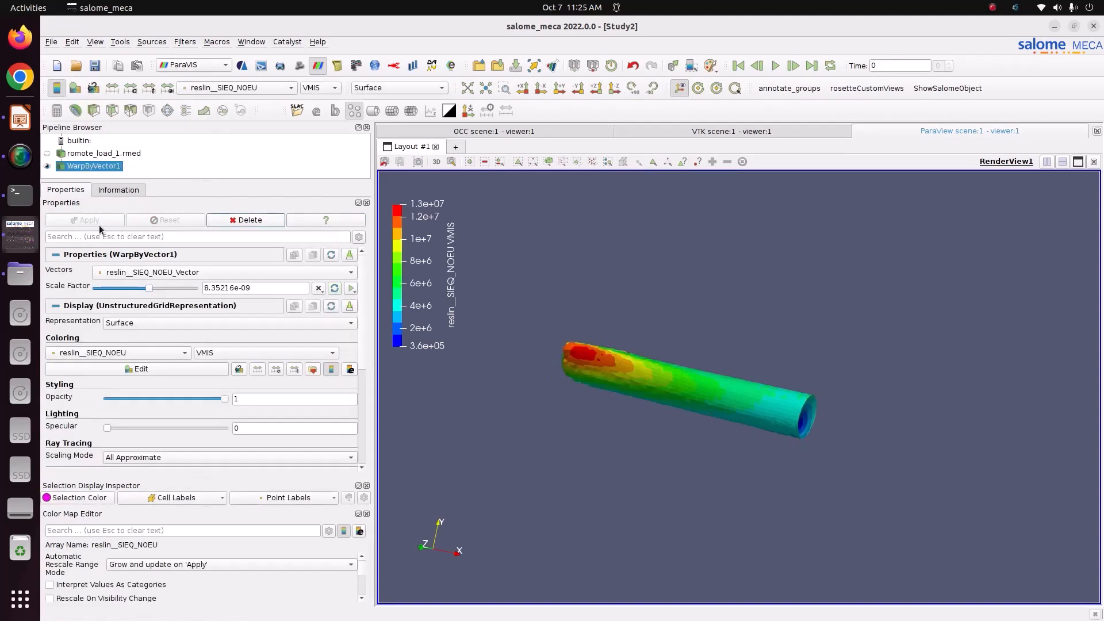
drag(546, 327, 552, 437)
drag(149, 289, 108, 290)
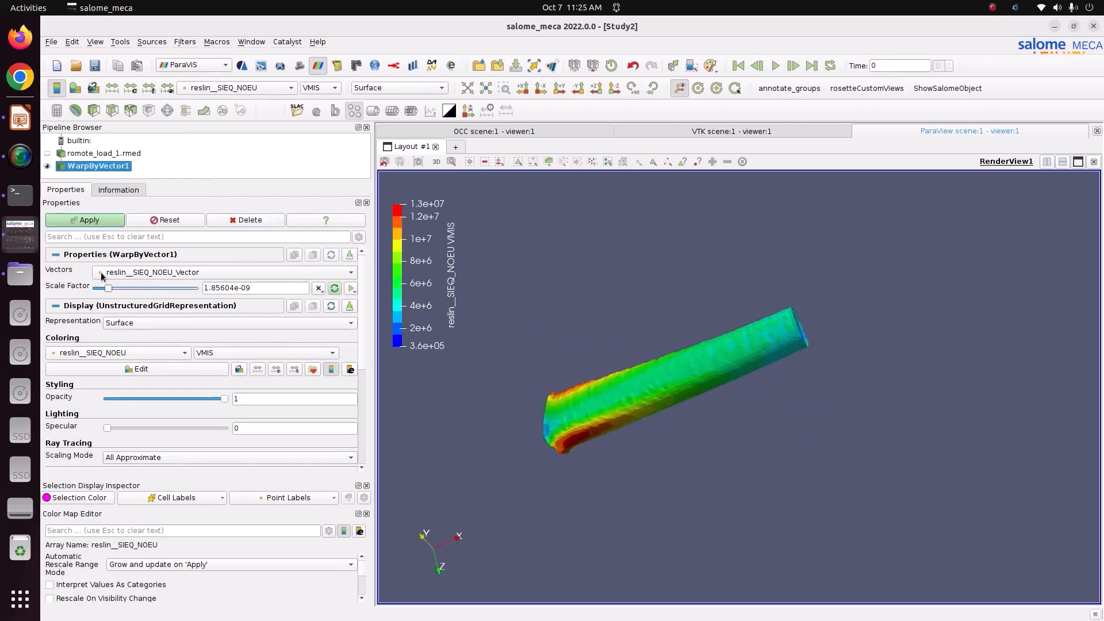
click(82, 223)
drag(639, 395, 731, 388)
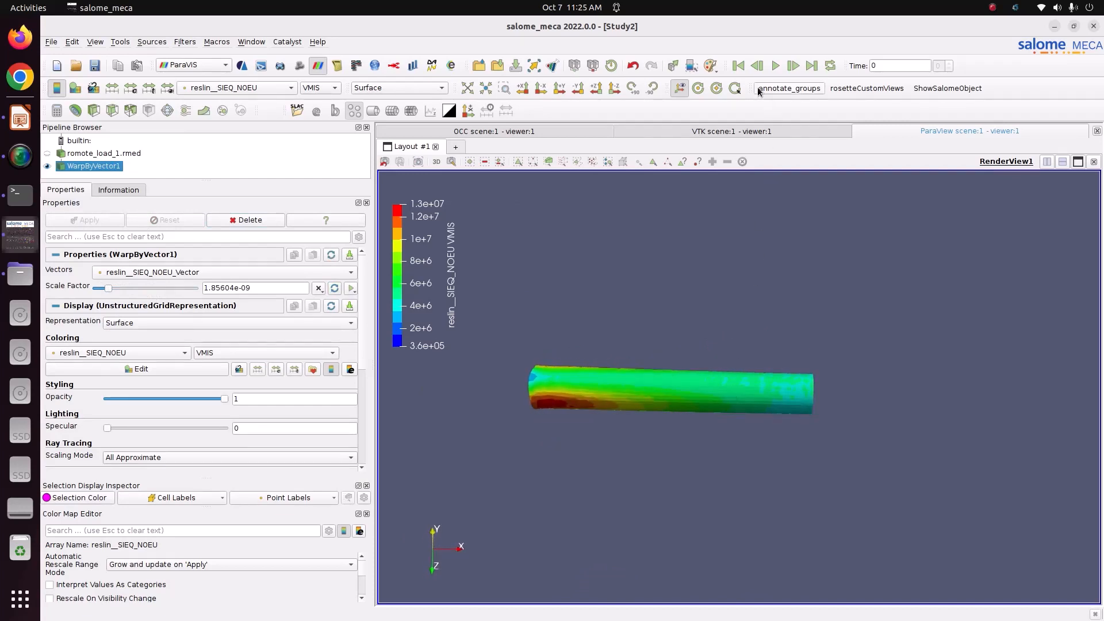
Add Scale Factor keyframes and play the warp animation
click(771, 71)
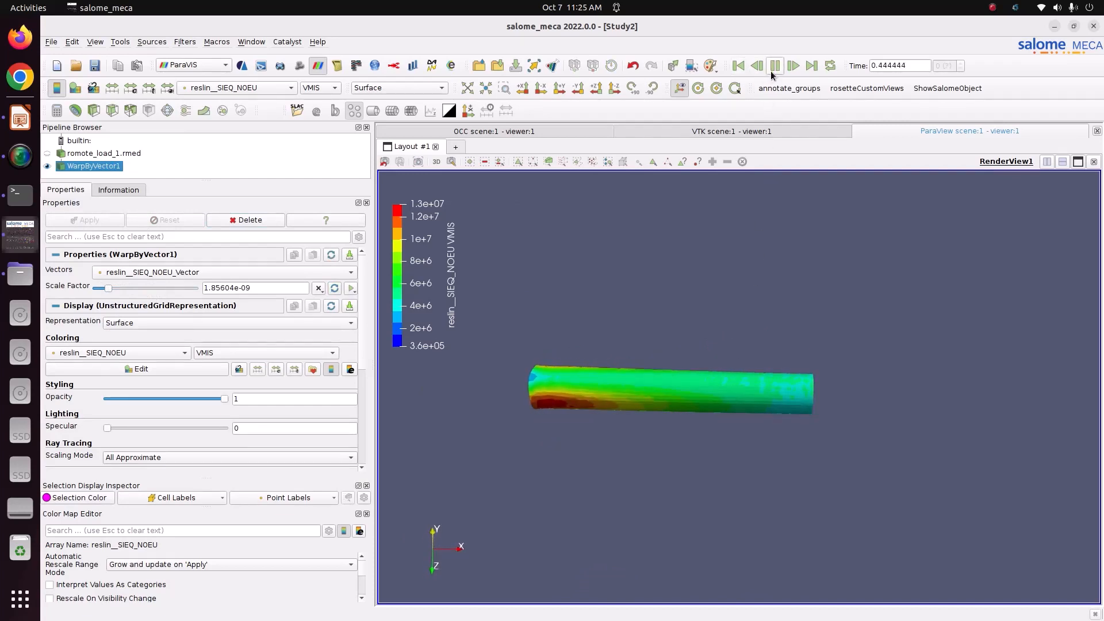
click(352, 288)
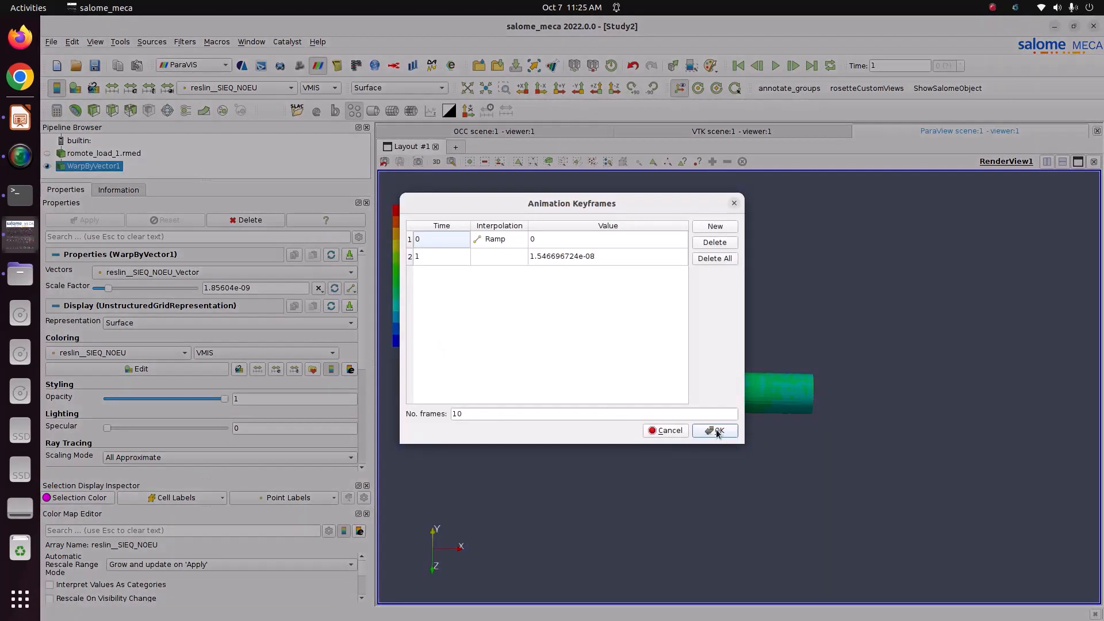
click(717, 431)
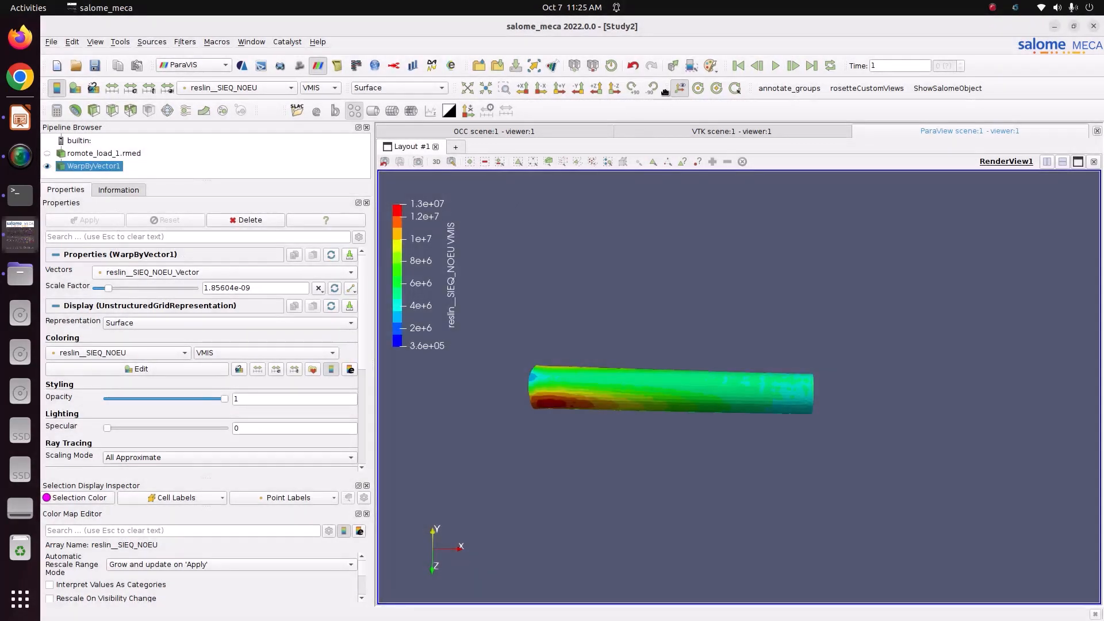
click(775, 68)
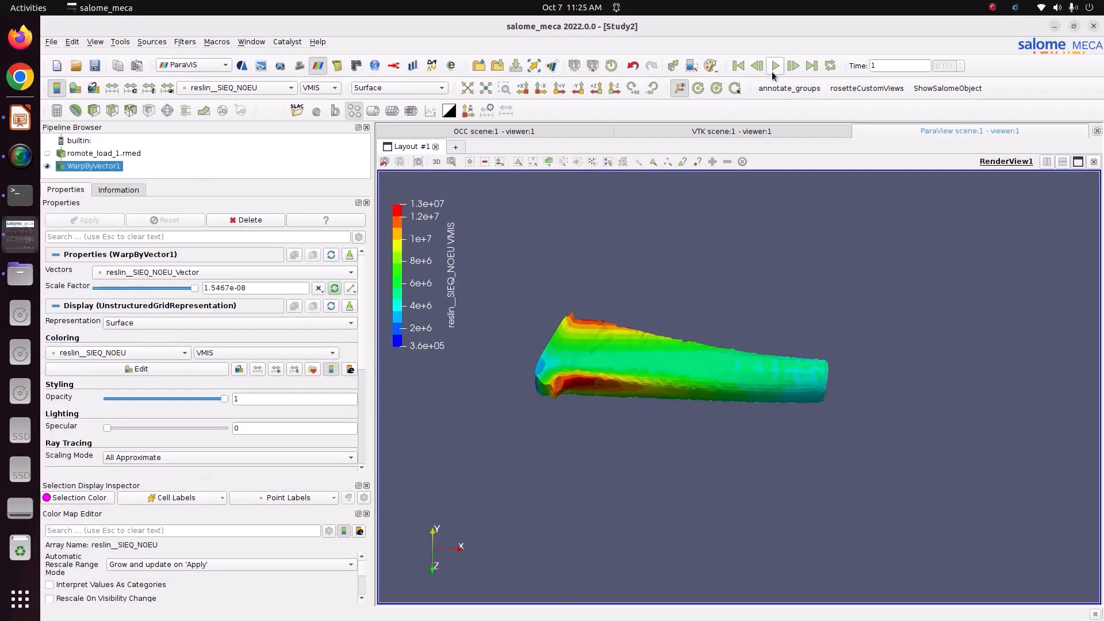
drag(739, 374, 434, 353)
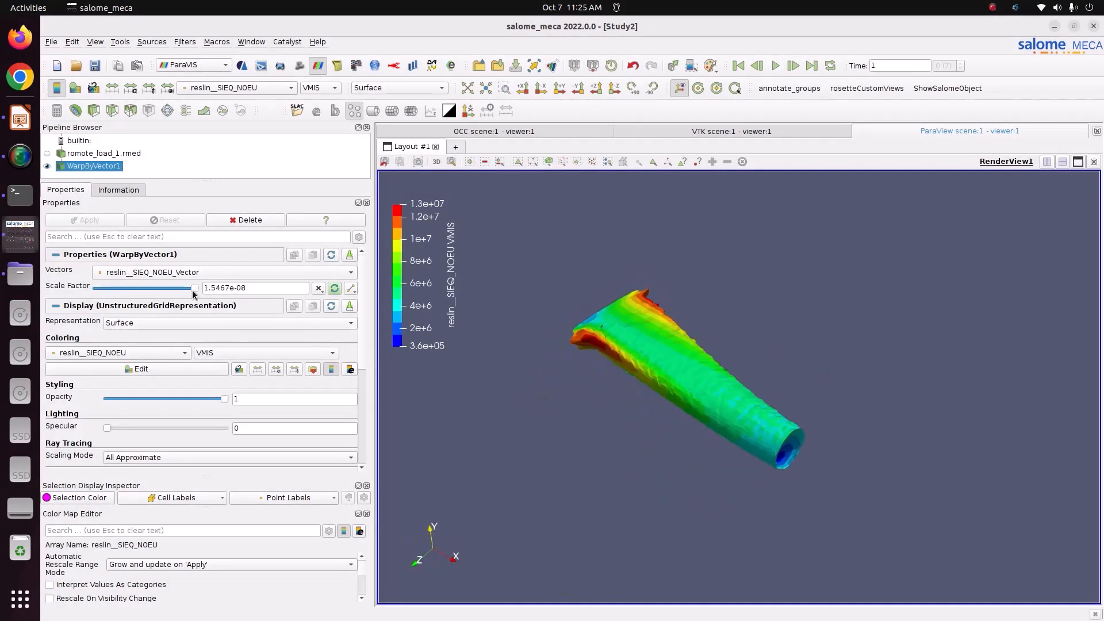
Lower the warp scale factor to 2.01071e-09 and replay the animation
drag(194, 288, 109, 289)
click(84, 220)
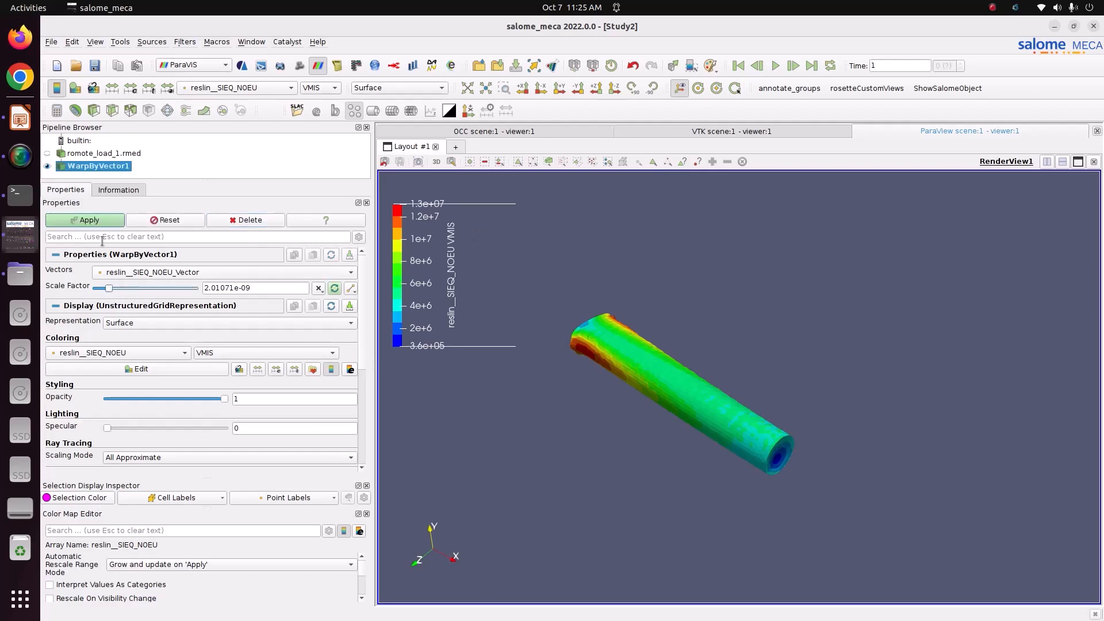
click(101, 219)
click(776, 64)
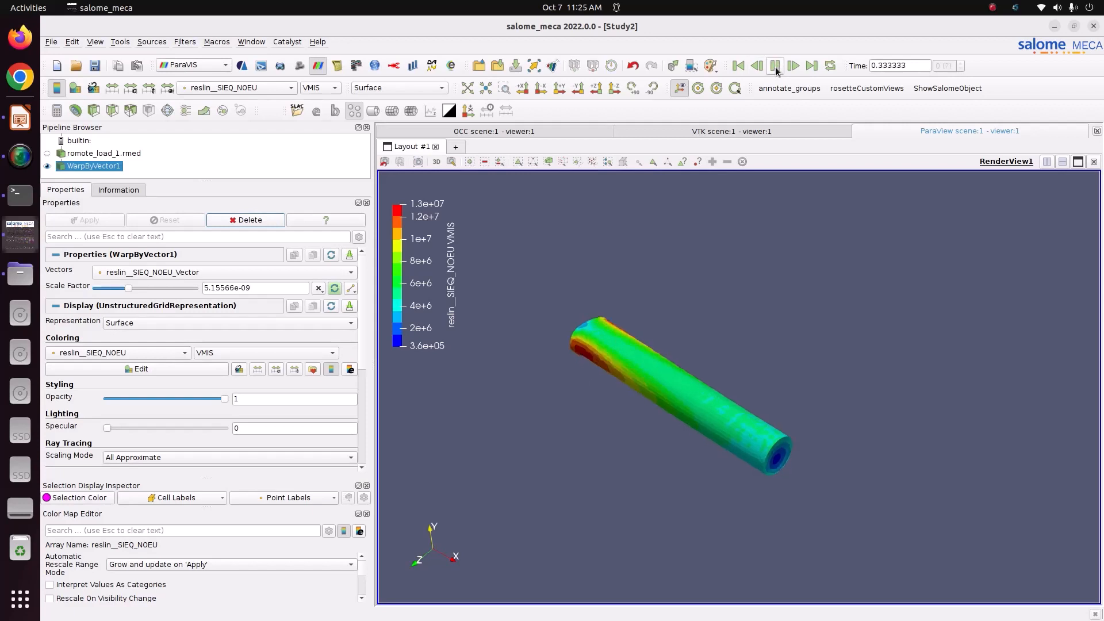
Return to the first frame and remove the Scale Factor animation track
click(739, 67)
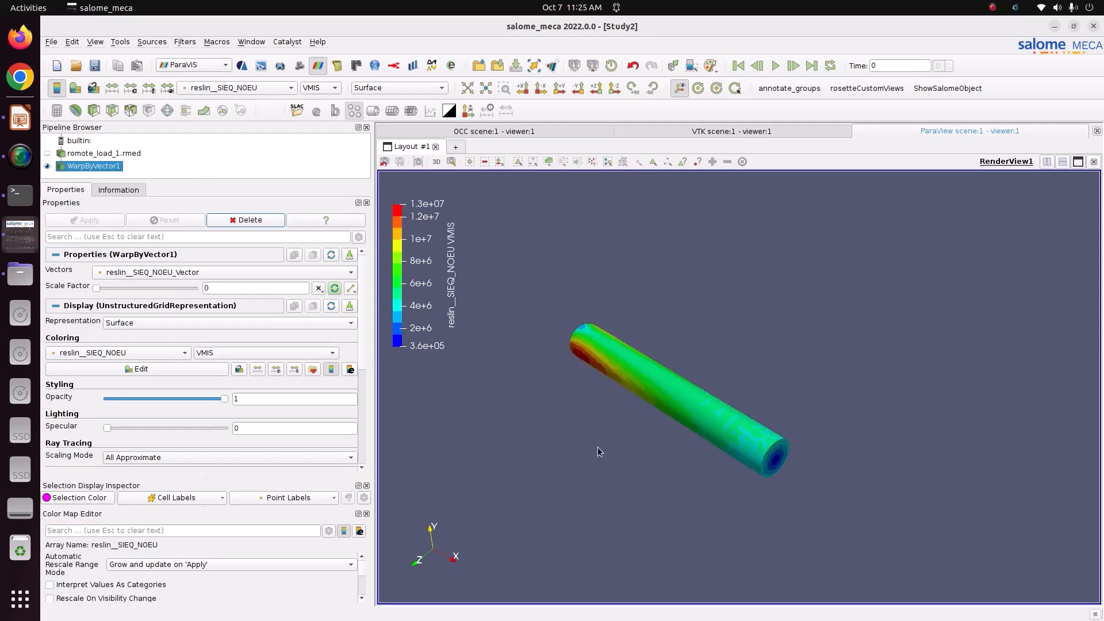
drag(598, 447, 612, 403)
click(347, 289)
click(366, 313)
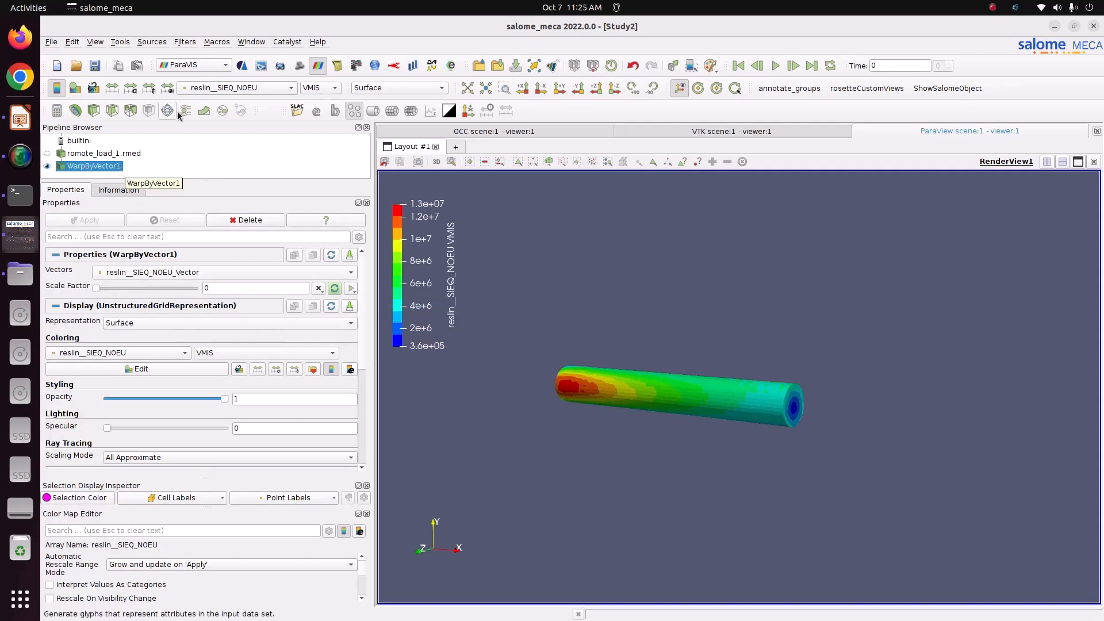
click(198, 92)
Load the reslin__DEPL field from romote_load_1.rmed
click(152, 147)
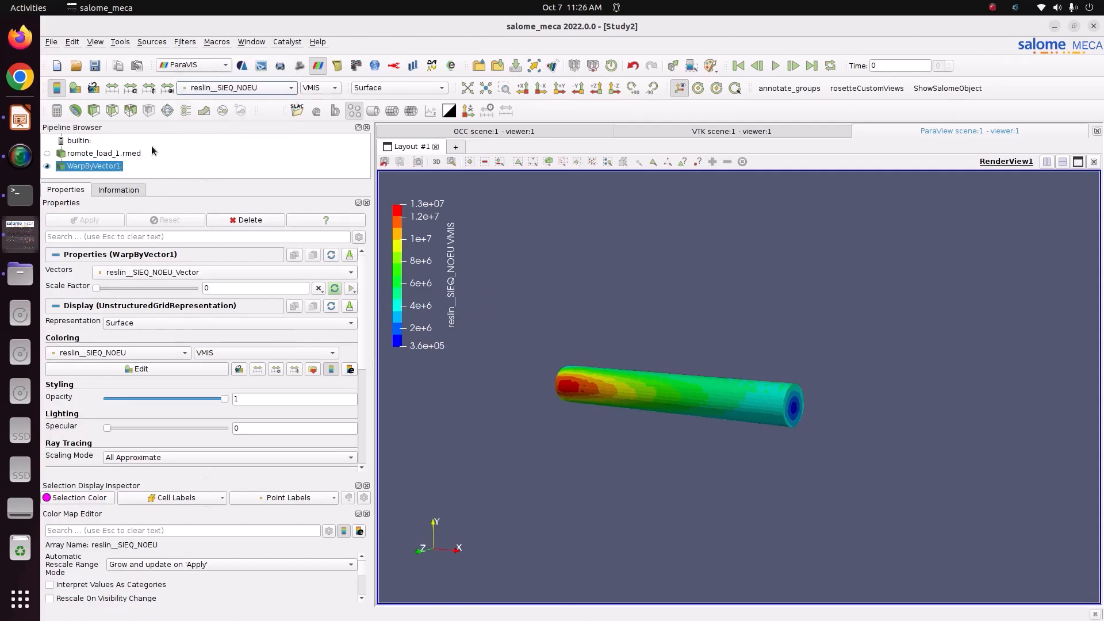
click(104, 153)
click(103, 406)
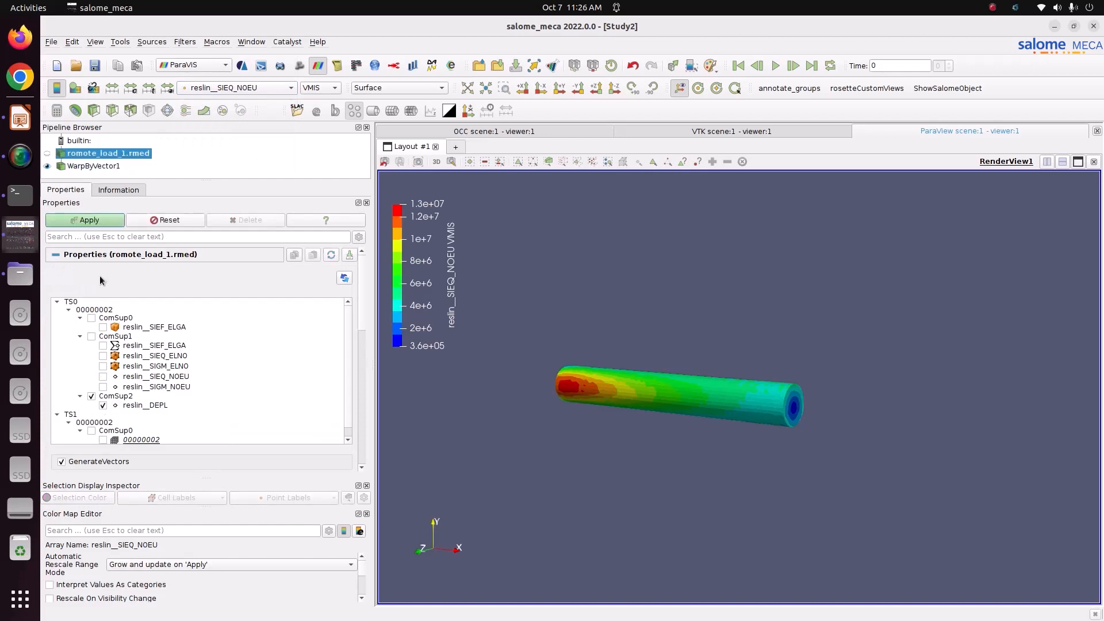
click(89, 220)
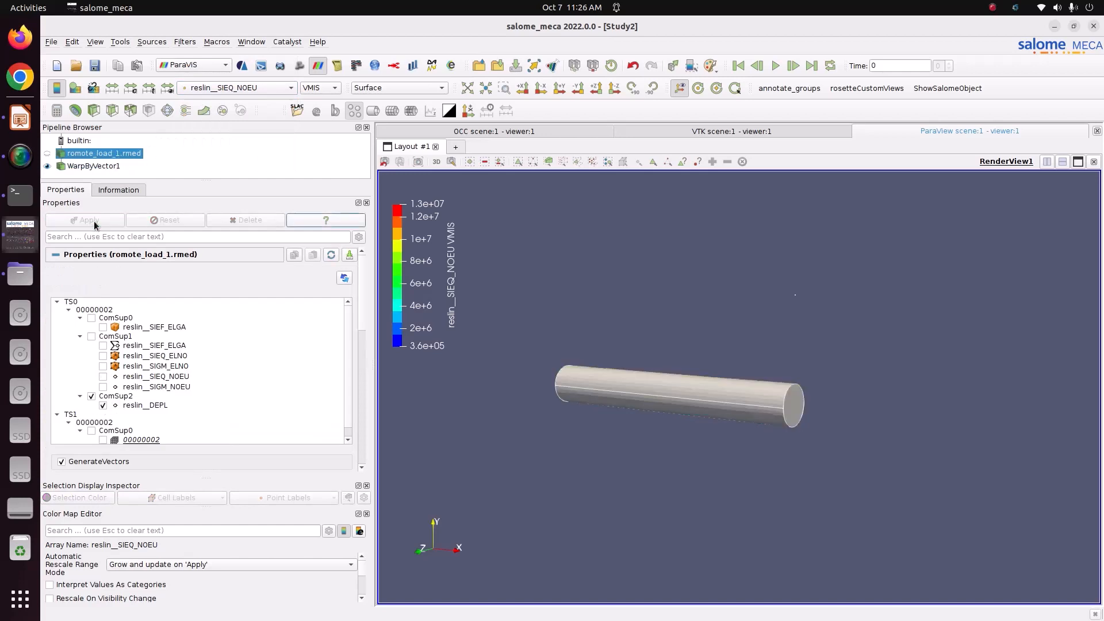
Delete the WarpByVector1 filter from the pipeline
click(95, 165)
click(236, 88)
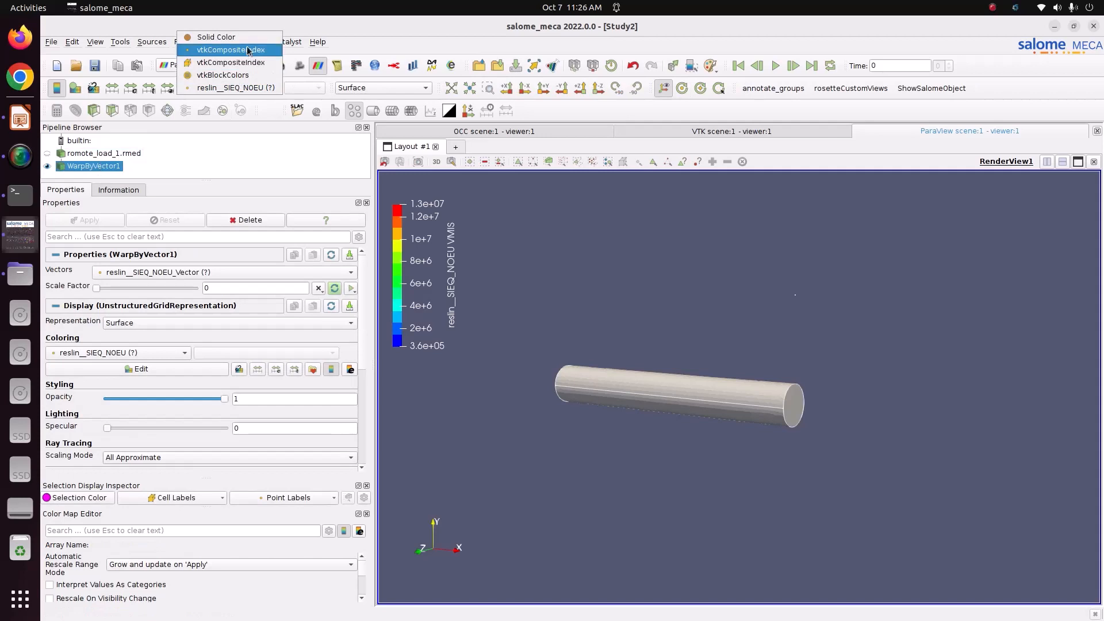
click(175, 145)
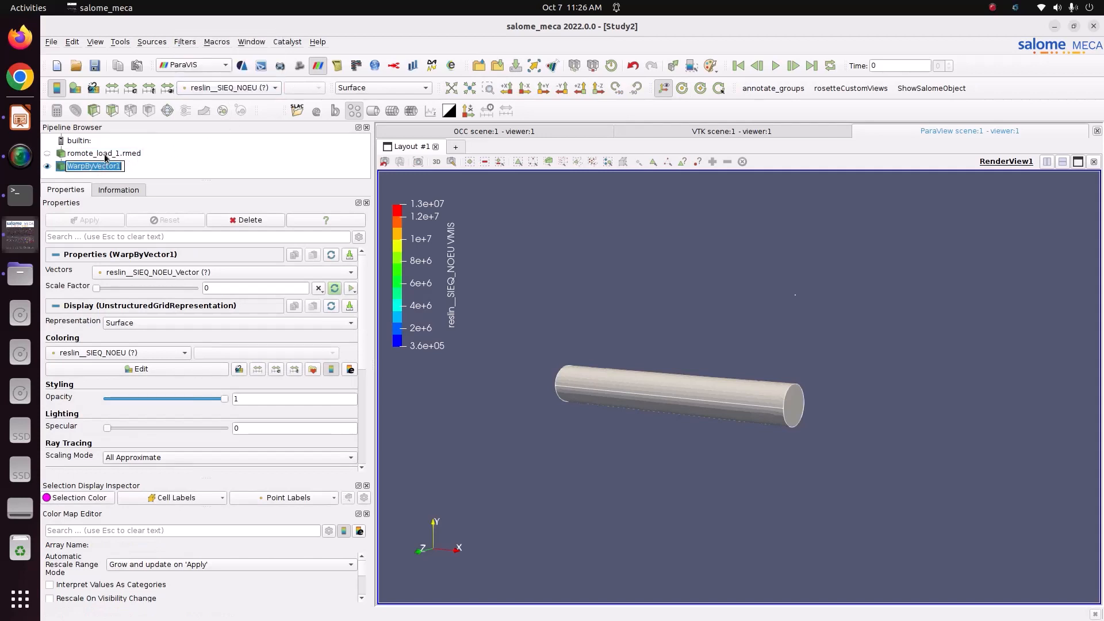
click(106, 153)
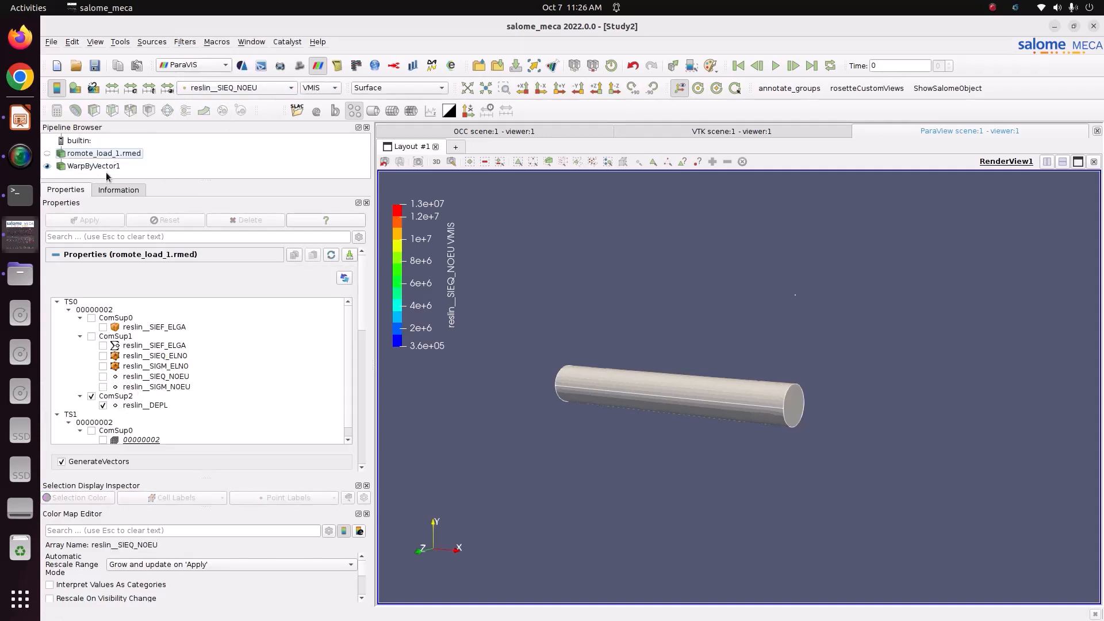
click(94, 166)
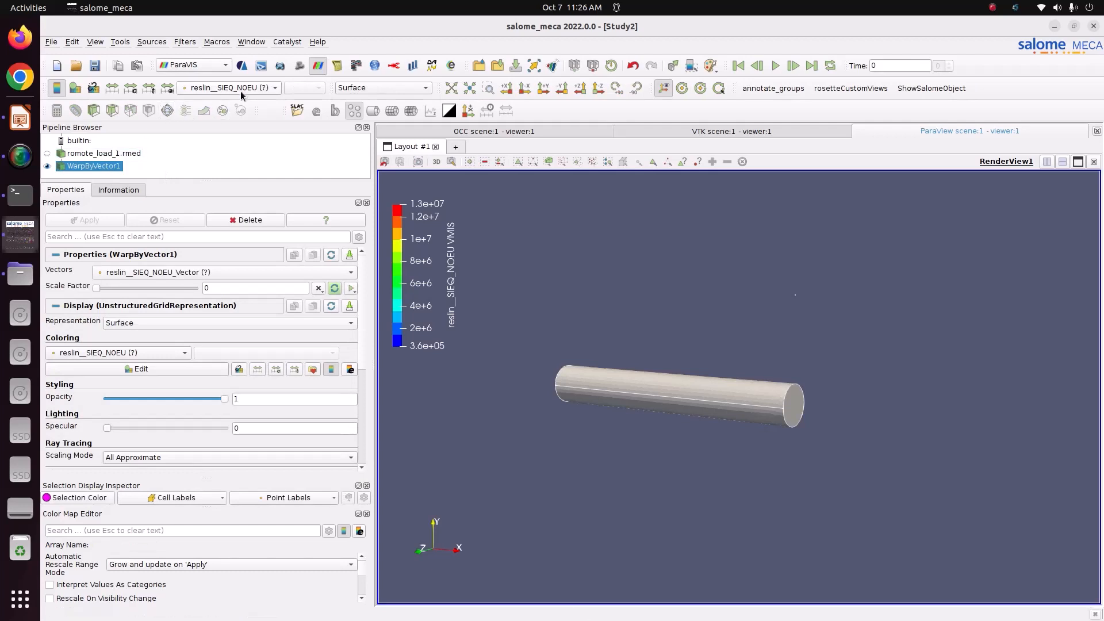
click(105, 156)
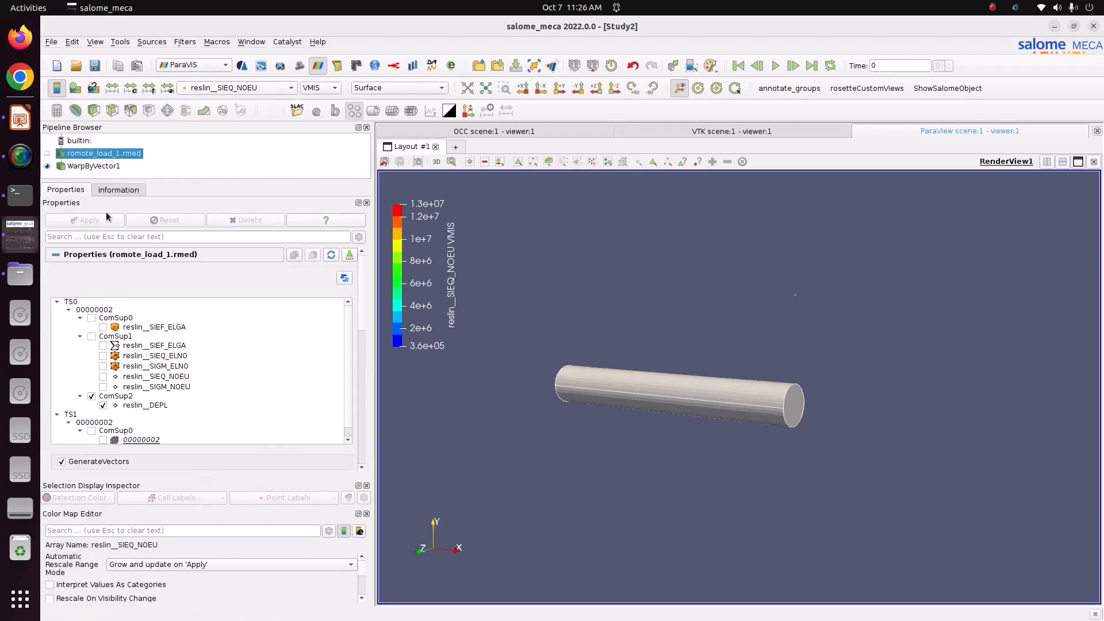
right_click(102, 166)
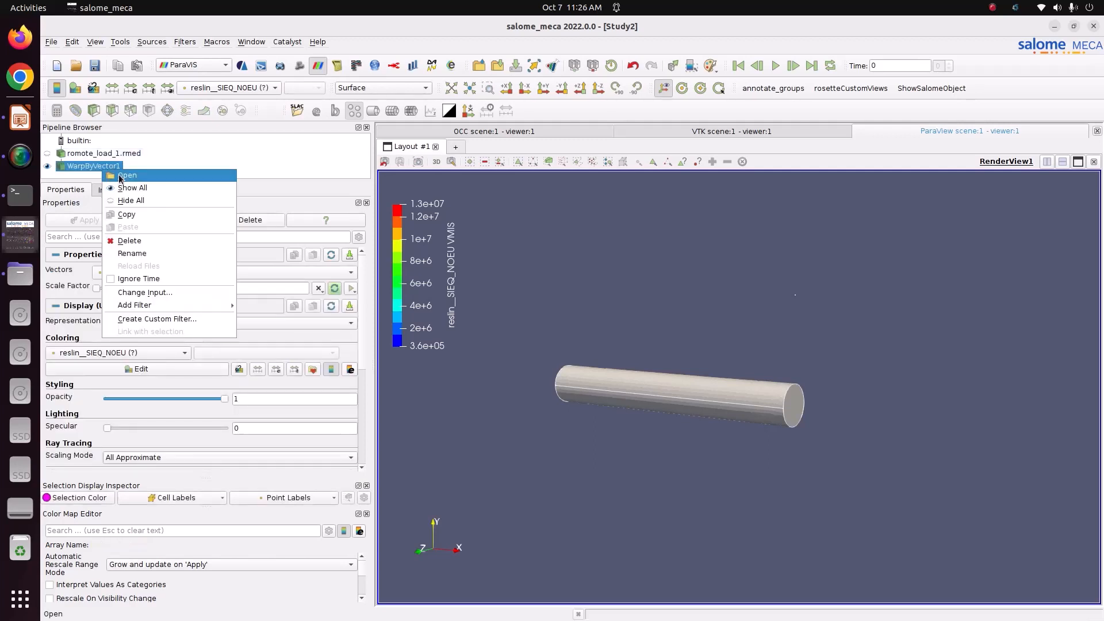
click(144, 241)
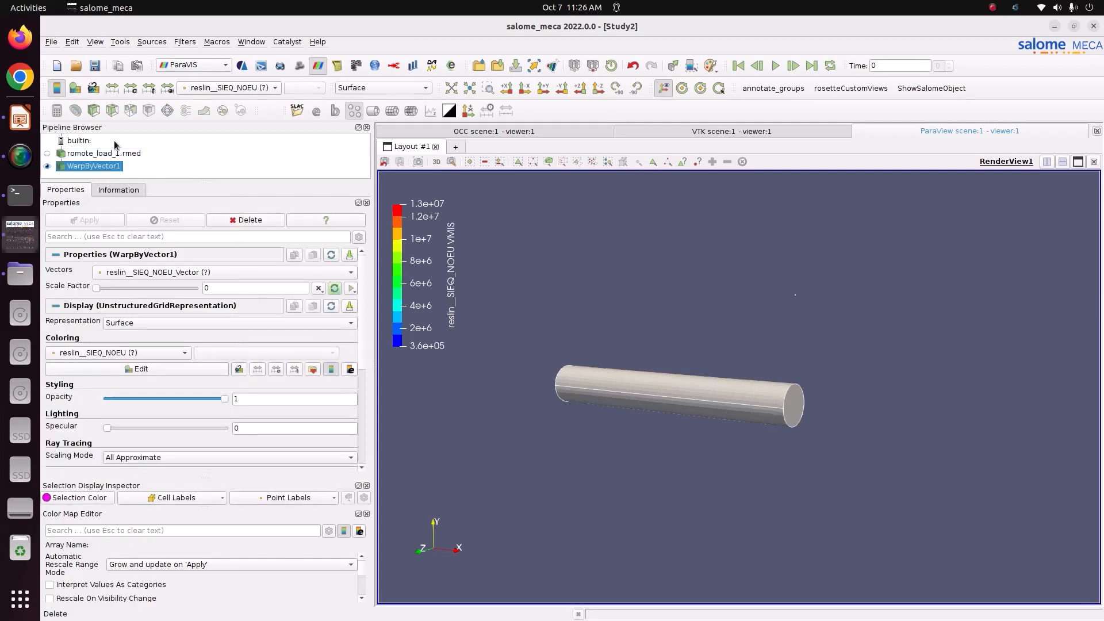
key(Delete)
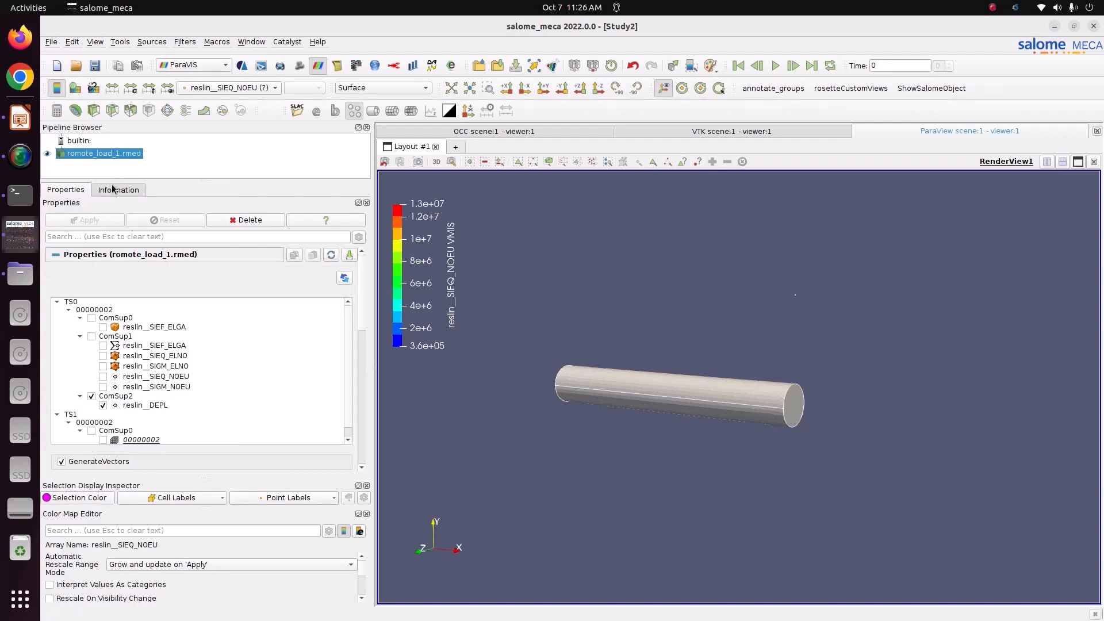
Colour by reslin__DEPL and add a WarpByVector filter with scale factor 340.567
click(242, 87)
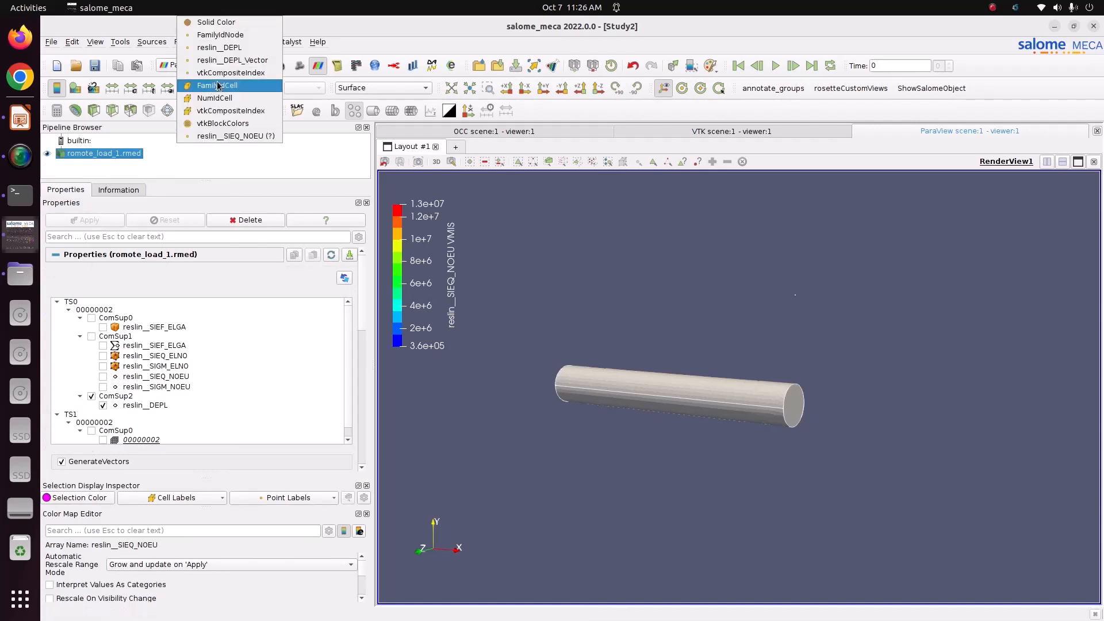
click(241, 58)
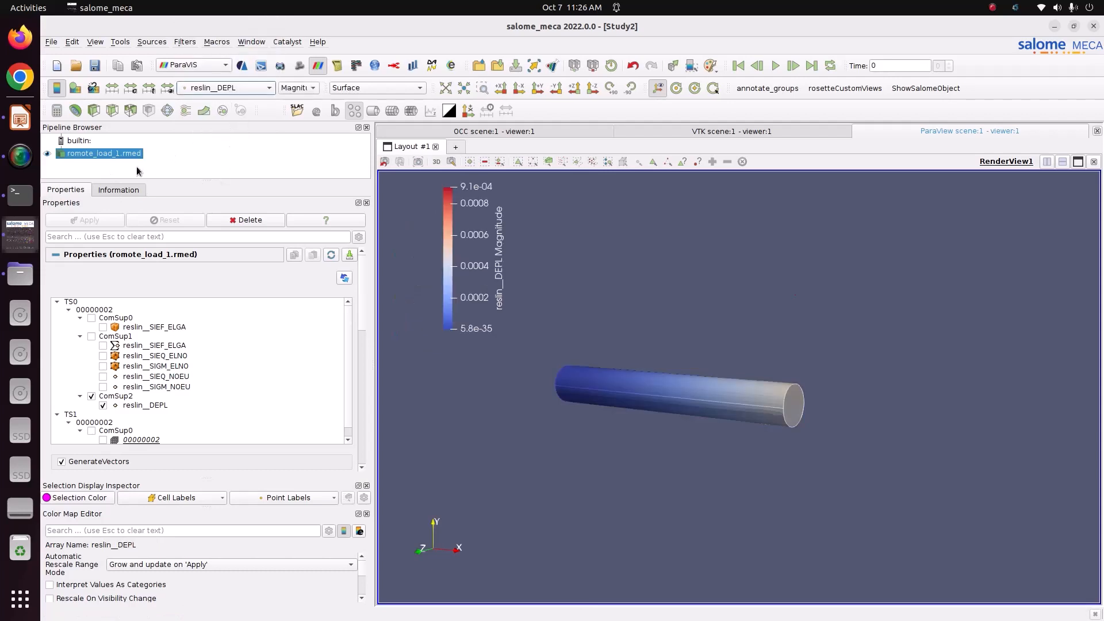
click(203, 110)
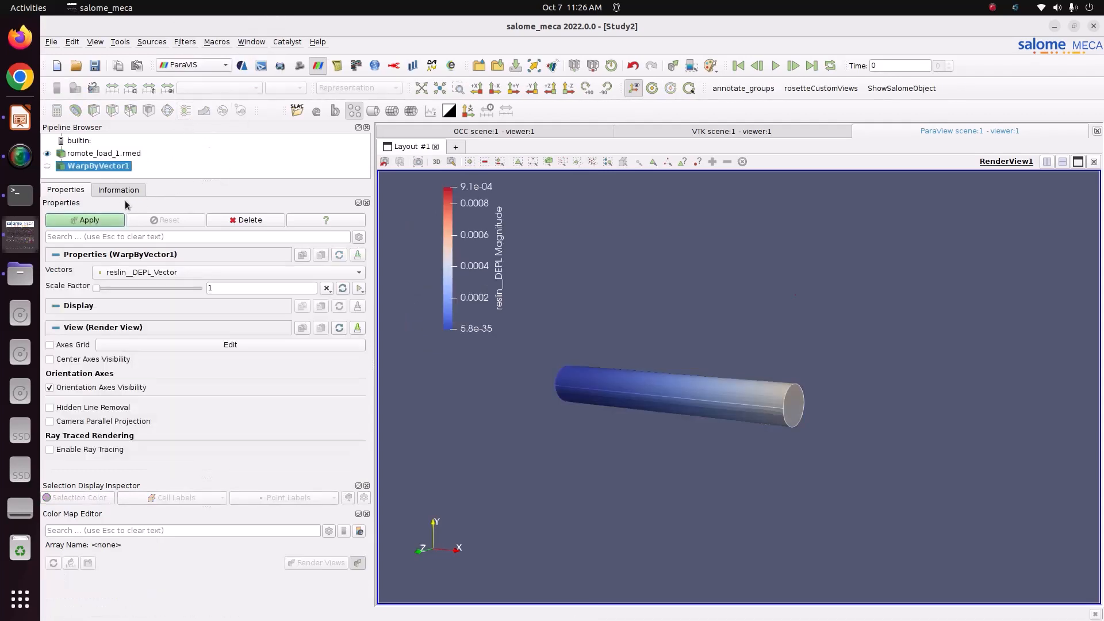
drag(97, 288, 142, 288)
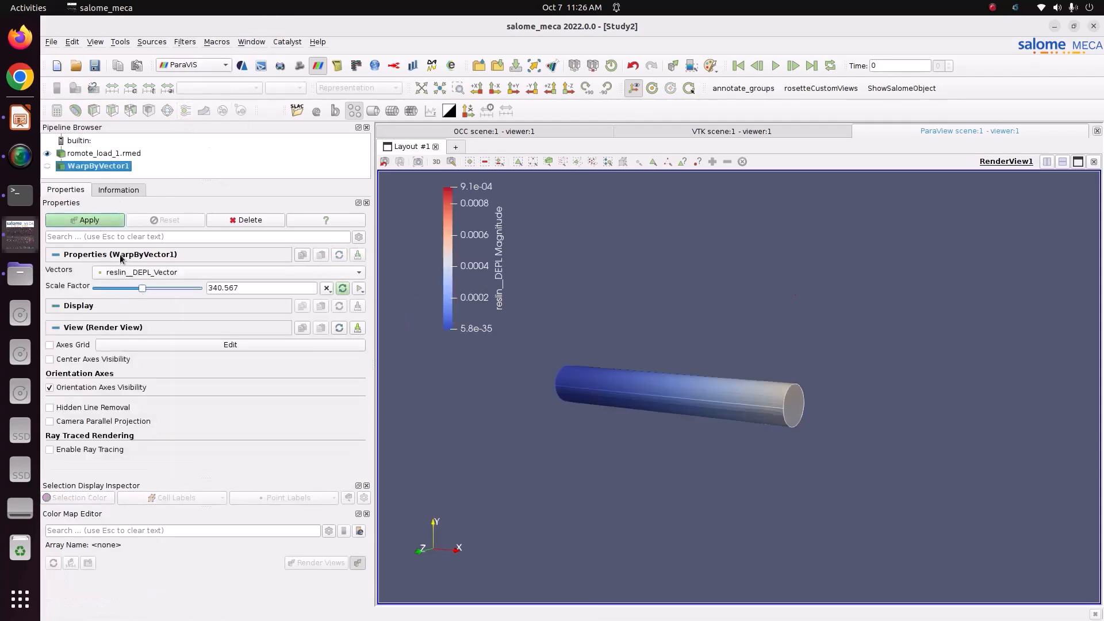
click(109, 223)
drag(470, 354, 565, 338)
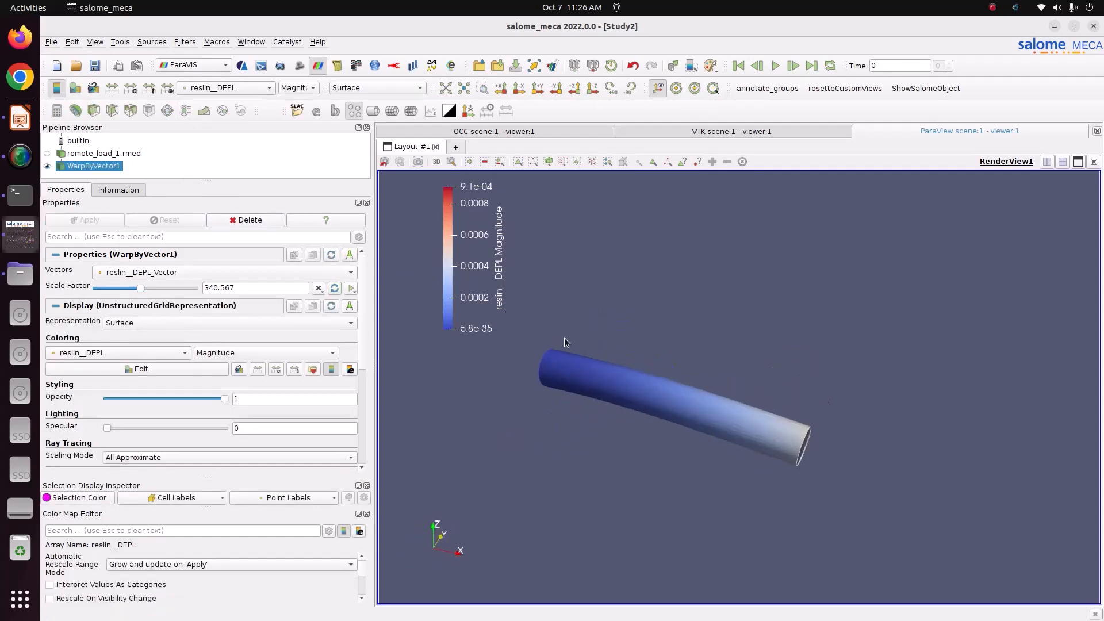
Colour the warped tube by reslin__DEPL_Vector displacement
click(293, 89)
click(258, 97)
click(255, 91)
click(231, 100)
drag(564, 437, 608, 427)
Keyframe the scale factor from 0 to 756.8 and play the deformation animation
click(776, 66)
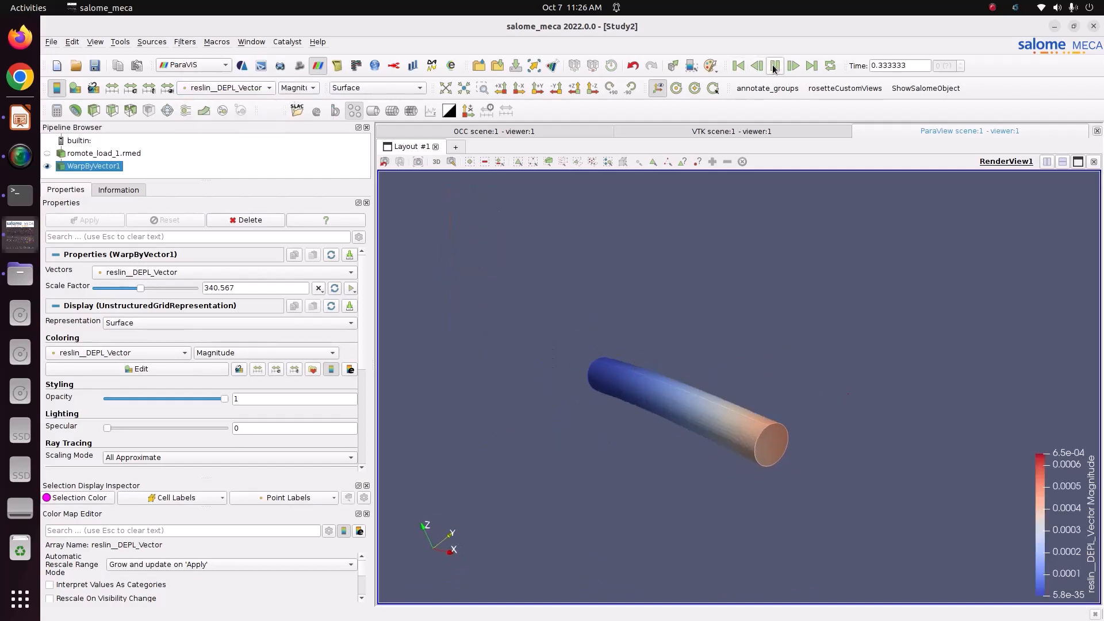
click(351, 288)
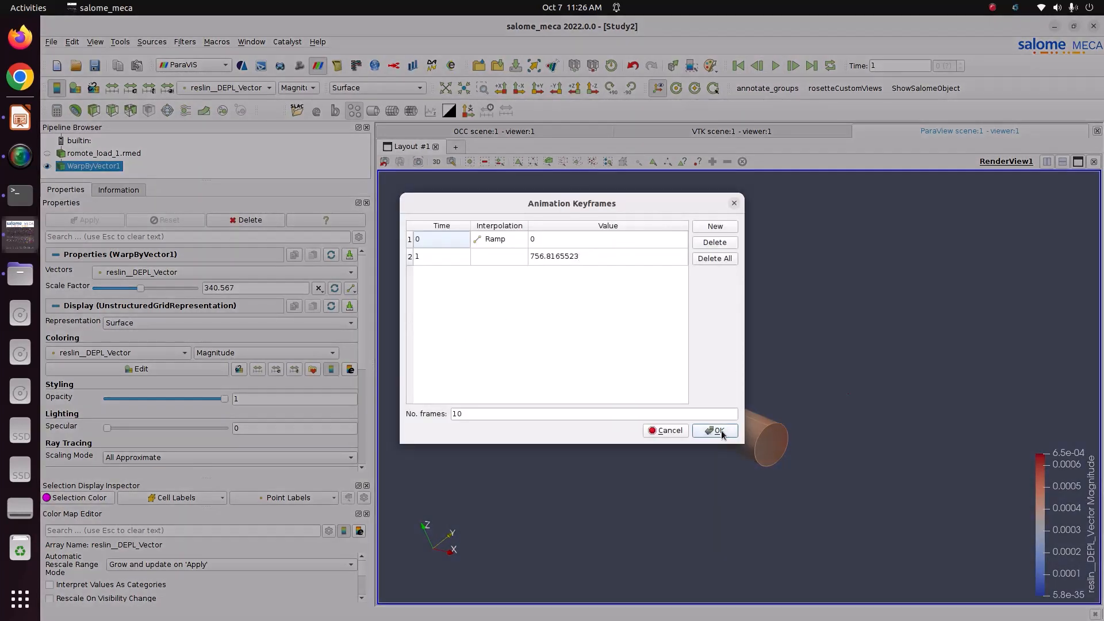
click(718, 431)
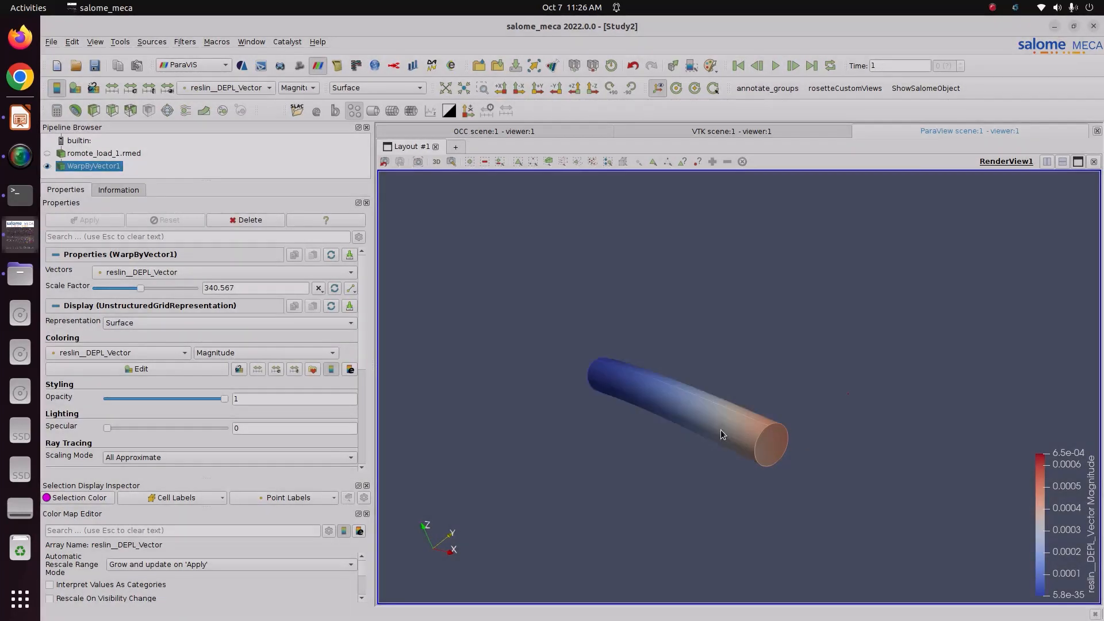
click(739, 66)
click(775, 66)
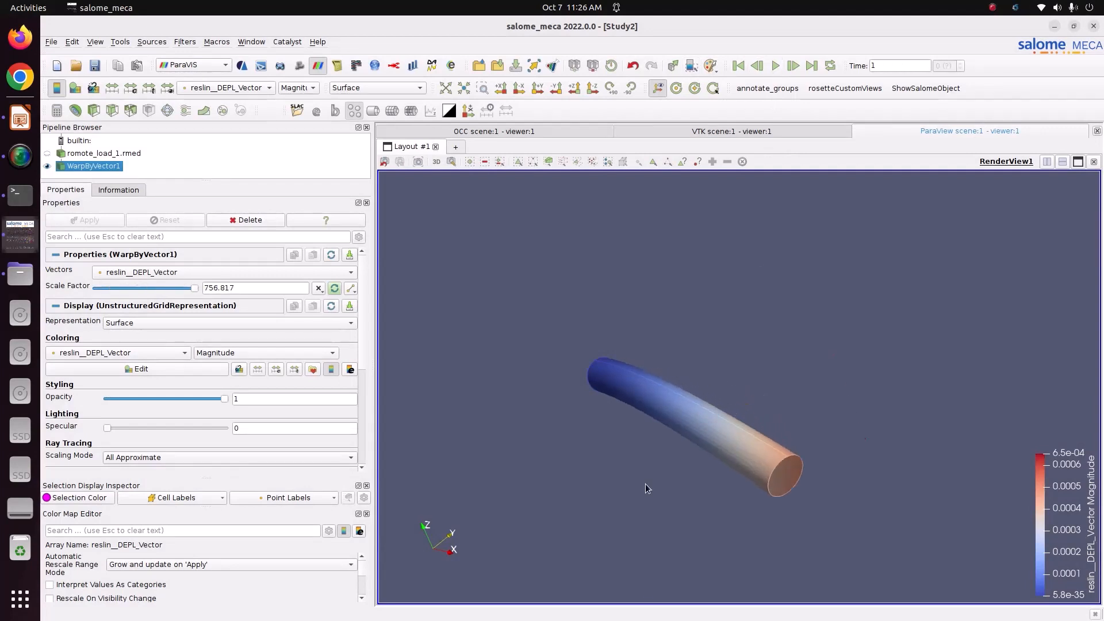
click(738, 66)
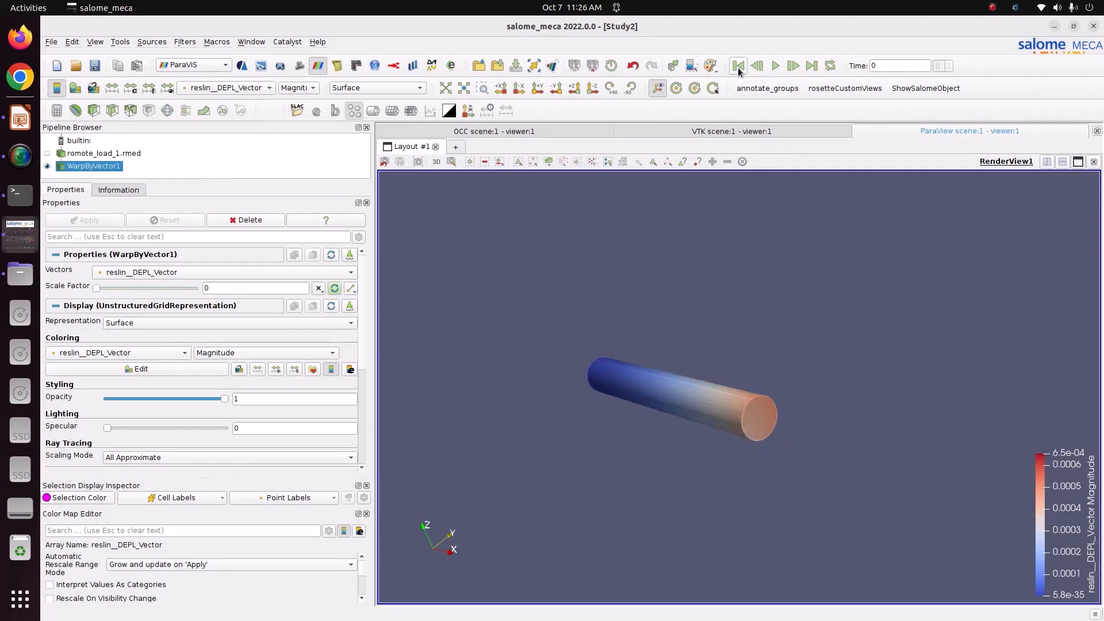
click(775, 66)
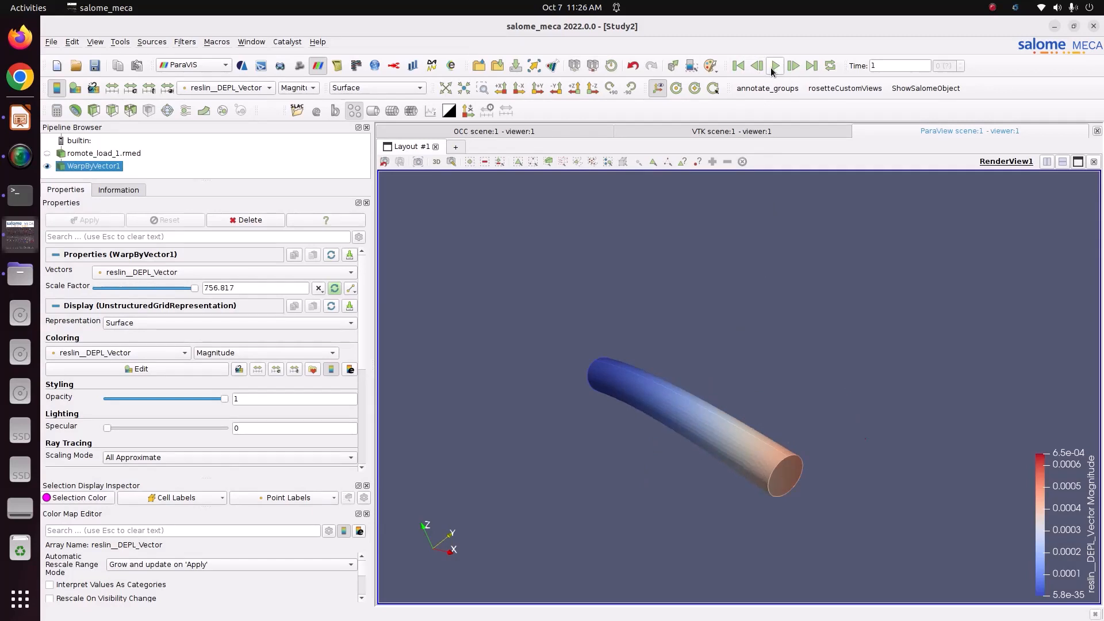